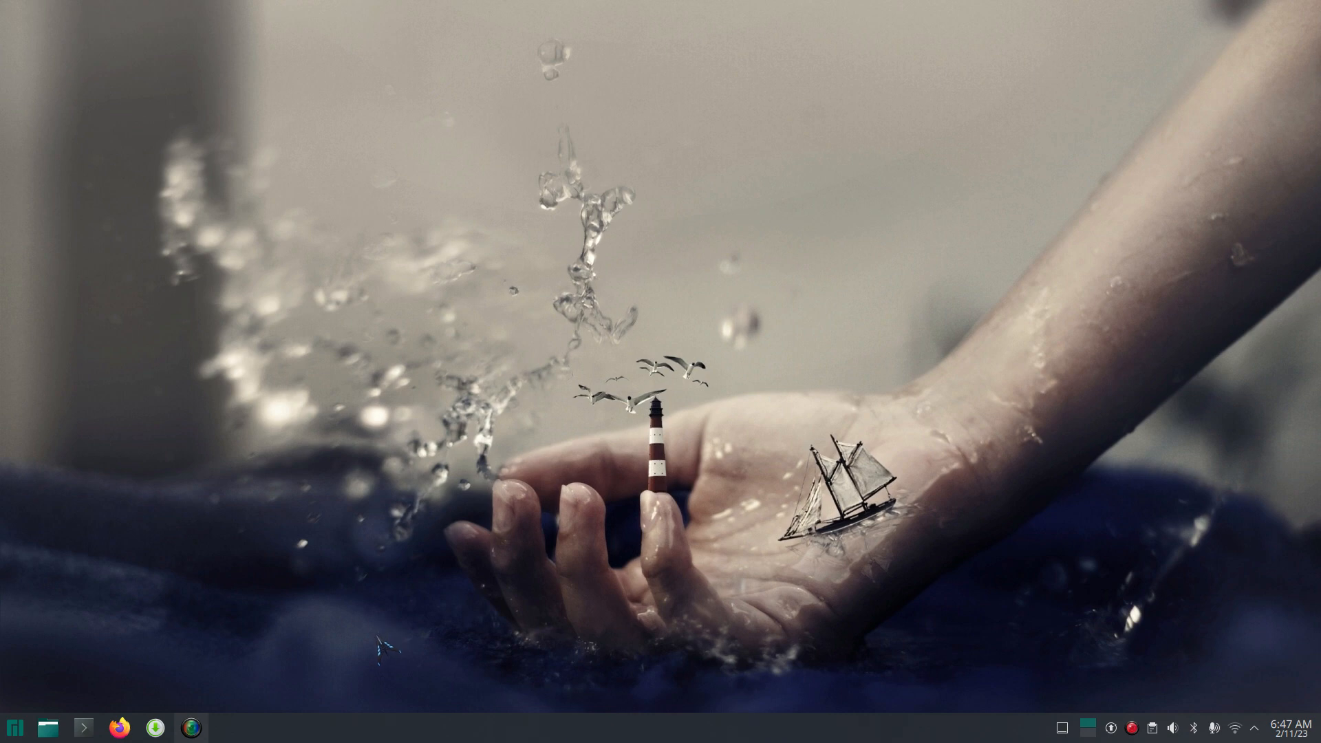
# - Run neofetch in a terminal, highlight the desktop environment version in its output, and close the terminal
pyautogui.click(90, 731)
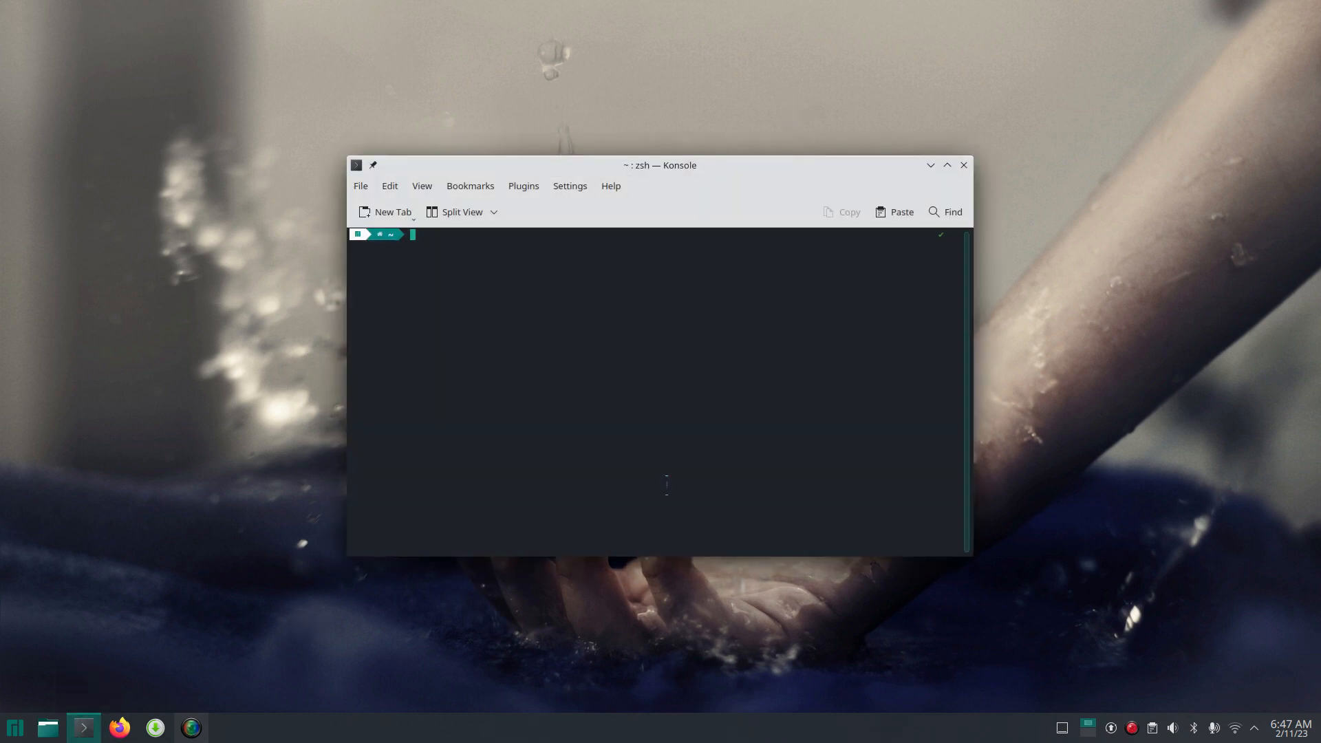
pyautogui.write('neofetch')
pyautogui.press('Return')
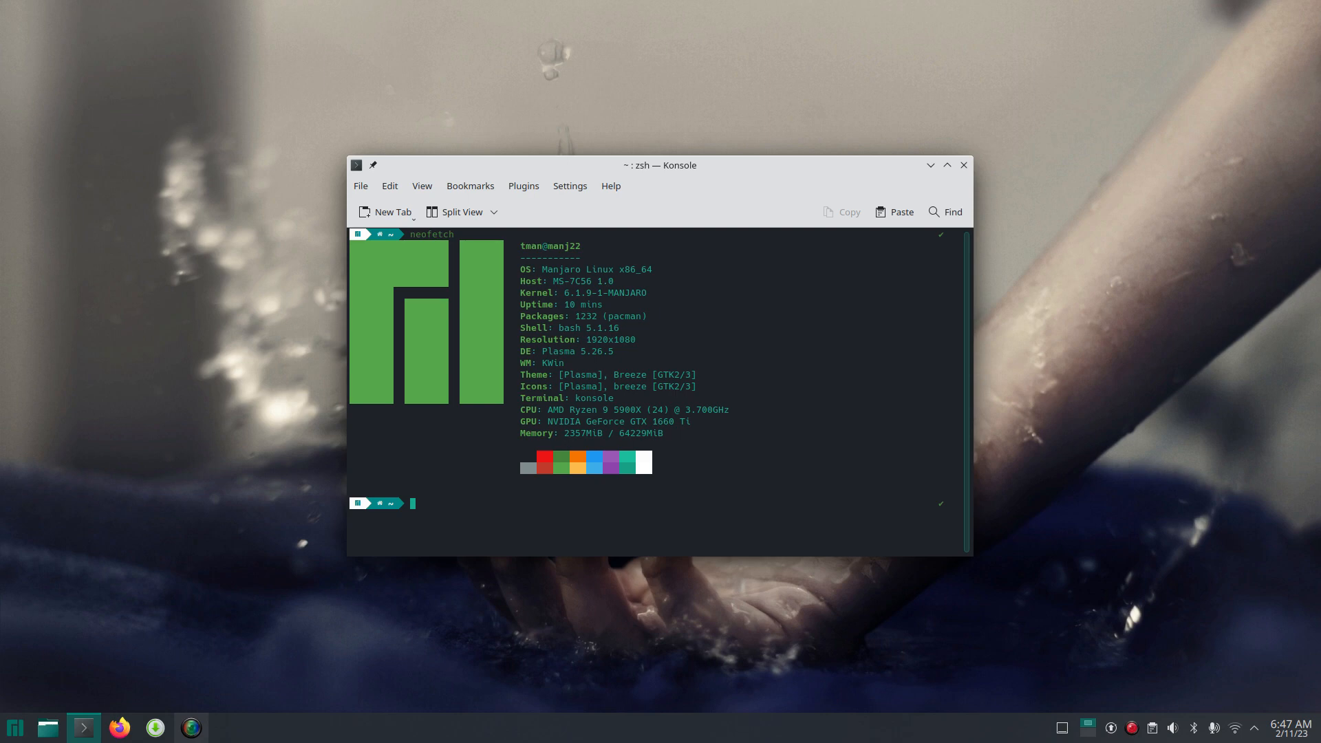
pyautogui.moveTo(543, 357); pyautogui.dragTo(606, 358)
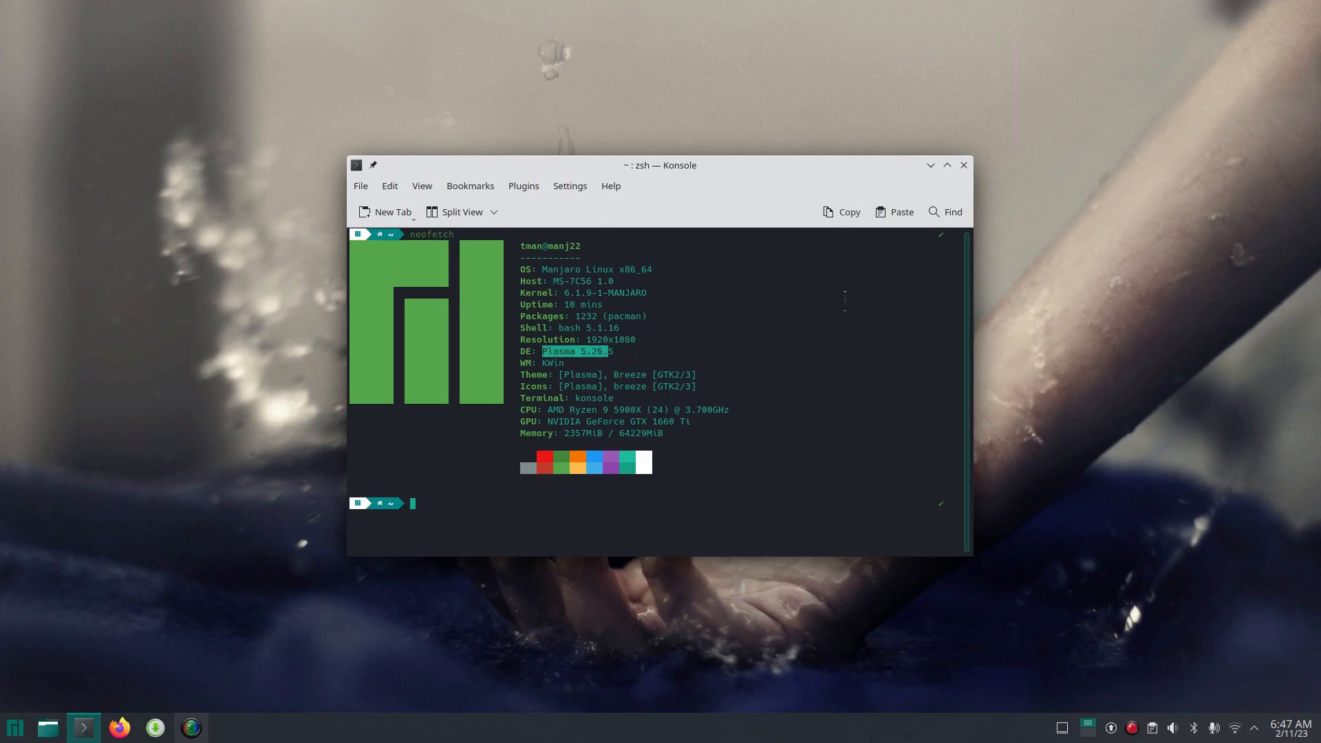
pyautogui.click(963, 165)
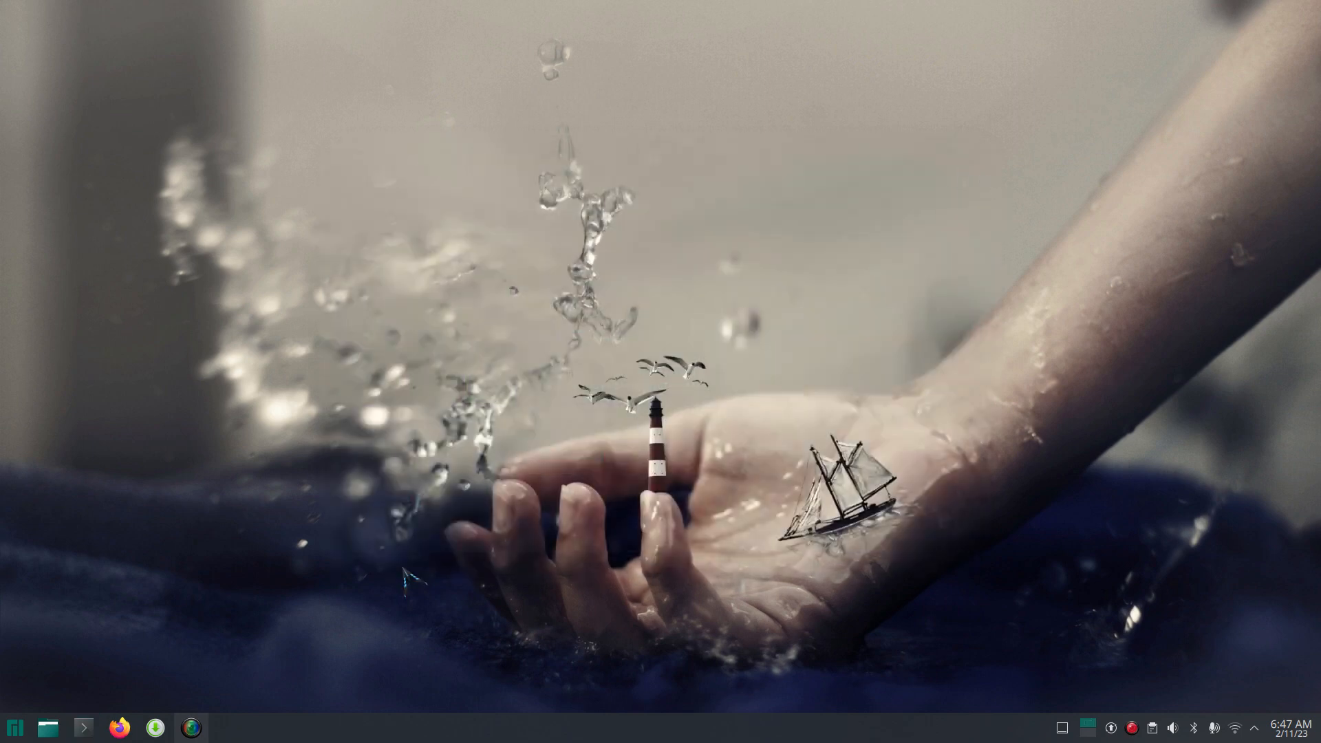
# - Open the Home folder in the Dolphin file manager and view the About Dolphin version information
pyautogui.click(48, 727)
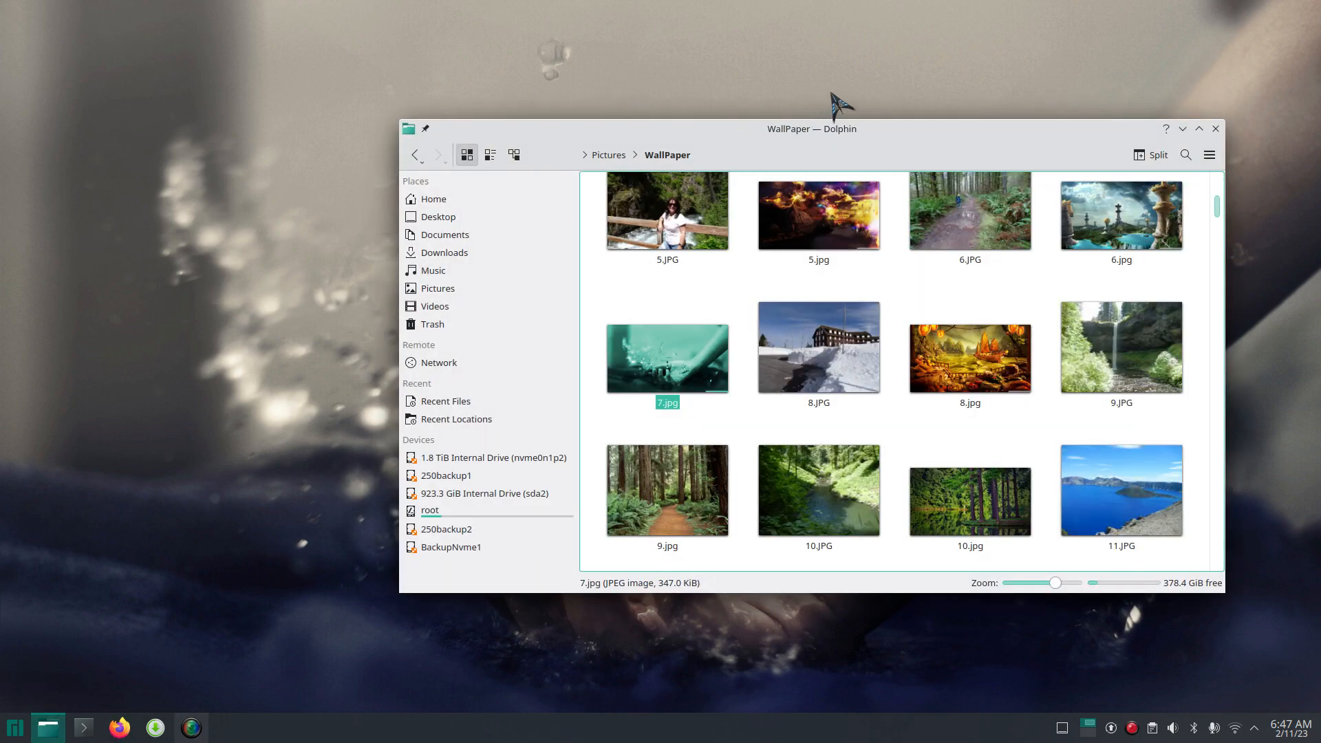
pyautogui.click(496, 200)
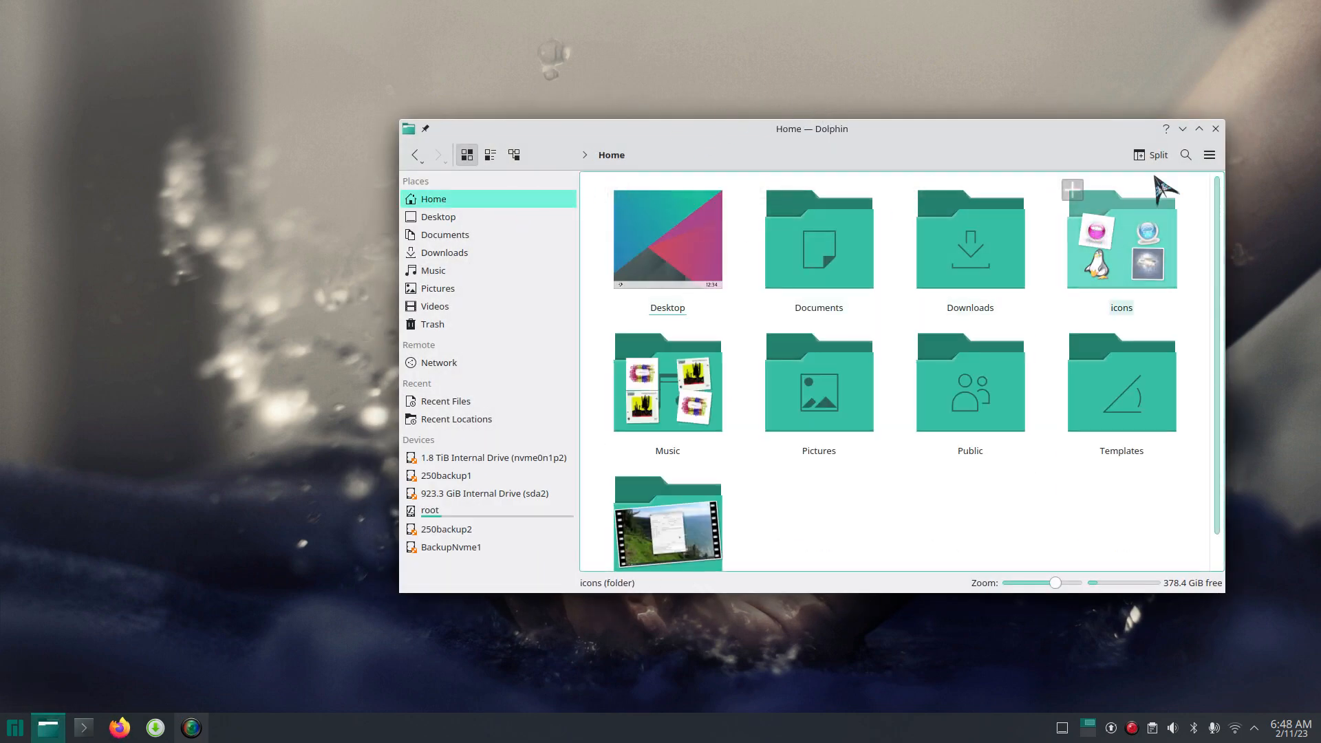
pyautogui.click(1209, 156)
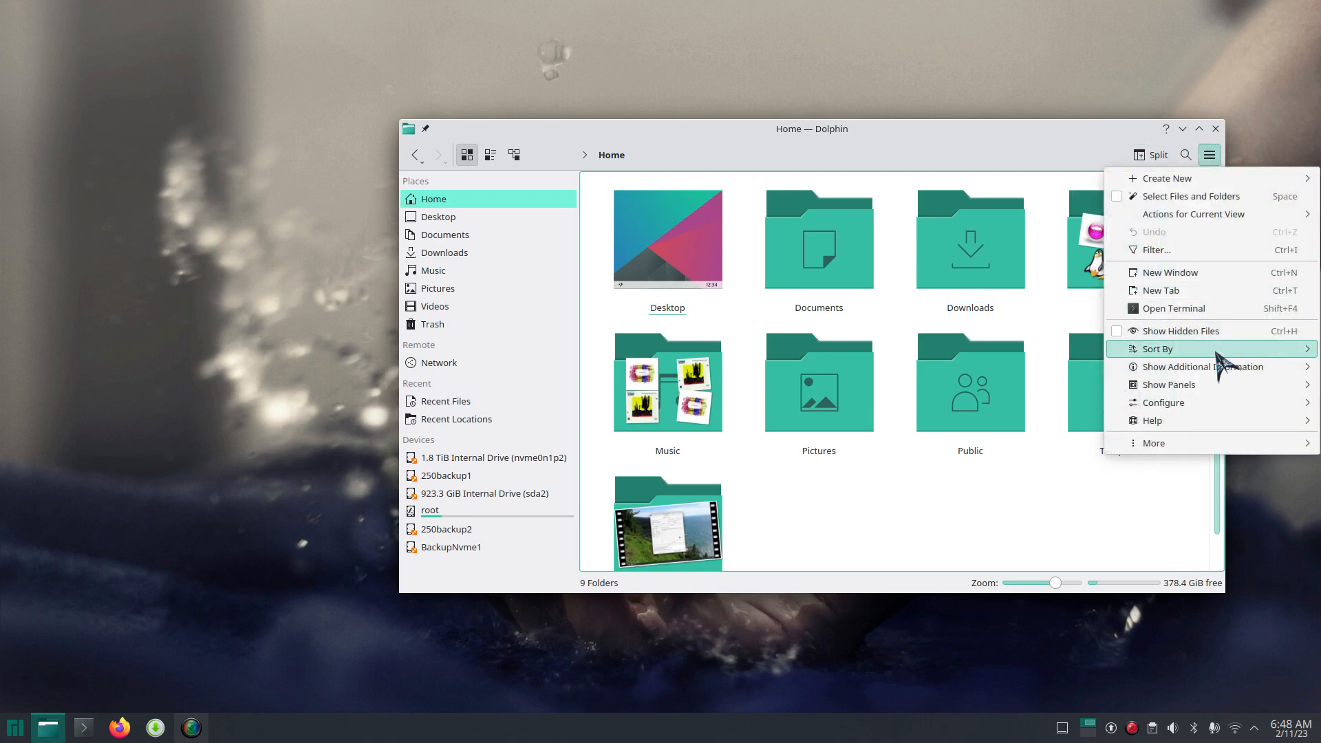
pyautogui.moveTo(1211, 426)
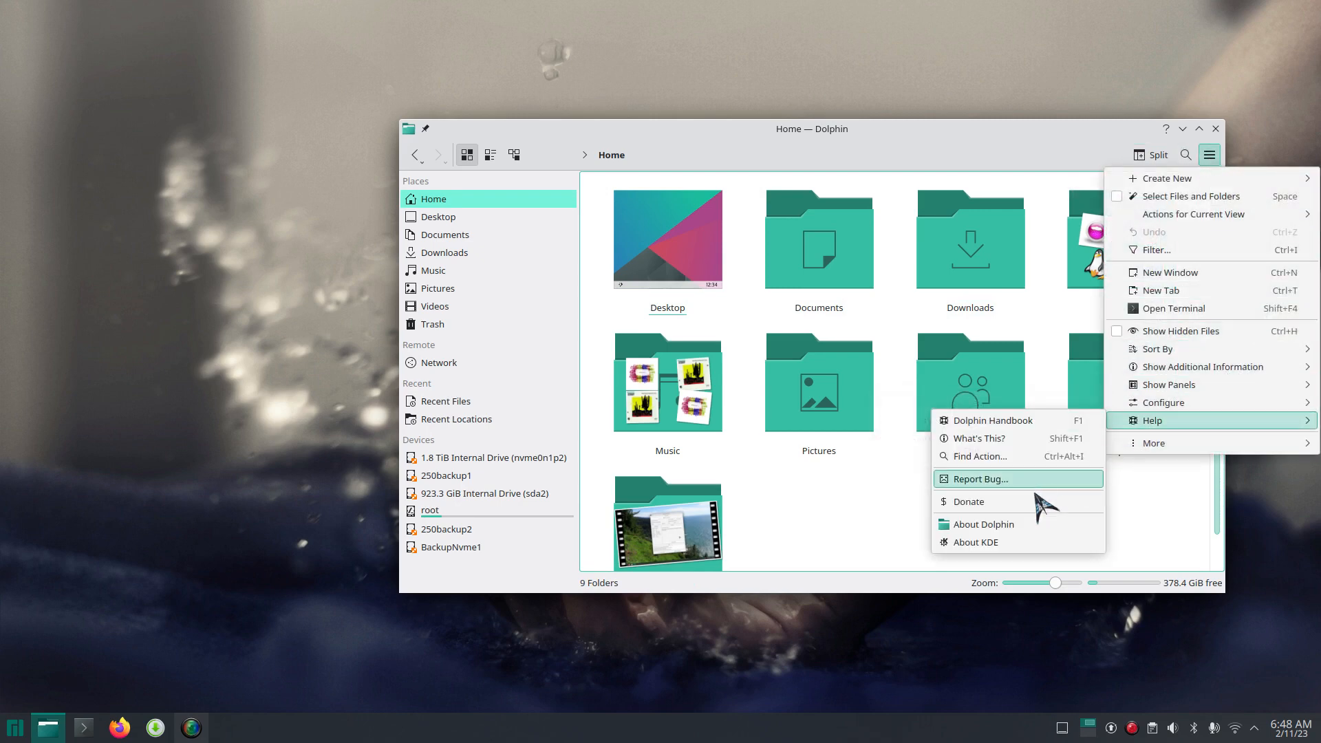
pyautogui.click(1008, 525)
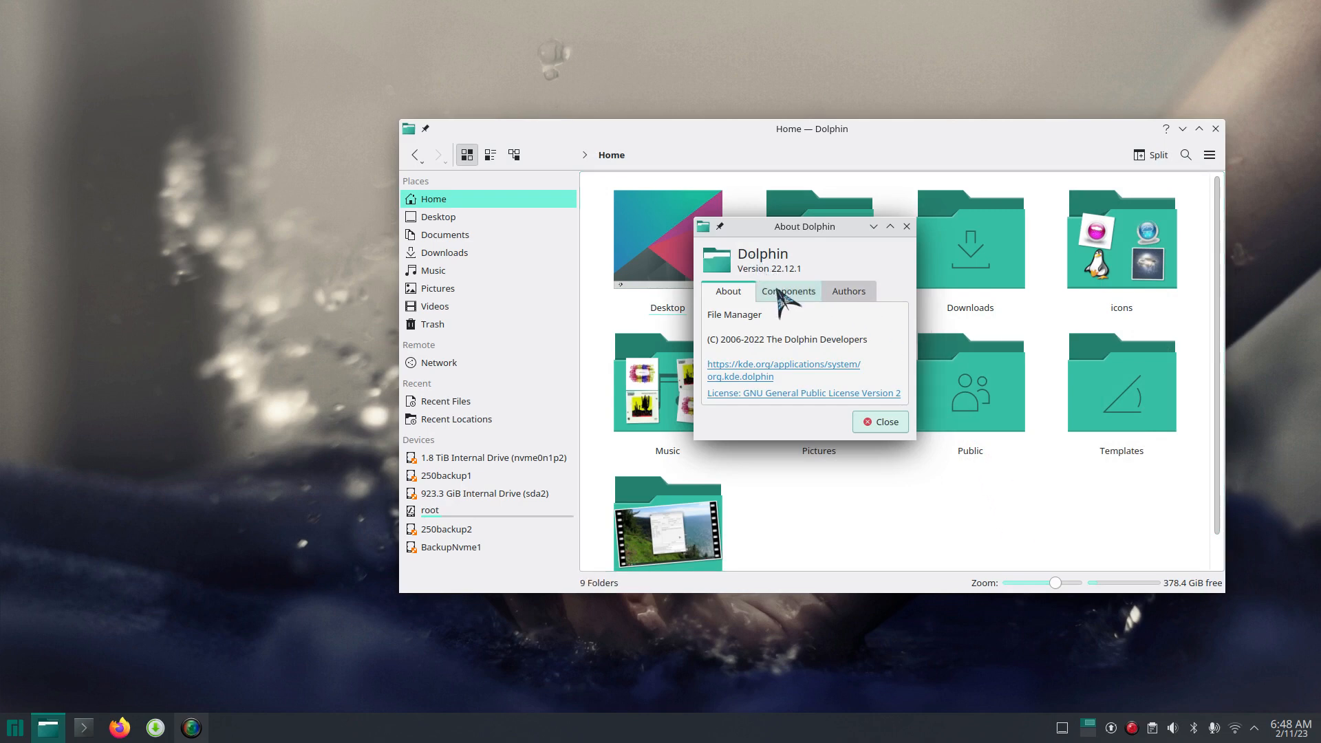
pyautogui.click(879, 422)
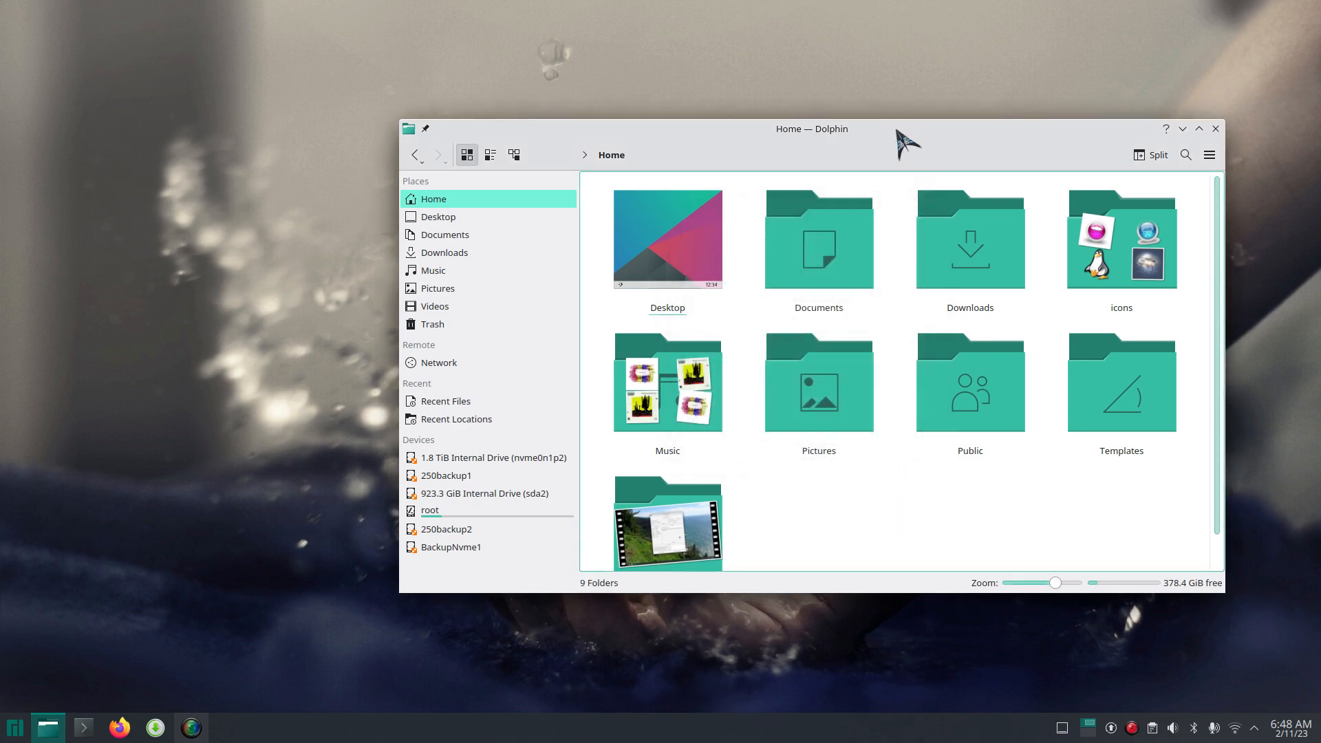
# - Reposition and enlarge the file manager window, and reduce the Home folder's icon size slightly
pyautogui.moveTo(904, 141); pyautogui.dragTo(760, 53)
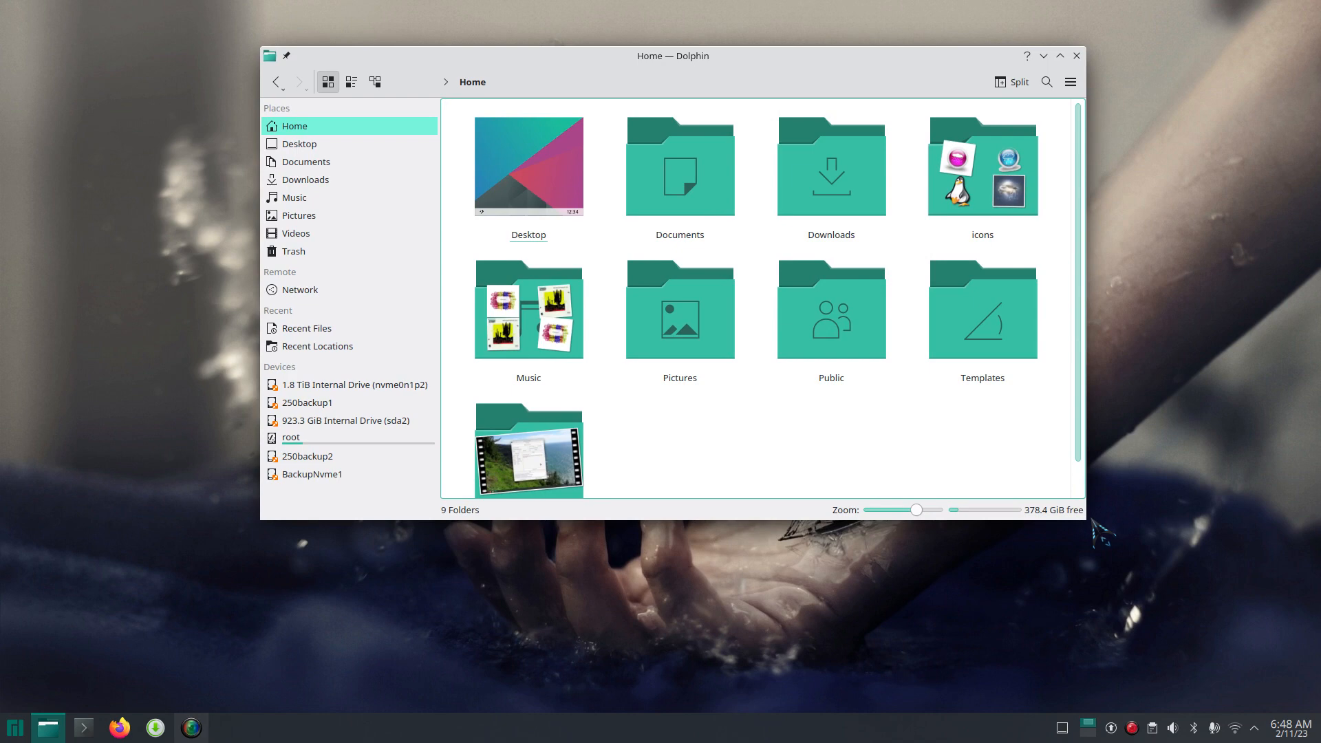
pyautogui.moveTo(1093, 526); pyautogui.dragTo(1169, 608)
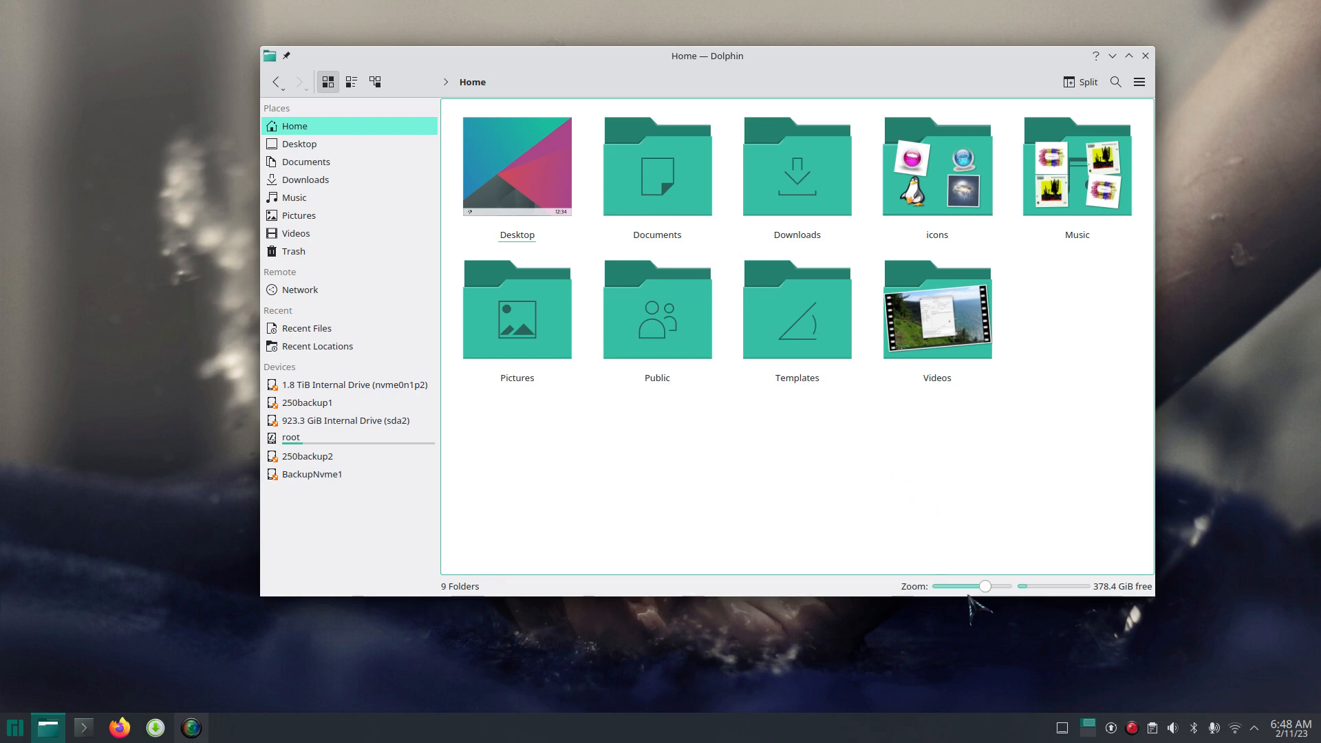
pyautogui.moveTo(987, 585)
pyautogui.mouseDown()
pyautogui.moveTo(960, 587)
pyautogui.moveTo(980, 587)
pyautogui.mouseUp()
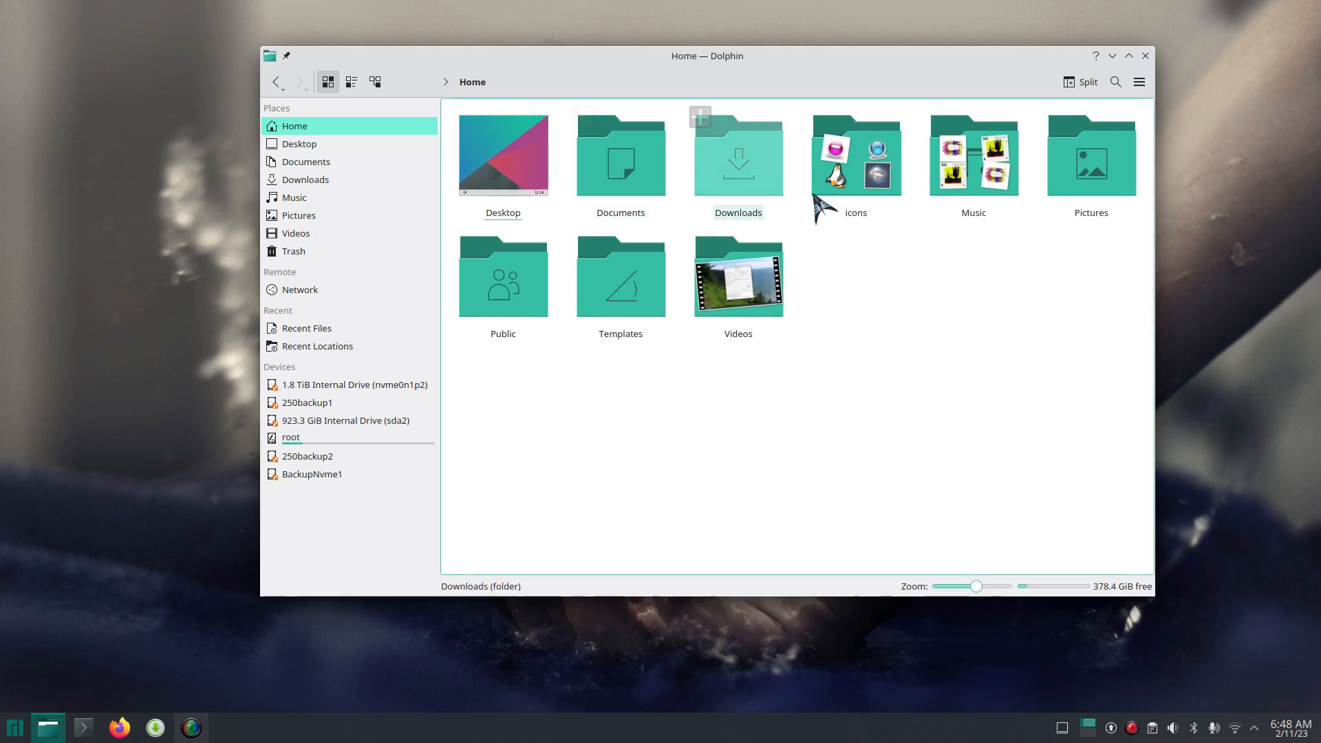
pyautogui.click(1145, 85)
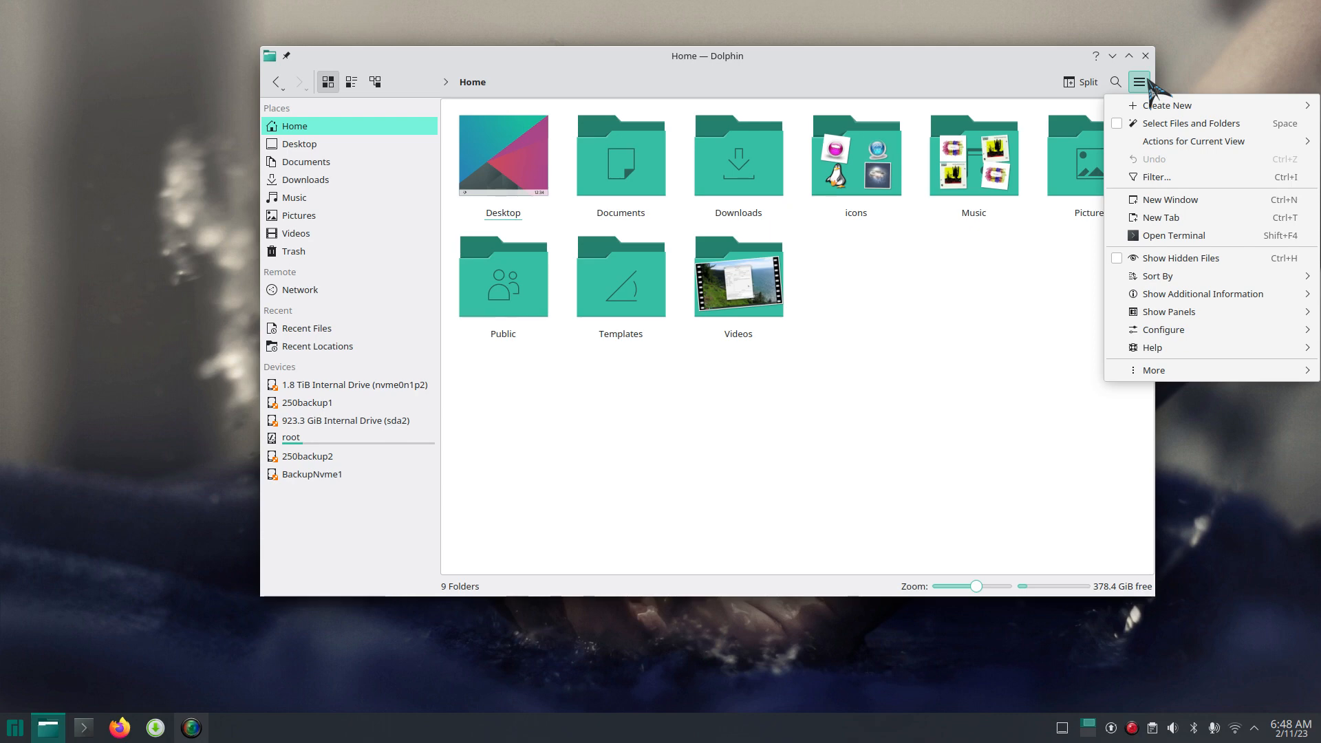
pyautogui.moveTo(1231, 335)
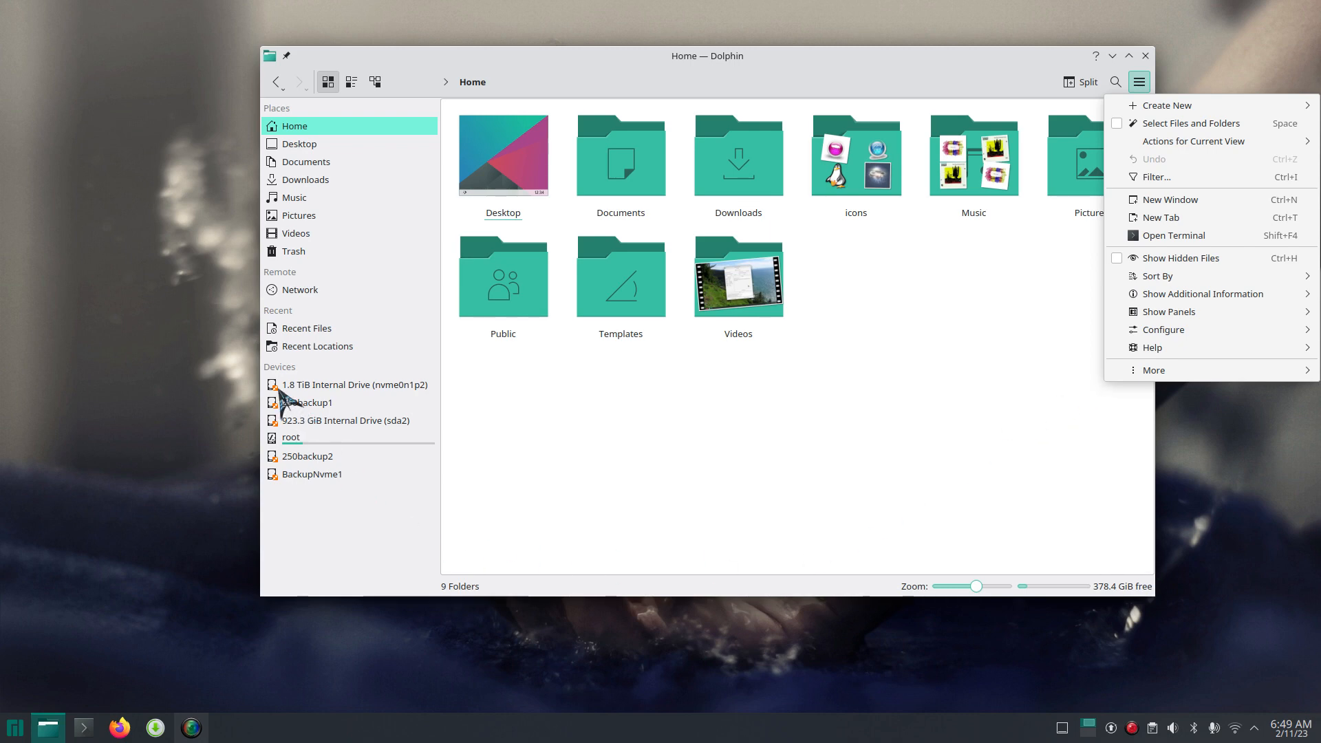
pyautogui.moveTo(1146, 372)
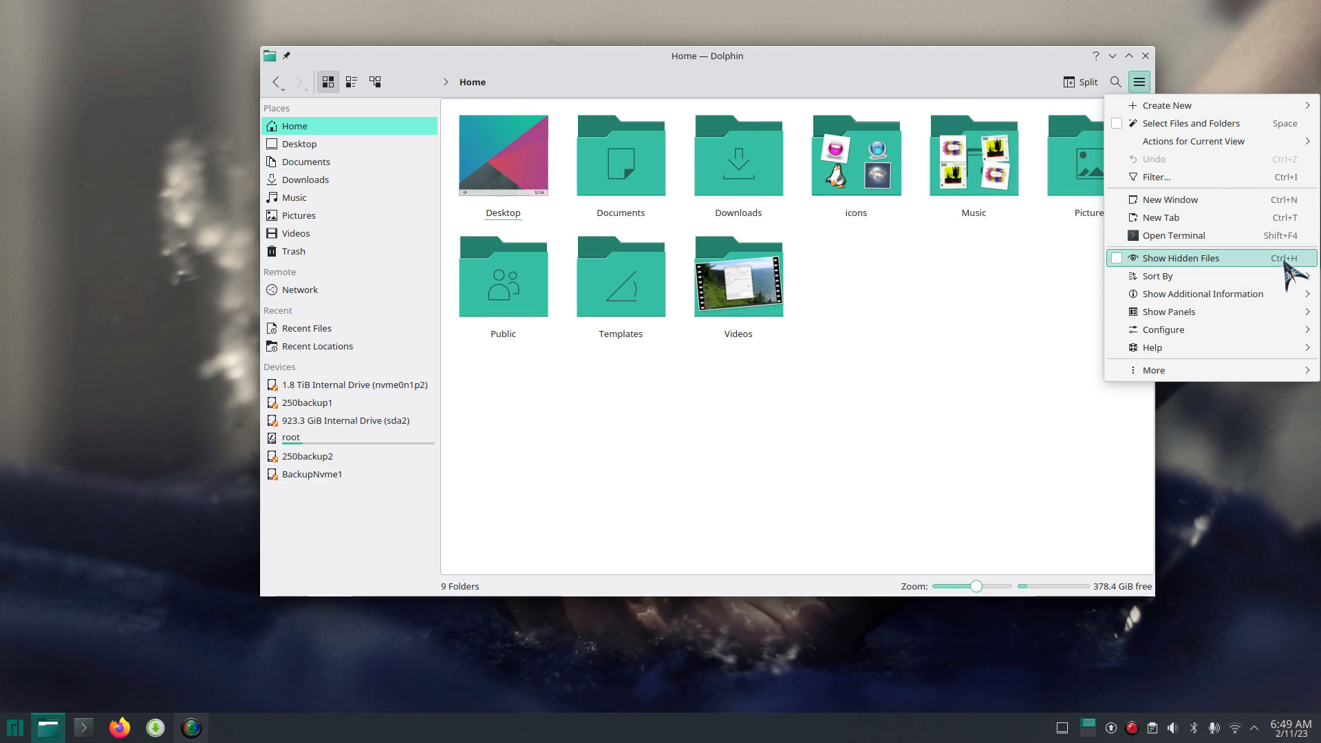
pyautogui.click(942, 368)
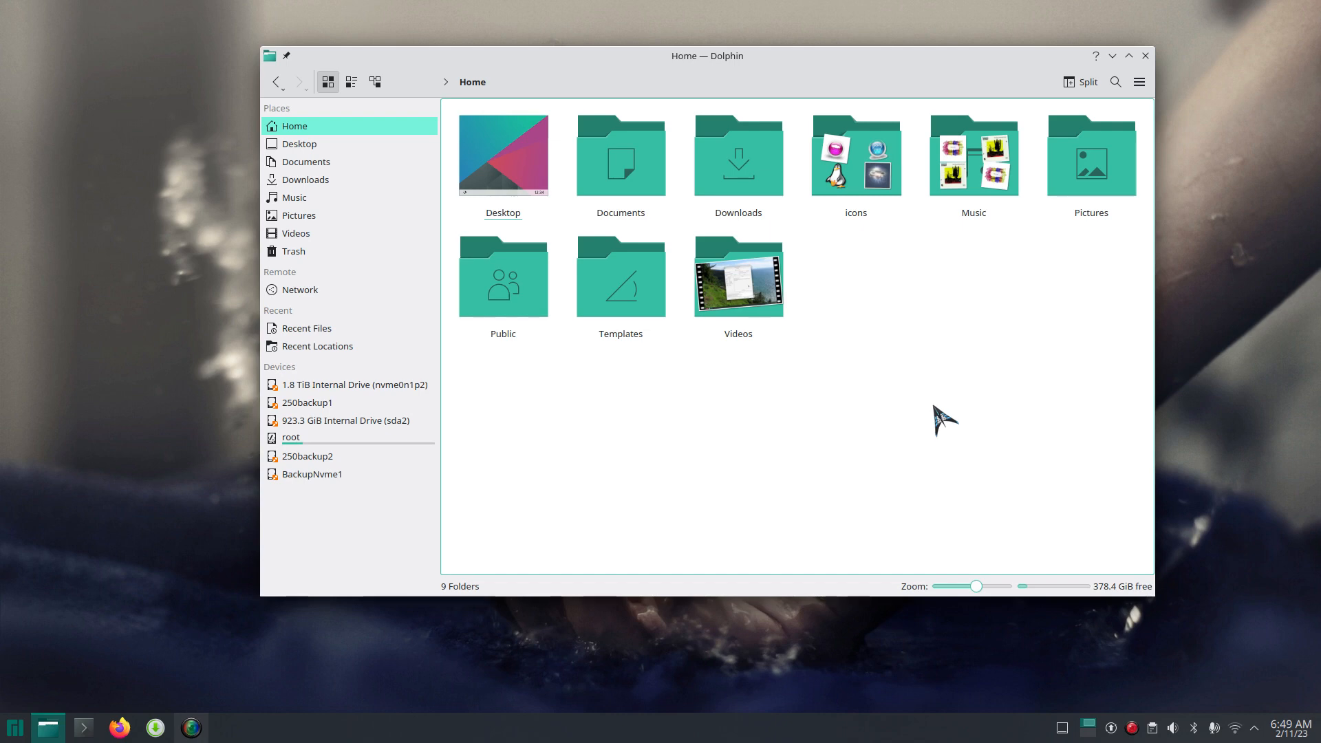
# - Try different icon sizes in the Home folder, shrinking the icons to the smallest size and enlarging them again
pyautogui.keyDown('ctrl'); pyautogui.scroll(1, 937, 418); pyautogui.keyUp('ctrl')
pyautogui.keyDown('ctrl'); pyautogui.scroll(-1, 937, 418); pyautogui.keyUp('ctrl')
pyautogui.keyDown('ctrl'); pyautogui.scroll(-4, 936, 409); pyautogui.keyUp('ctrl')
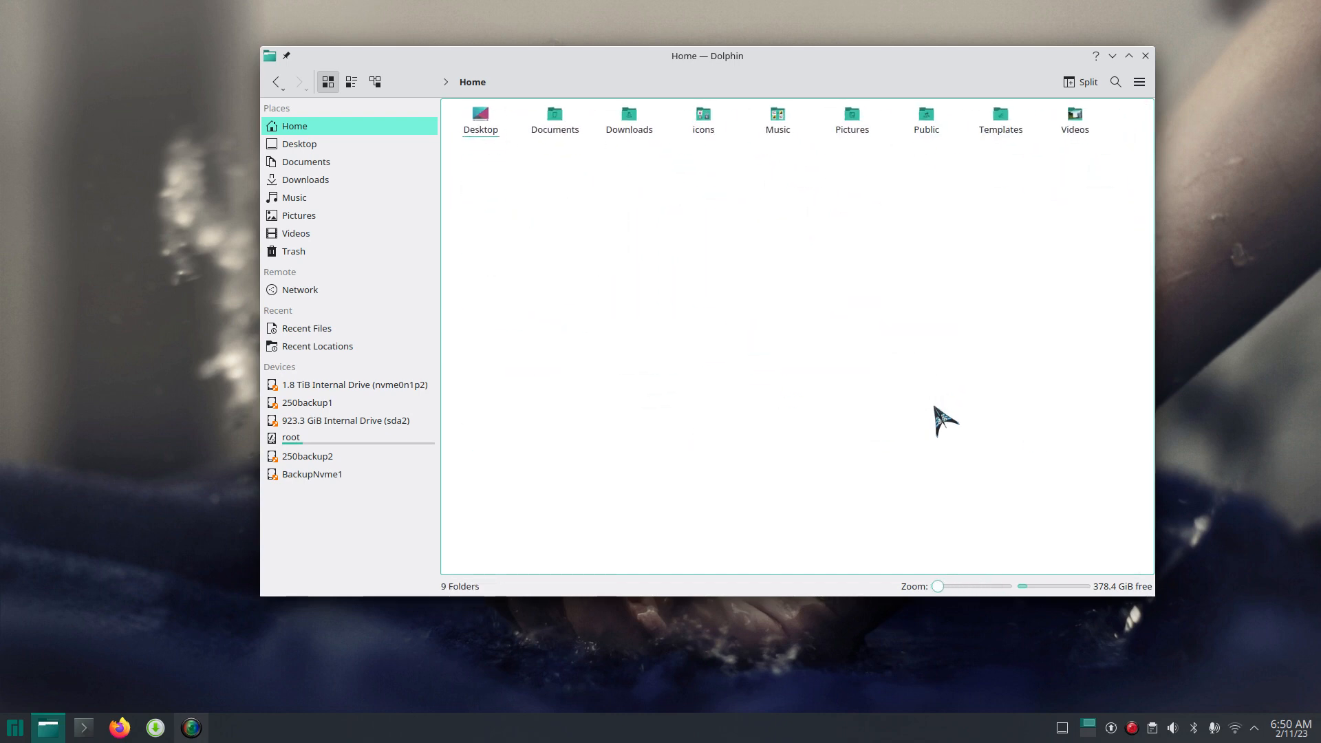
pyautogui.keyDown('ctrl'); pyautogui.scroll(6, 936, 408); pyautogui.keyUp('ctrl')
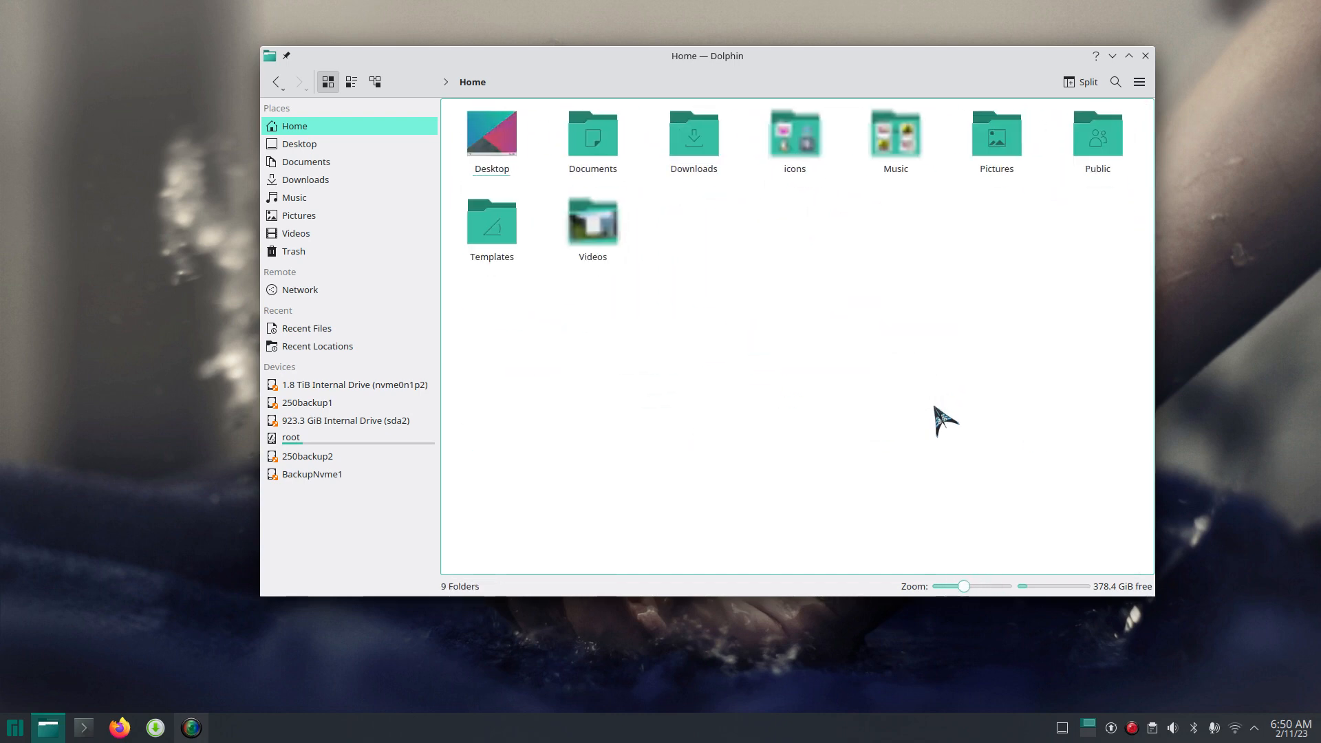
pyautogui.keyDown('ctrl'); pyautogui.scroll(-4, 944, 418); pyautogui.keyUp('ctrl')
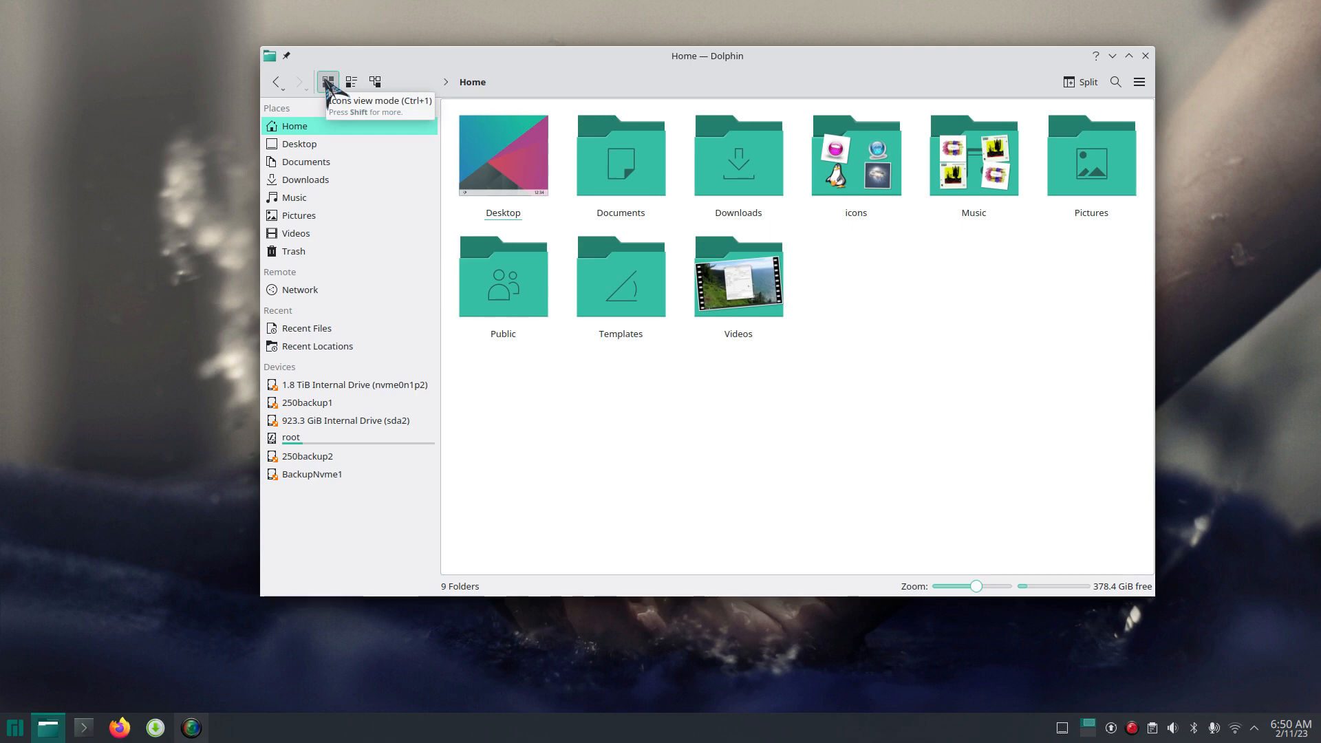
# - Try the compact and details view modes on the Home folder, and return to the icons view
pyautogui.click(350, 83)
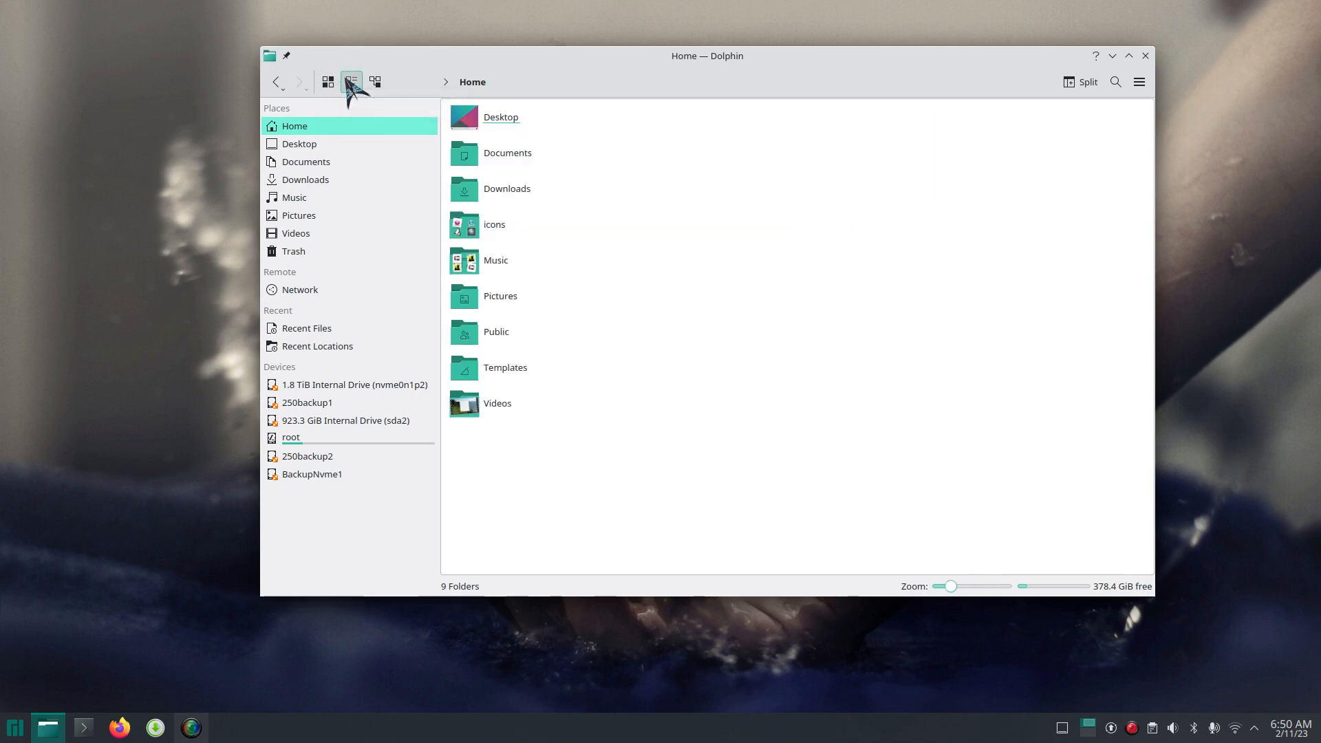
pyautogui.click(375, 82)
pyautogui.click(351, 82)
pyautogui.click(328, 82)
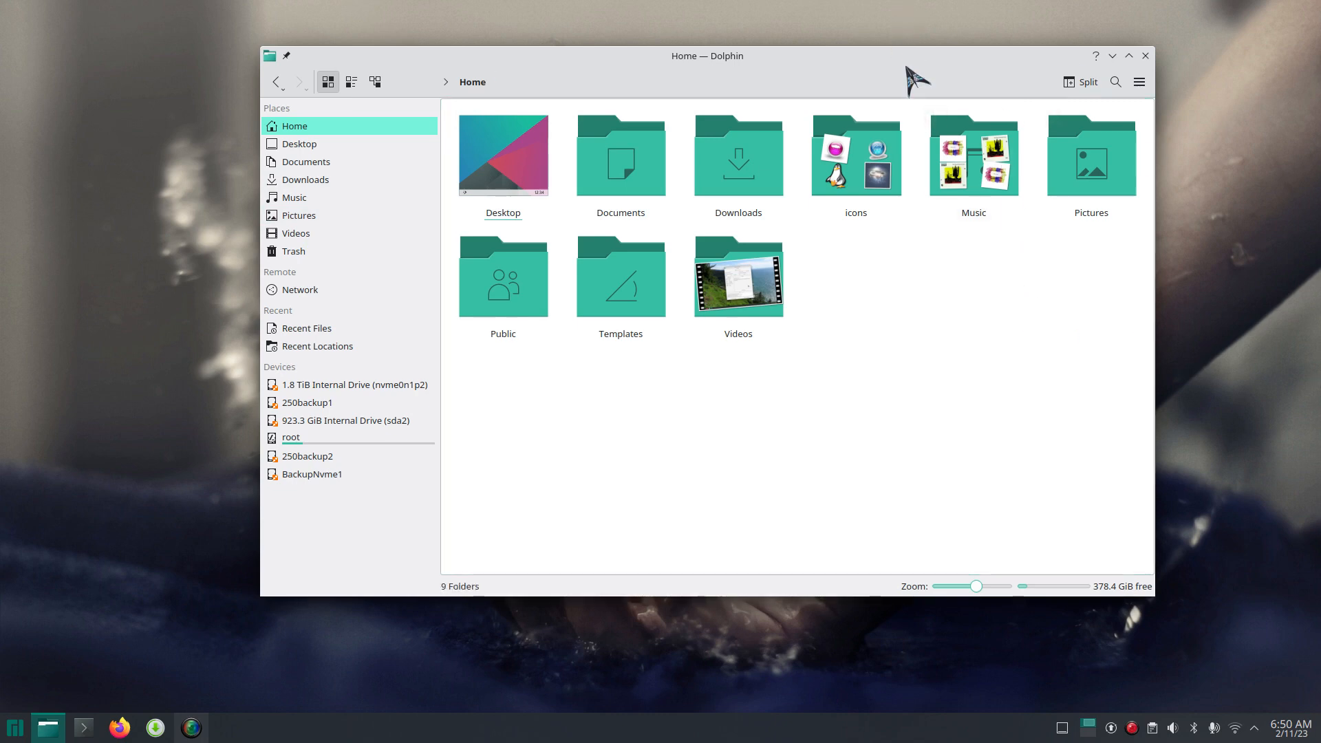
# - Minimize the file manager, view the available images in the desktop wallpaper settings, and close the settings discarding any changes
pyautogui.moveTo(908, 69); pyautogui.dragTo(846, 73)
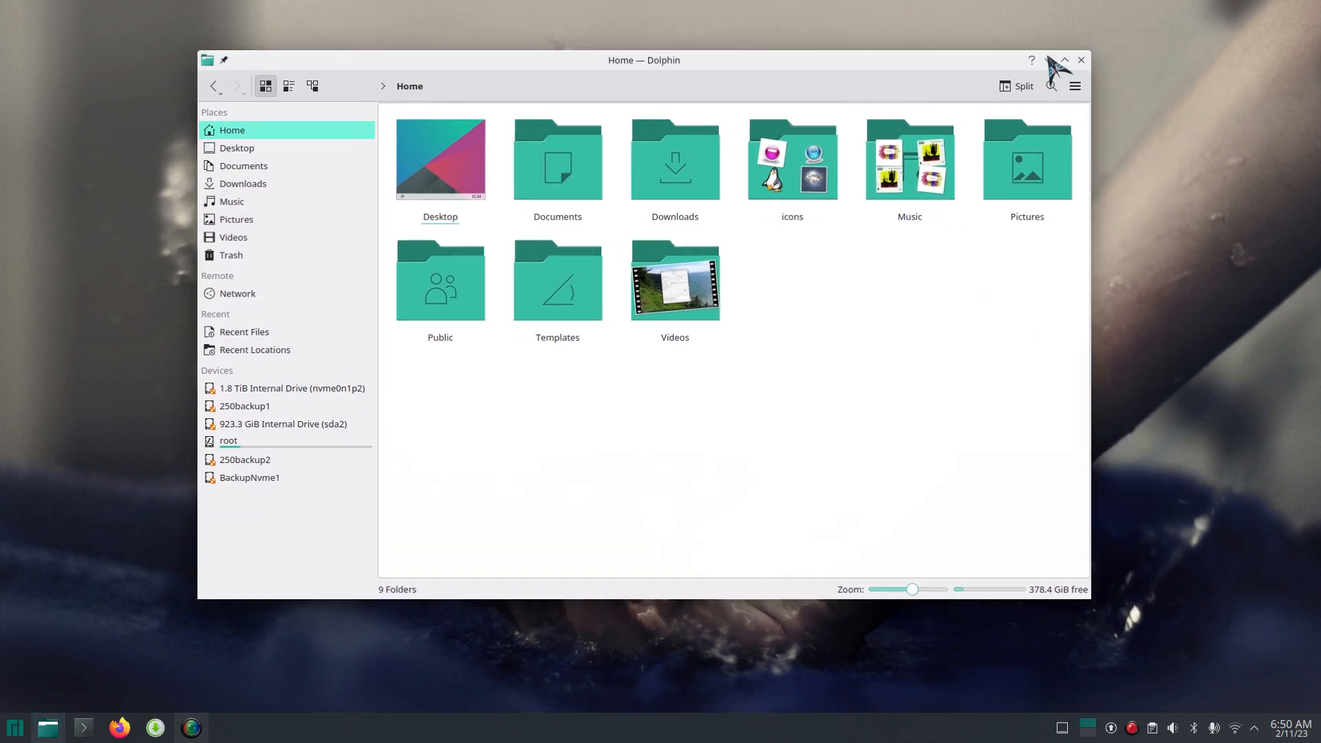
pyautogui.click(1047, 59)
pyautogui.rightClick(592, 114)
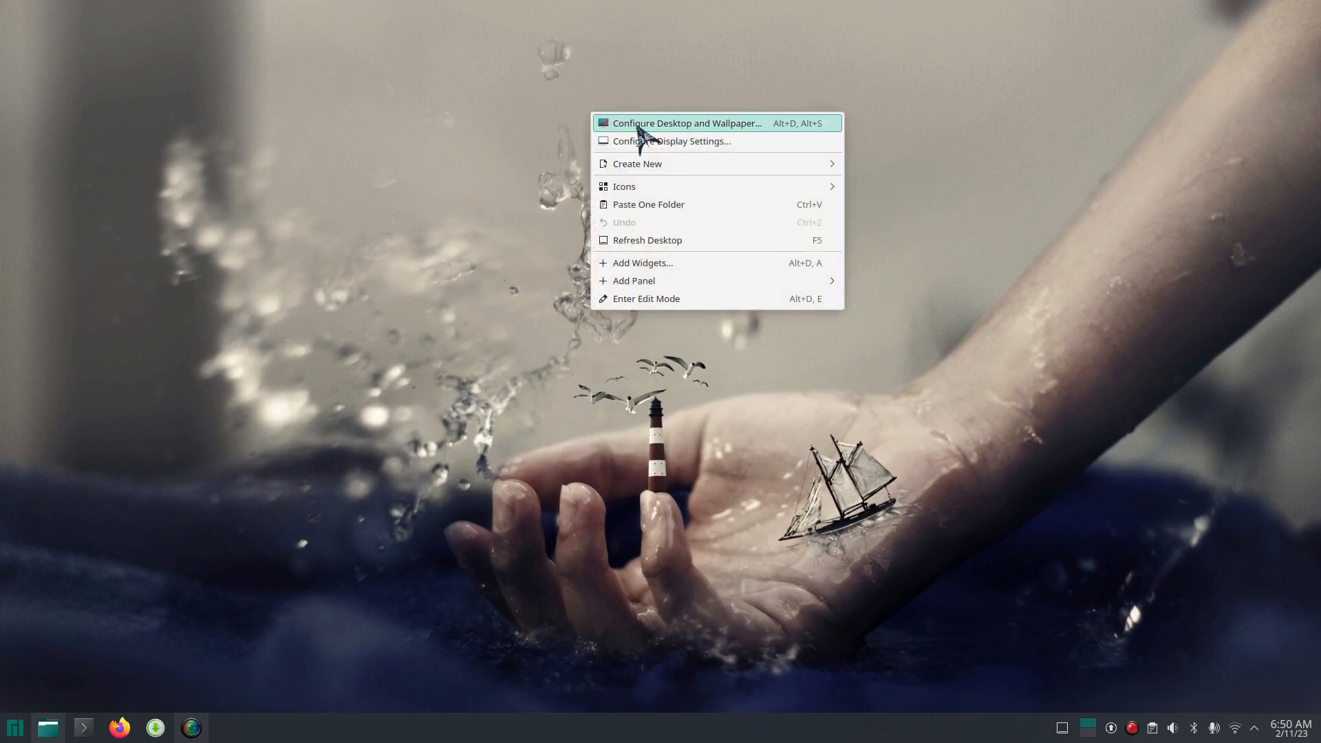
pyautogui.click(710, 128)
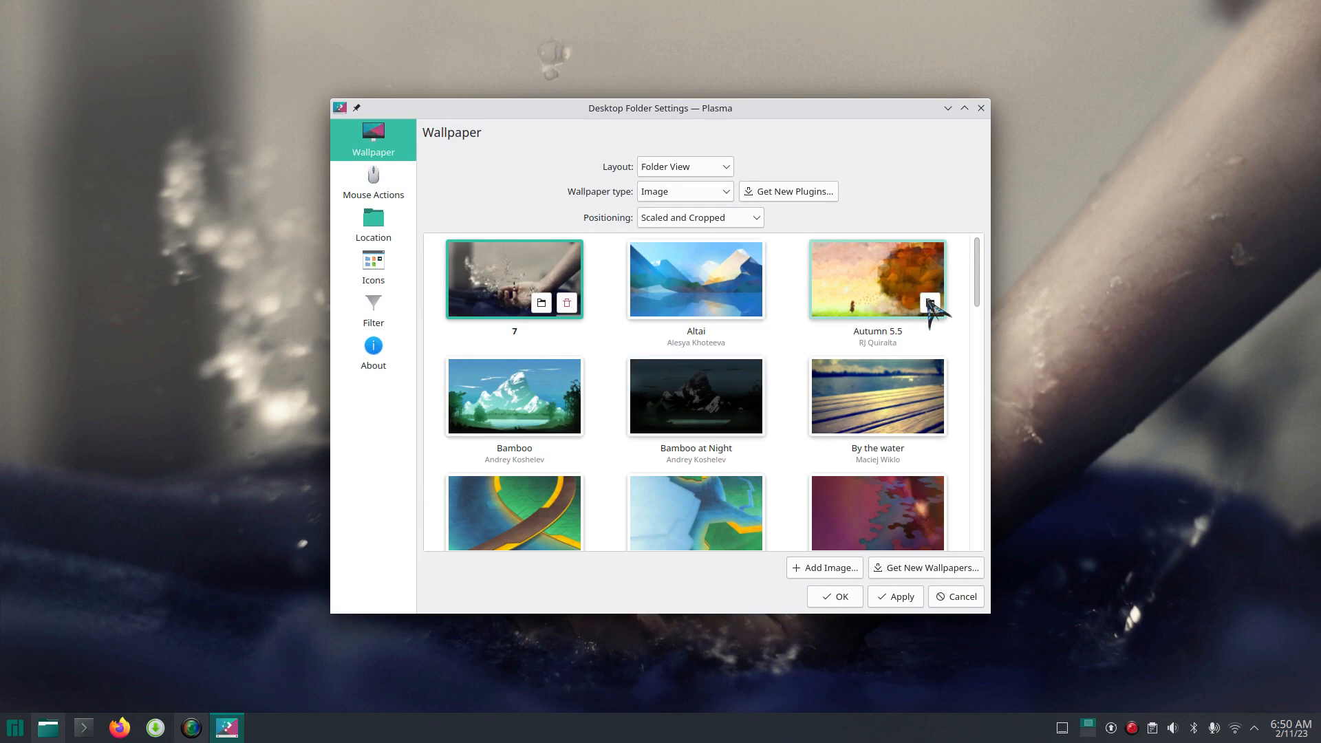
pyautogui.moveTo(980, 271); pyautogui.dragTo(988, 236)
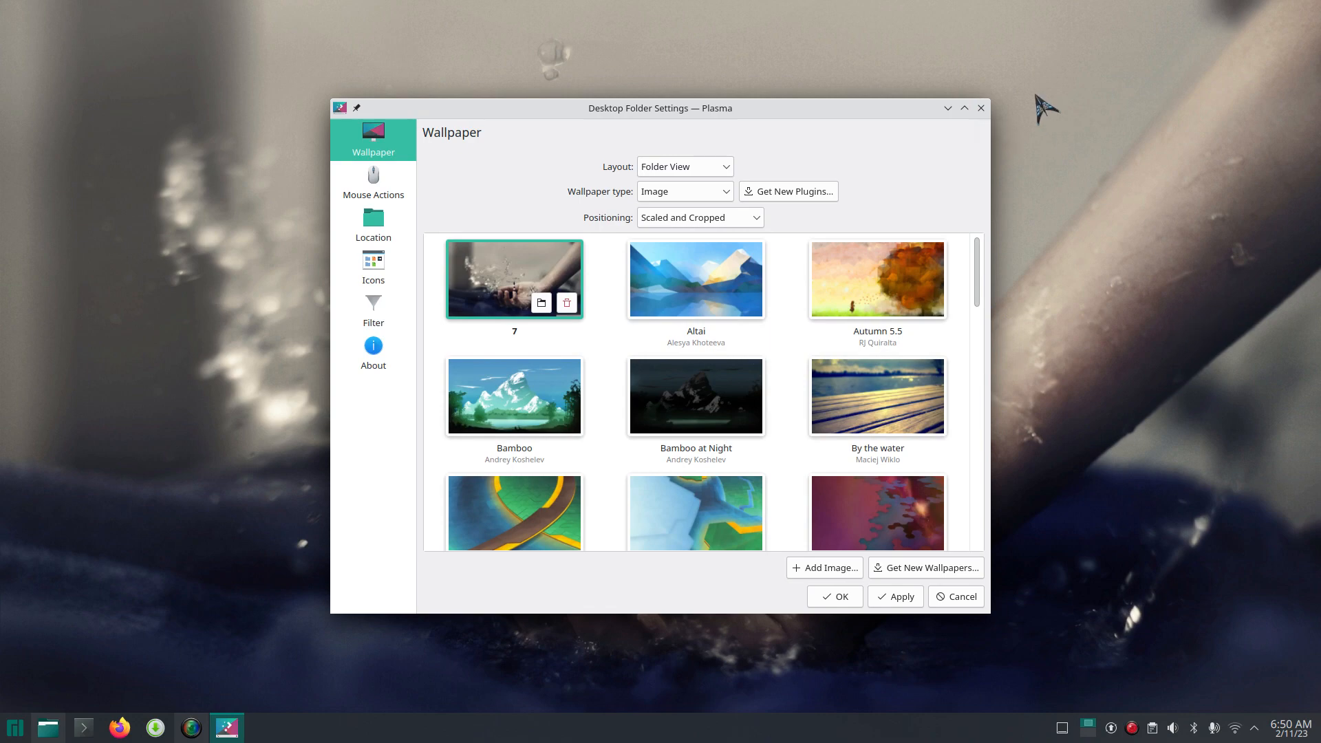
pyautogui.click(981, 108)
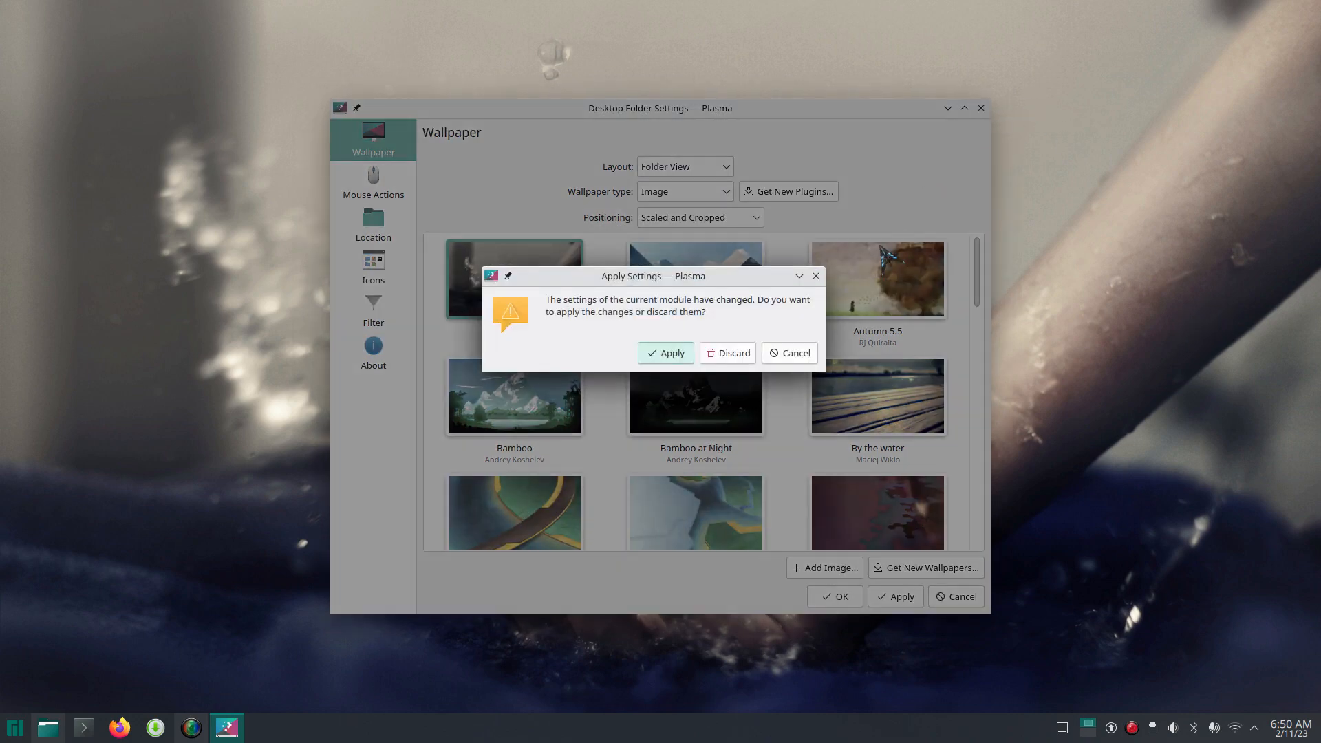
pyautogui.click(727, 353)
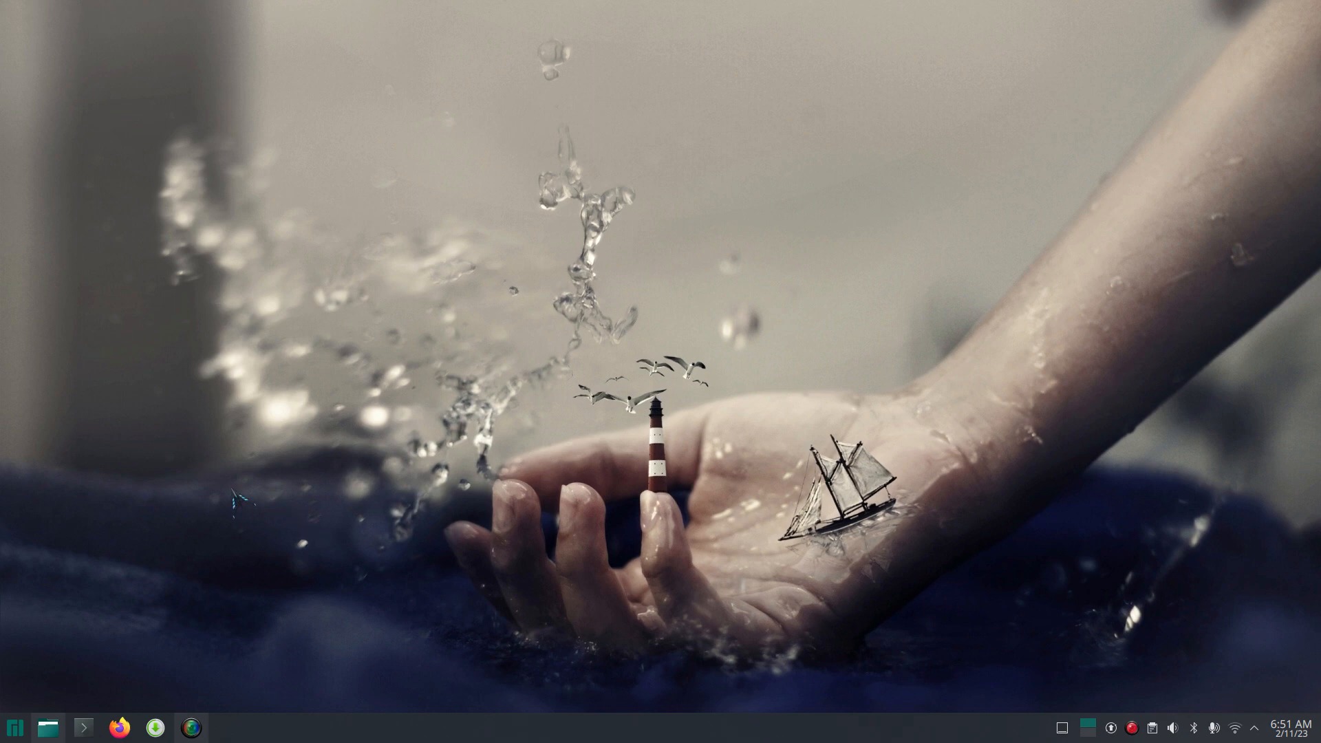
# - Restore the file manager, open the wallpaper 2 folder inside Pictures, and move the window aside
pyautogui.click(48, 728)
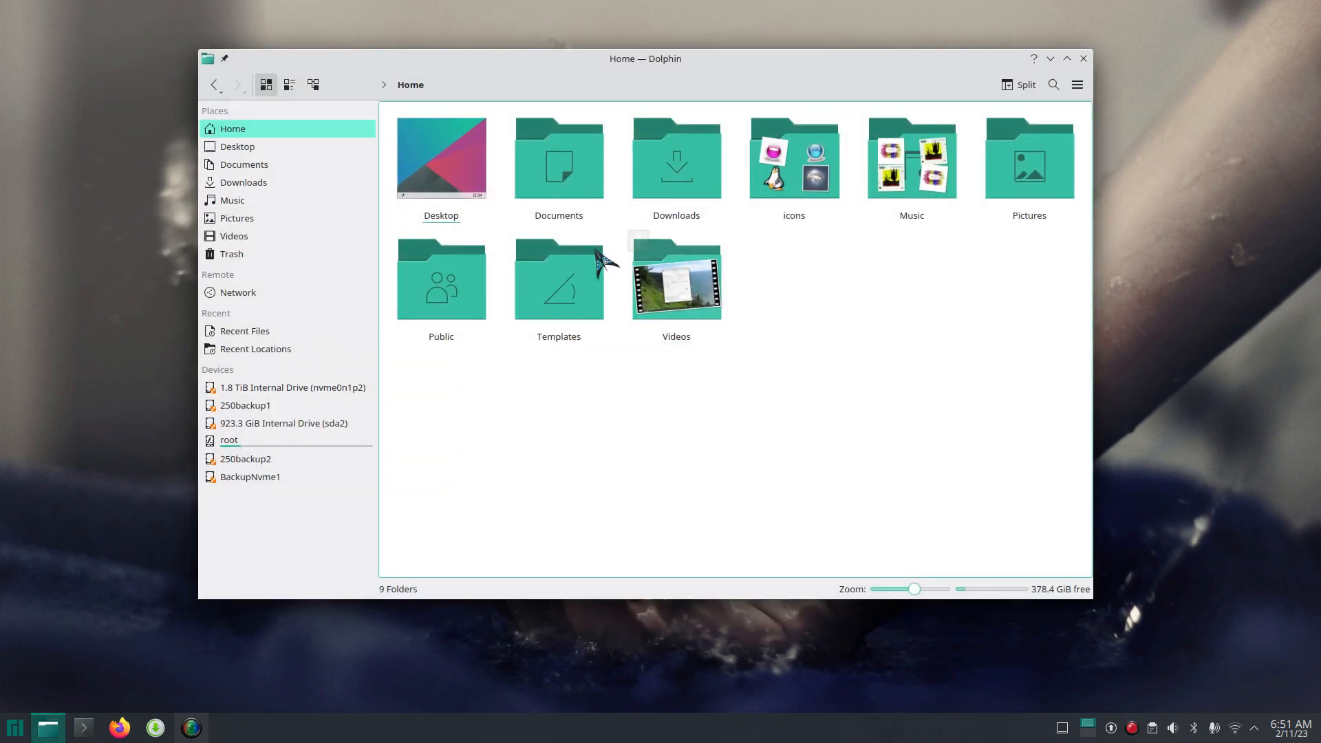
pyautogui.click(272, 217)
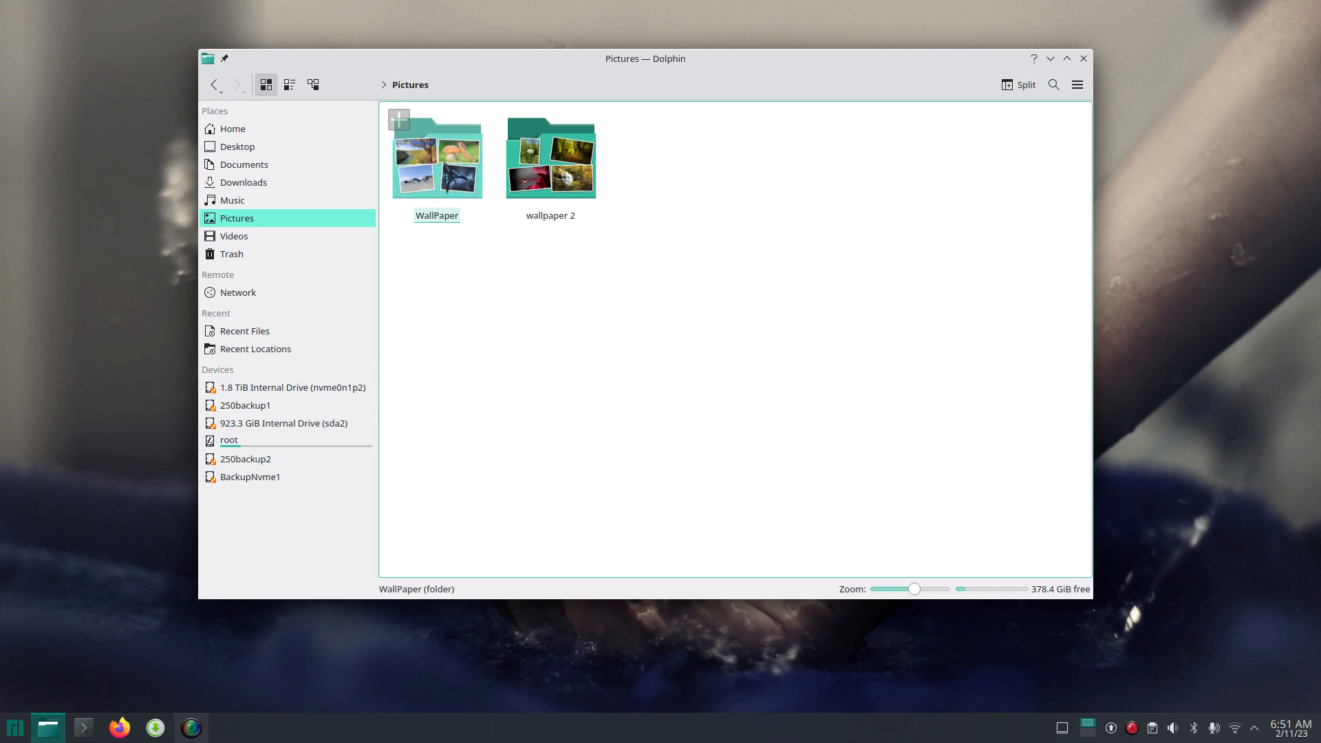
pyautogui.click(551, 161)
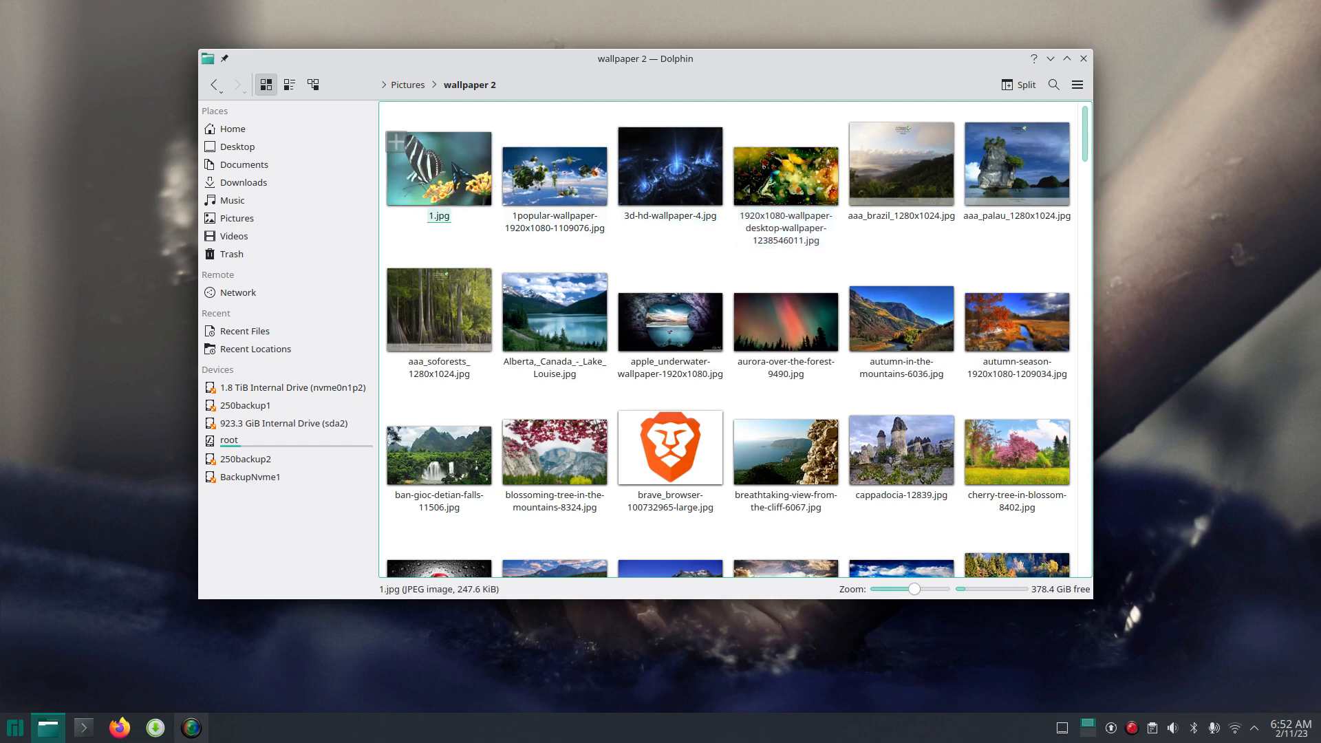
pyautogui.moveTo(571, 63); pyautogui.dragTo(806, 90)
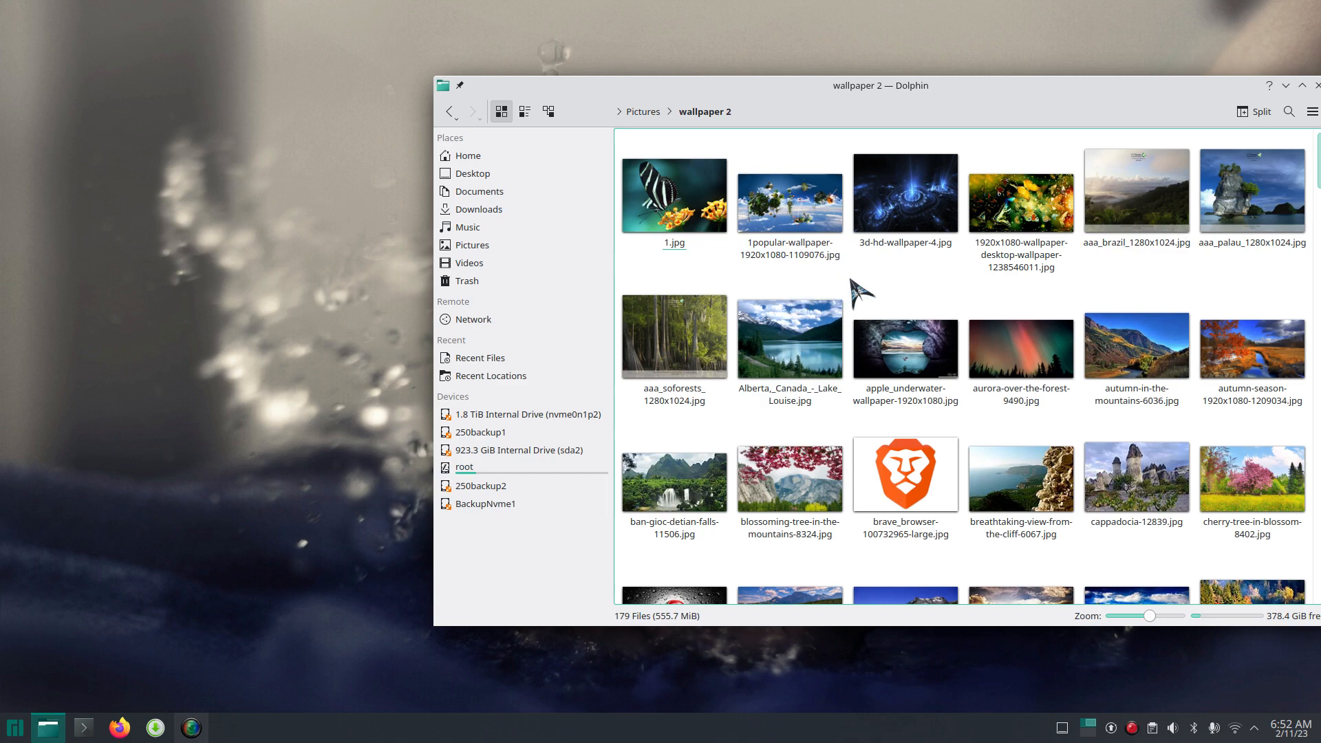
# - Shrink the wallpaper 2 thumbnails to the smallest size and look through the folder's images
pyautogui.scroll(-2, 873, 298)
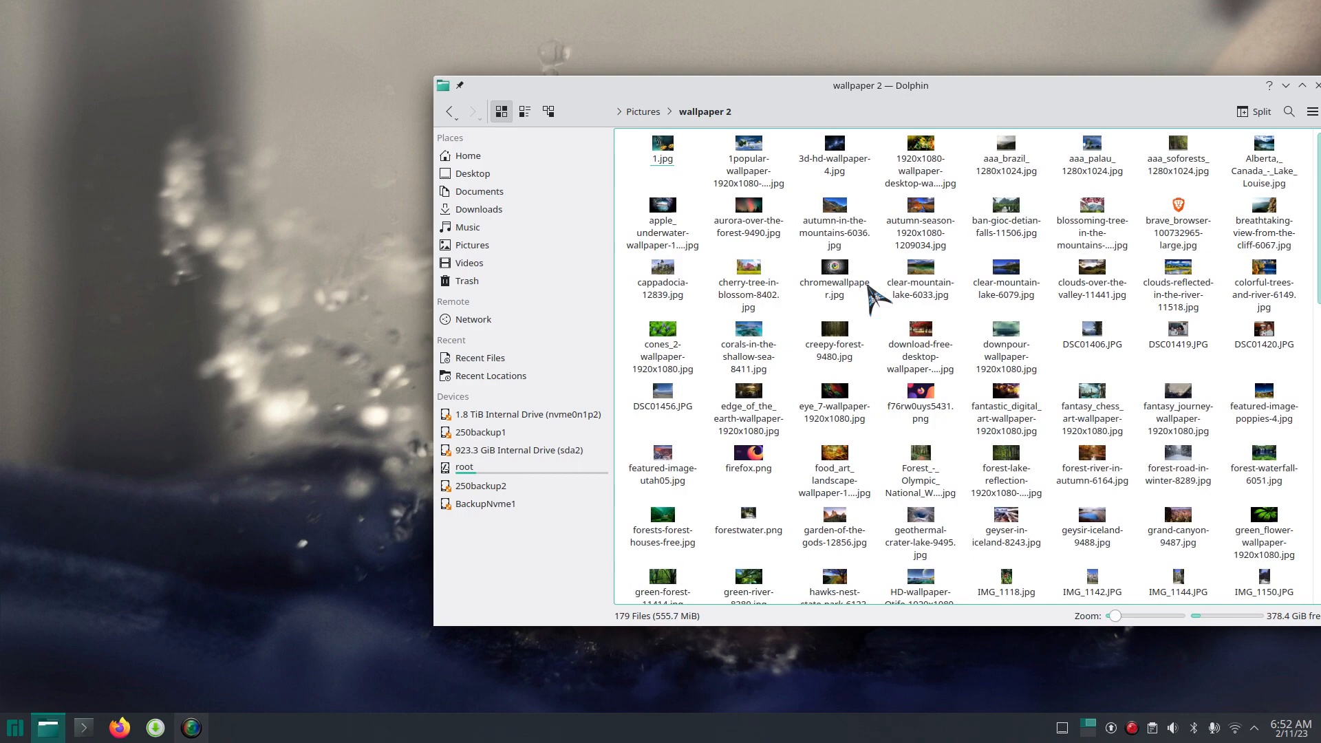
pyautogui.scroll(-10, 868, 286)
pyautogui.scroll(10, 868, 286)
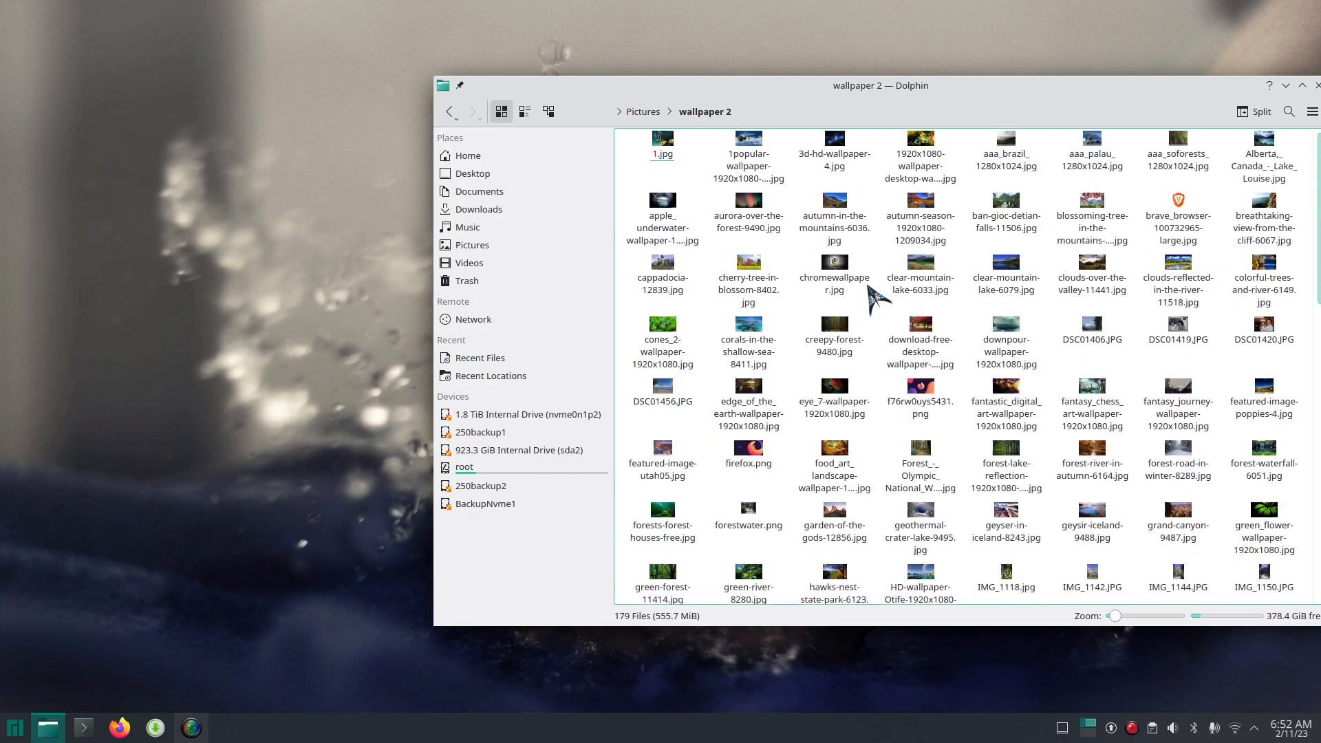
pyautogui.scroll(-7, 868, 287)
pyautogui.scroll(-4, 874, 298)
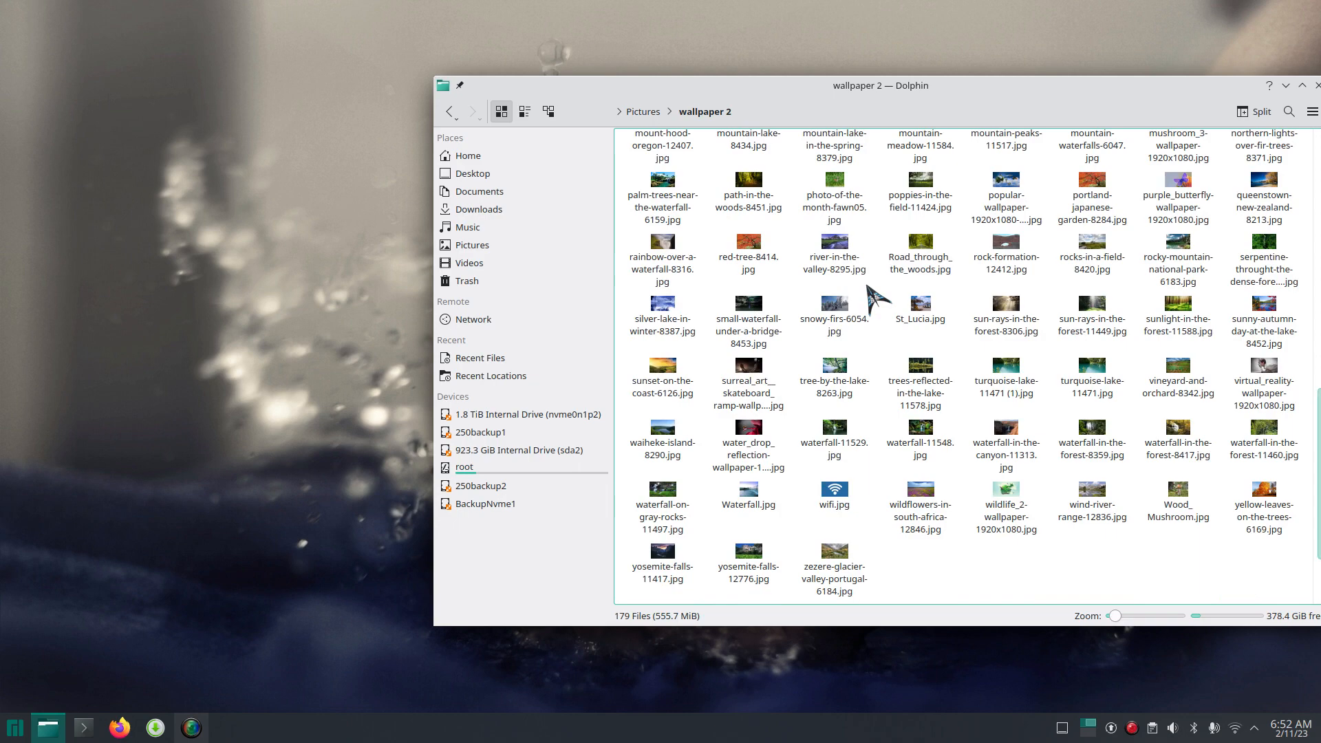
# - Return to the start of the wallpaper 2 folder and enlarge its thumbnails to a medium size
pyautogui.scroll(12, 874, 298)
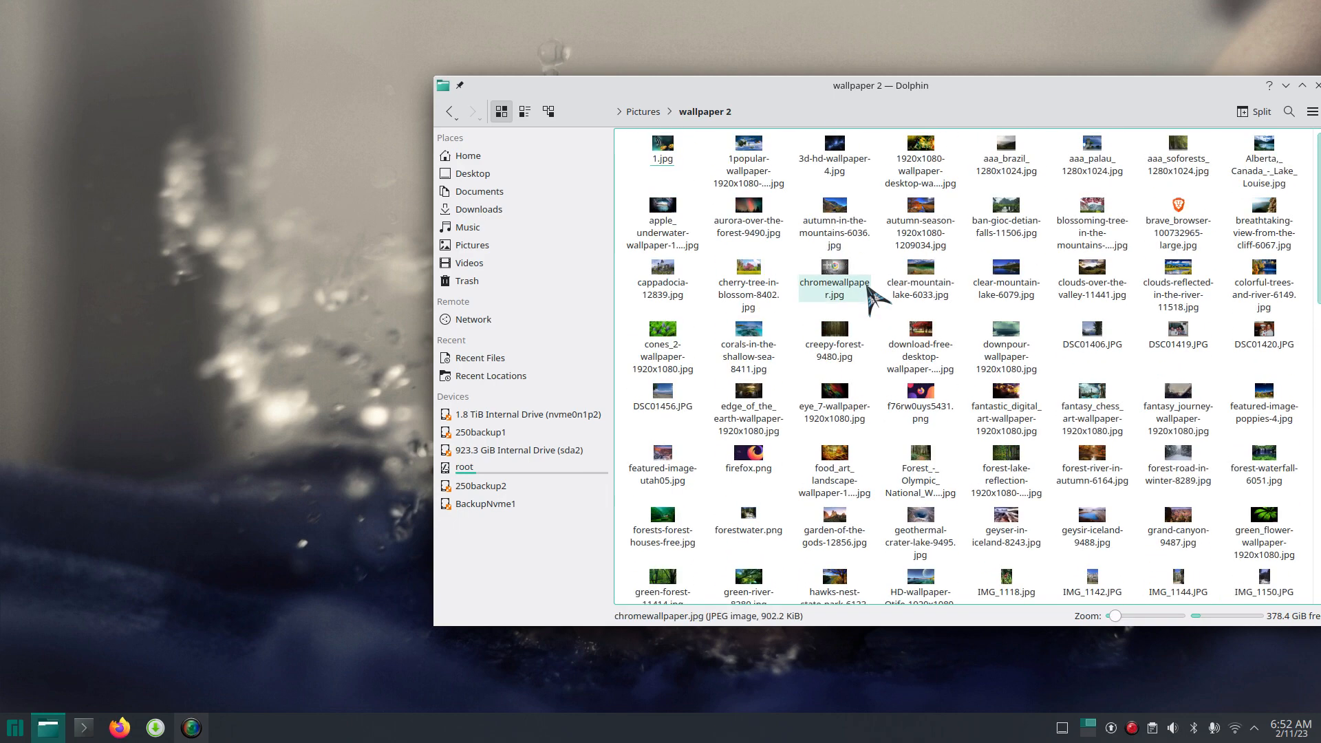
pyautogui.keyDown('ctrl'); pyautogui.scroll(4, 868, 292); pyautogui.keyUp('ctrl')
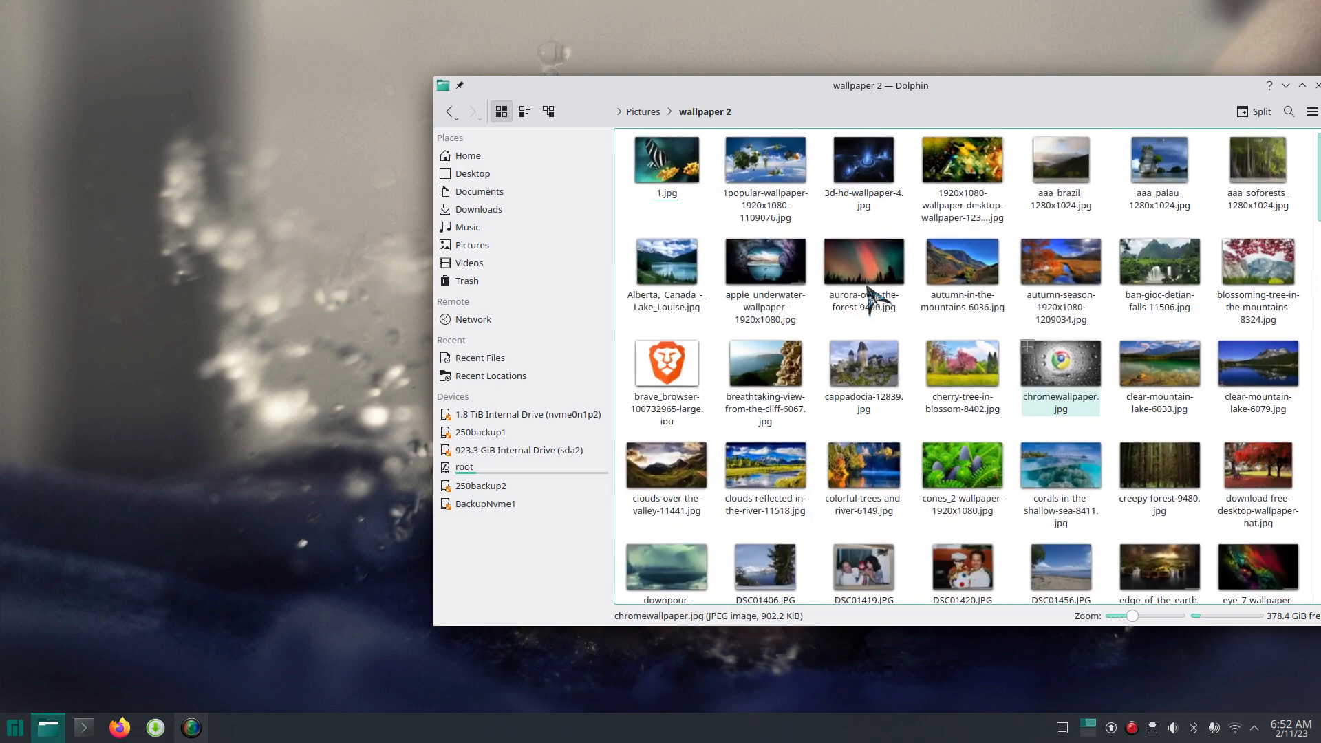
pyautogui.keyDown('ctrl'); pyautogui.scroll(1, 868, 291); pyautogui.keyUp('ctrl')
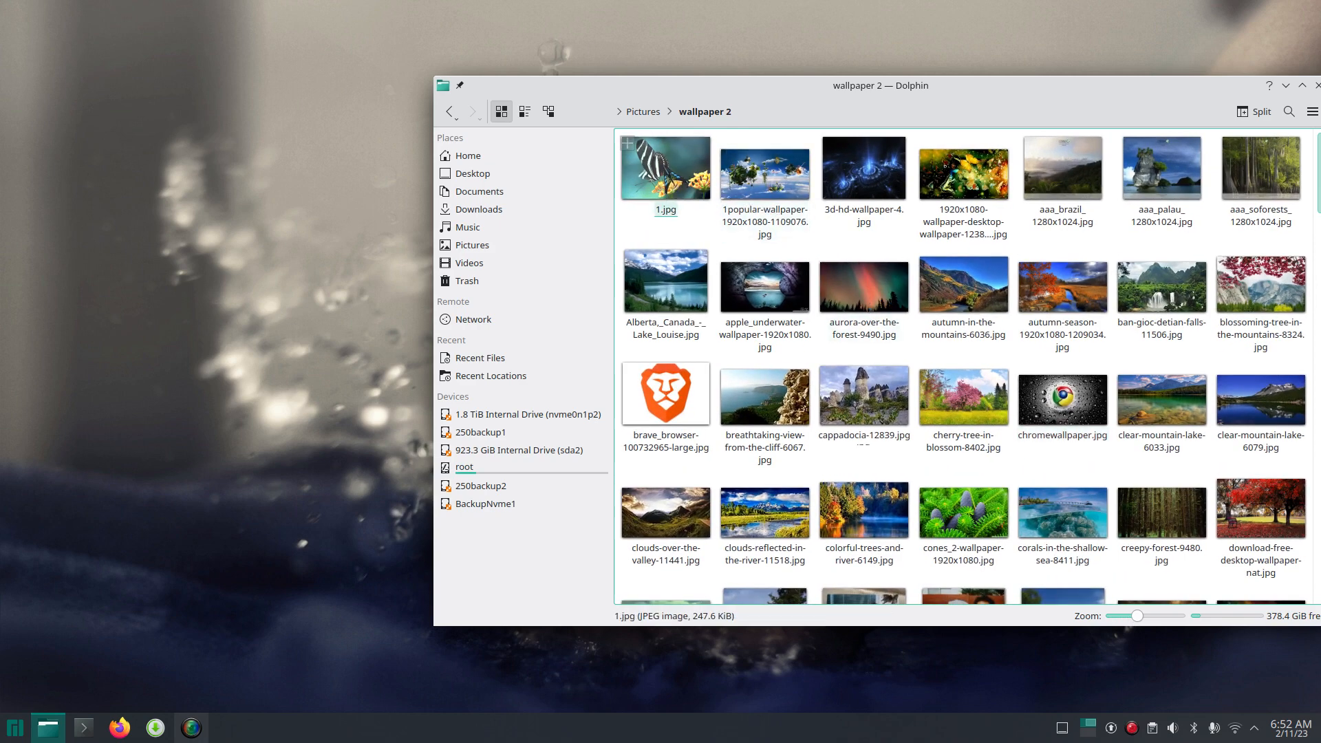
# - Preview 1.jpg in Gwenview, close the viewer, and set that image as the desktop wallpaper
pyautogui.doubleClick(667, 172)
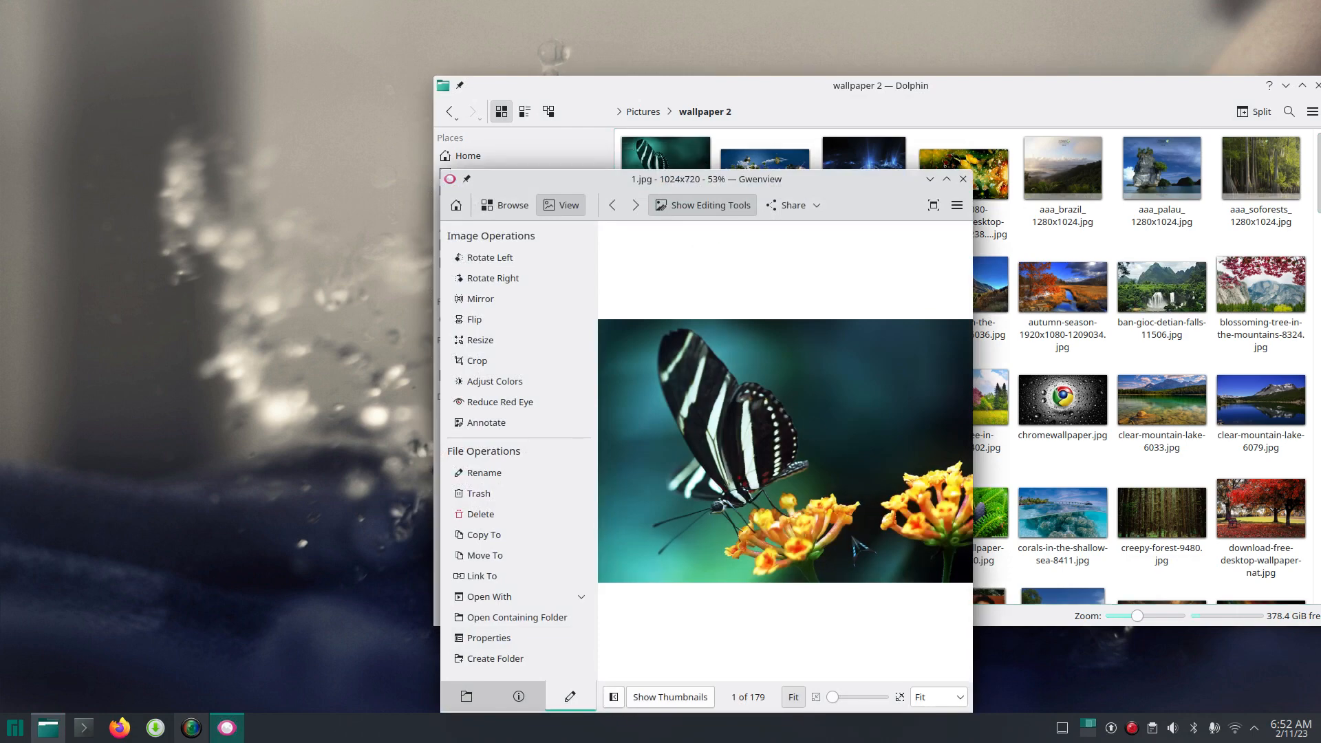
pyautogui.click(962, 179)
pyautogui.rightClick(650, 148)
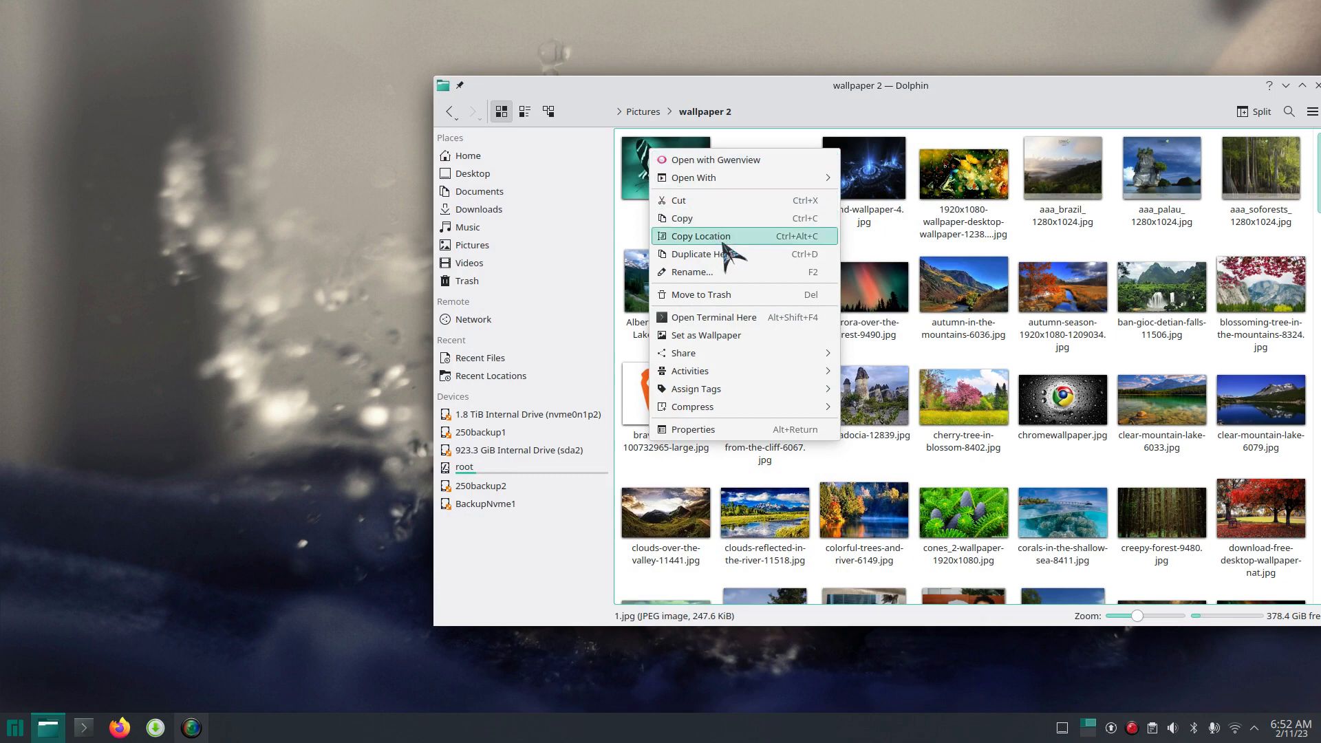
pyautogui.click(746, 335)
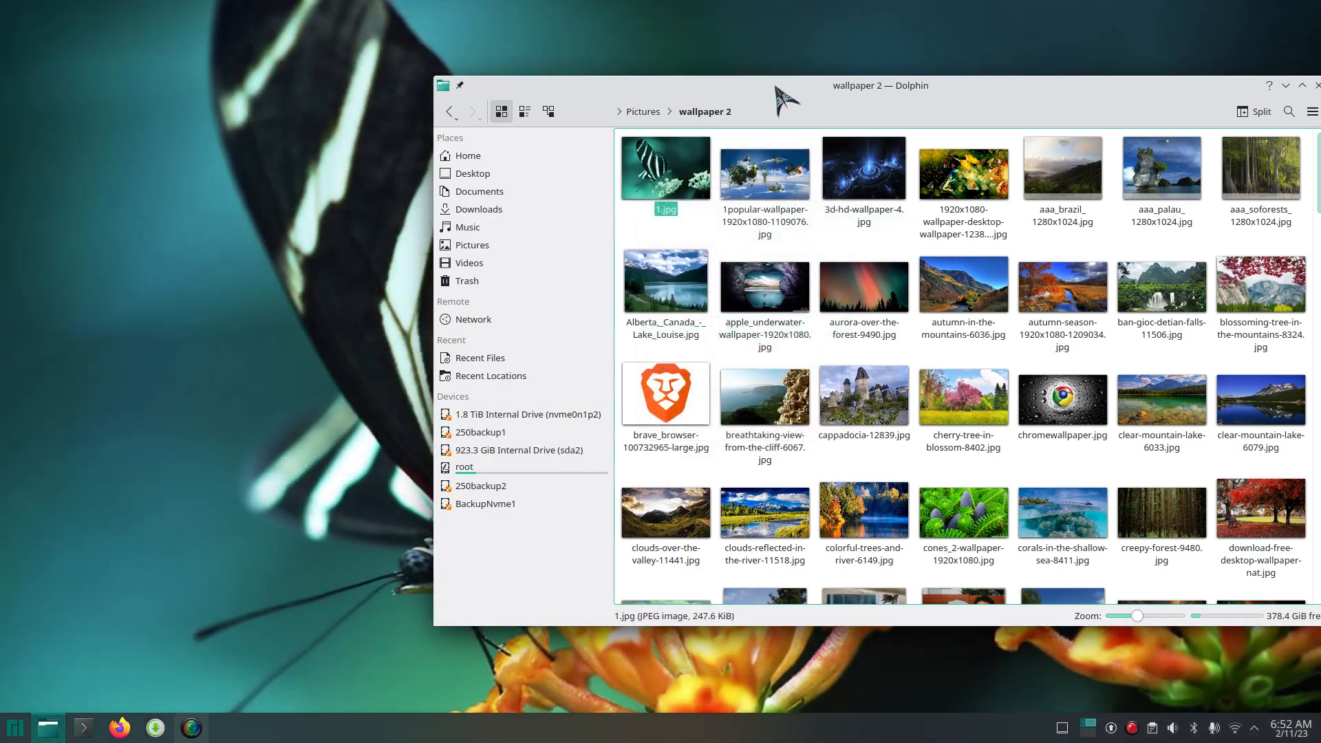
# - Move the file manager window fully onto the screen and open aurora-over-the-forest-9490.jpg in Gwenview
pyautogui.moveTo(776, 88); pyautogui.dragTo(686, 91)
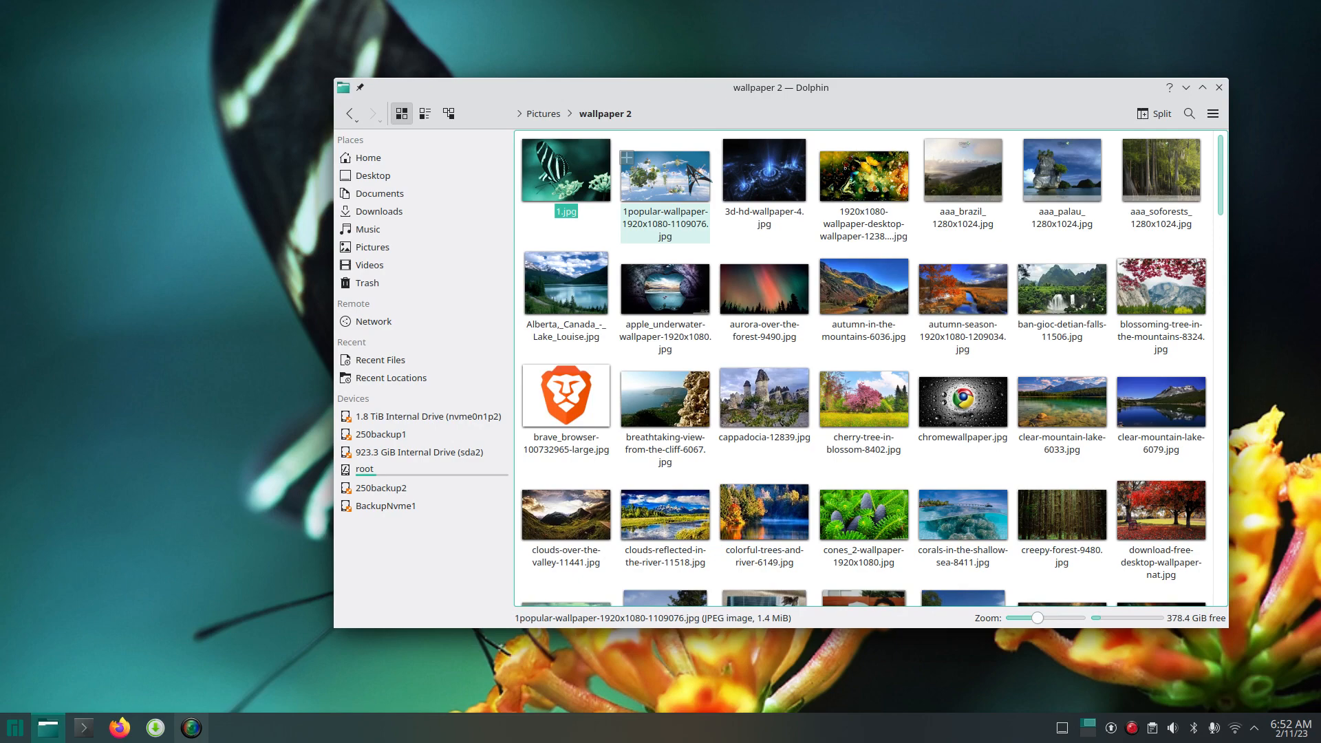
pyautogui.click(773, 283)
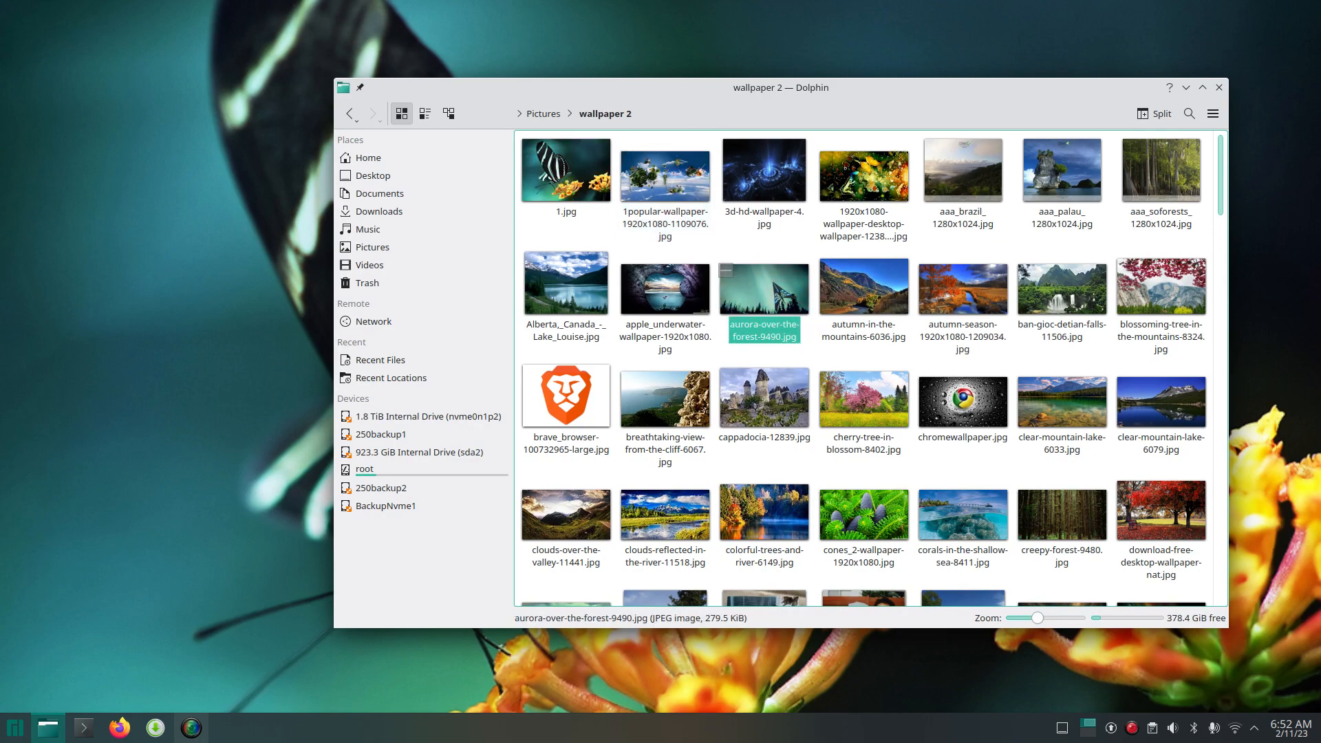
pyautogui.doubleClick(773, 283)
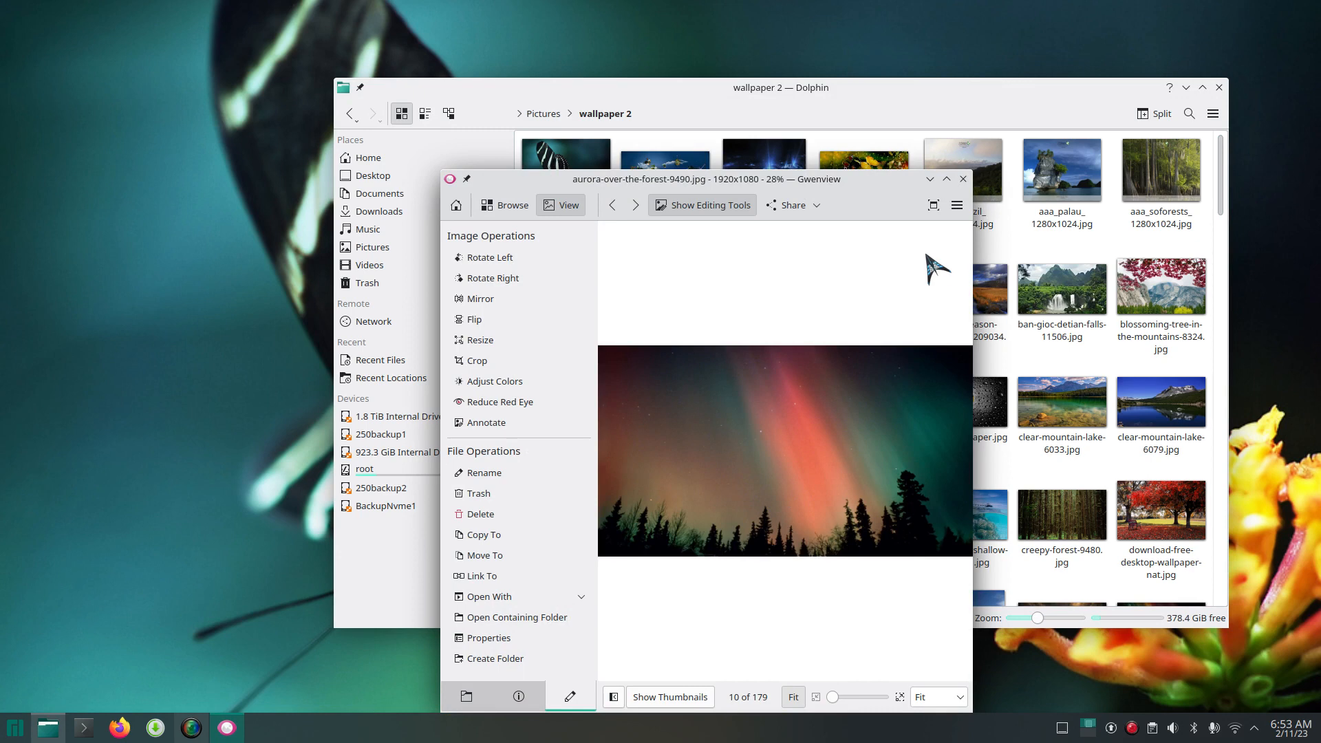
# - Move and widen the Gwenview window, and view the aurora image full screen before returning to the window
pyautogui.moveTo(865, 180); pyautogui.dragTo(721, 132)
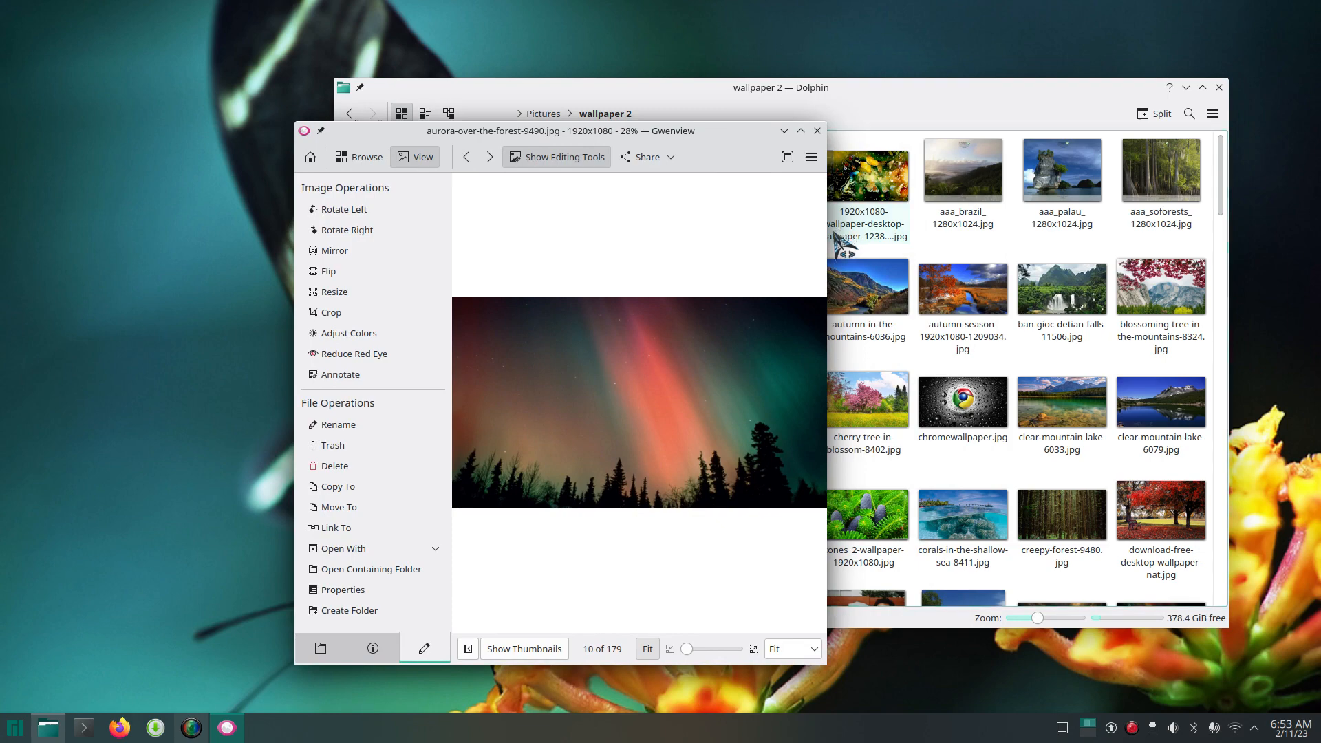
pyautogui.moveTo(834, 238); pyautogui.dragTo(1067, 255)
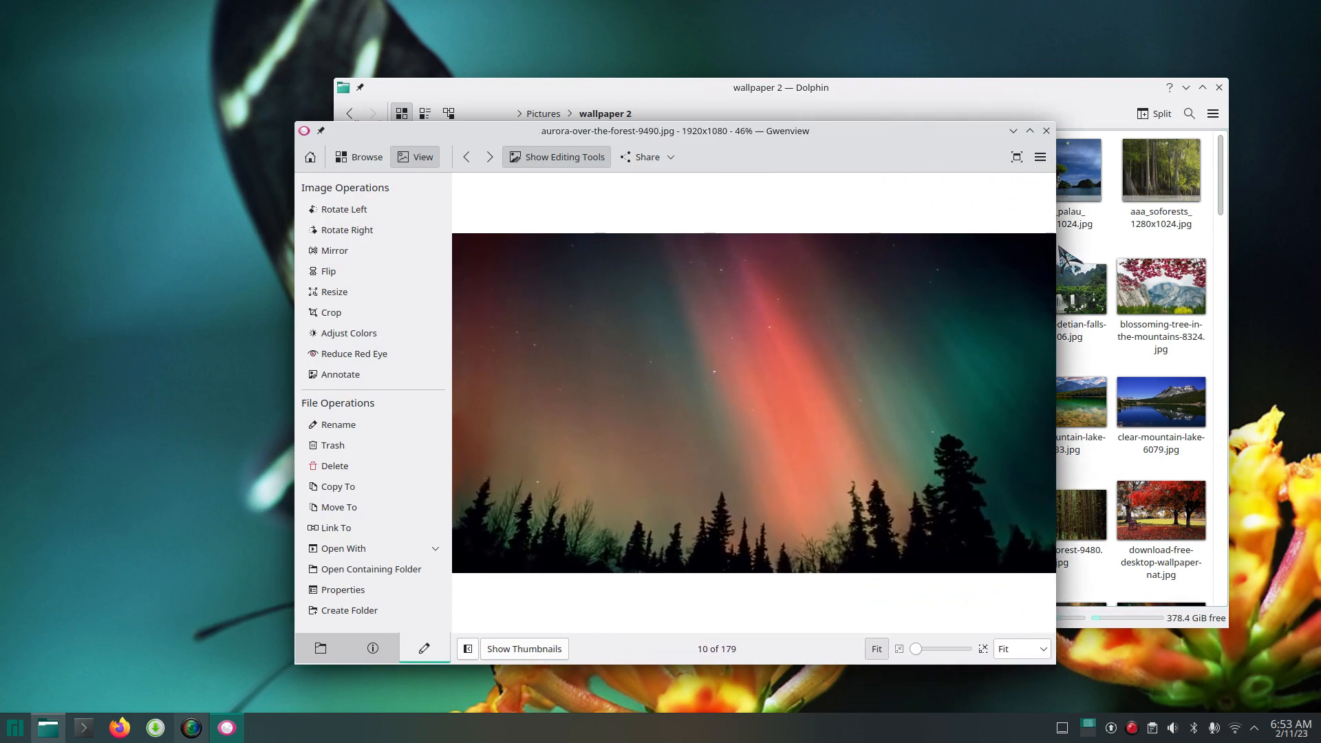
pyautogui.click(1017, 158)
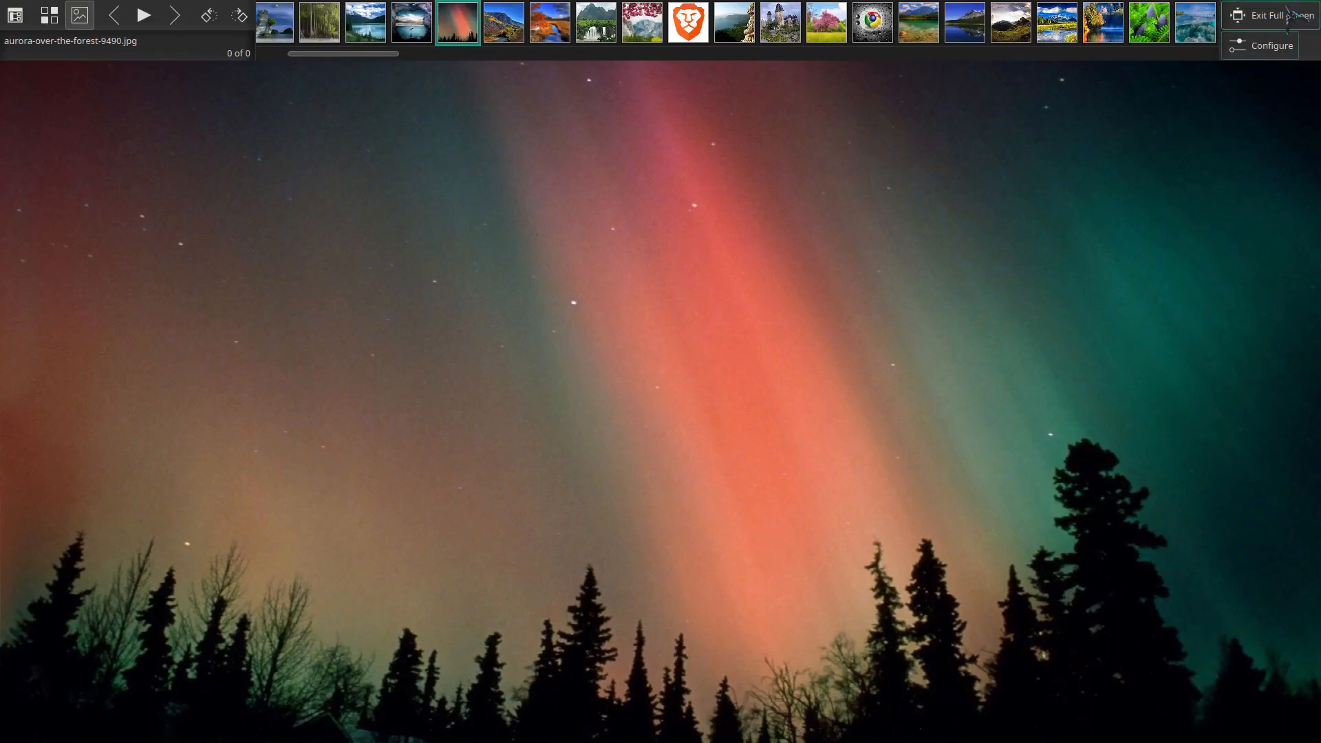
pyautogui.click(1264, 21)
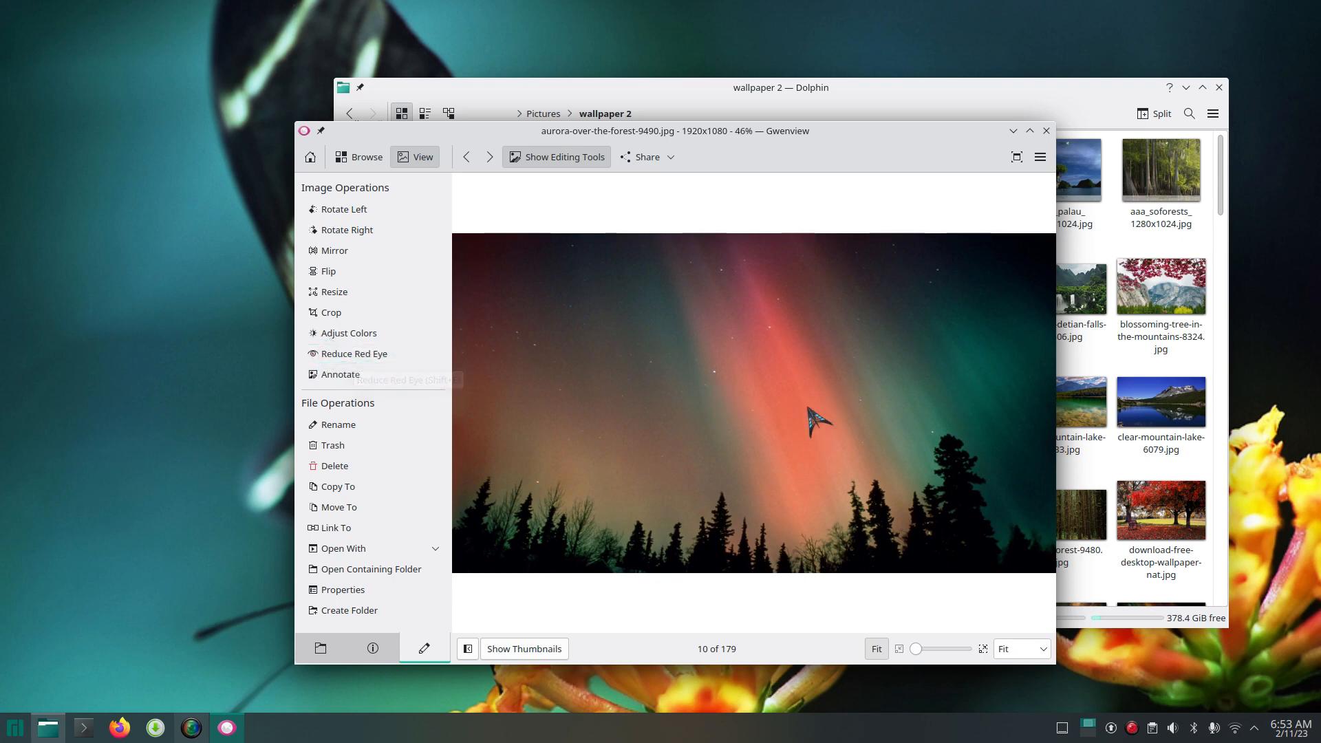
# - Try a brightness of 3 in the aurora image's color adjustments and close the viewer without applying it
pyautogui.click(332, 334)
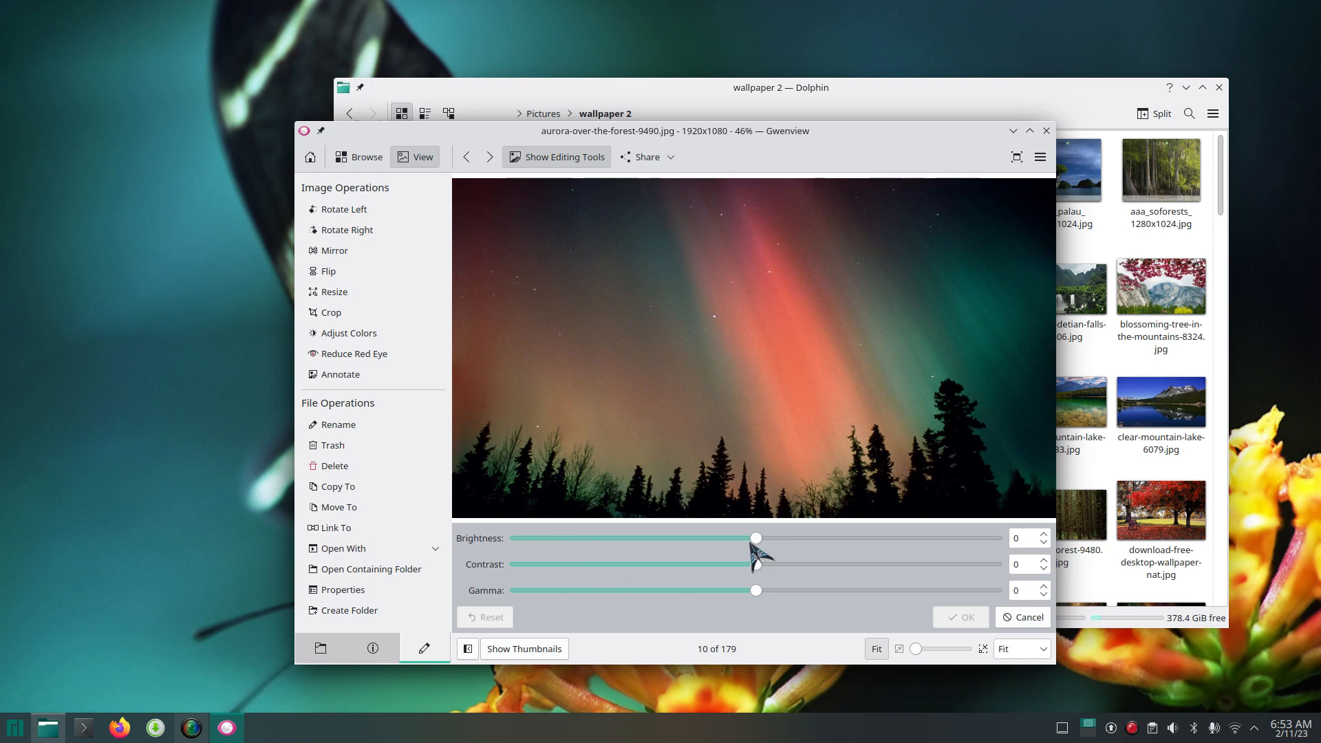
pyautogui.moveTo(756, 538)
pyautogui.mouseDown()
pyautogui.moveTo(932, 538)
pyautogui.moveTo(526, 542)
pyautogui.moveTo(782, 542)
pyautogui.moveTo(764, 540)
pyautogui.mouseUp()
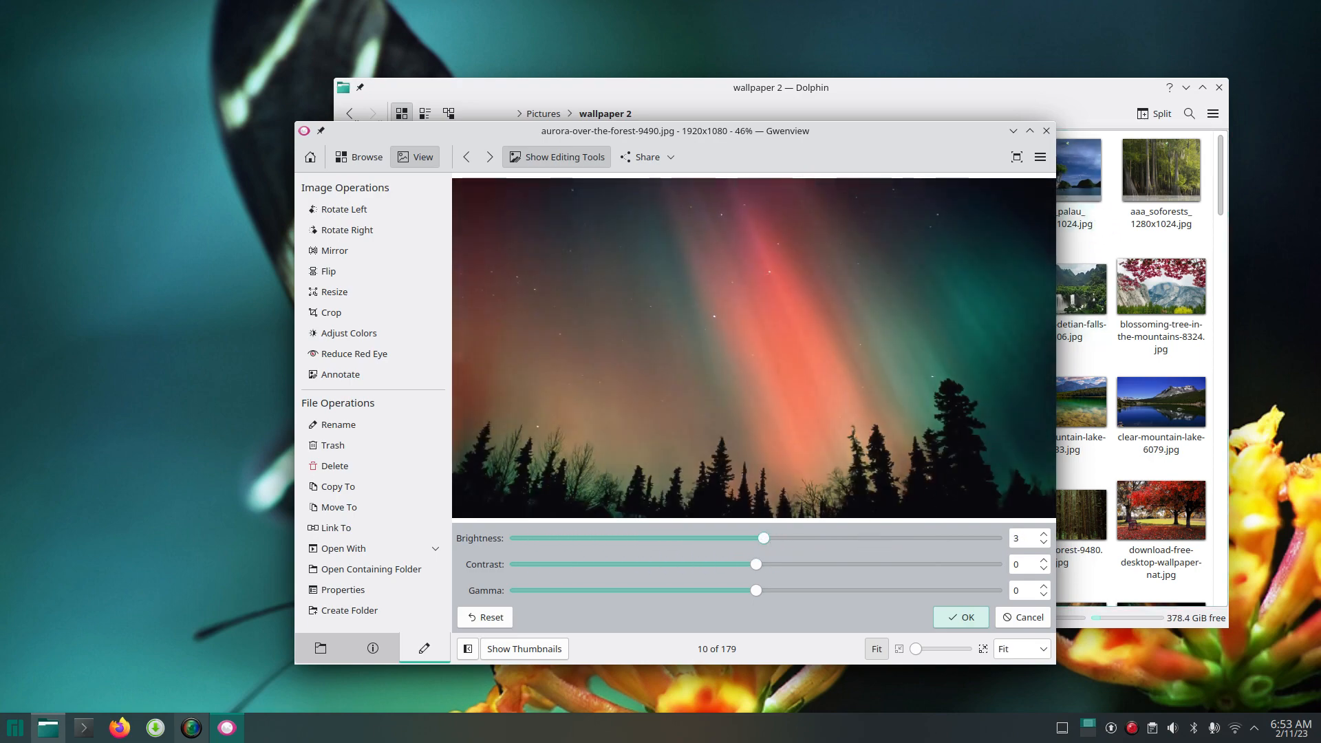
pyautogui.click(1047, 131)
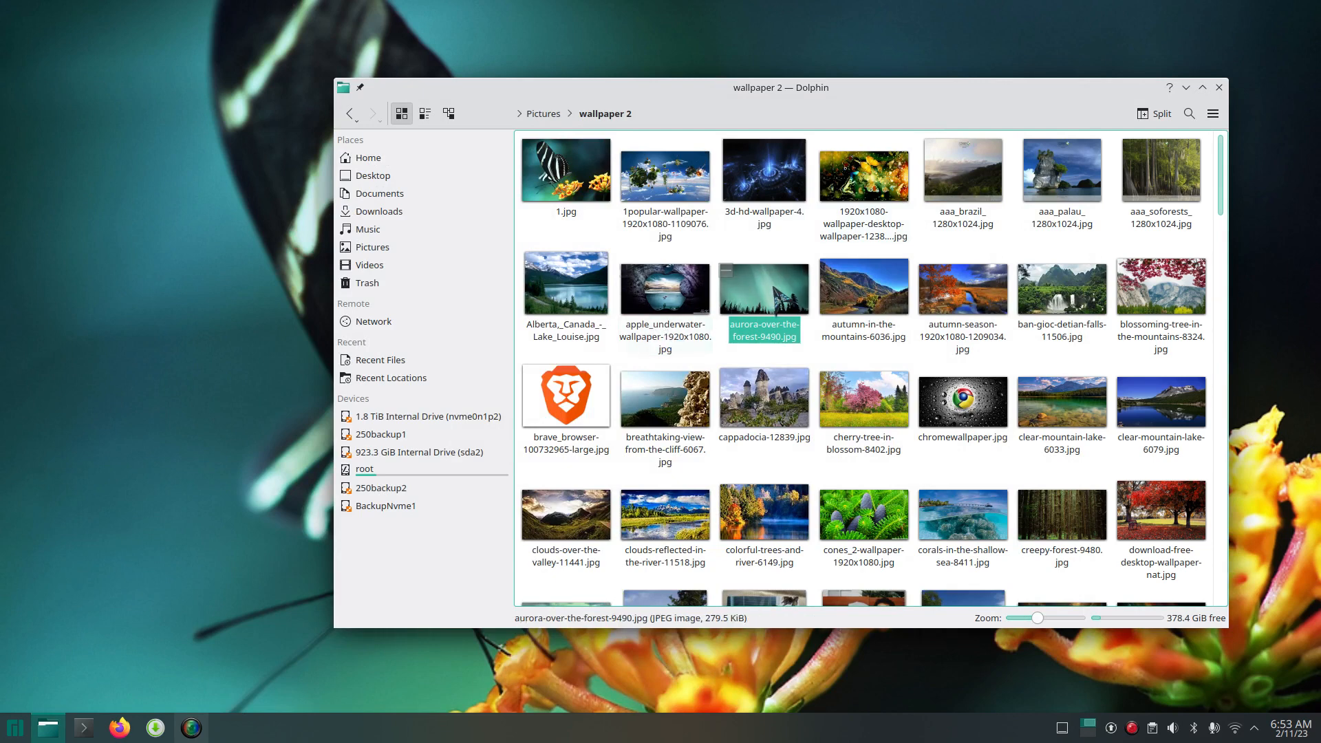
# - Reopen the aurora image in Gwenview, view it full screen with the slideshow and thumbnail options, and exit full screen
pyautogui.rightClick(765, 281)
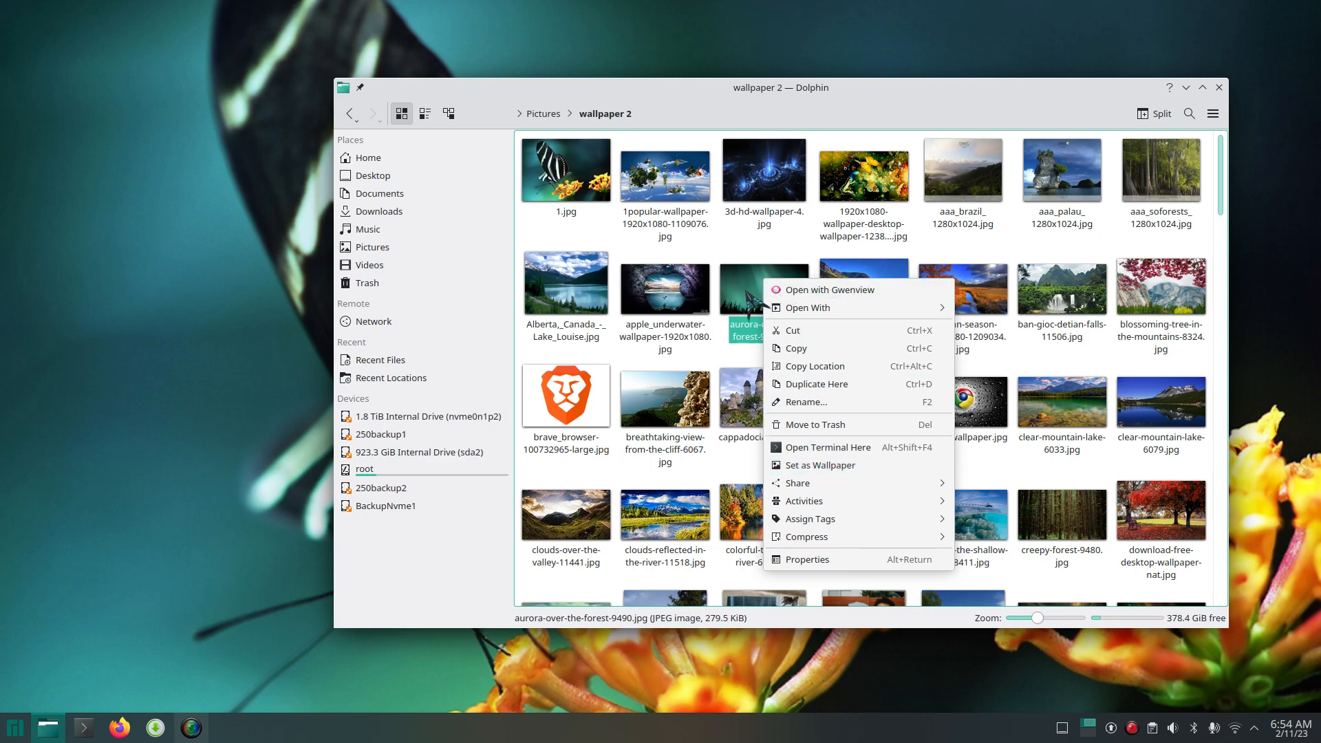
pyautogui.click(770, 290)
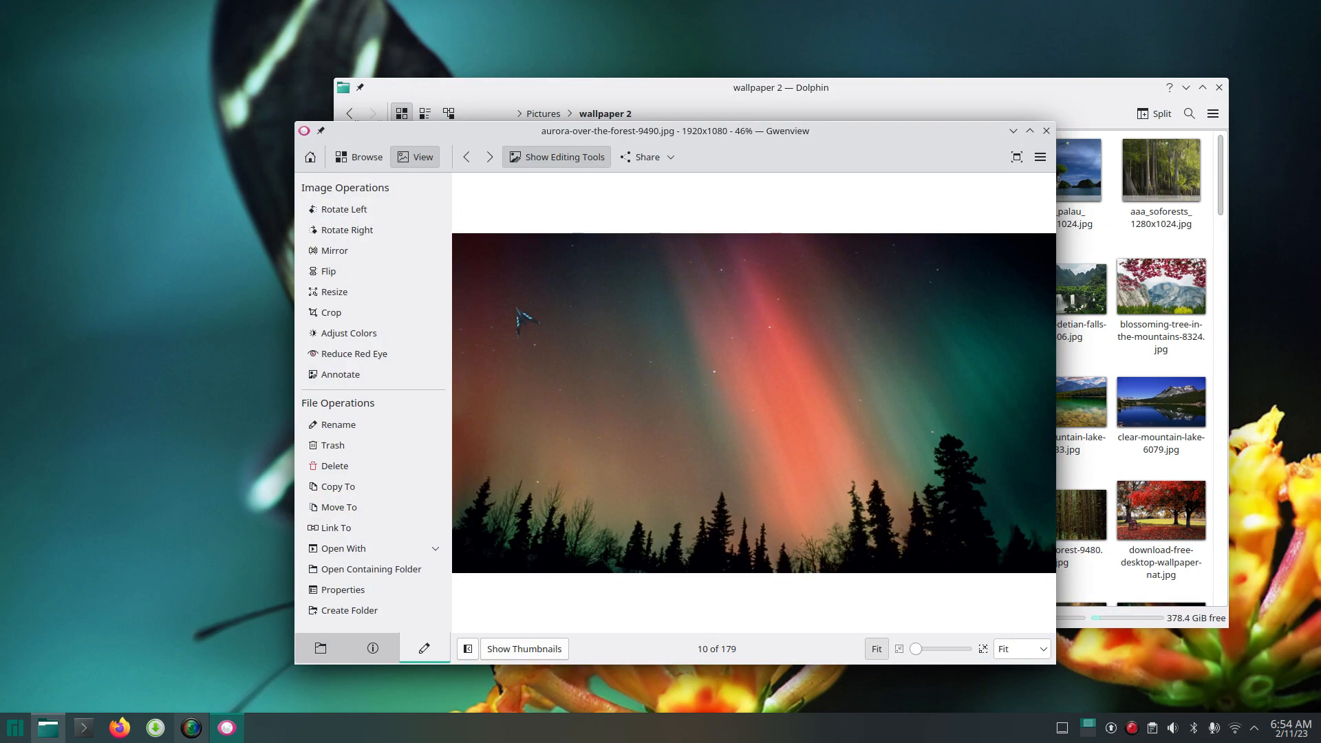
pyautogui.doubleClick(633, 369)
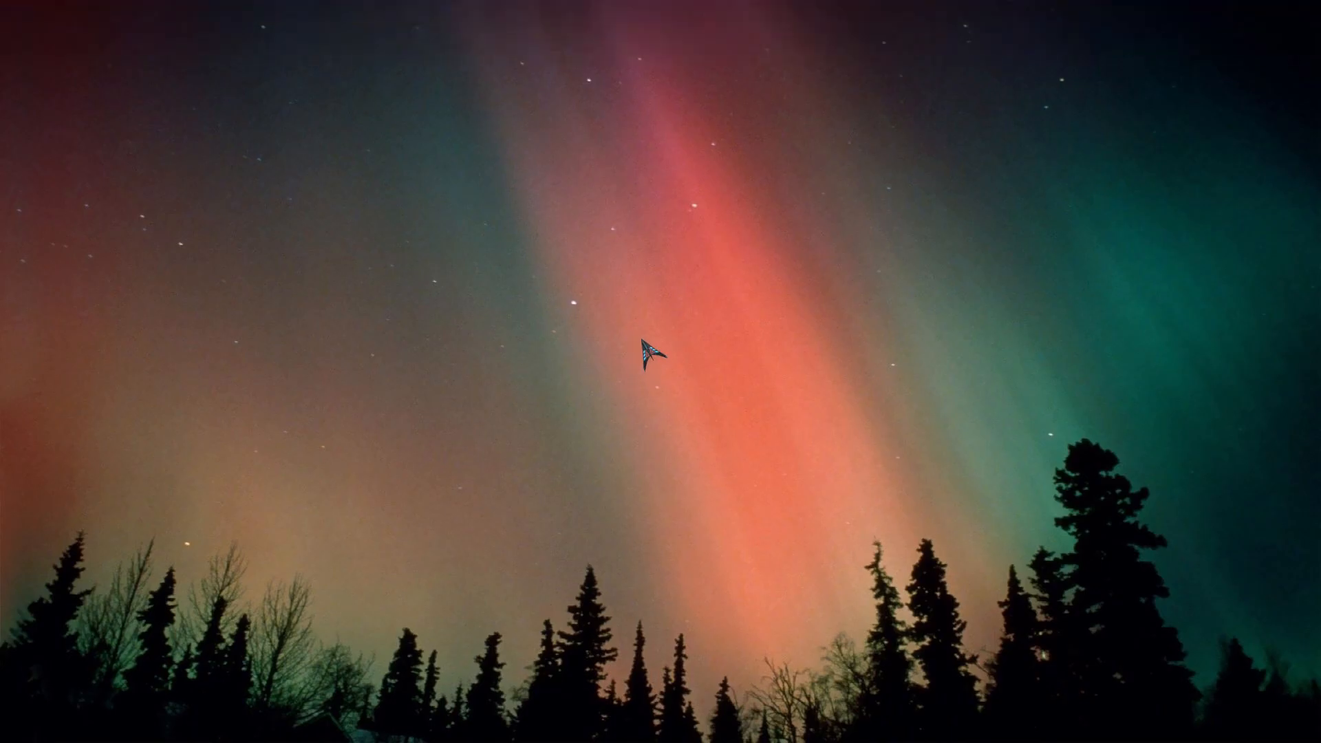
pyautogui.moveTo(1264, 13)
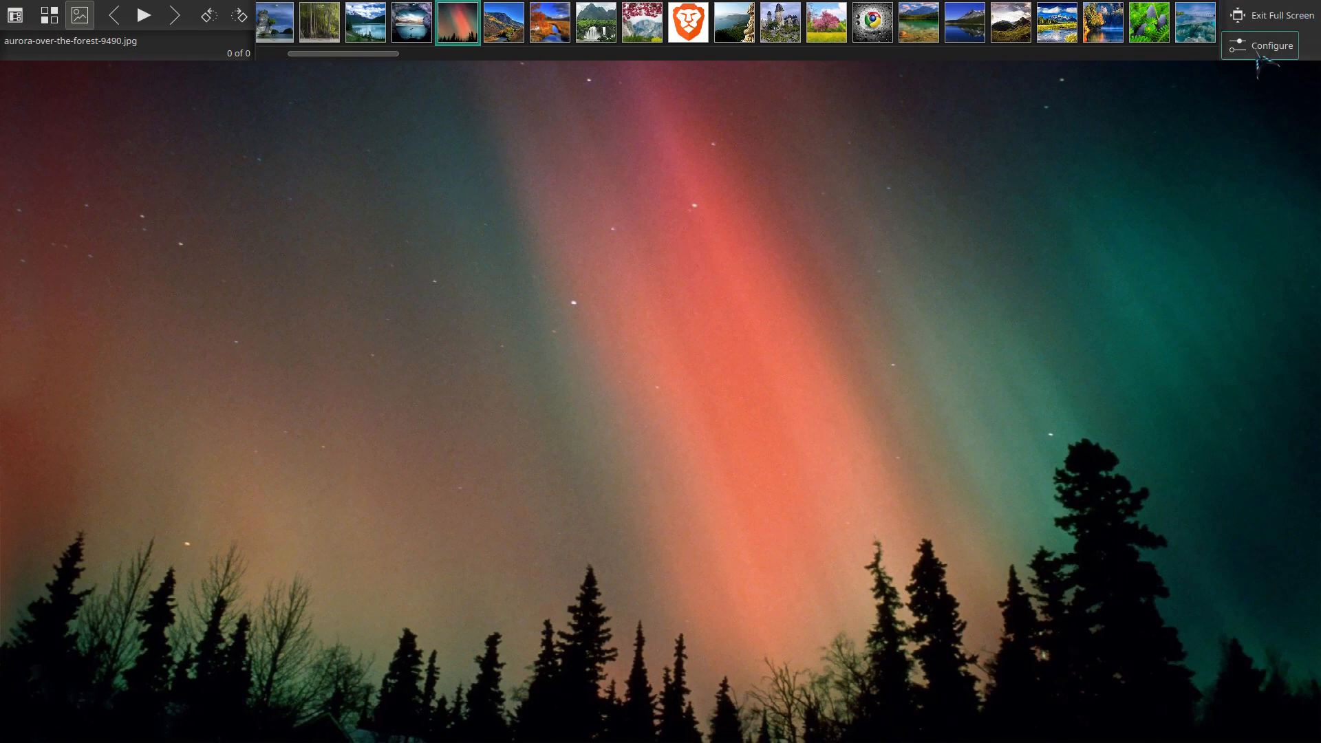
pyautogui.click(1261, 49)
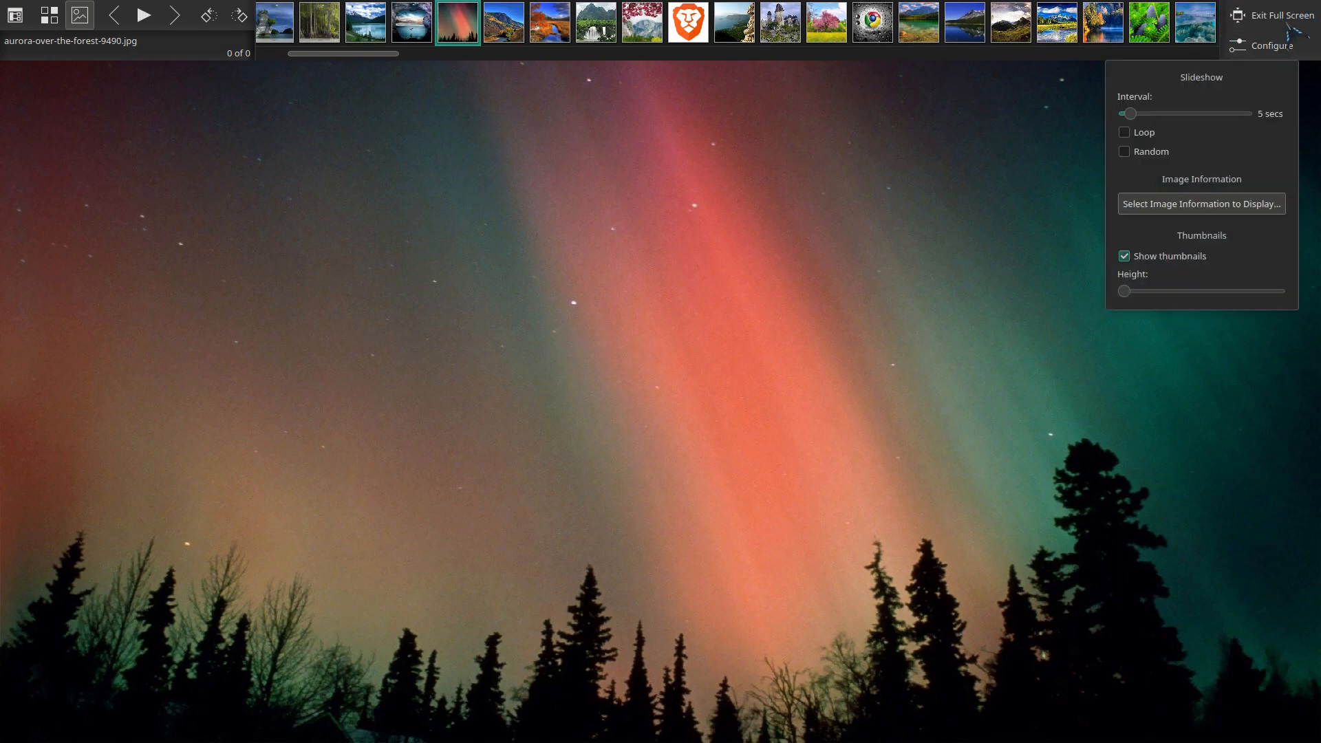
pyautogui.click(1280, 16)
pyautogui.click(1281, 16)
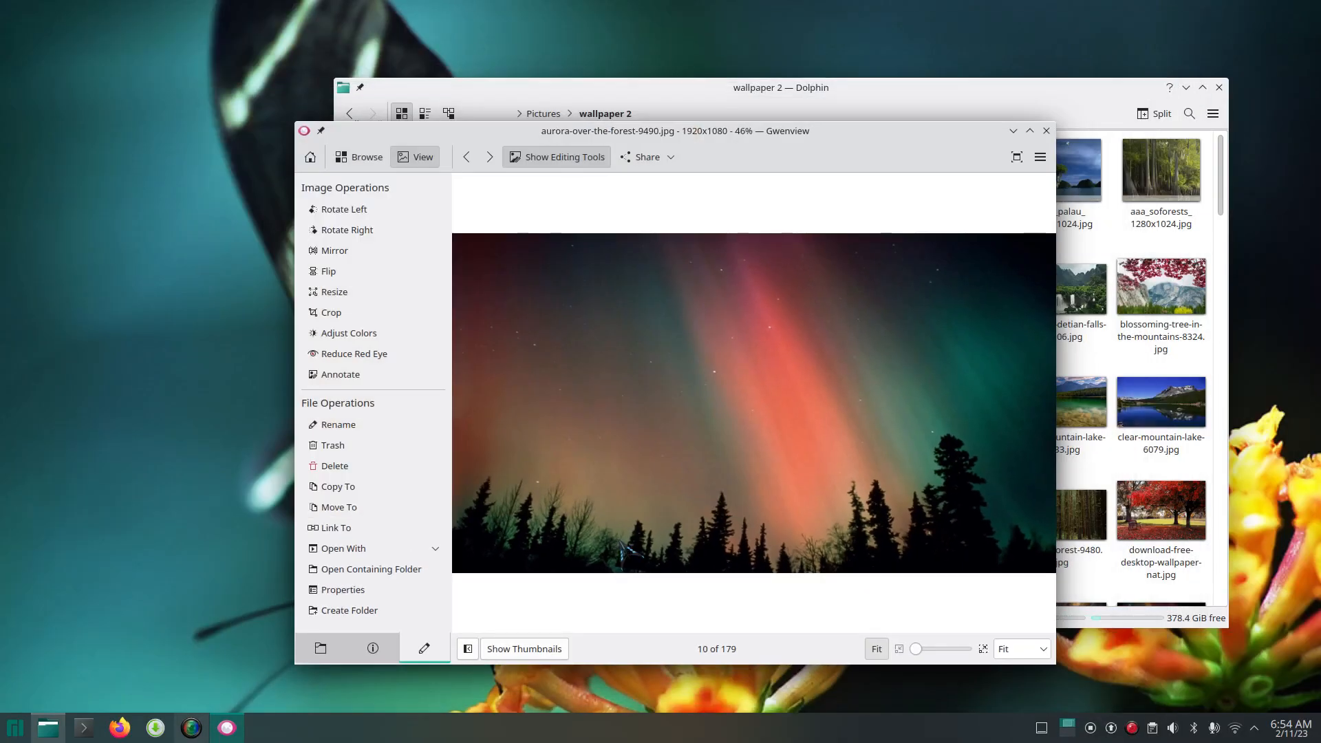
# - Try brightness 1 and contrast 1 on the full-screen aurora image, cancel the adjustment, and leave full screen
pyautogui.click(378, 334)
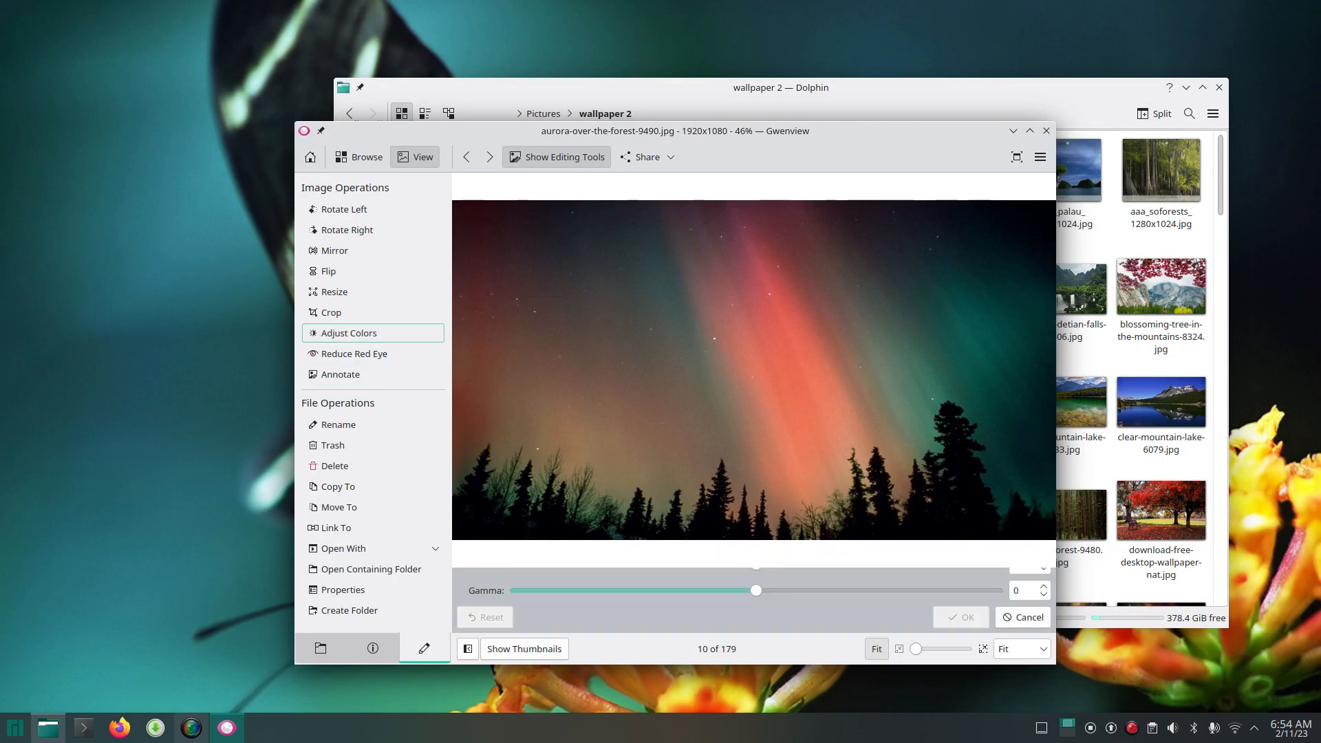
pyautogui.doubleClick(838, 297)
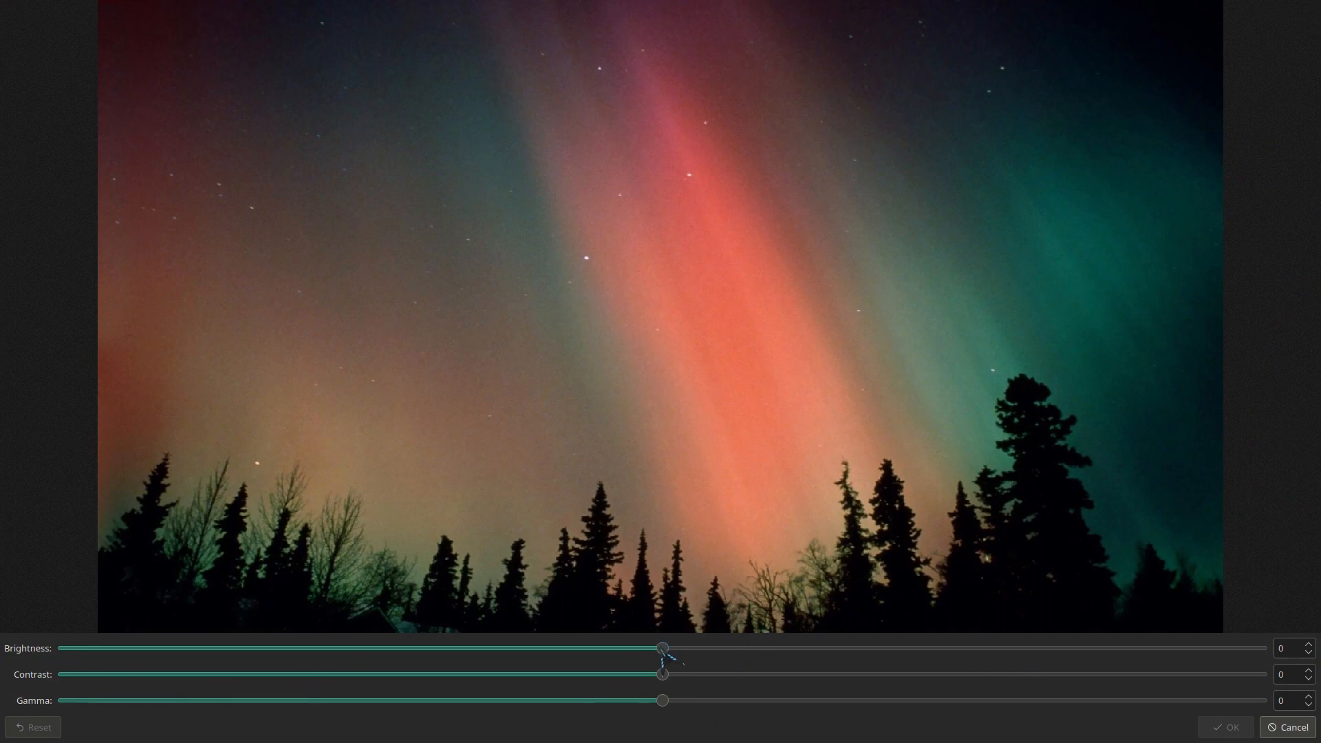
pyautogui.moveTo(662, 650); pyautogui.dragTo(671, 681)
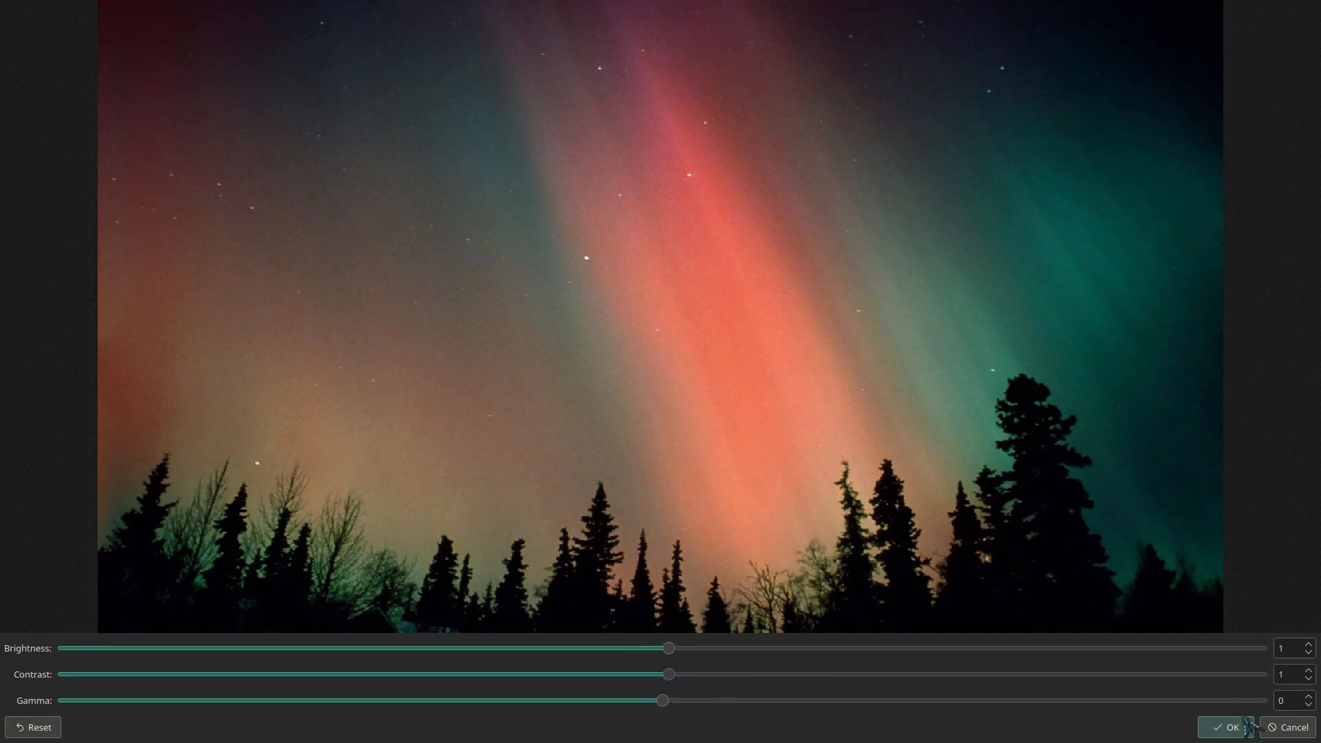
pyautogui.click(1284, 729)
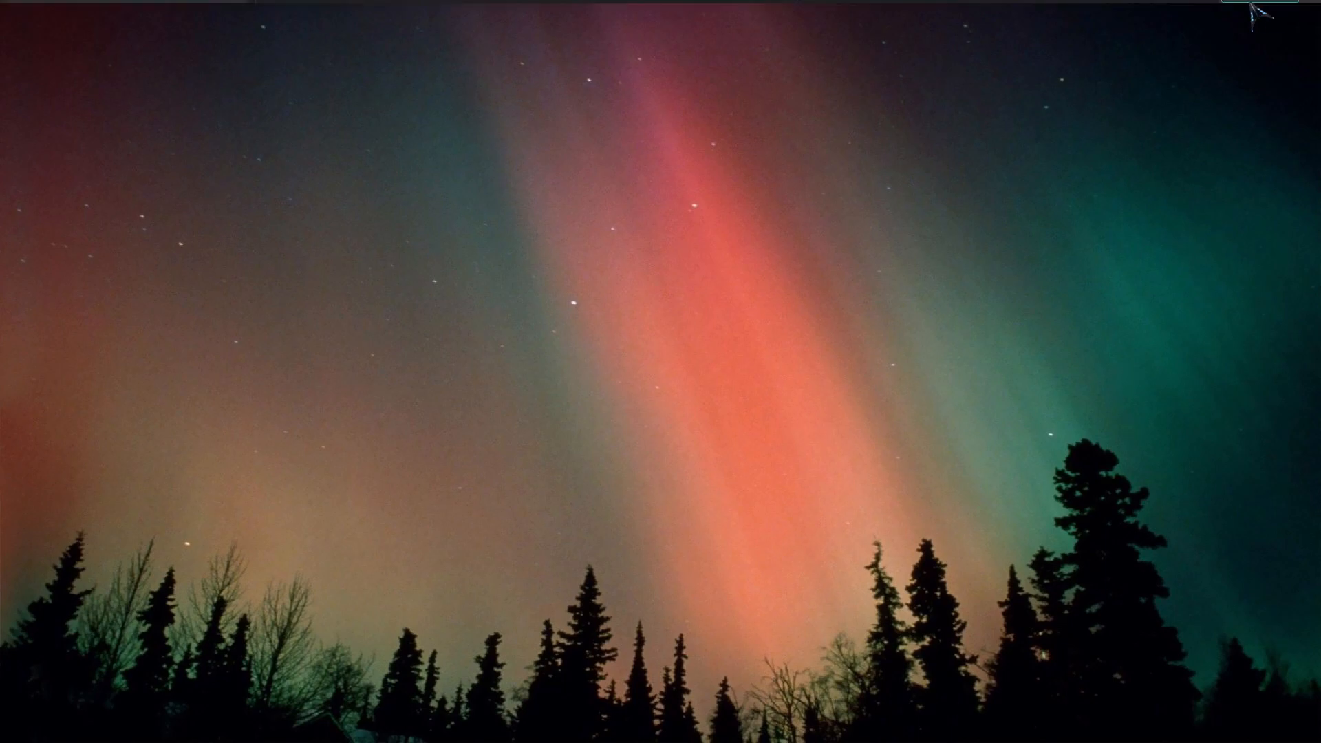
pyautogui.click(1271, 16)
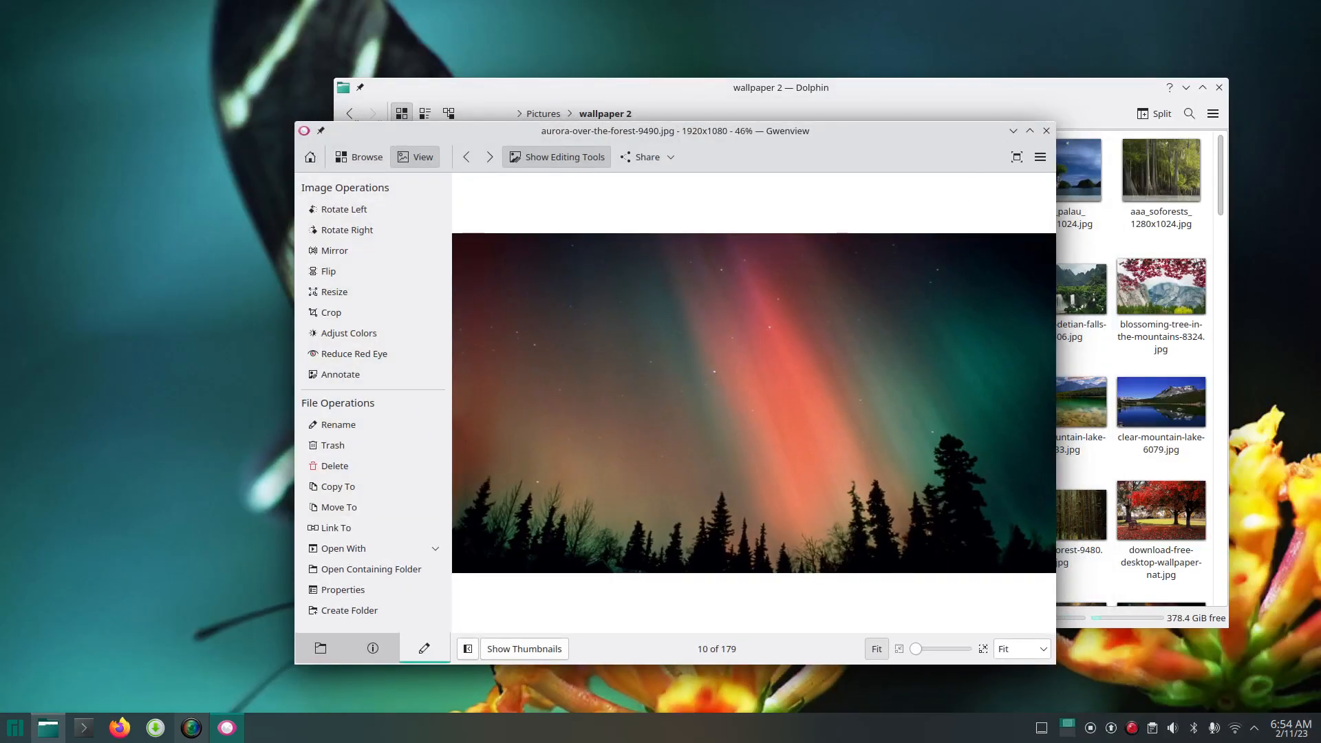
# - Open the color adjustments, try rotating the aurora image left and right, and close Gwenview discarding the changes
pyautogui.click(403, 336)
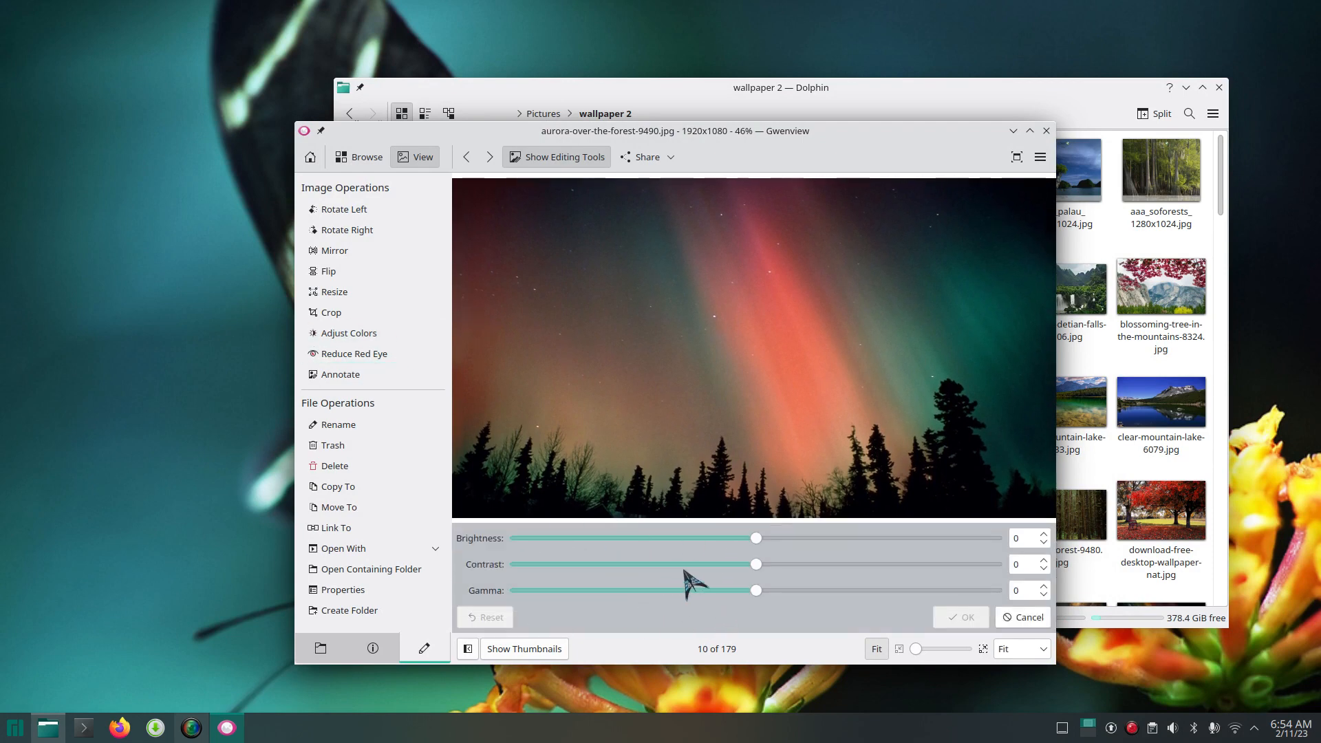
pyautogui.click(371, 210)
pyautogui.click(372, 212)
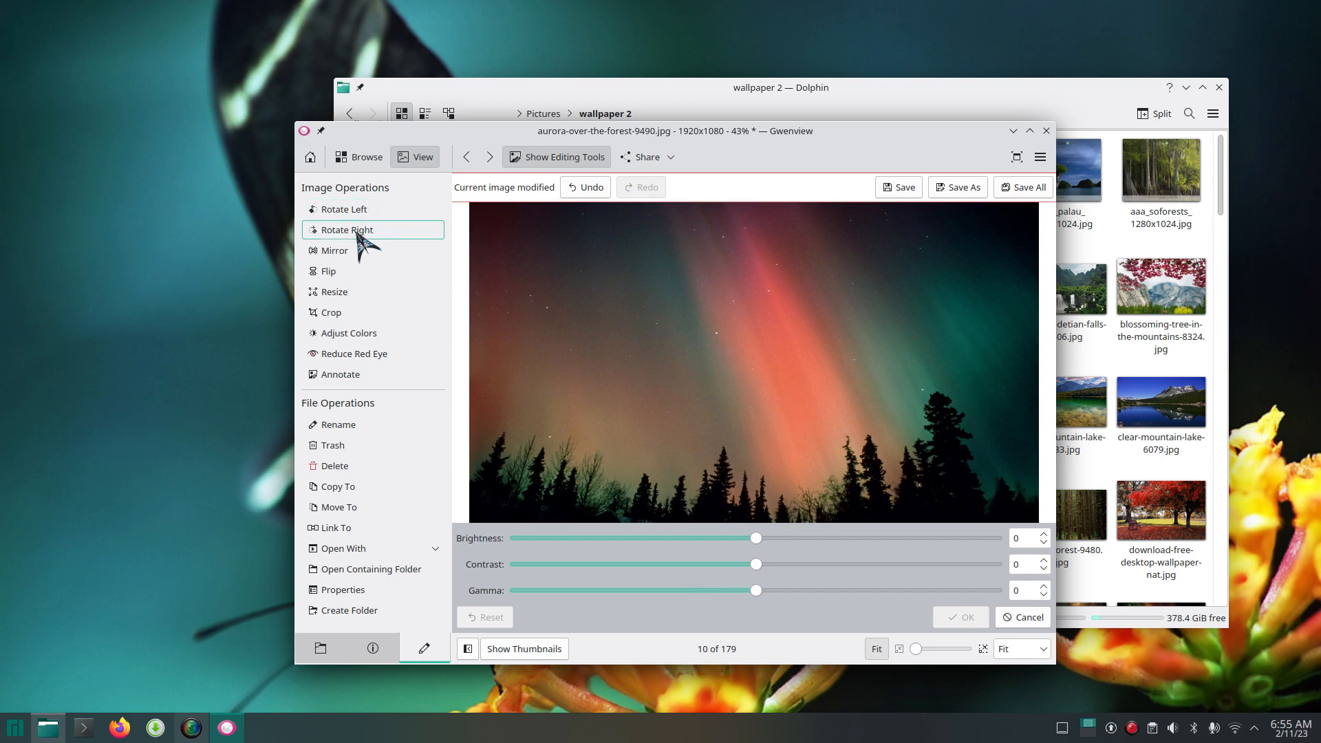
pyautogui.click(359, 232)
pyautogui.click(357, 234)
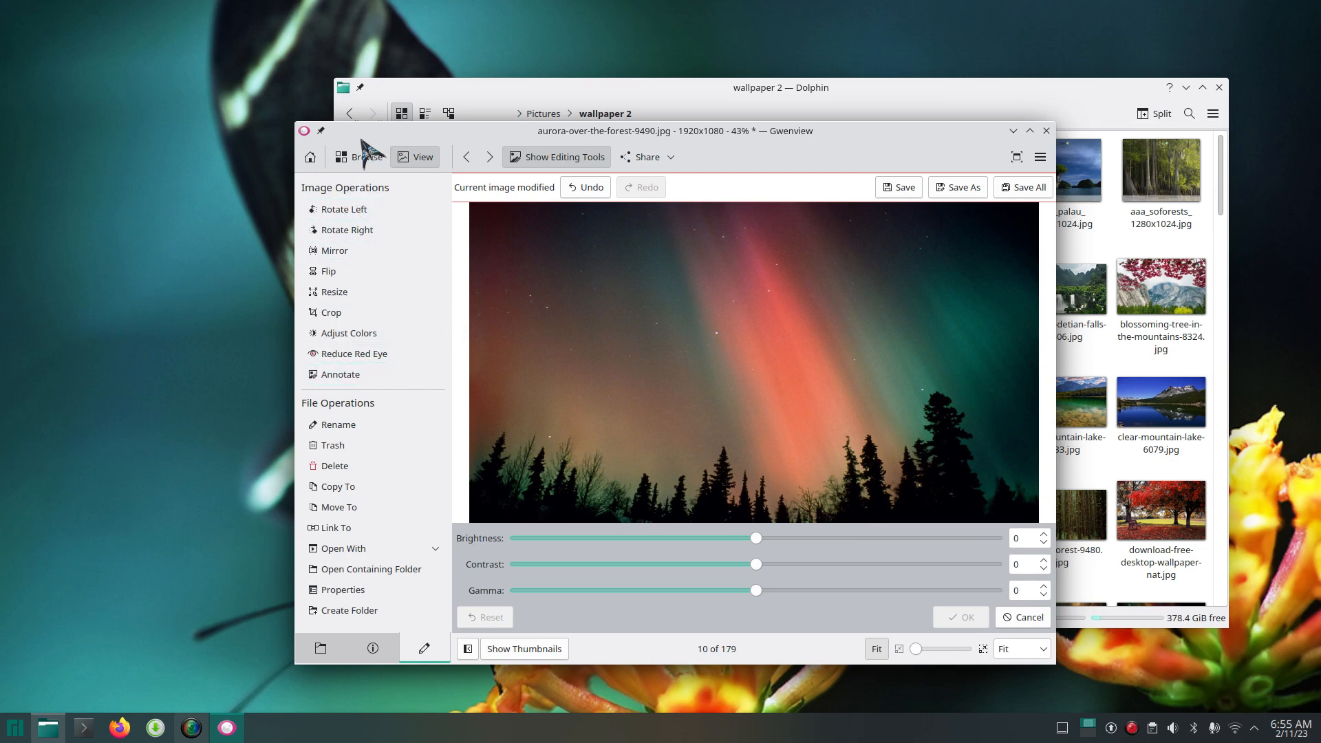
pyautogui.click(1046, 131)
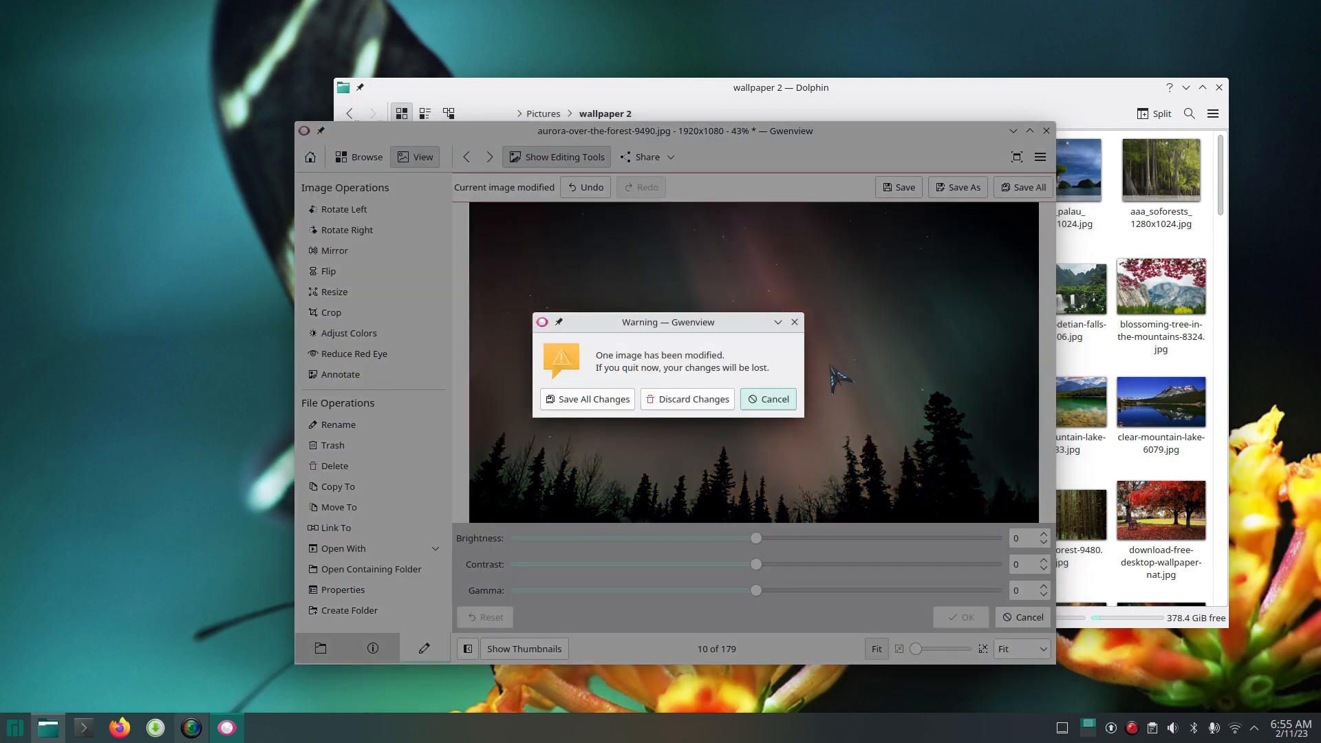
pyautogui.click(716, 401)
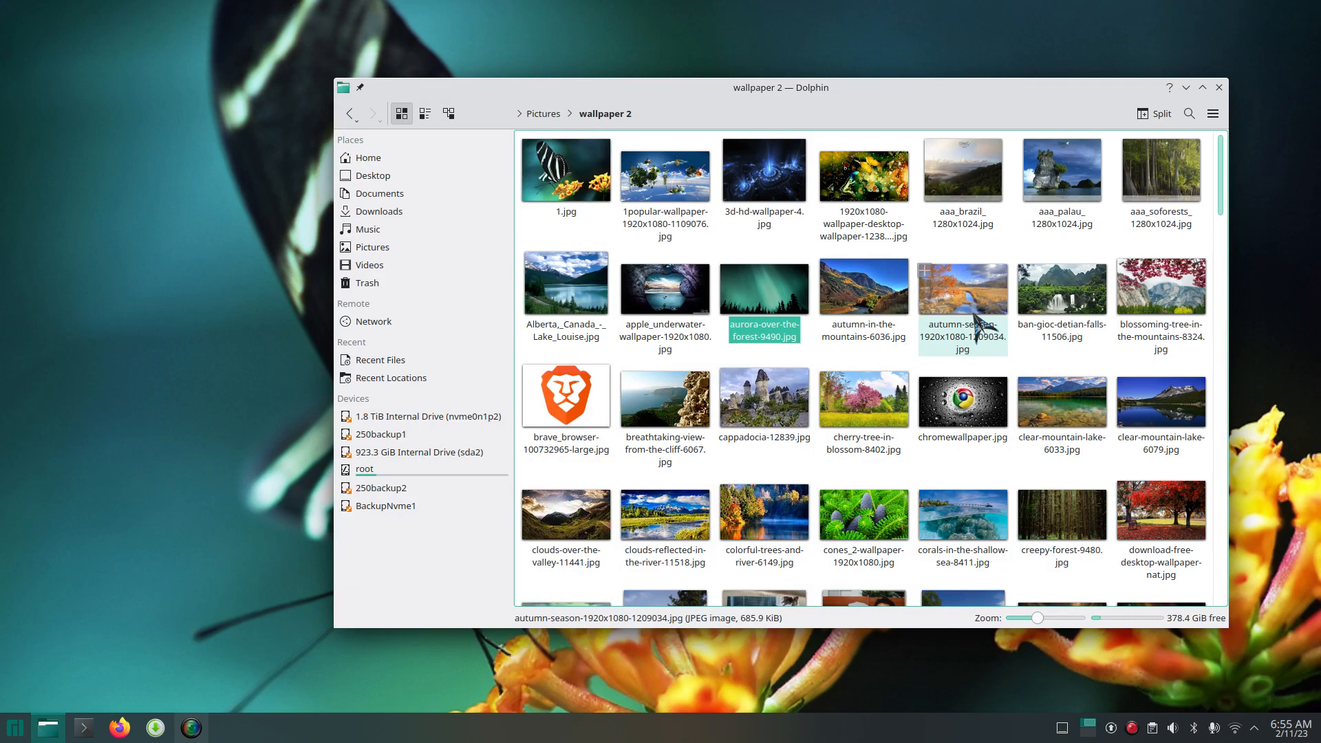
# - Maximize the file manager window, restore it to its normal size, and move it to uncover more of the wallpaper
pyautogui.click(1203, 88)
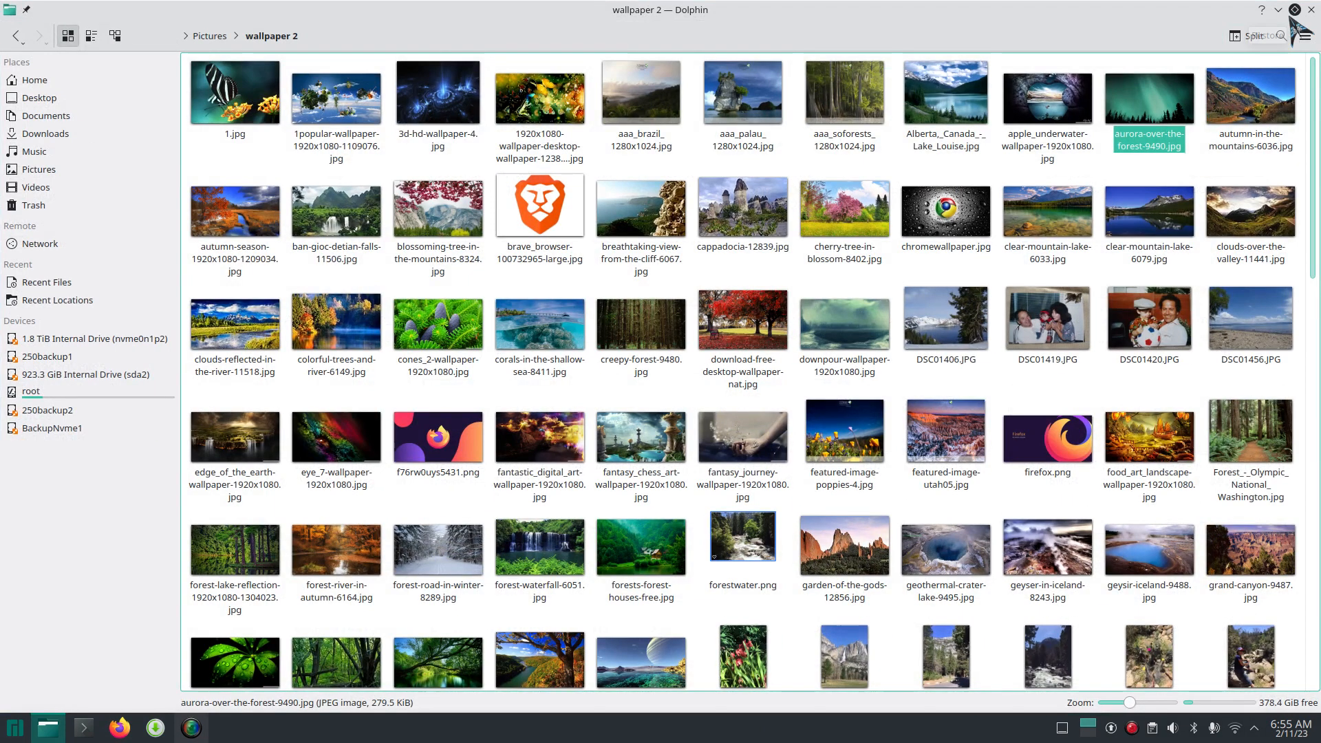
pyautogui.click(1293, 11)
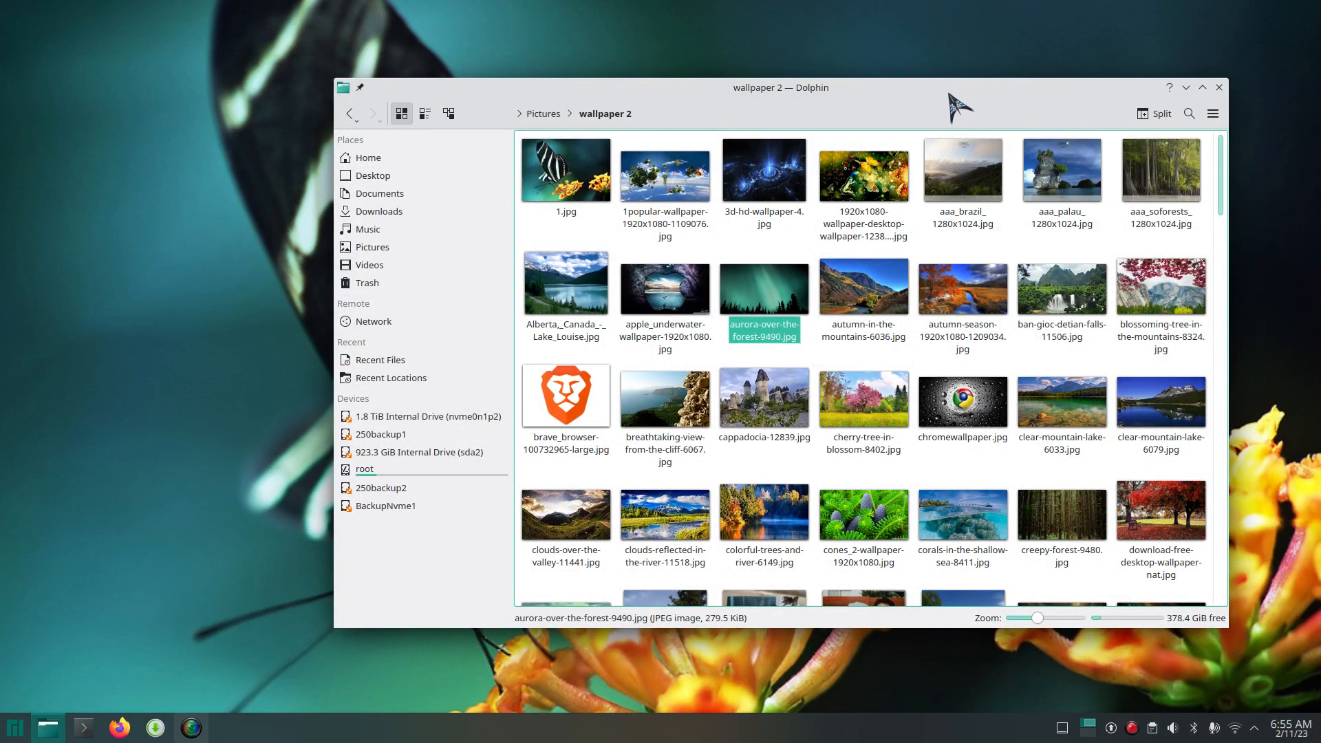
pyautogui.moveTo(949, 95); pyautogui.dragTo(768, 50)
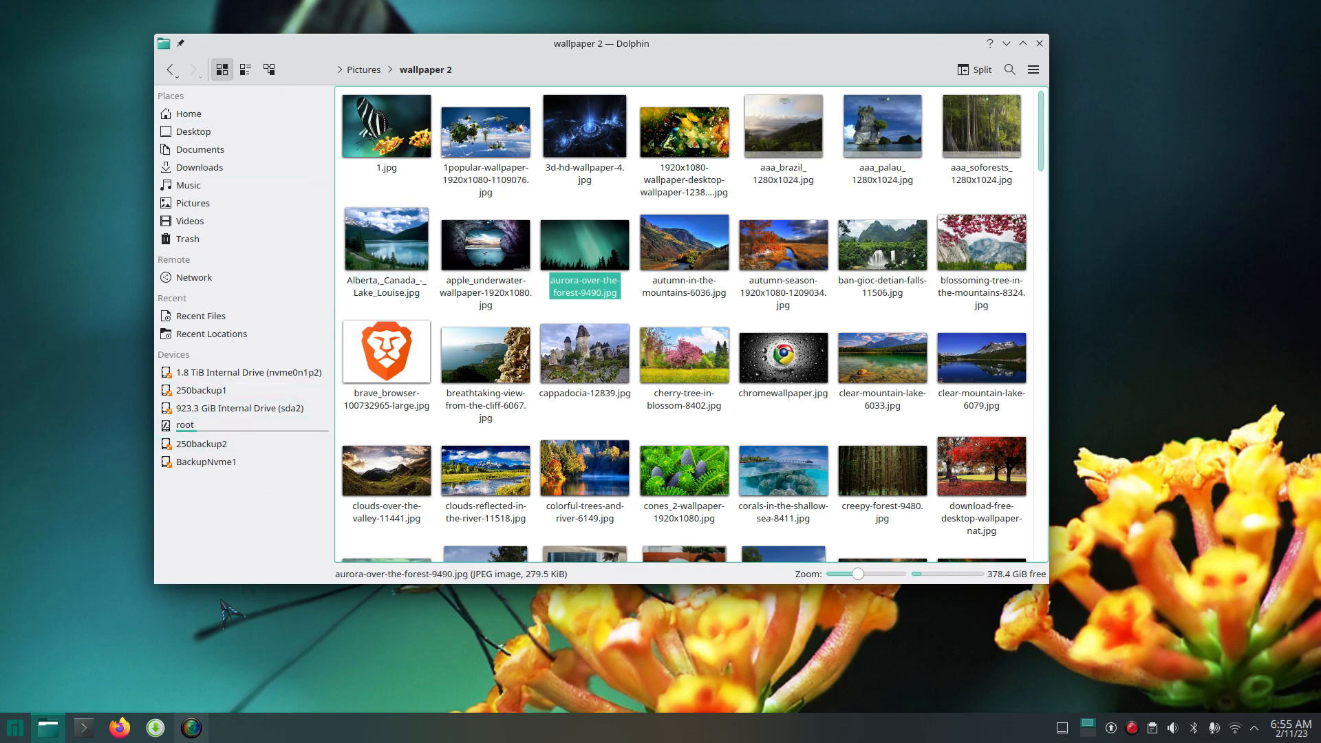
# - Switch to Firefox, dismiss the previous-tabs notice, search for "google", and open the Google home page
pyautogui.moveTo(120, 728); pyautogui.dragTo(782, 329)
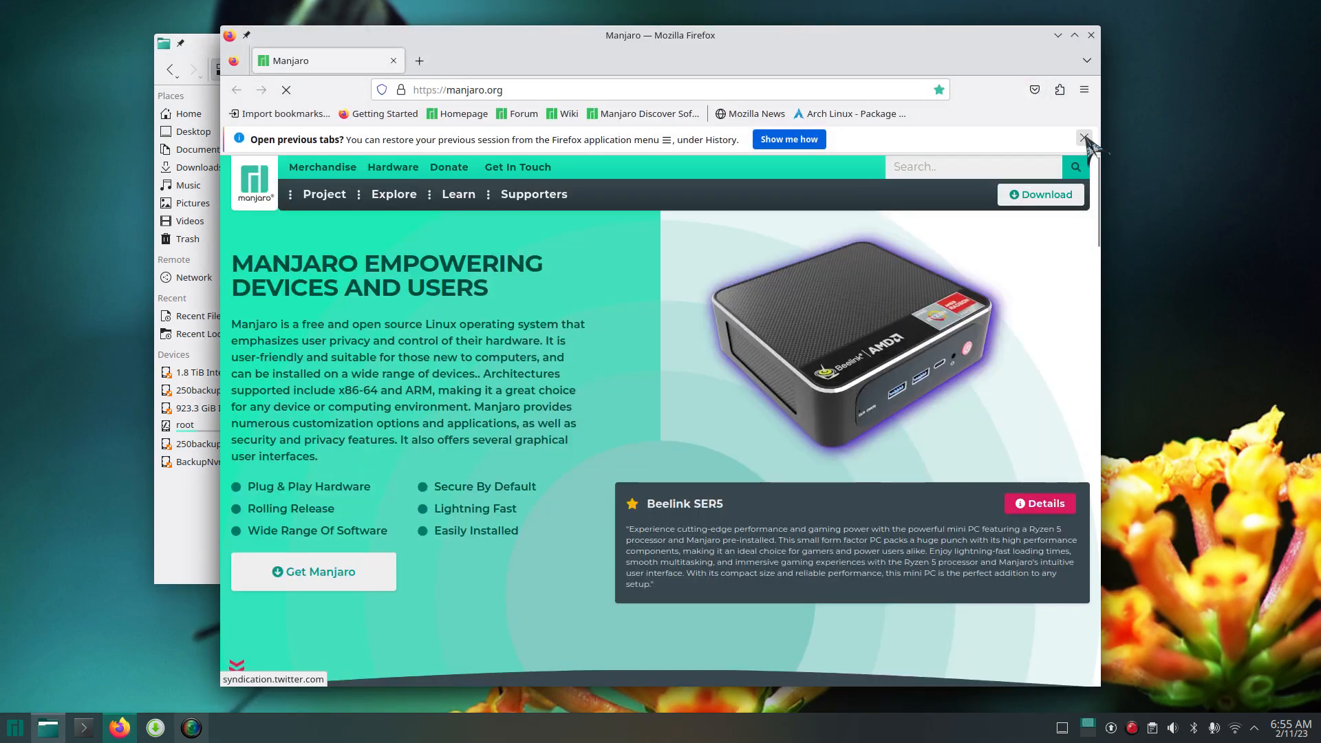
pyautogui.click(1084, 139)
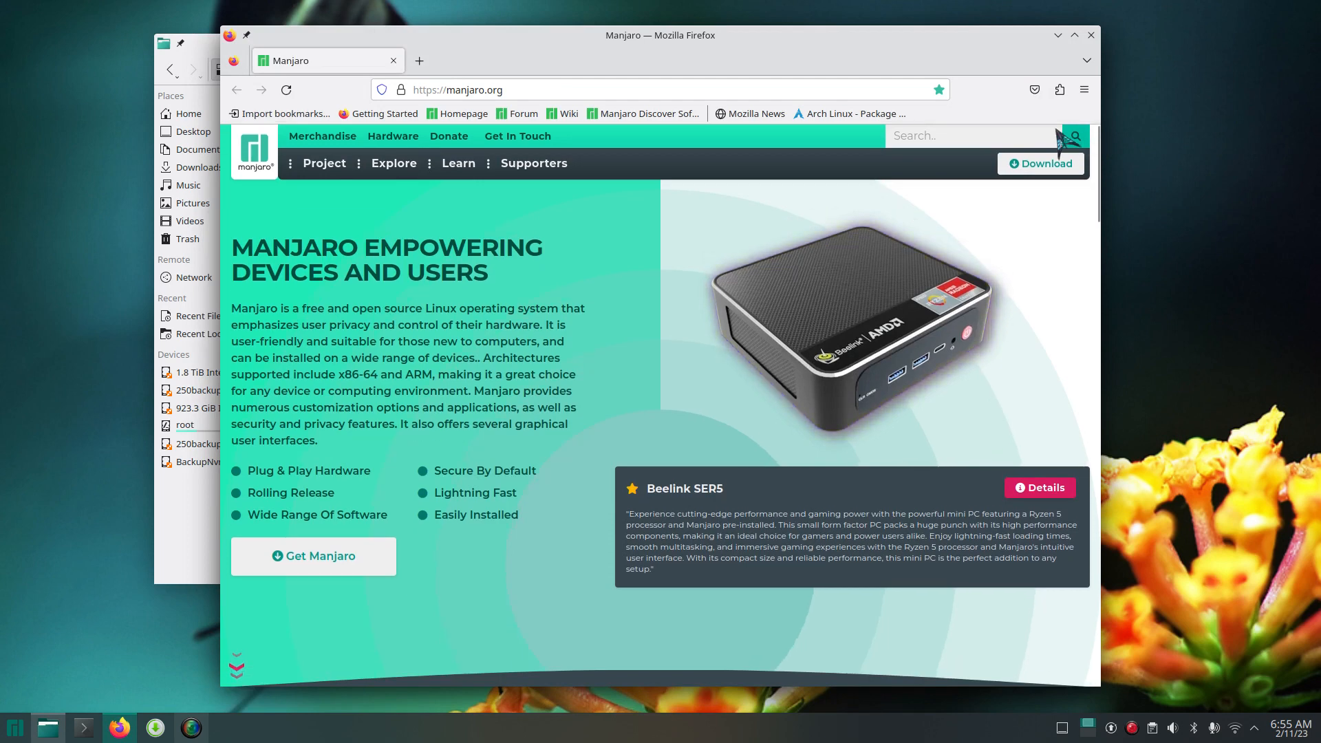
pyautogui.click(487, 91)
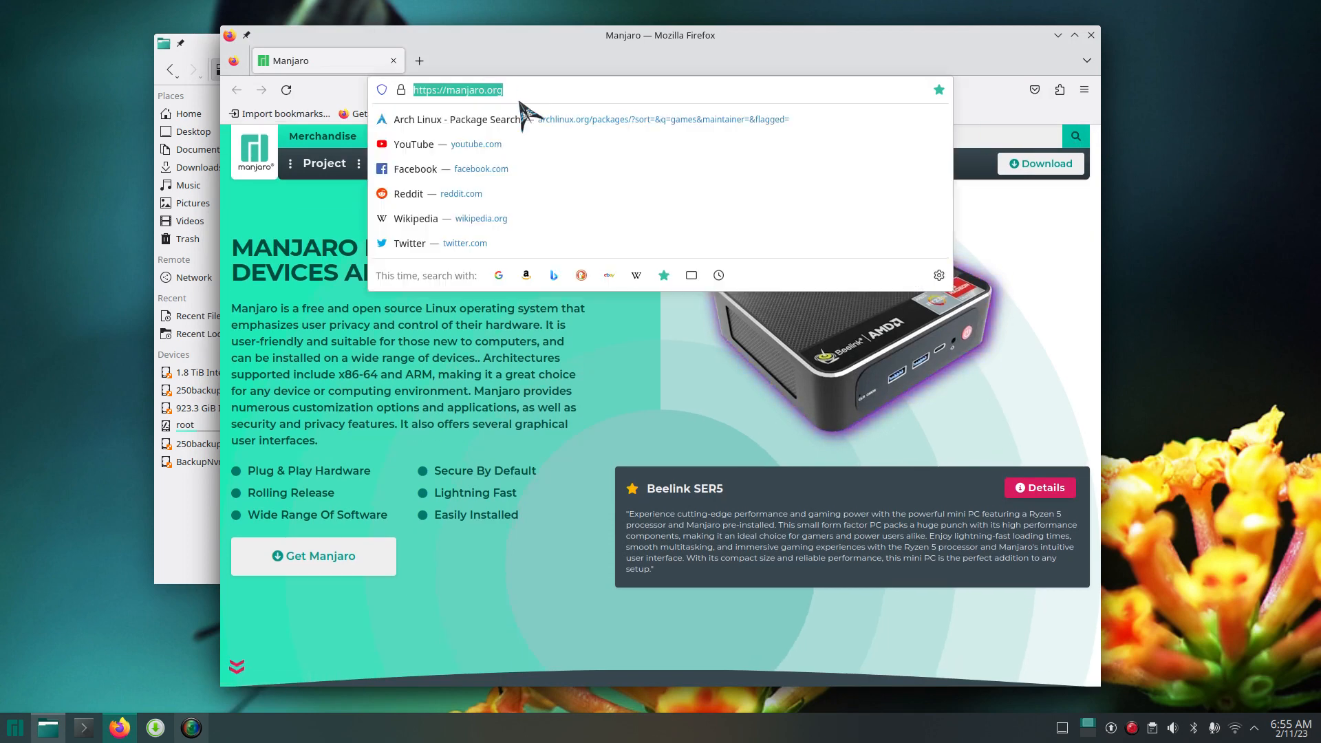
pyautogui.write('google')
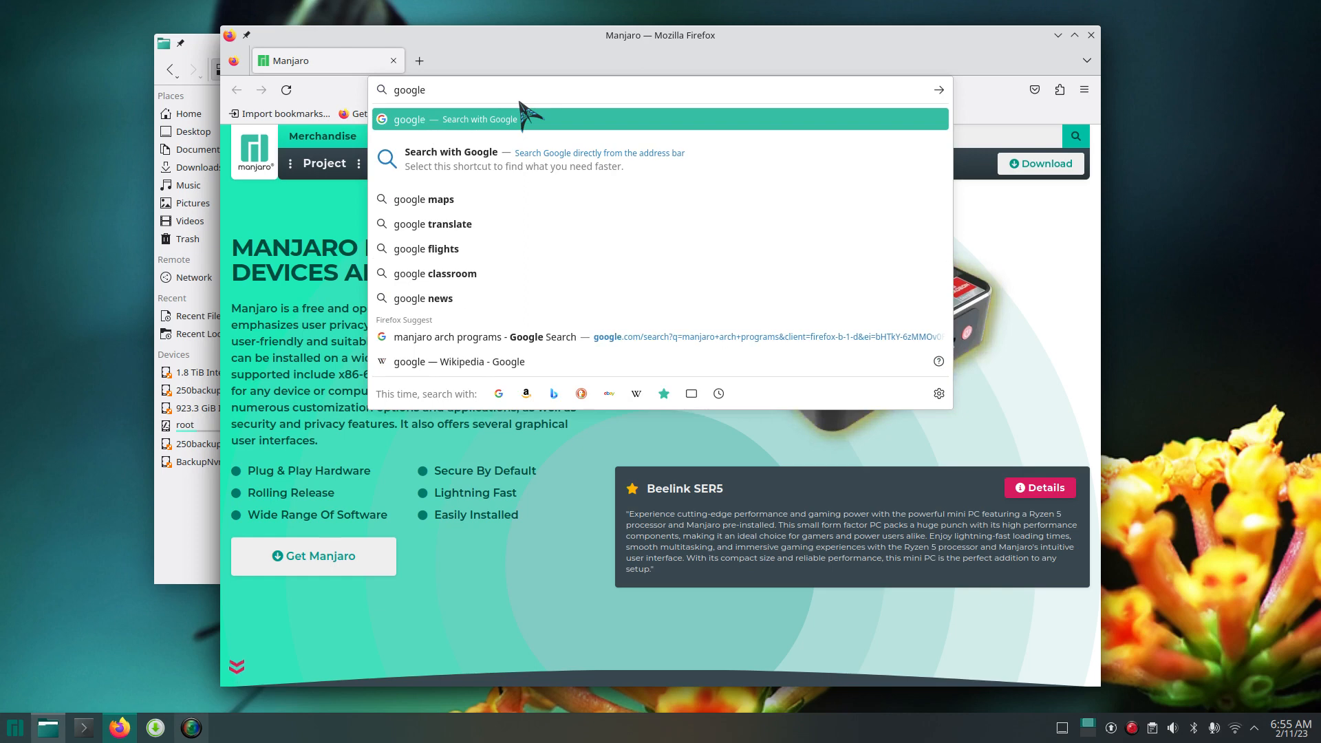
pyautogui.press('Return')
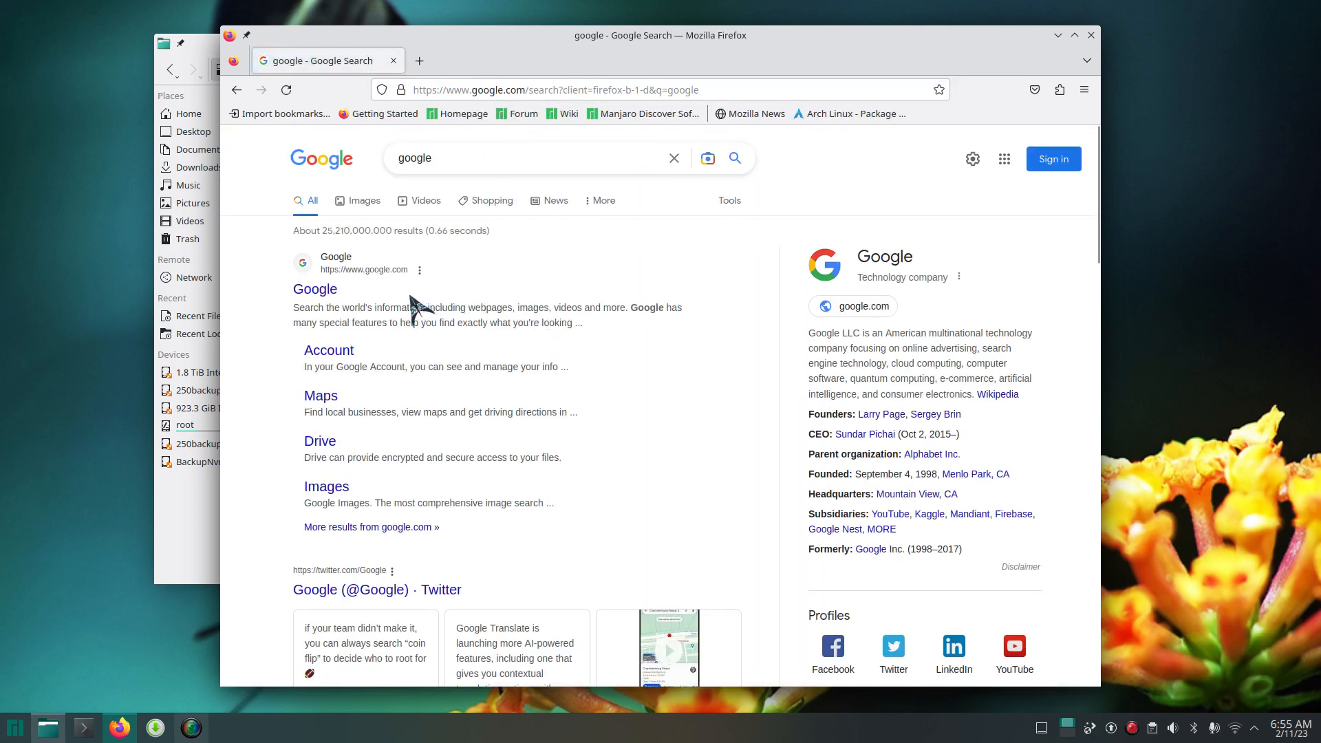
pyautogui.click(326, 285)
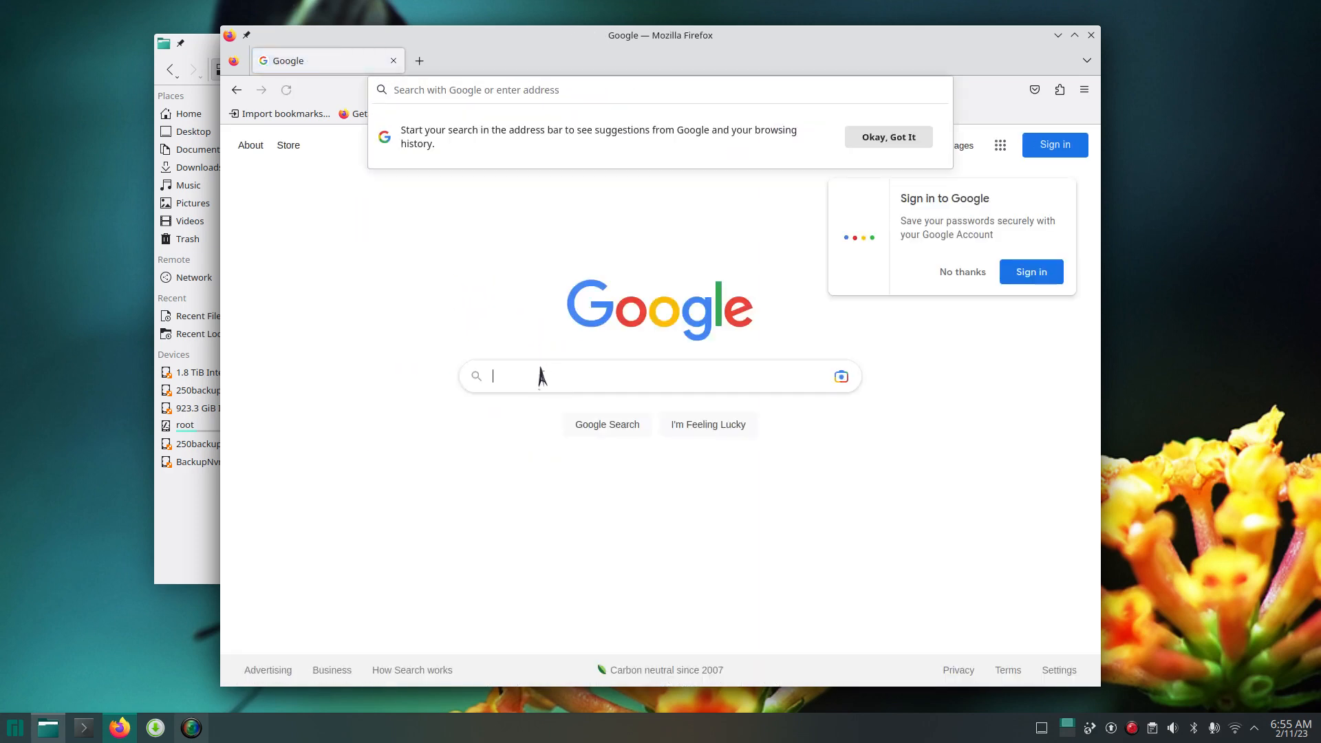
# - Search Google for "gnoe-look" and open the Gnome-look.org site from the results
pyautogui.write('gn')
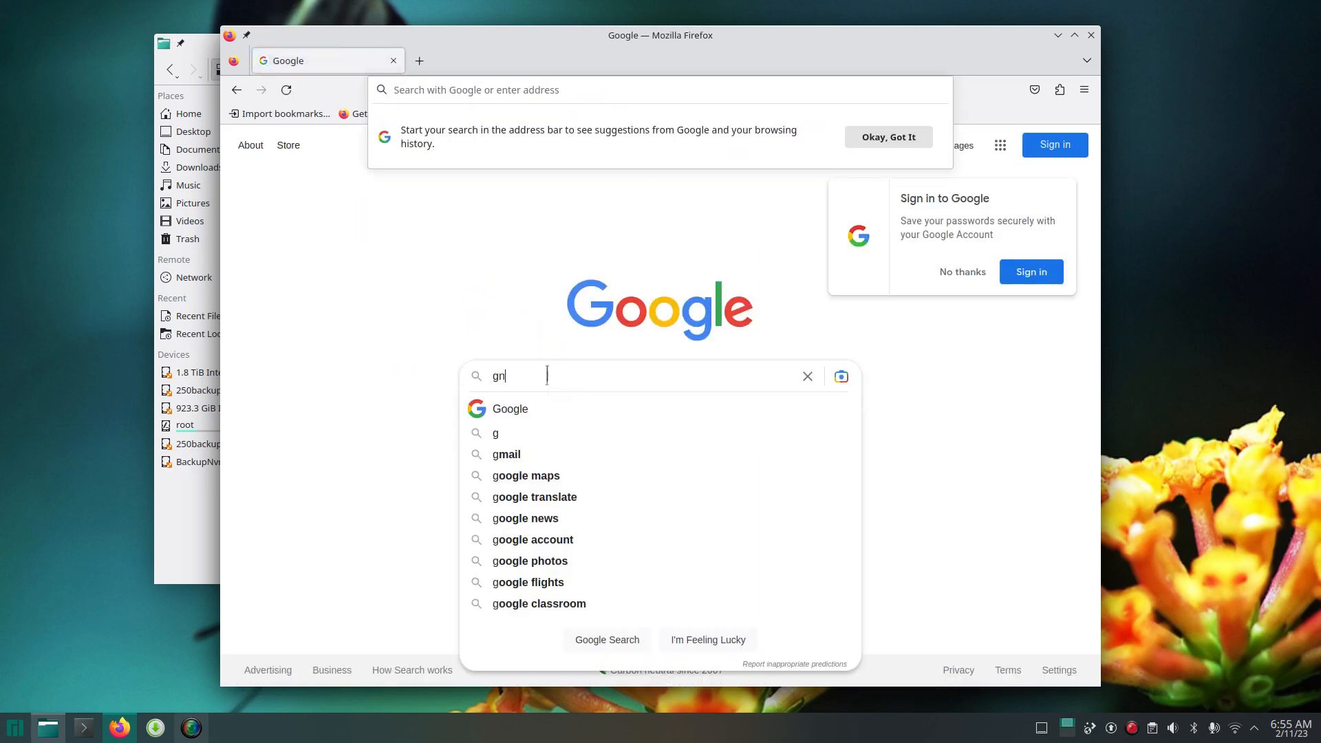
pyautogui.write('oe-')
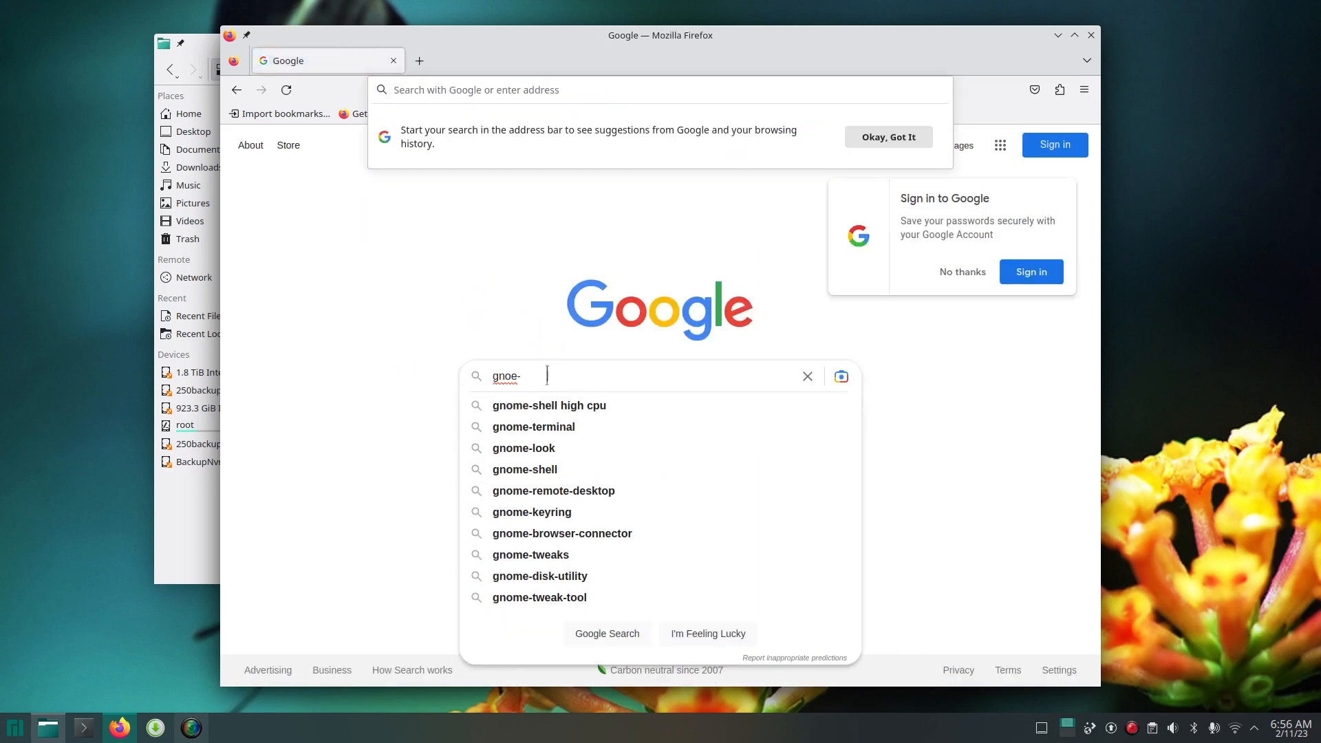
pyautogui.write('look')
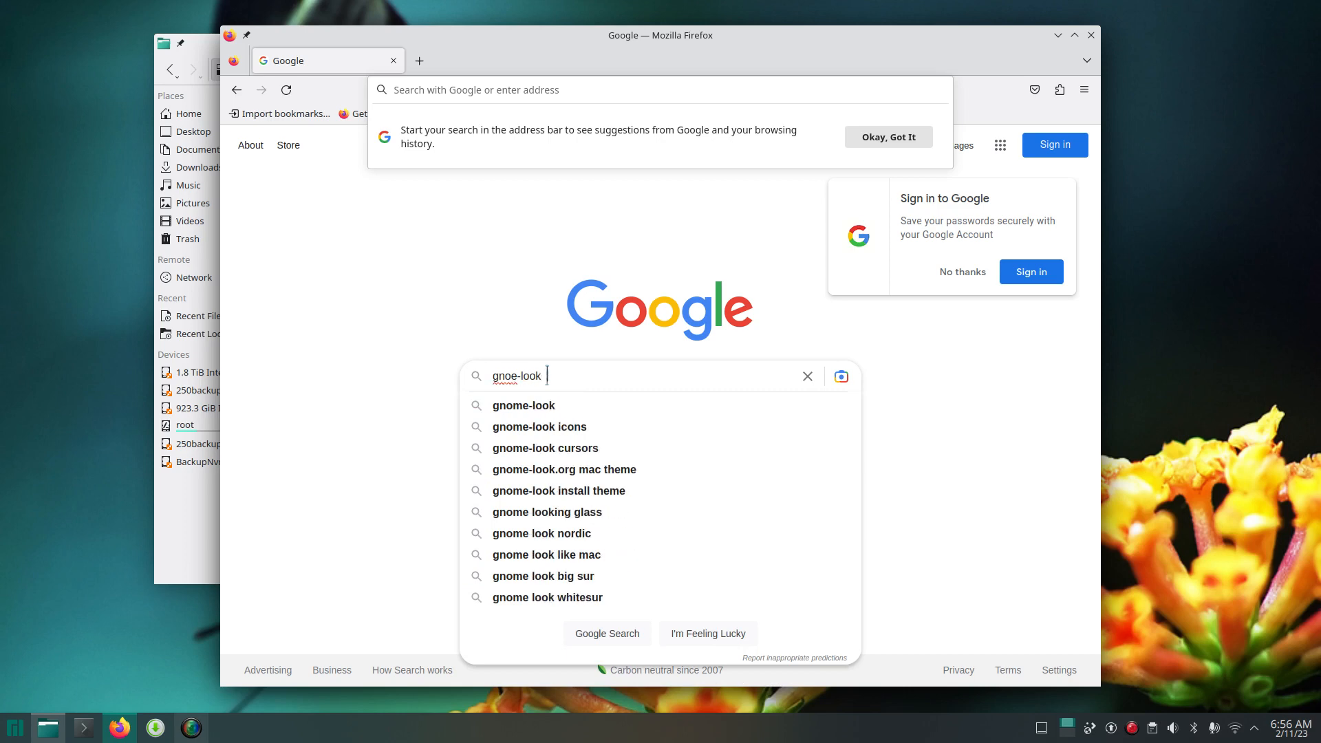
pyautogui.press('Return')
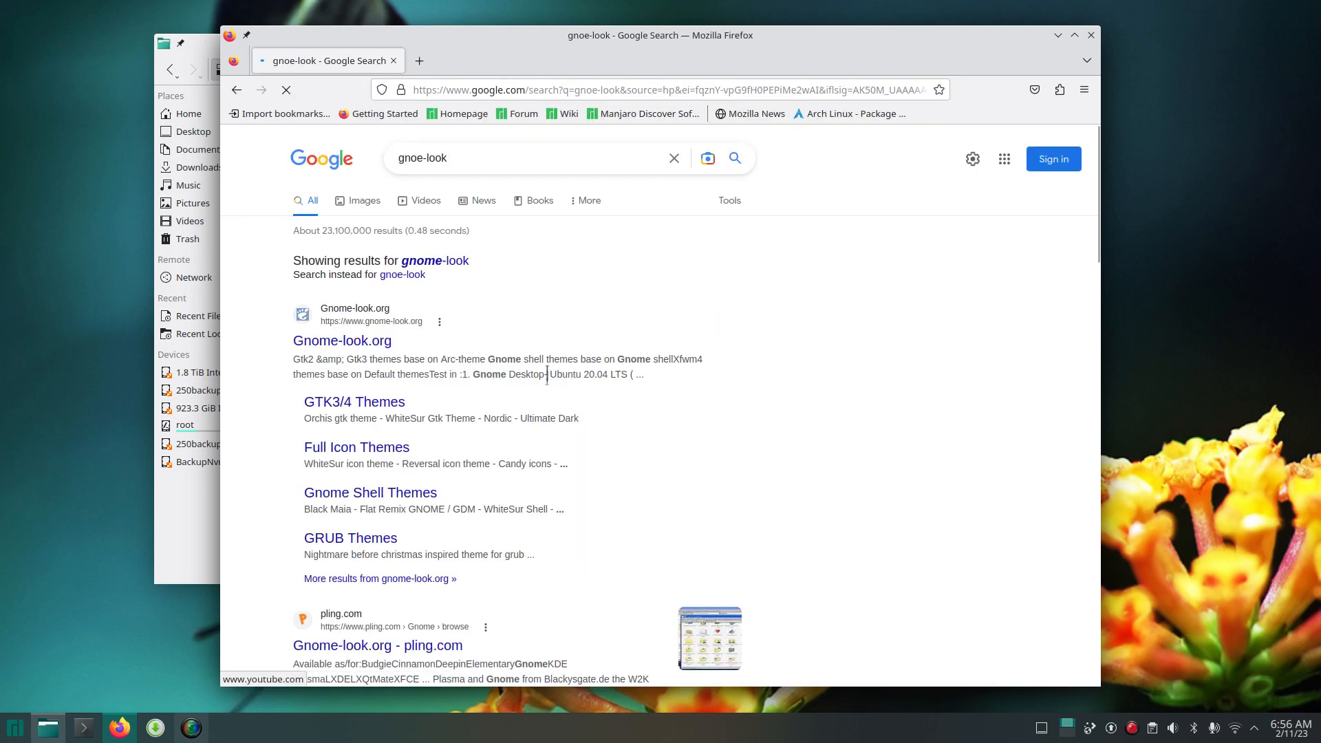
pyautogui.click(336, 351)
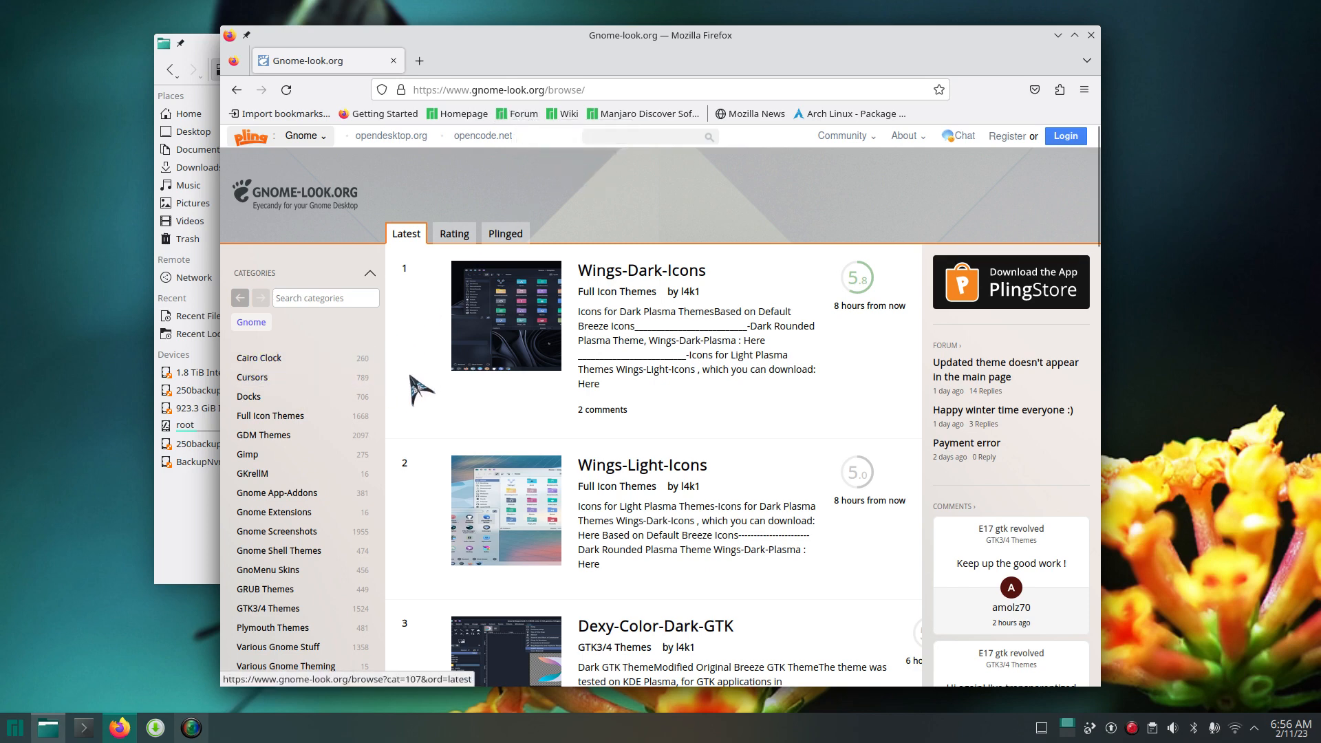
# - Browse the Cursors category on Gnome-look.org, search for "azenis", and open the Azenis cursor theme by ahyangyi
pyautogui.click(356, 383)
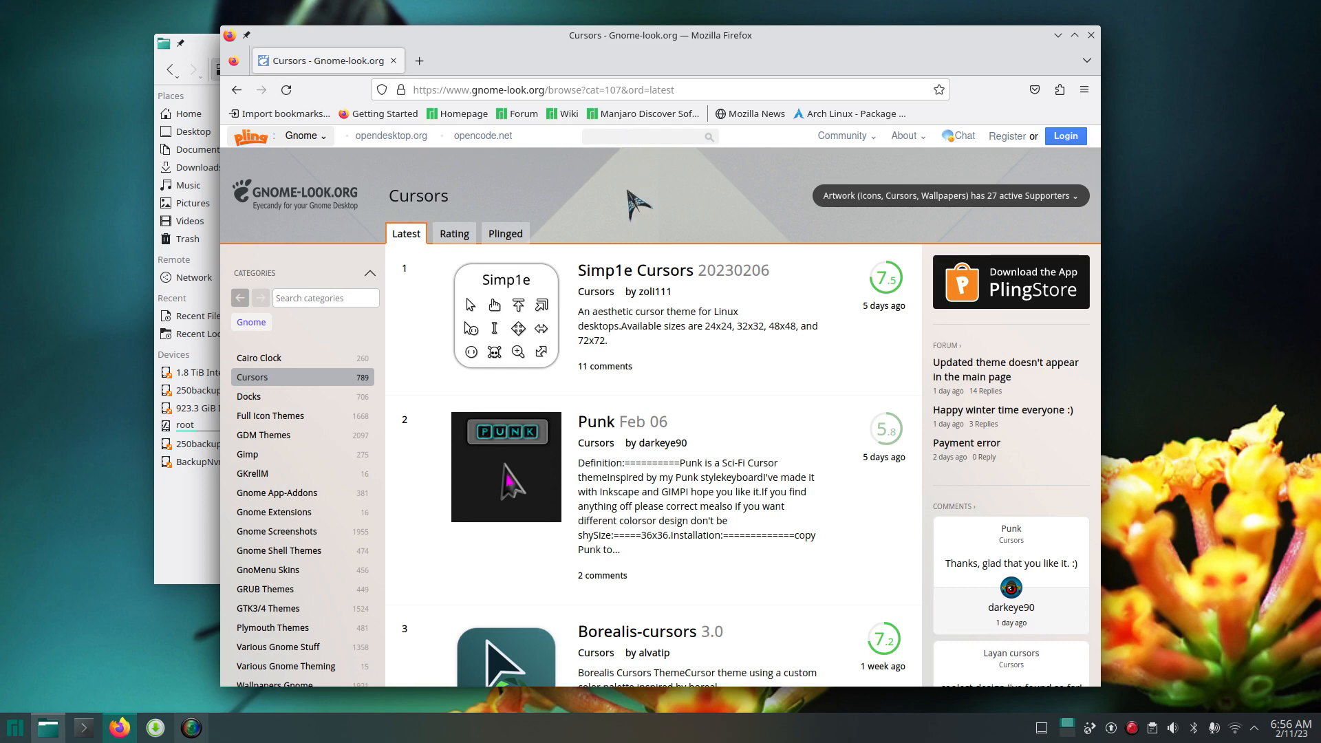
pyautogui.write('azenis')
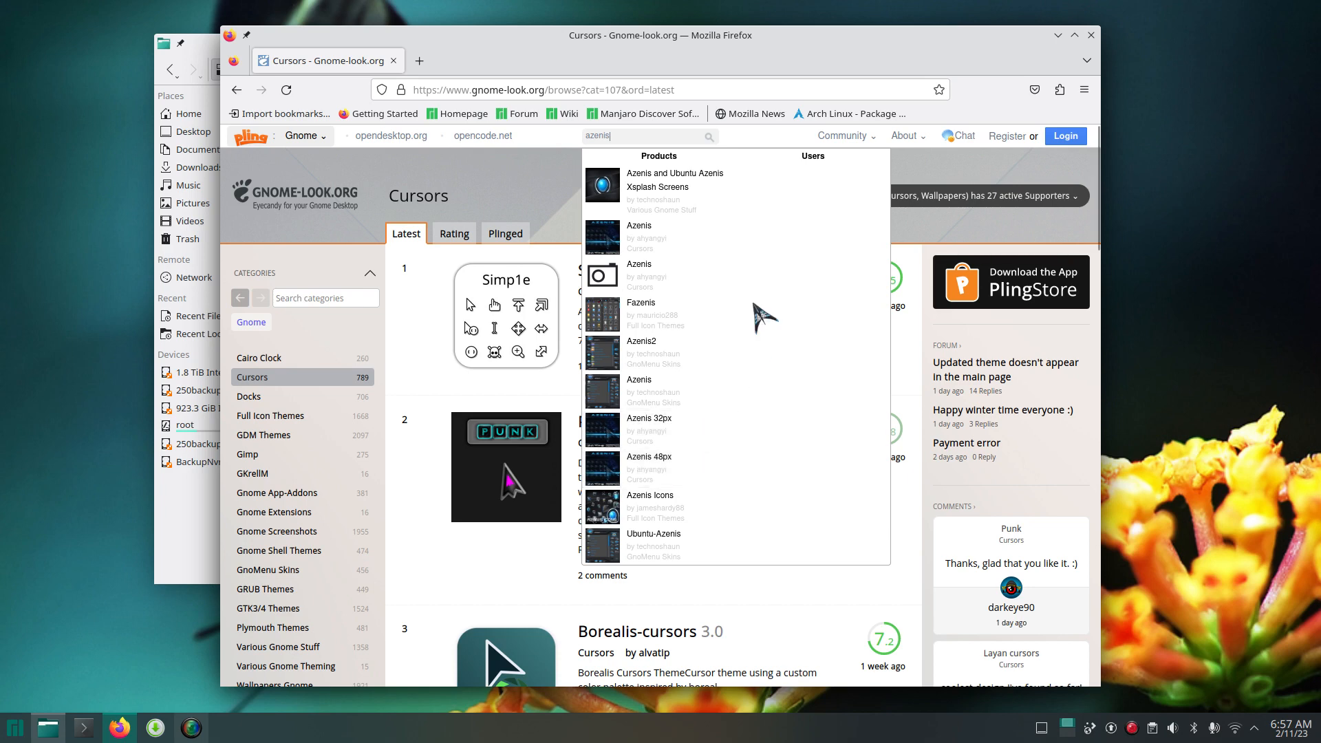
pyautogui.click(638, 240)
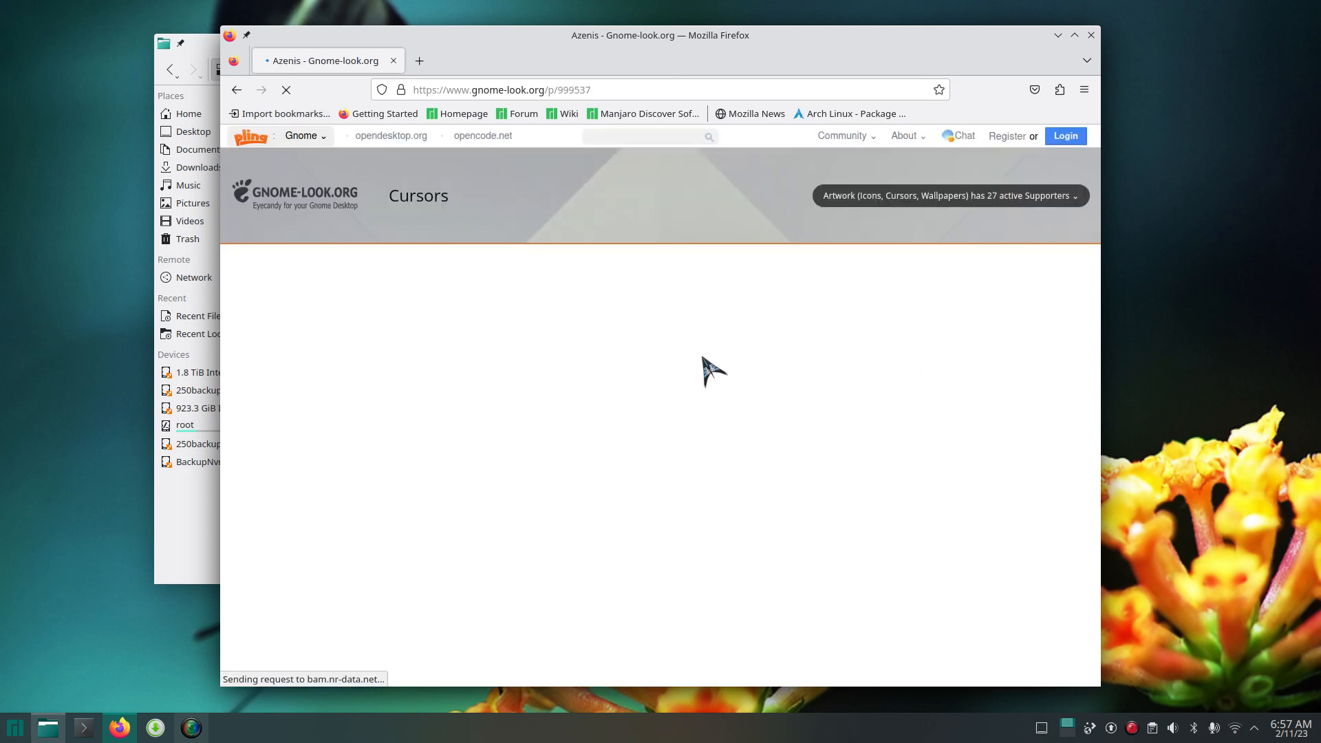
pyautogui.scroll(-3, 636, 392)
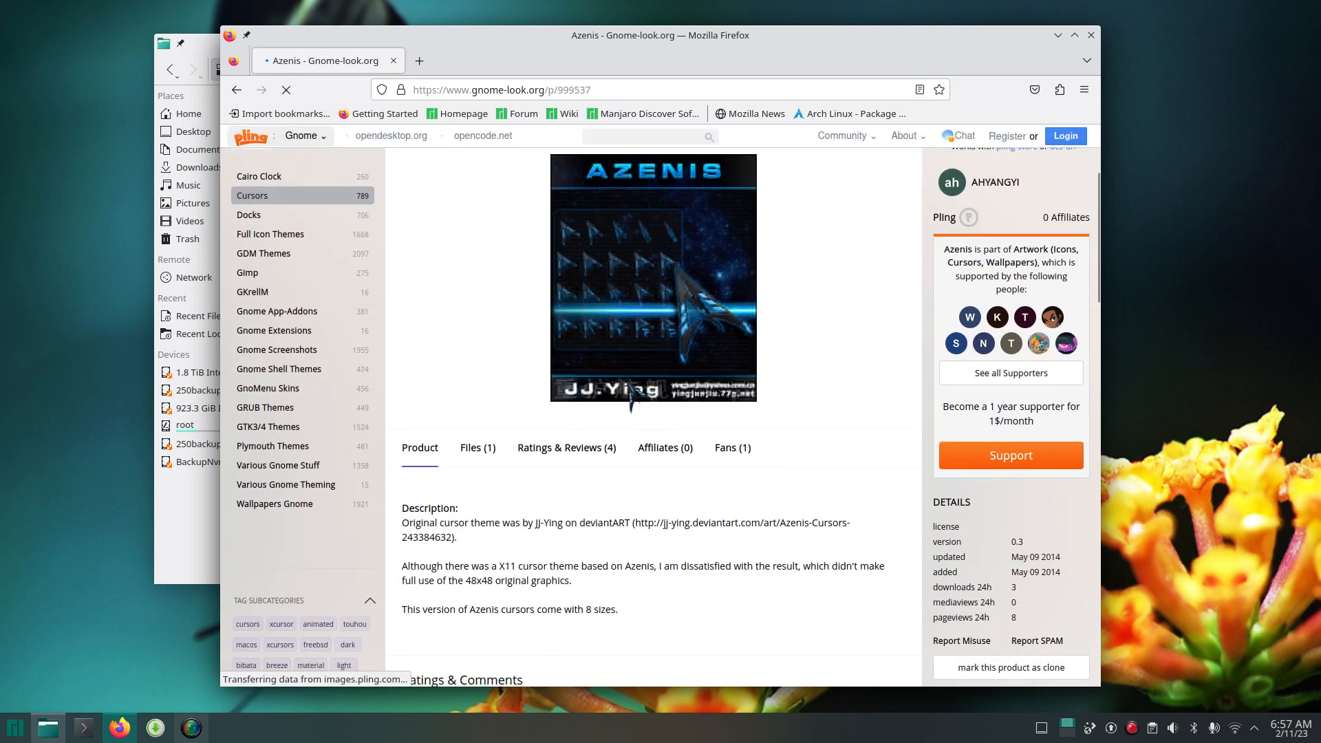
# - Download 165182-Azenis.tar.bz2 from the Azenis theme's files and minimize the browser
pyautogui.click(479, 450)
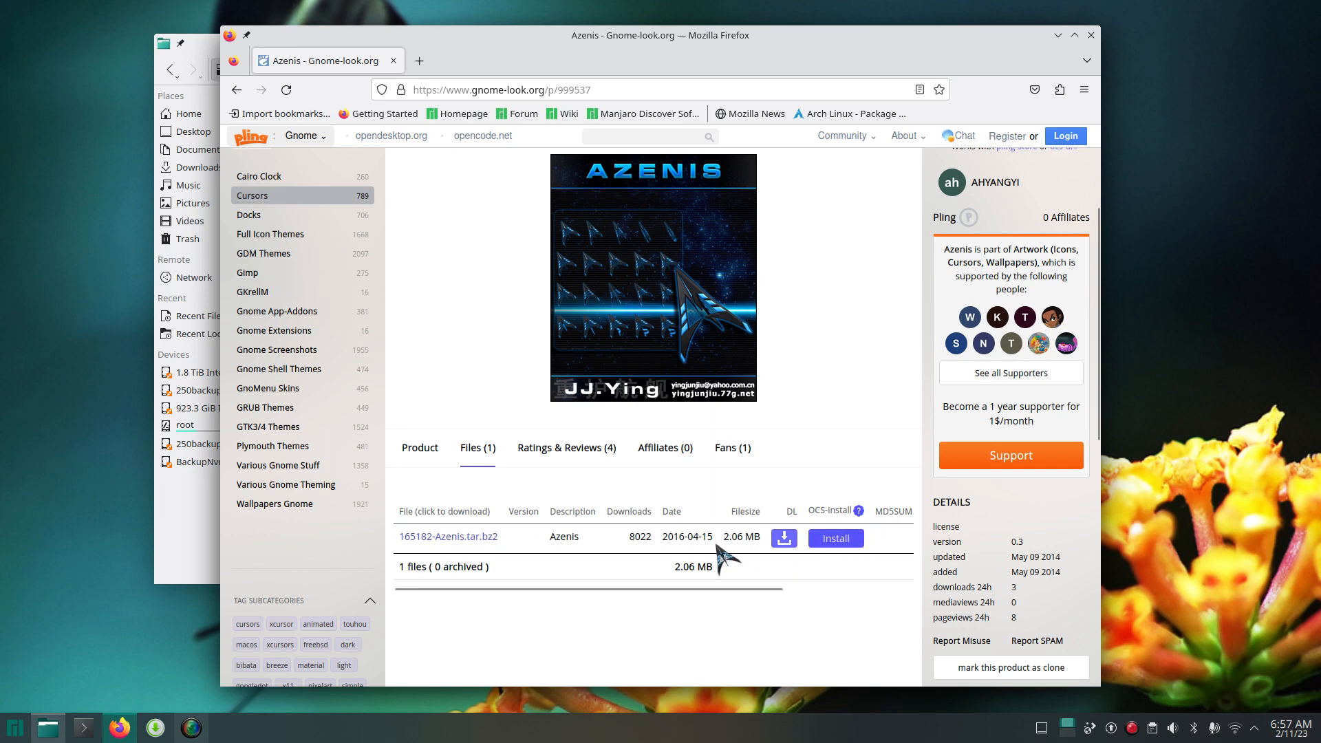
pyautogui.click(455, 538)
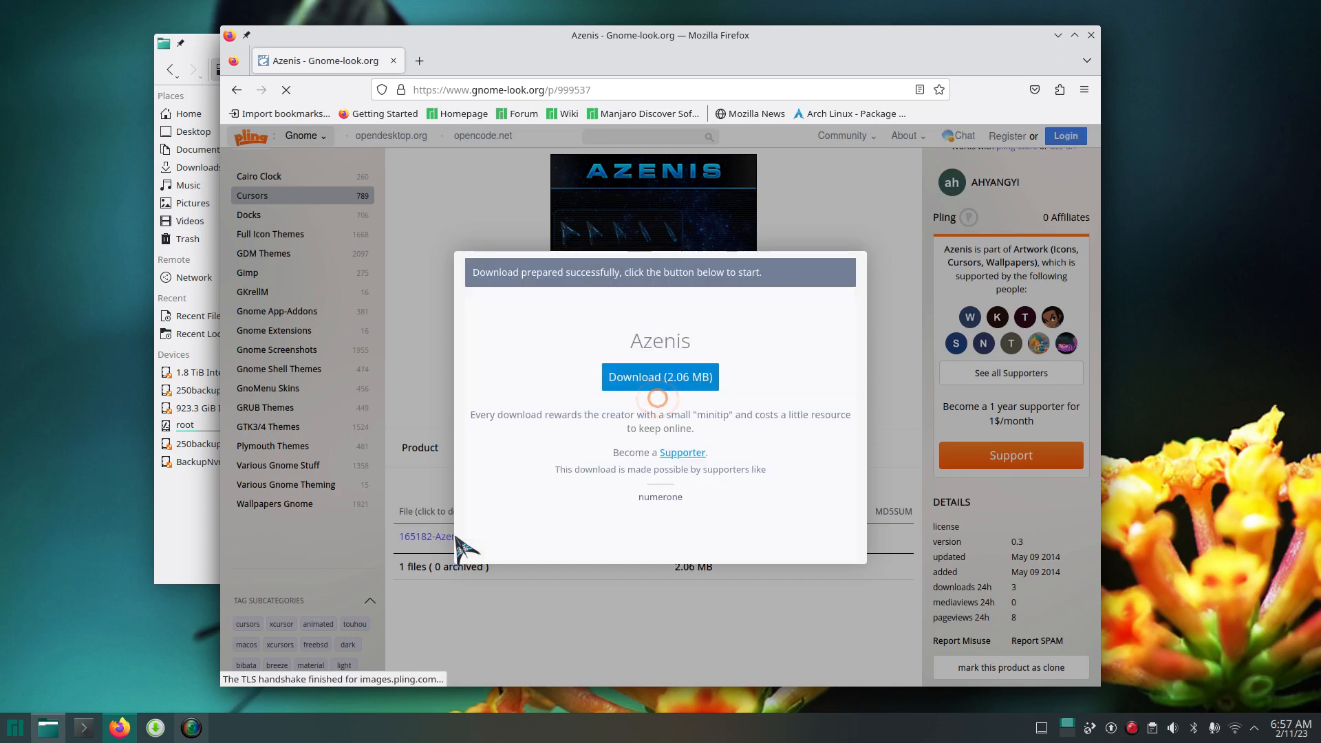
pyautogui.click(680, 377)
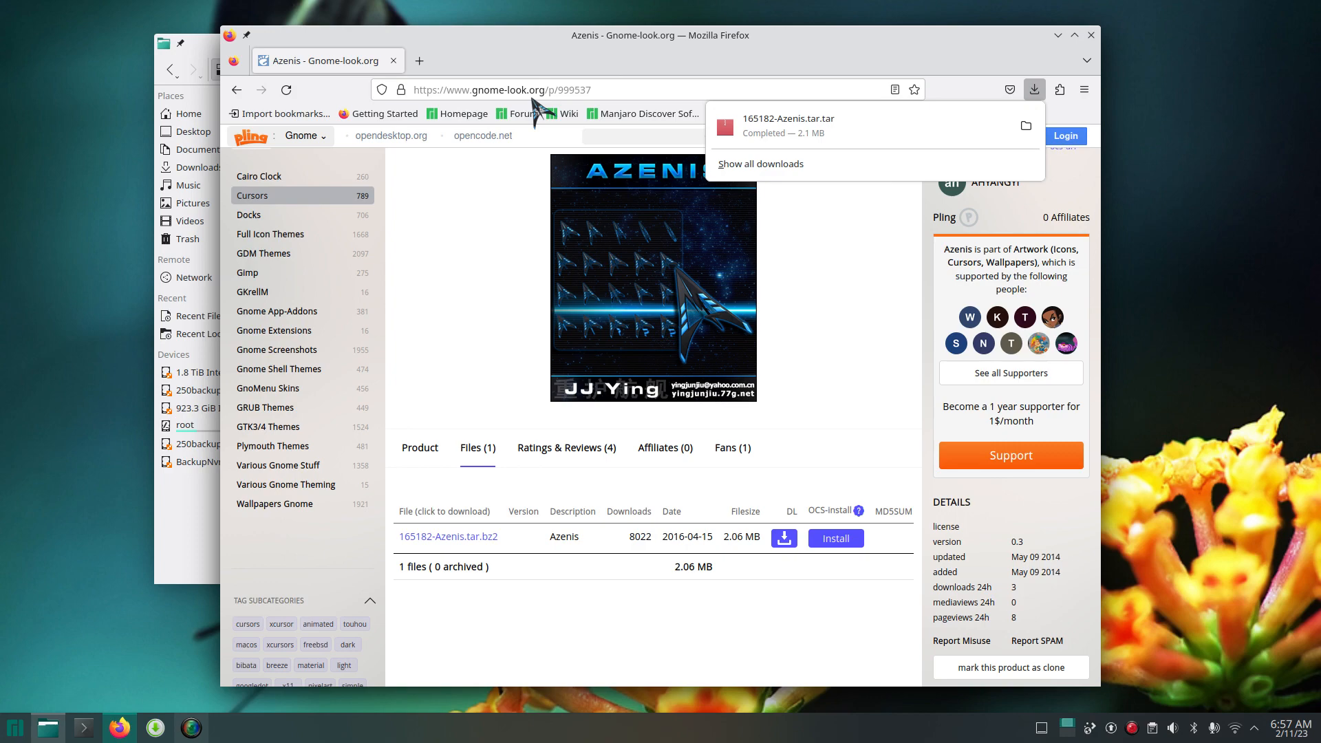
pyautogui.click(1057, 33)
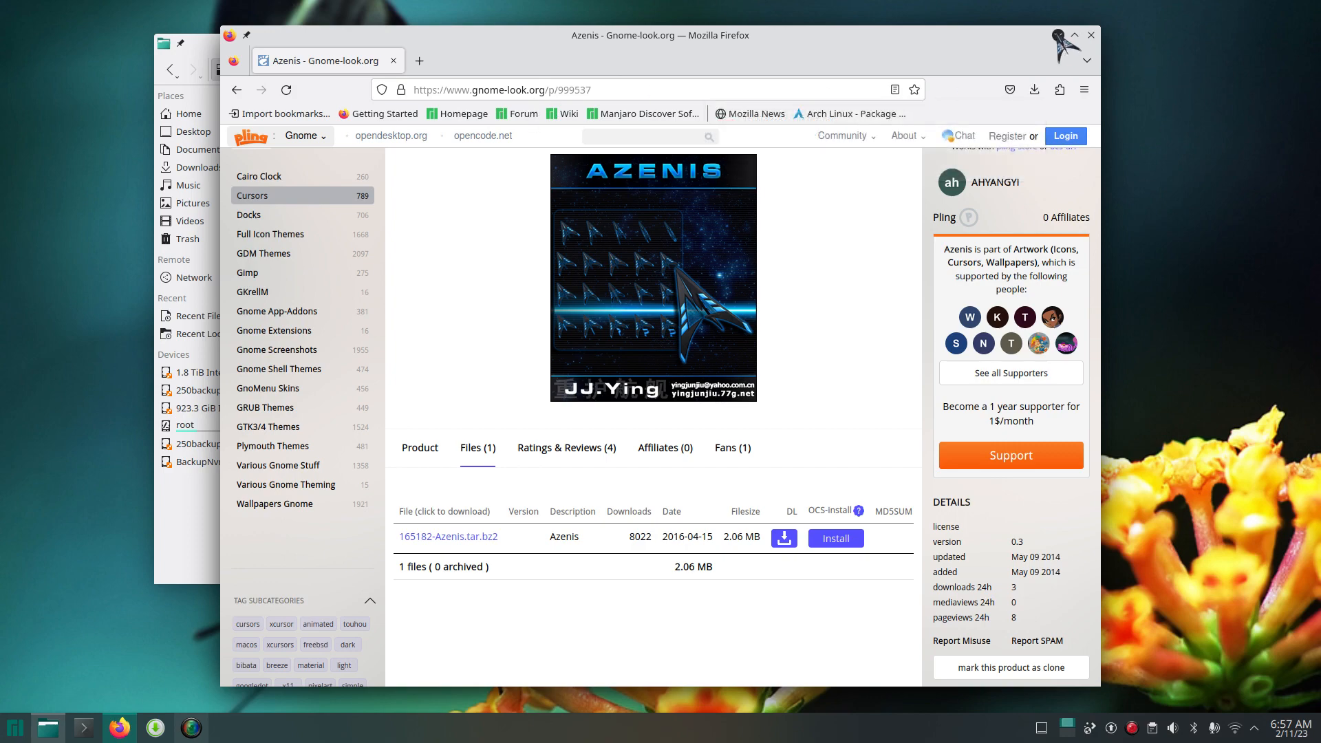
pyautogui.click(1057, 35)
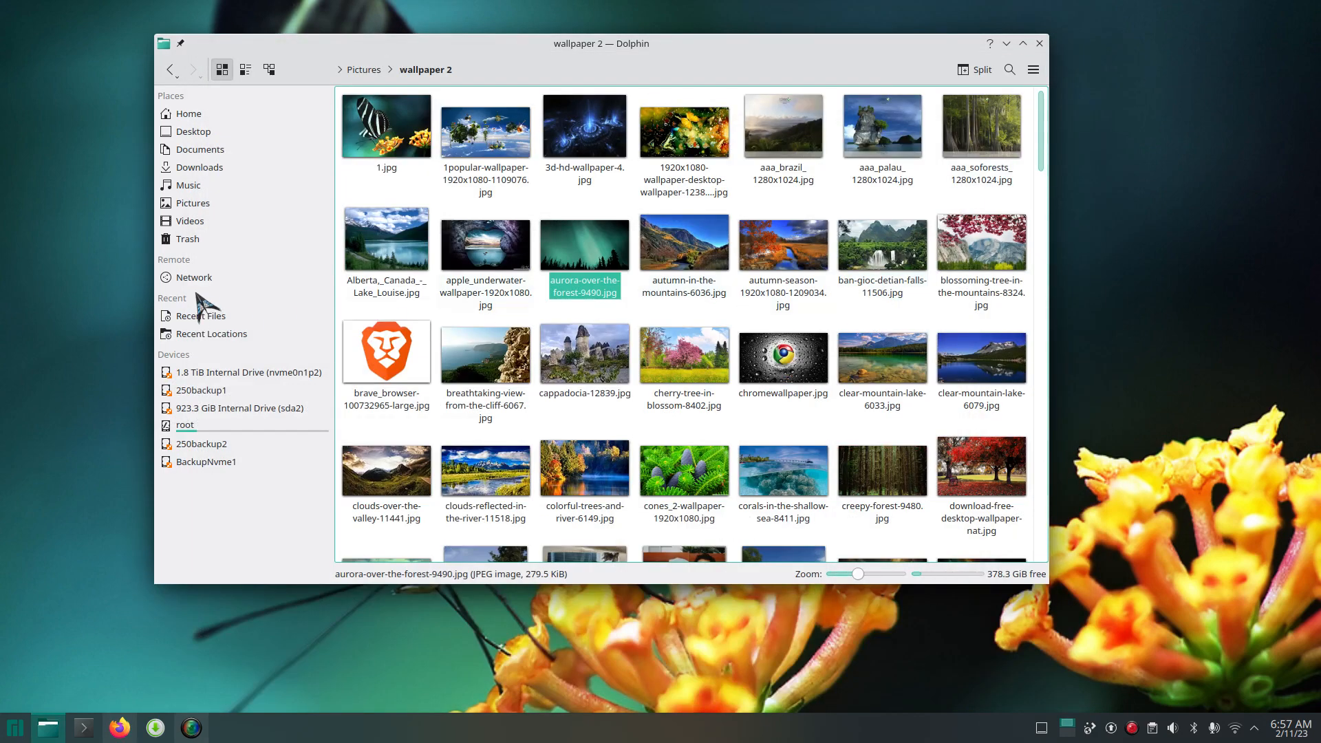
# - Go to the Downloads folder in Dolphin and view the contents of 165182-Azenis.tar.tar in Ark, closing it without extracting
pyautogui.click(200, 169)
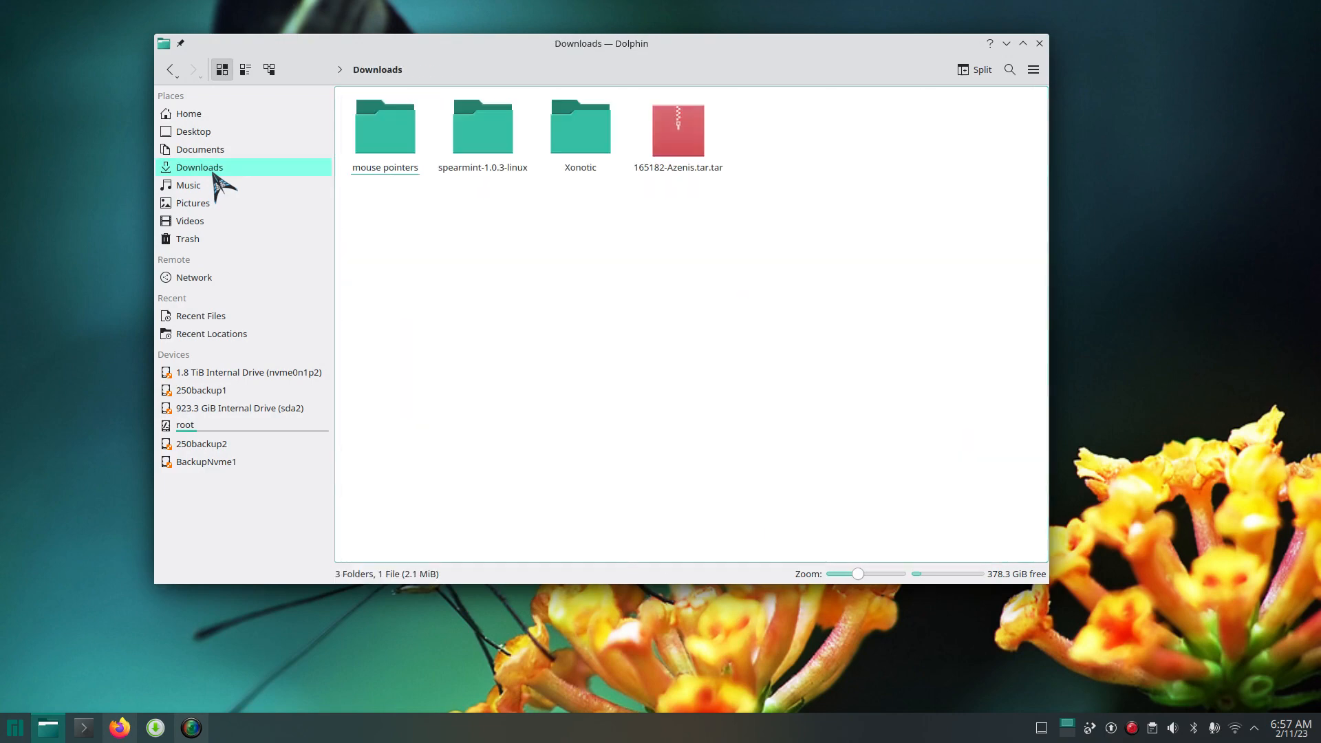
pyautogui.click(694, 141)
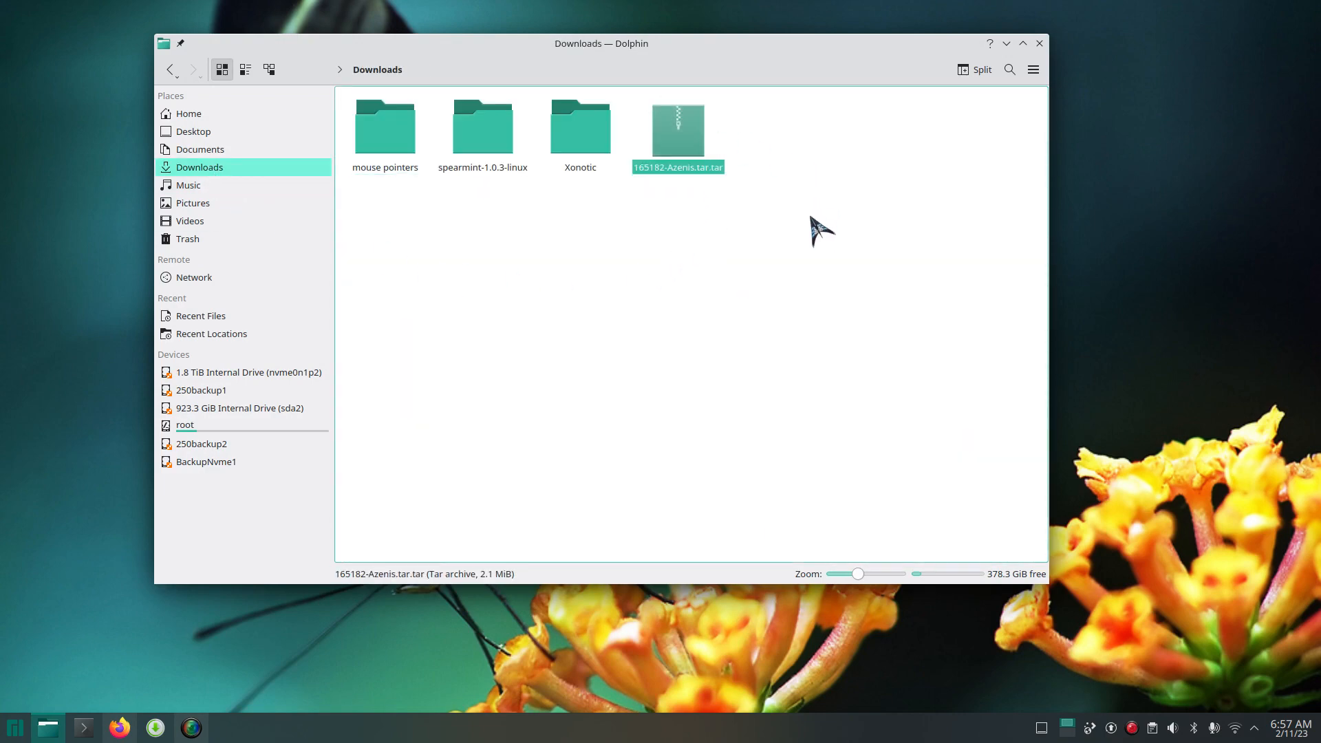
pyautogui.doubleClick(679, 134)
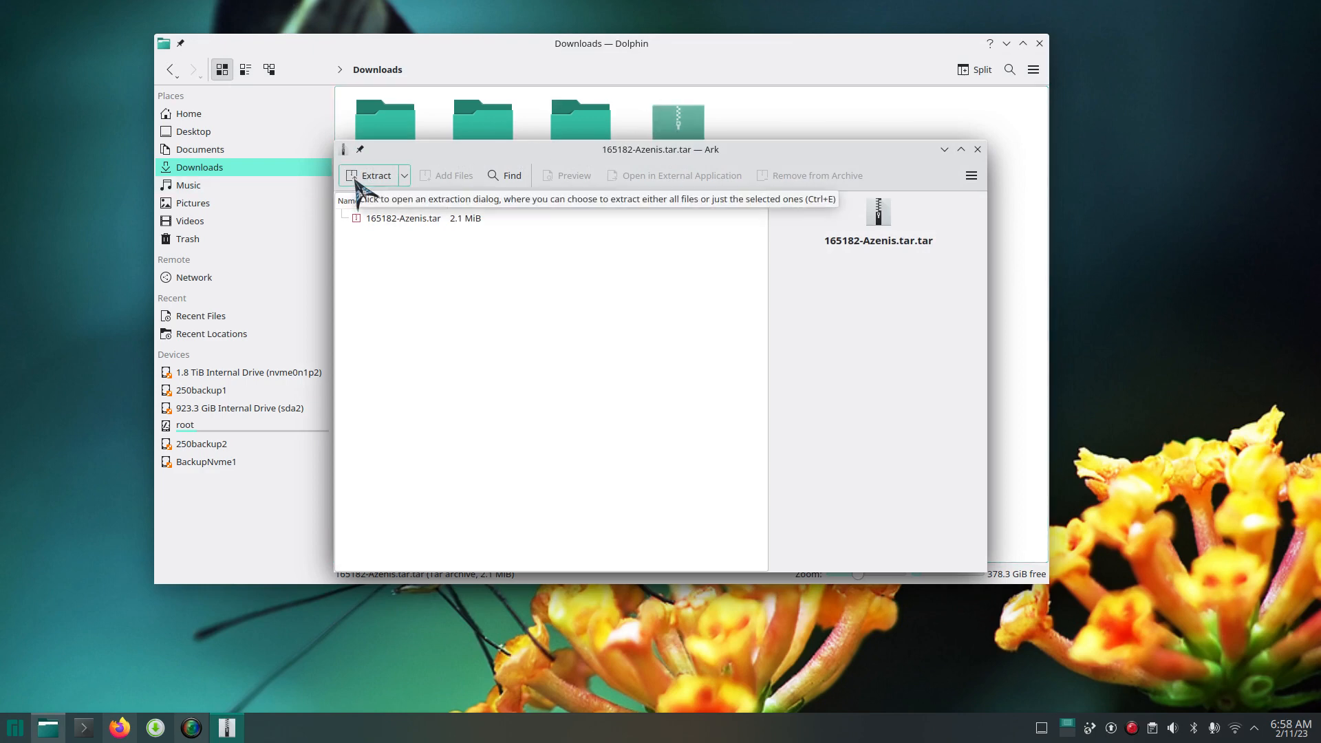
pyautogui.click(977, 150)
# - Reopen the downloaded Azenis archive using its Open with Ark option, and close Ark without extracting
pyautogui.rightClick(679, 129)
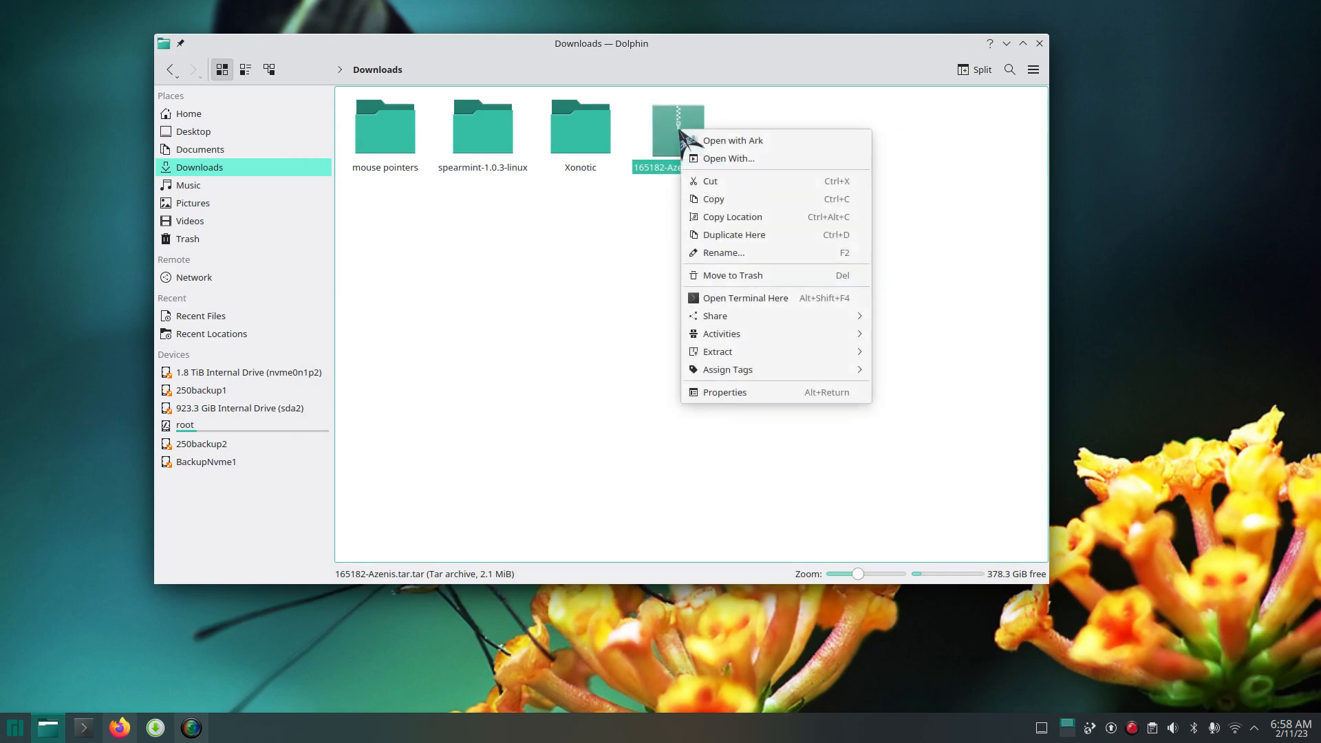
pyautogui.click(746, 142)
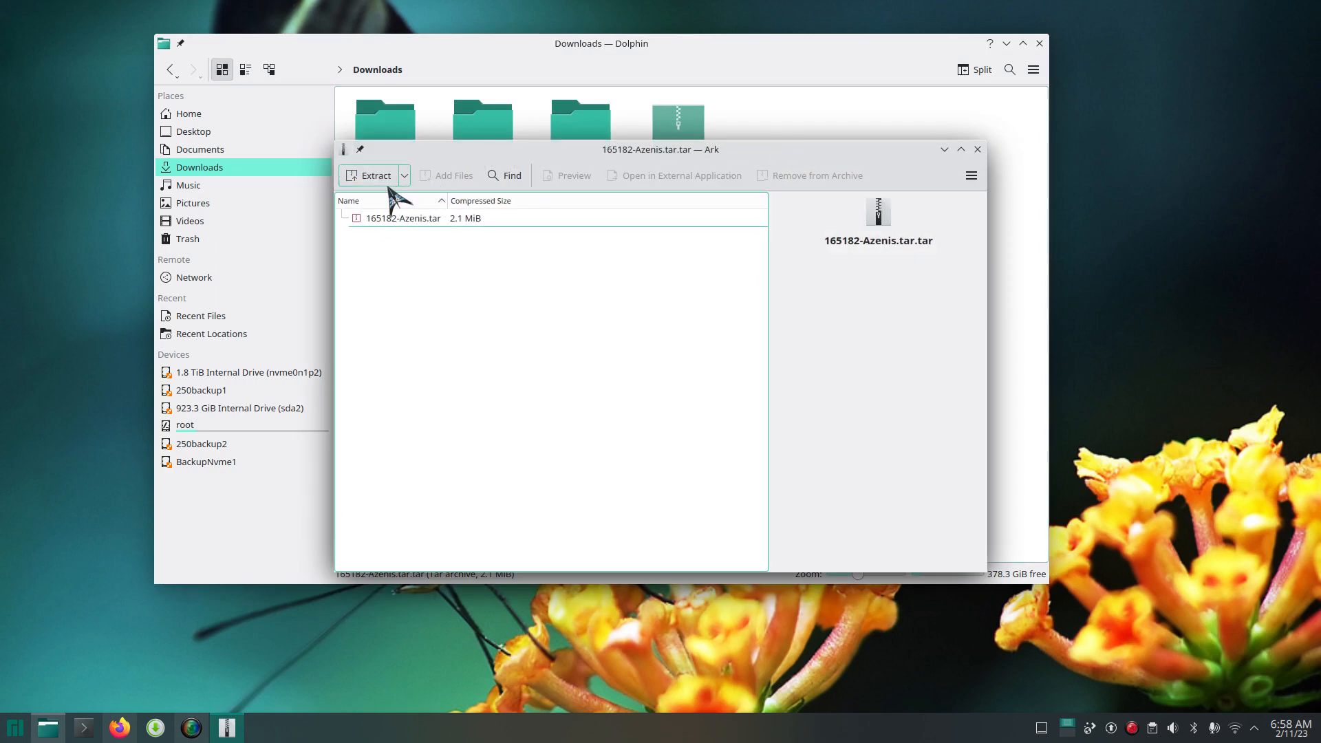
pyautogui.click(977, 149)
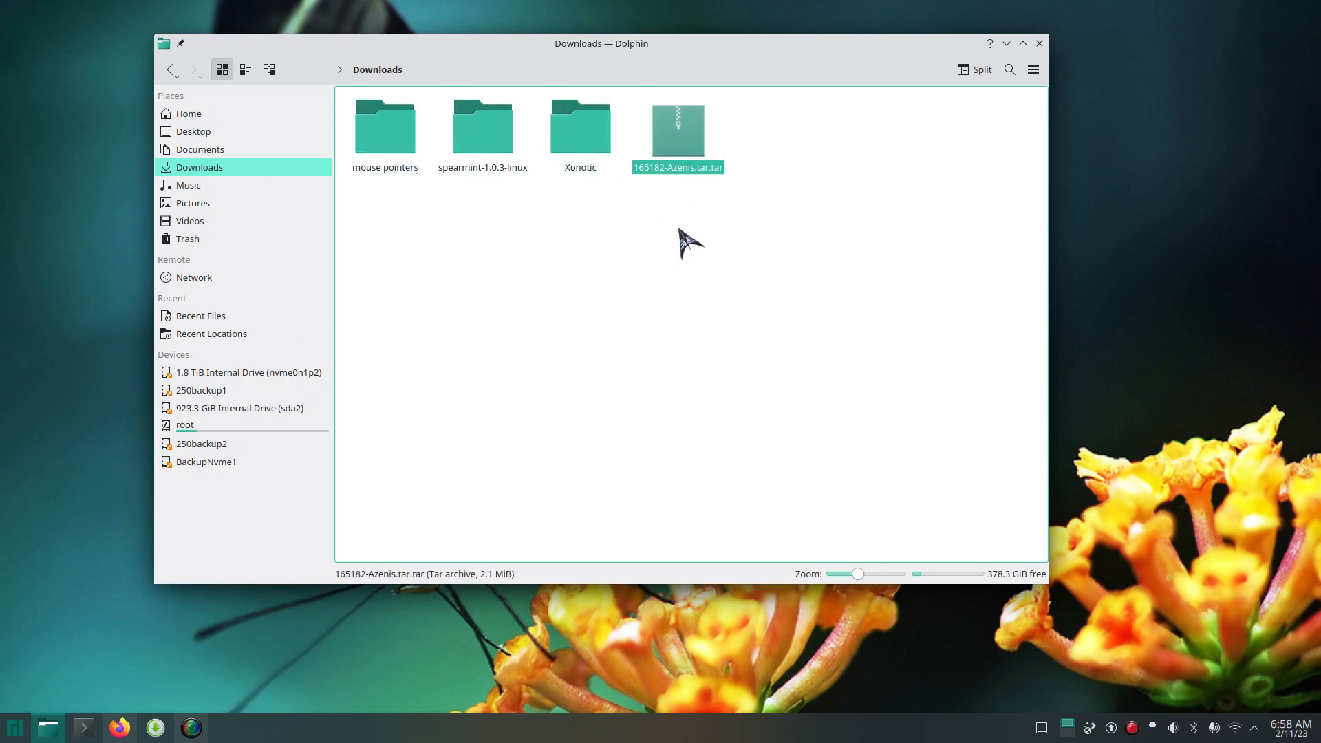
# - Look through the Home folder and the mouse pointers folder inside Downloads, and return to Downloads
pyautogui.click(192, 115)
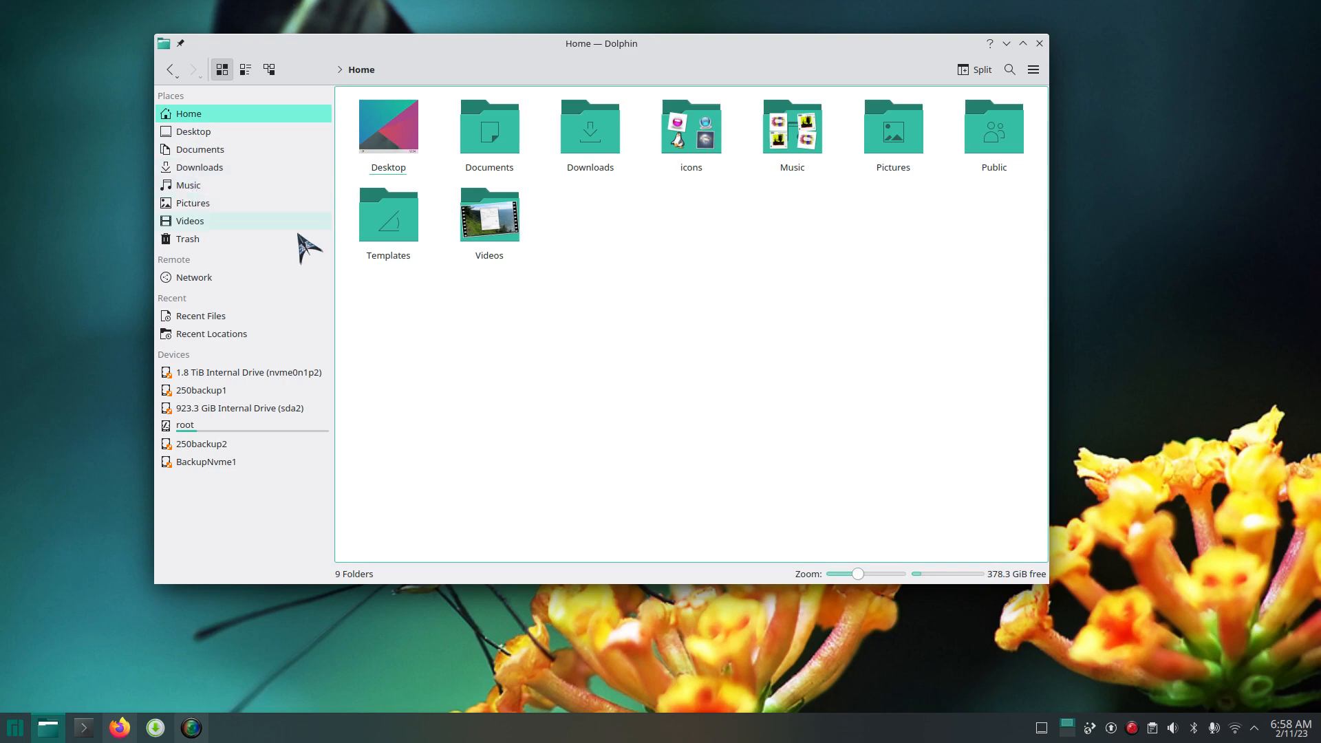
pyautogui.click(193, 169)
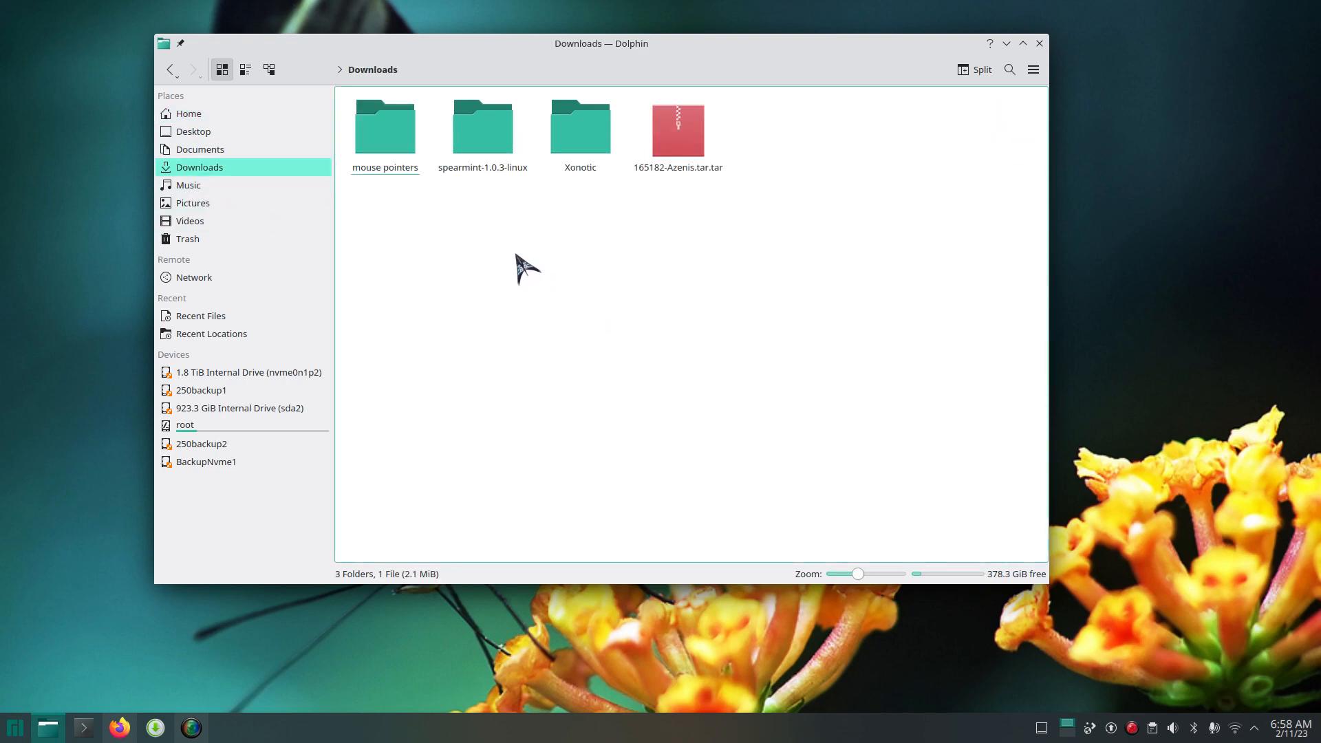
pyautogui.click(399, 141)
pyautogui.doubleClick(394, 134)
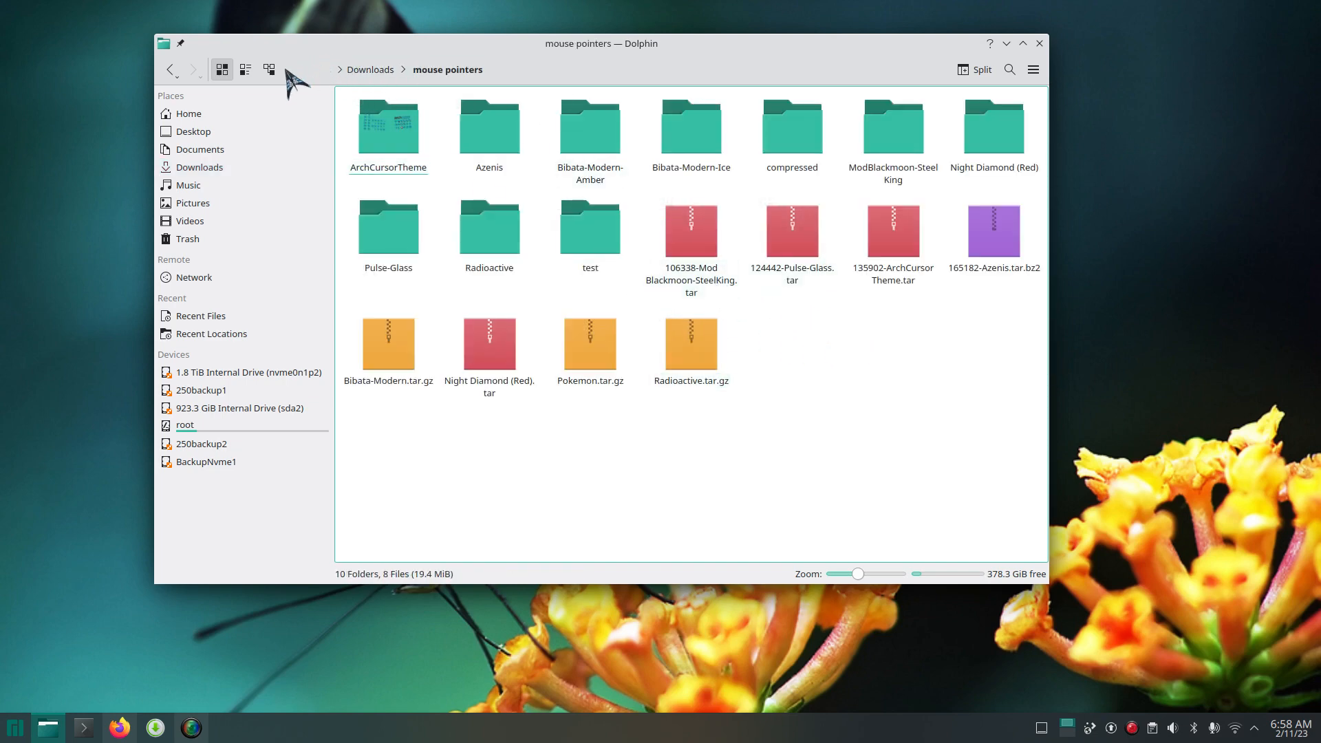
pyautogui.click(371, 71)
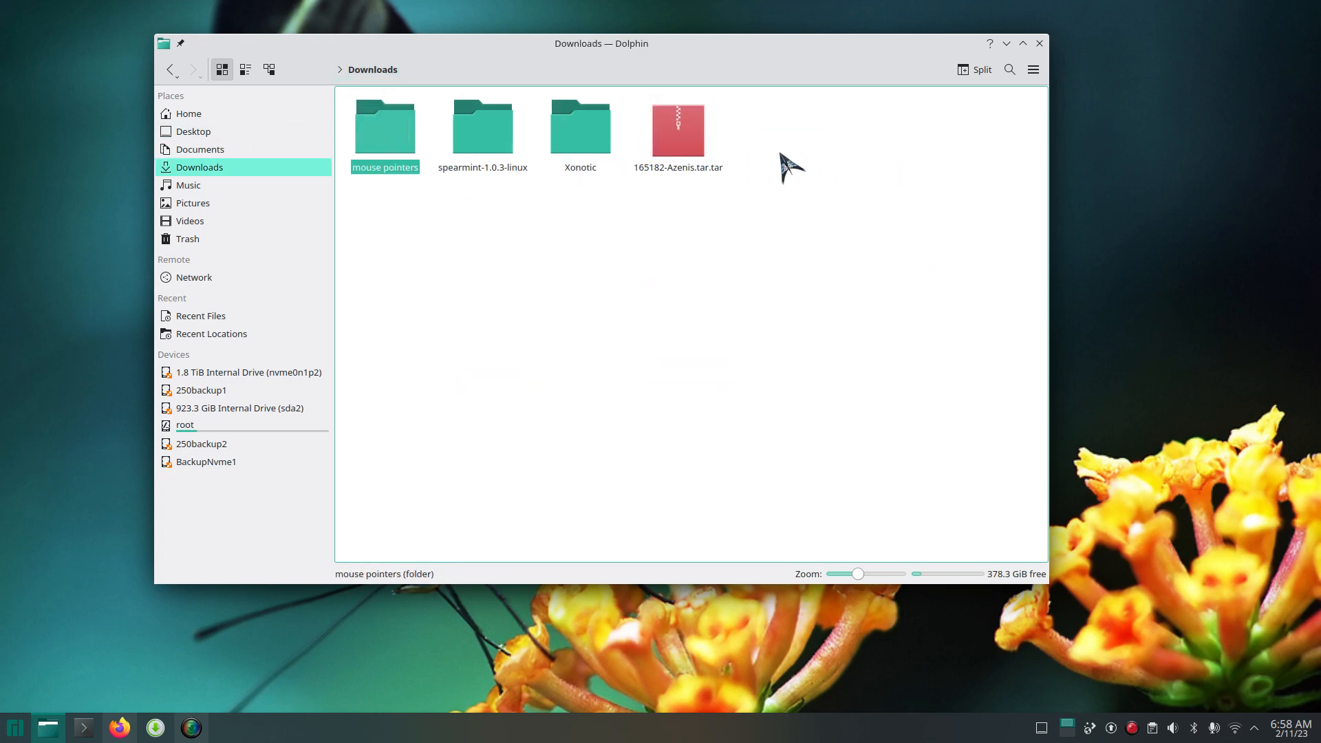
# - Copy 165182-Azenis.tar.tar within the Downloads folder under the new name 165183-Azenis.tar.tar
pyautogui.moveTo(683, 126); pyautogui.dragTo(388, 93)
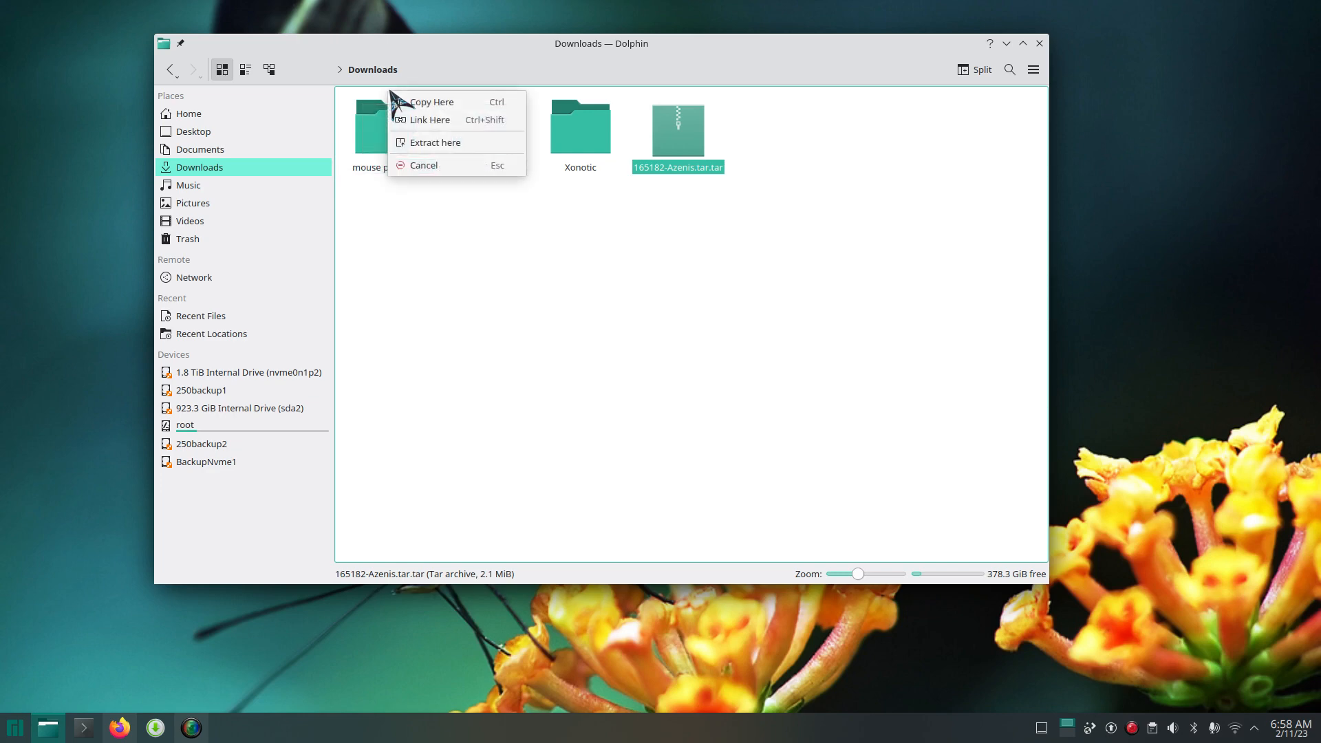
pyautogui.click(465, 110)
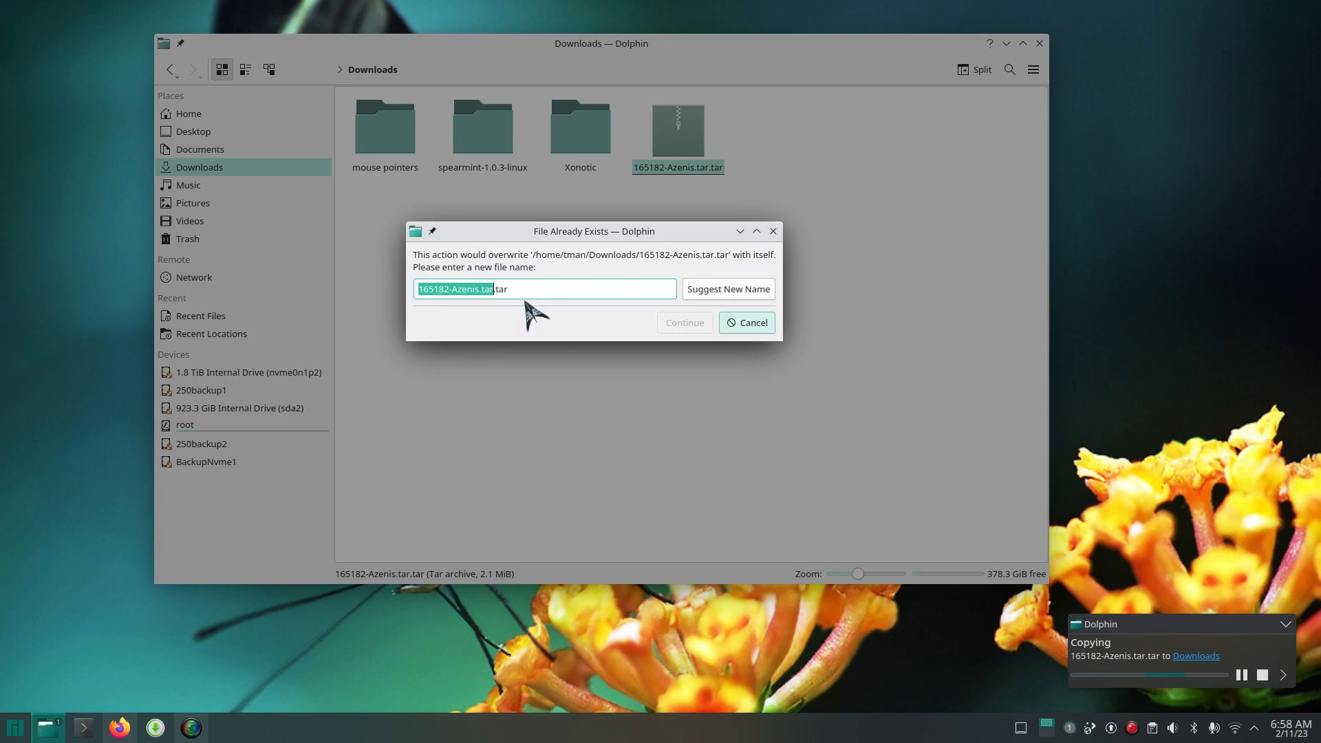
pyautogui.click(444, 289)
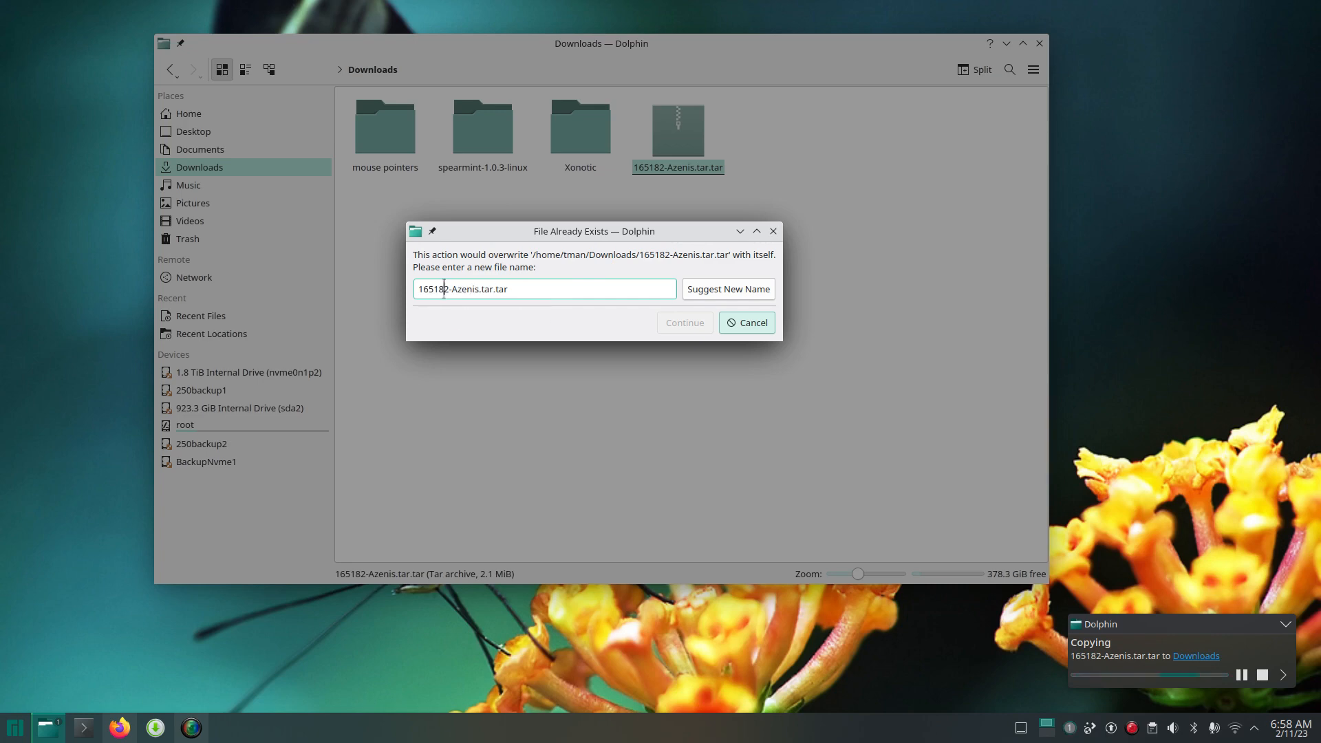
pyautogui.press('Delete')
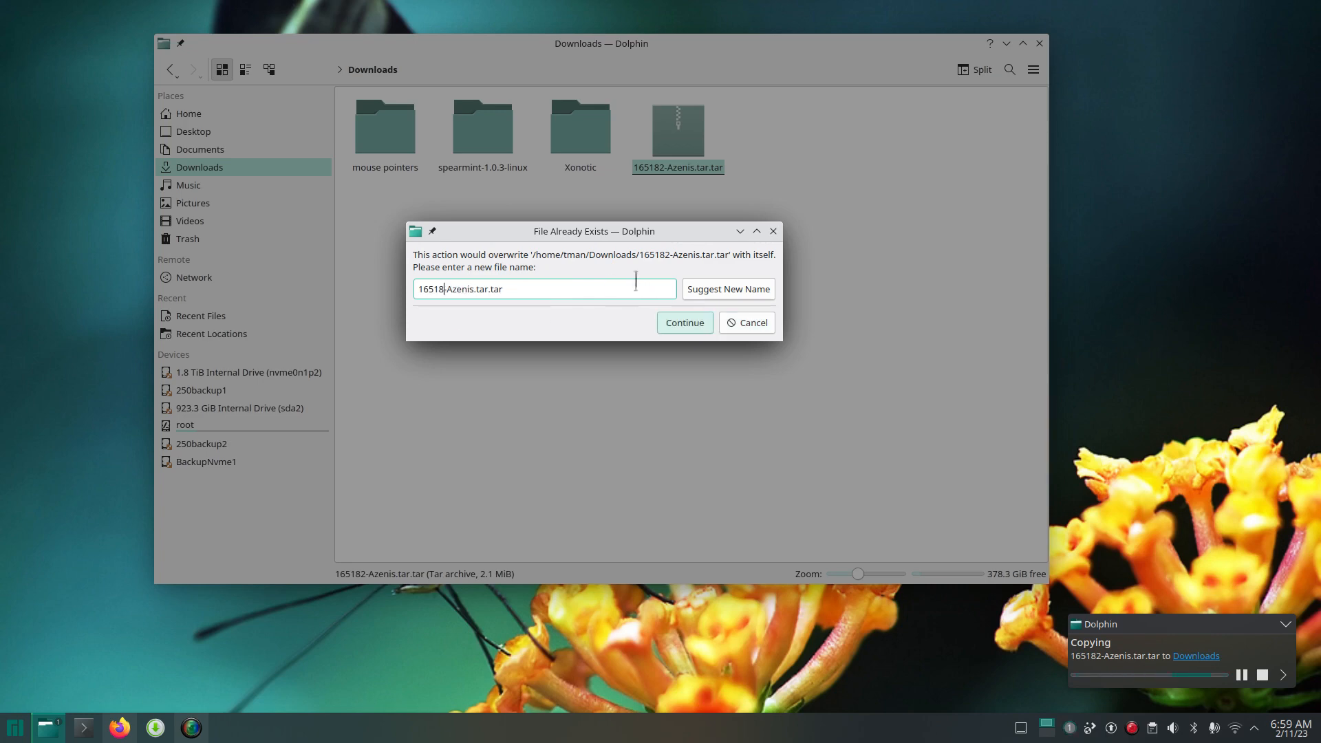
pyautogui.click(689, 323)
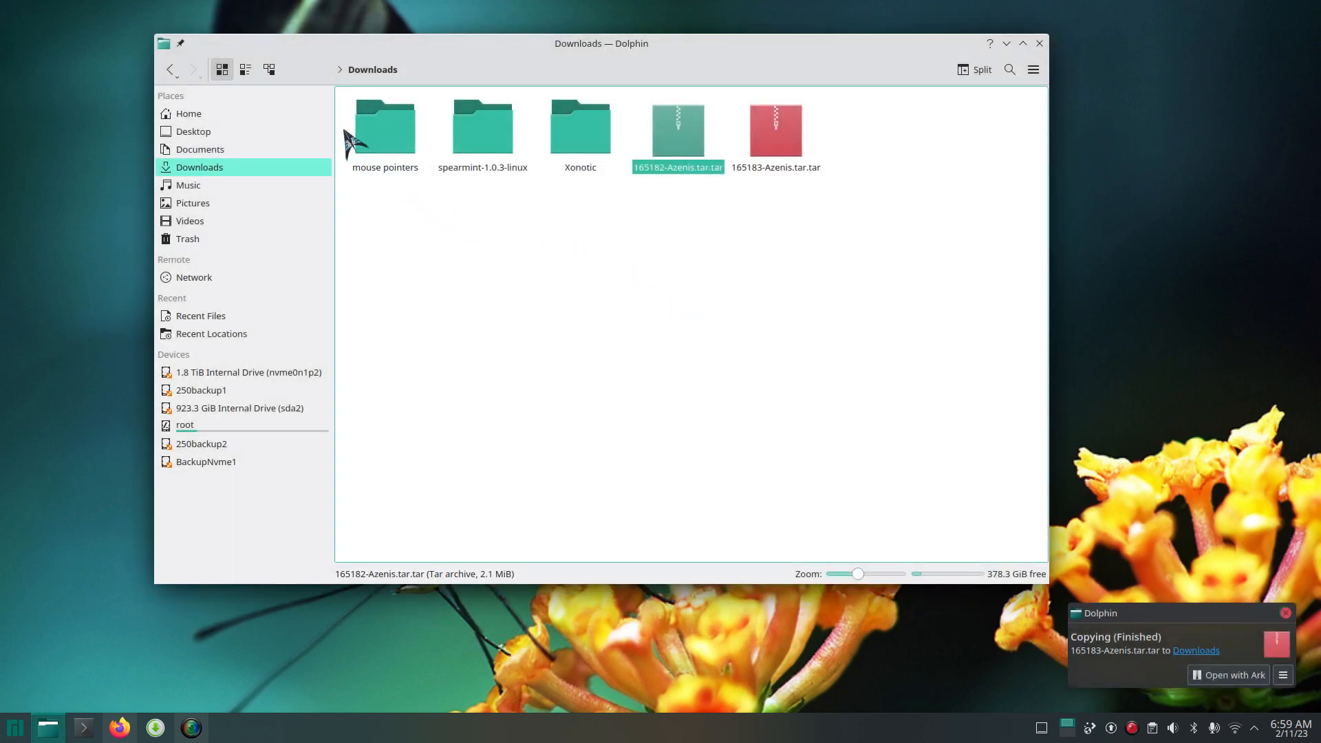
# - Move 165183-Azenis.tar.tar from Downloads into the mouse pointers folder, and open that folder
pyautogui.doubleClick(371, 125)
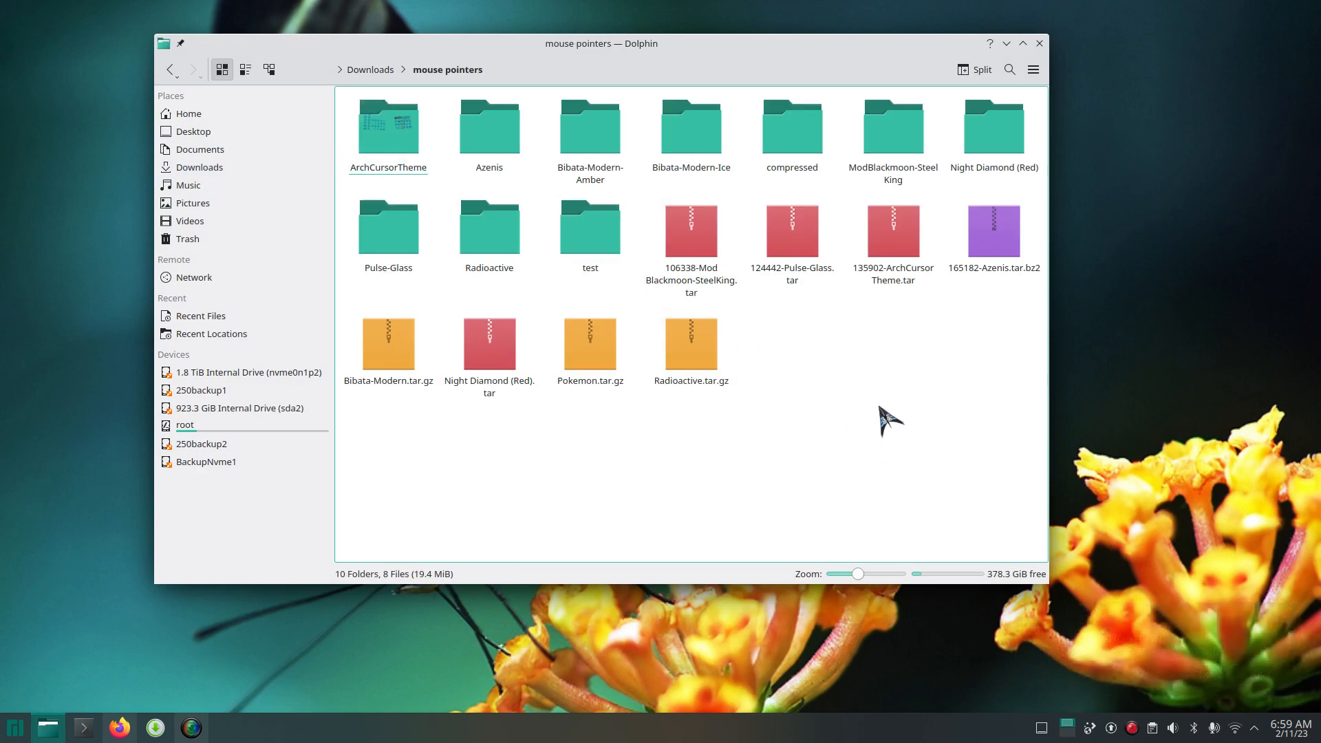
pyautogui.press('BackSpace')
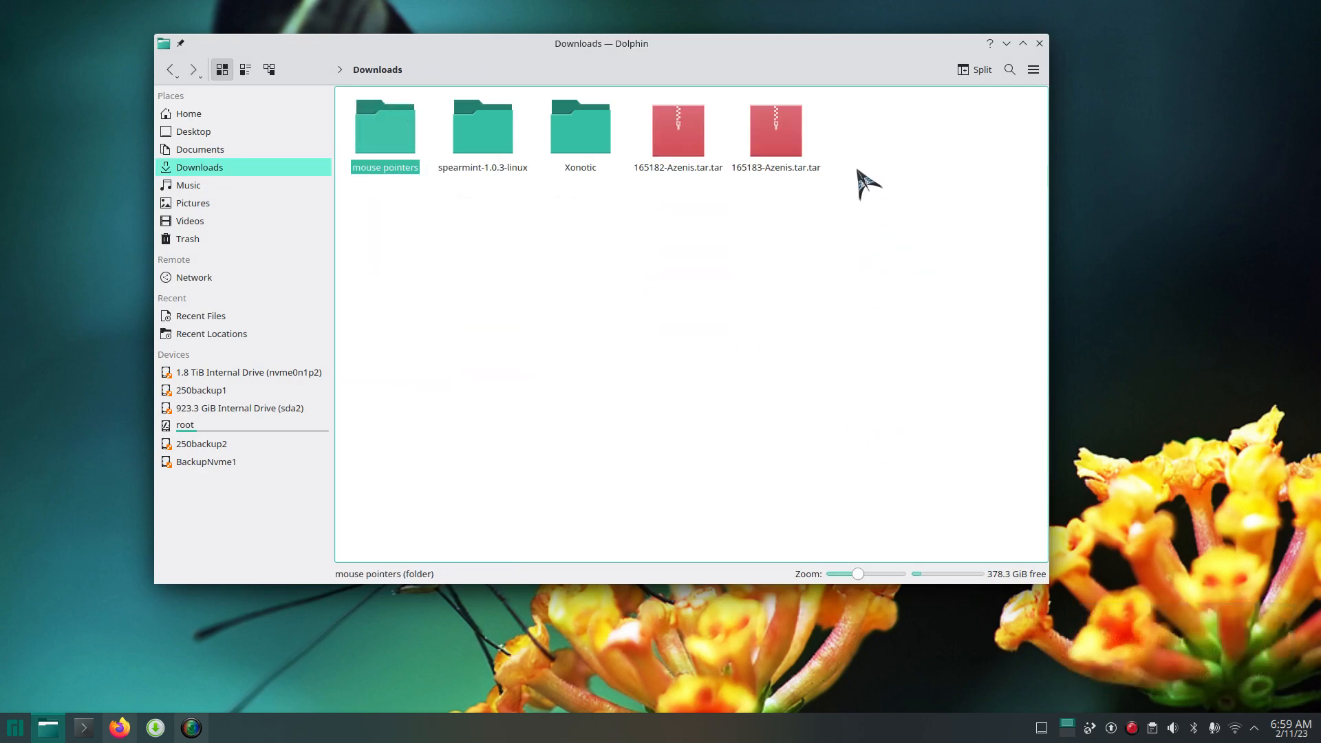
pyautogui.moveTo(791, 135); pyautogui.dragTo(385, 103)
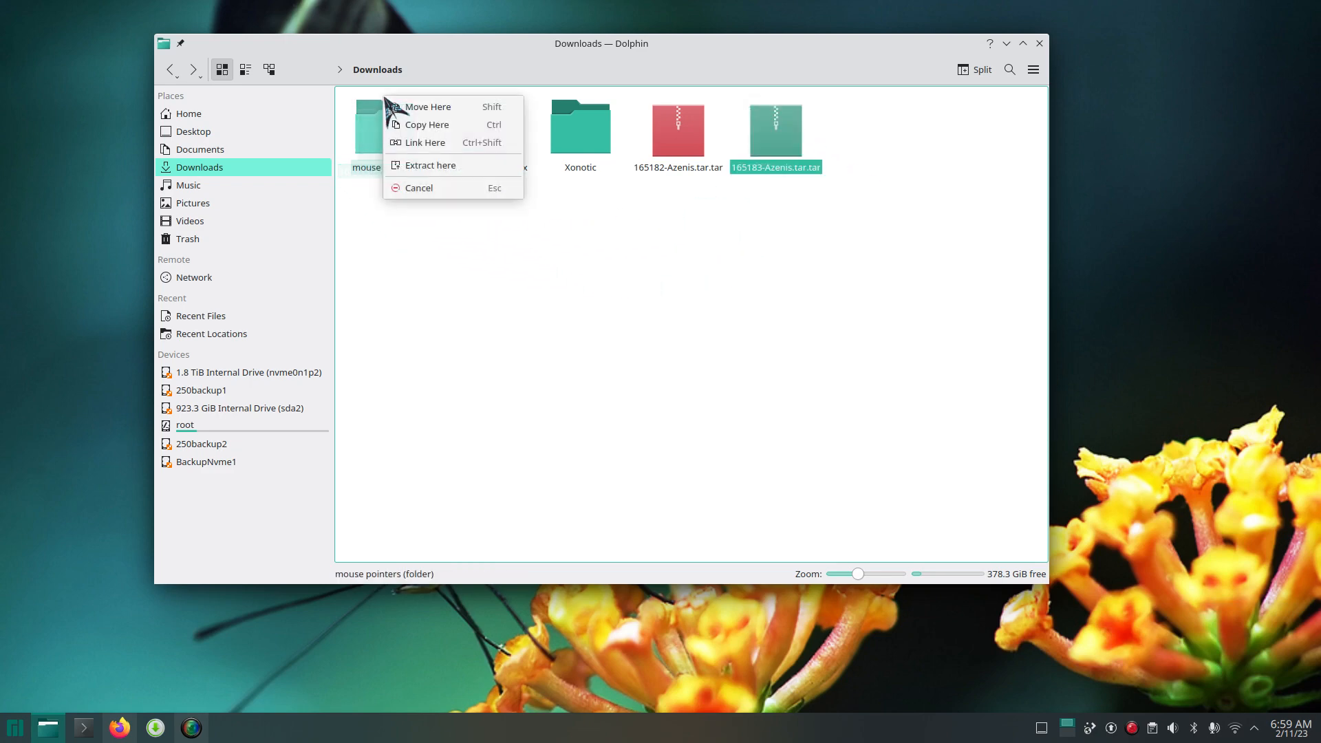
pyautogui.click(443, 108)
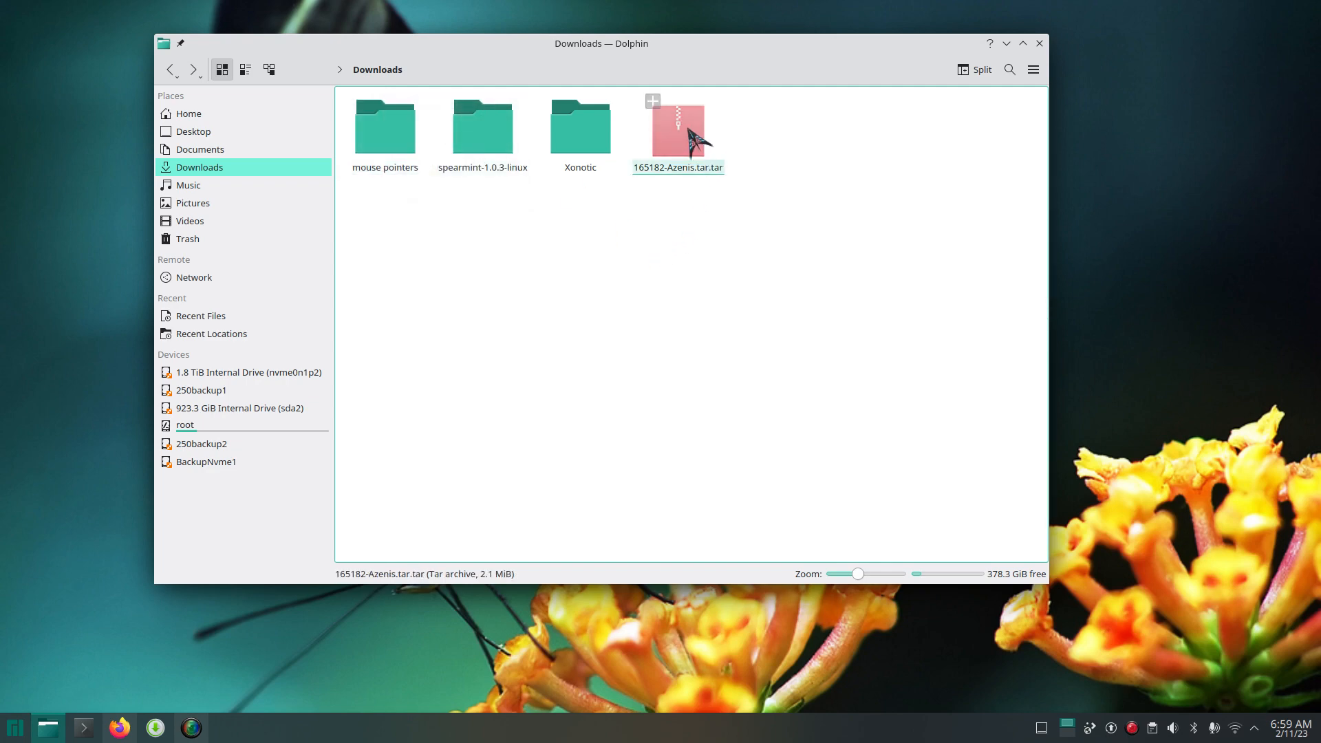
pyautogui.click(370, 143)
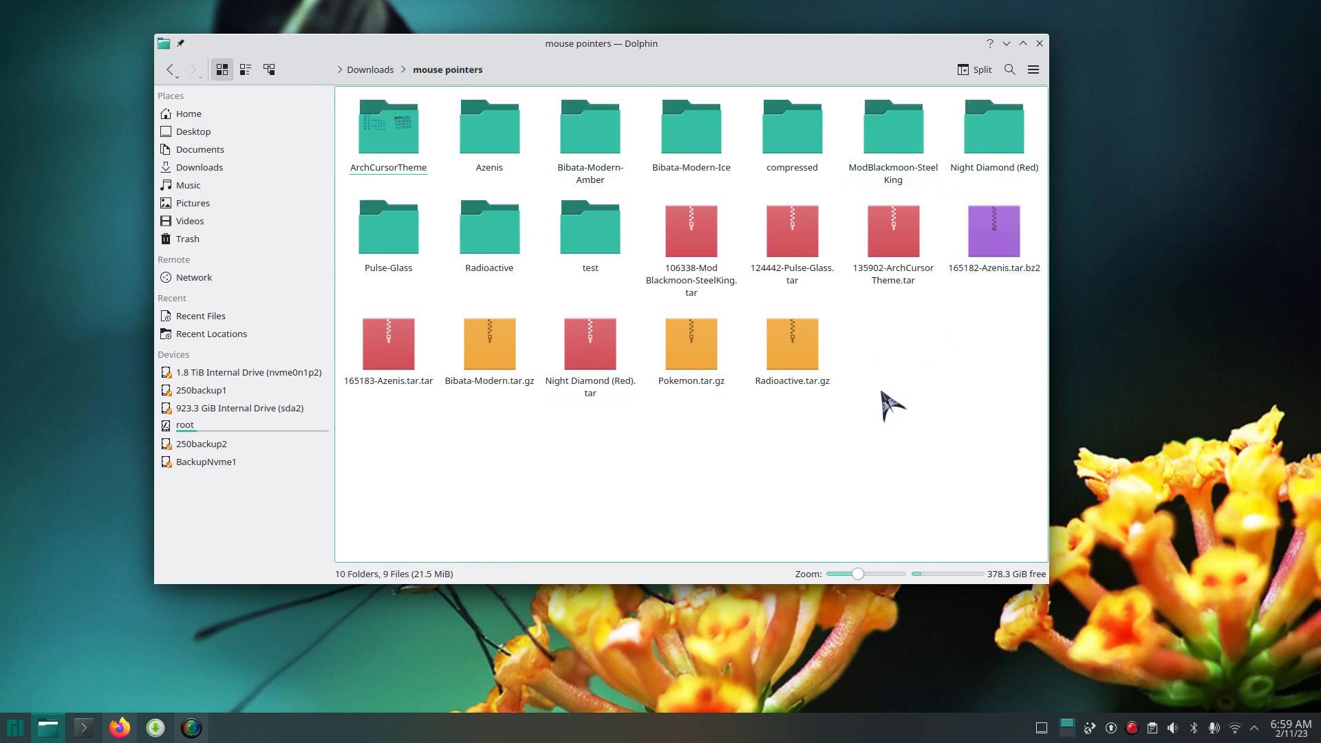
# - Move the Radioactive folder inside mouse pointers to the trash
pyautogui.click(486, 232)
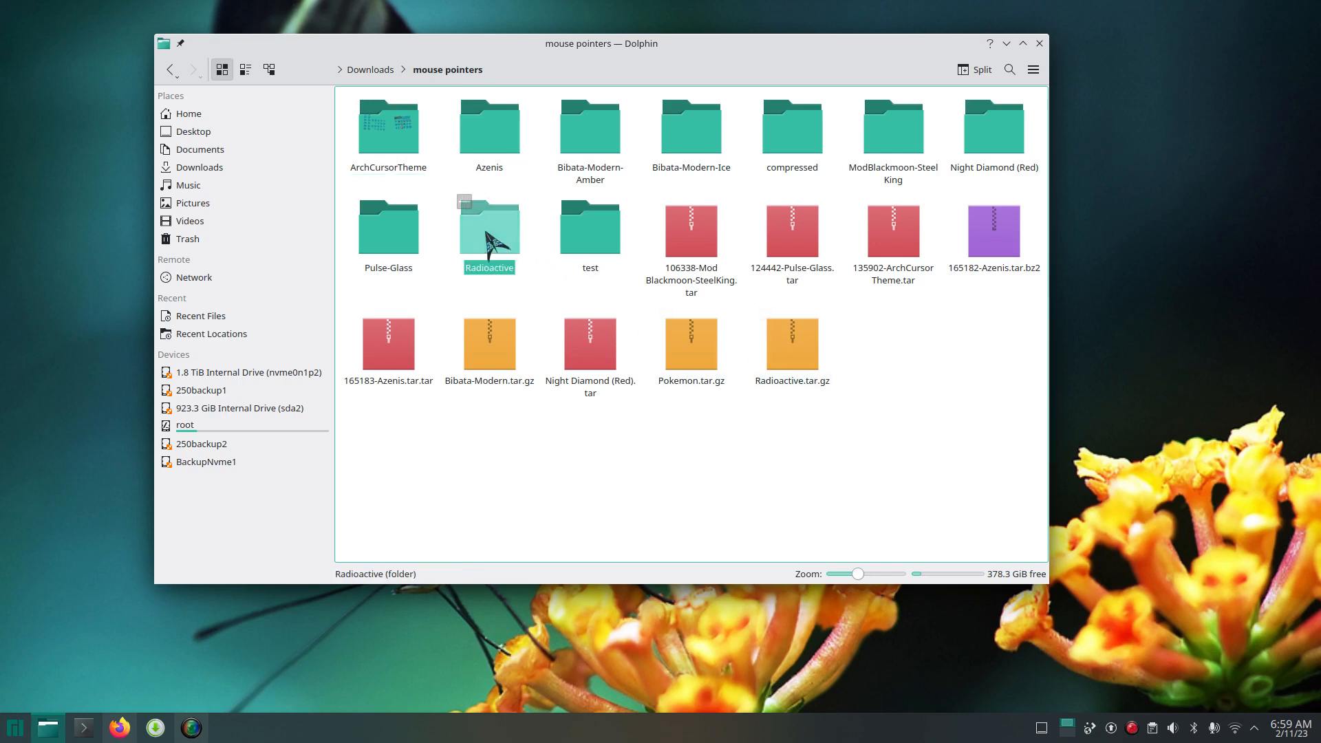
pyautogui.press('Delete')
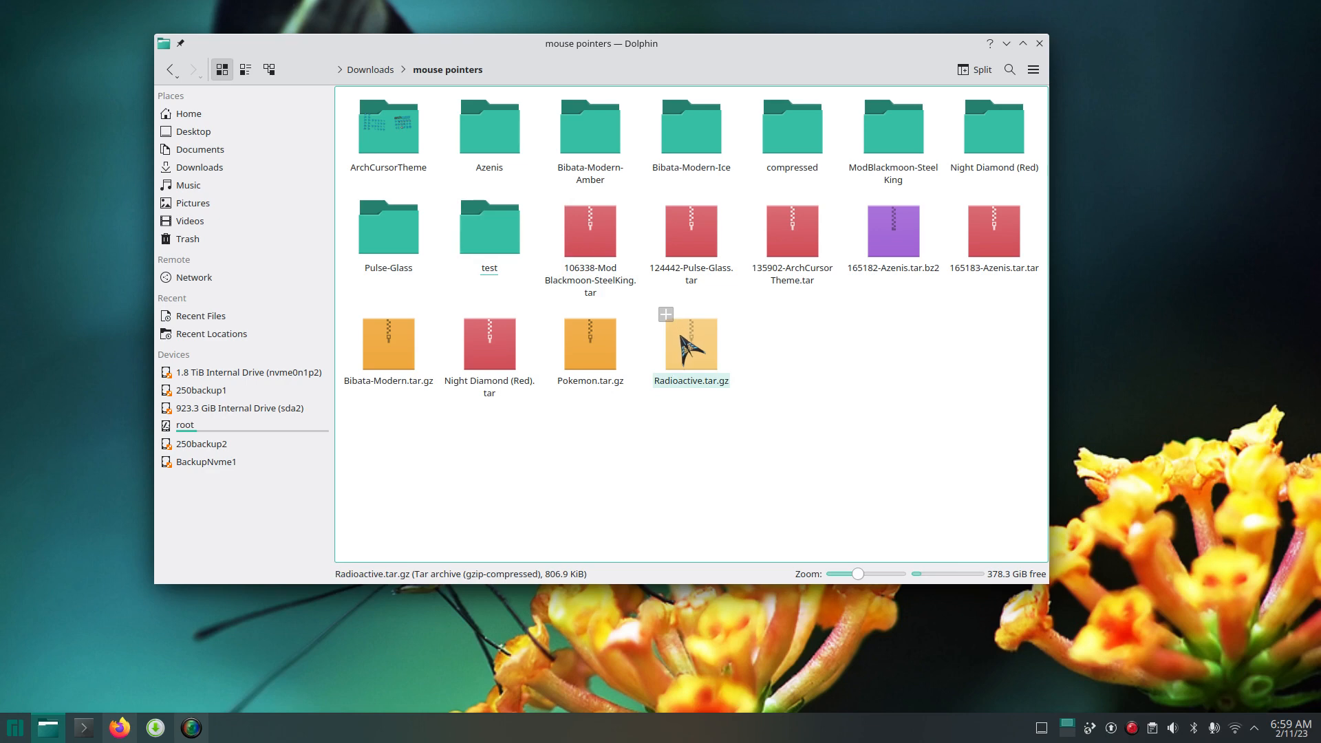
# - Extract Radioactive.tar.gz with Ark into a Radioactive subfolder of mouse pointers, and check the extracted folder's contents
pyautogui.doubleClick(682, 339)
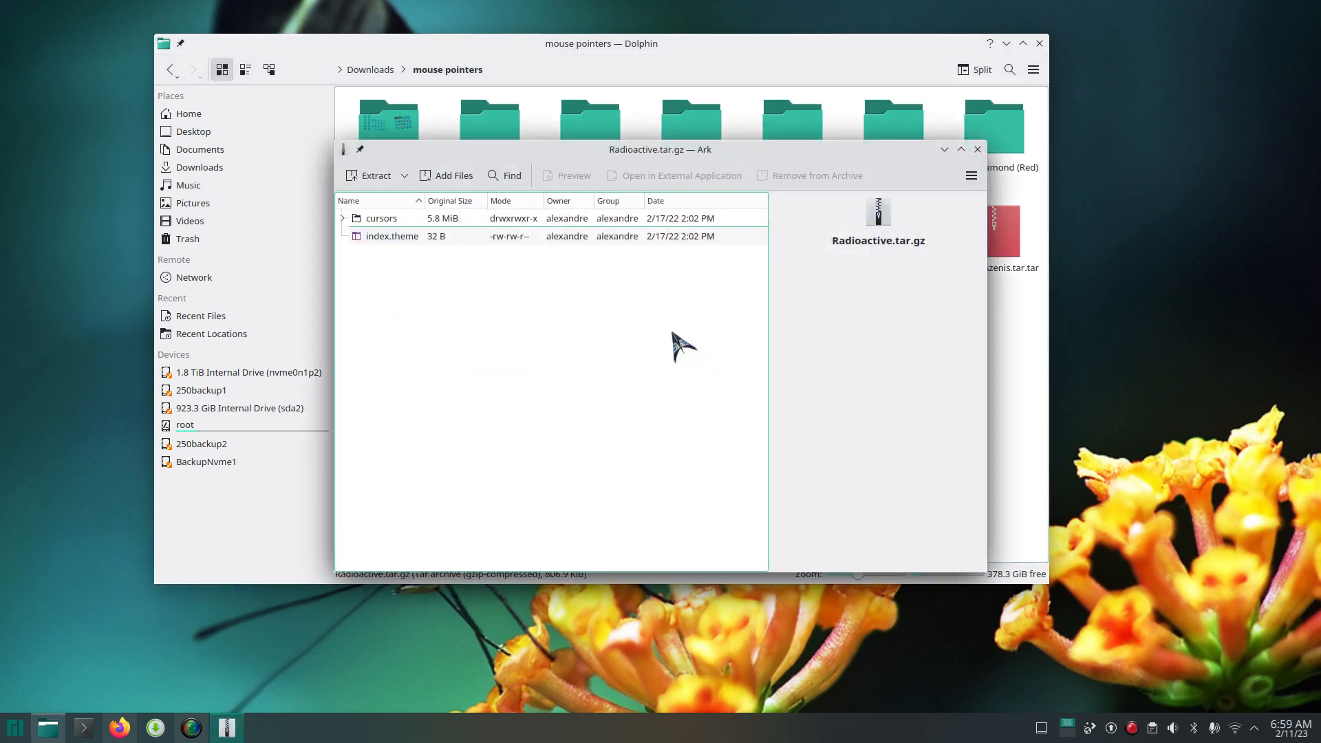
pyautogui.click(377, 176)
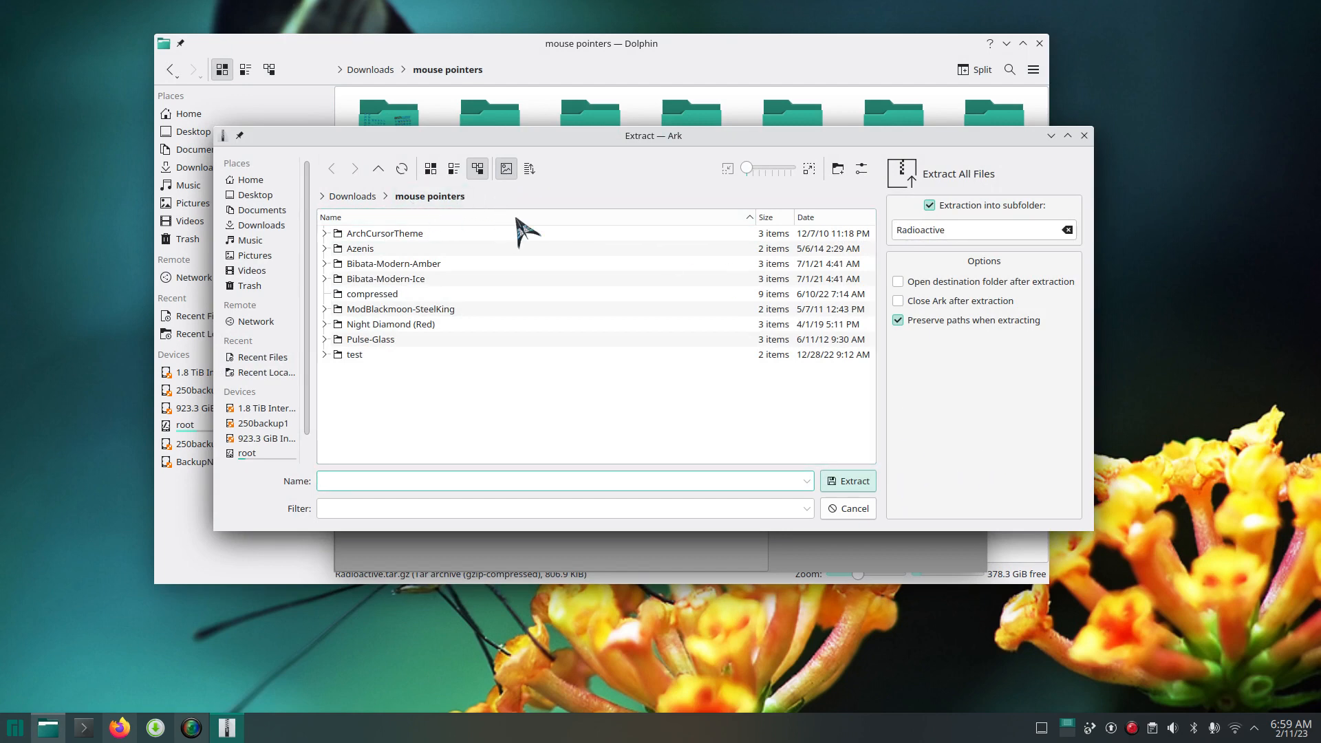
pyautogui.click(846, 481)
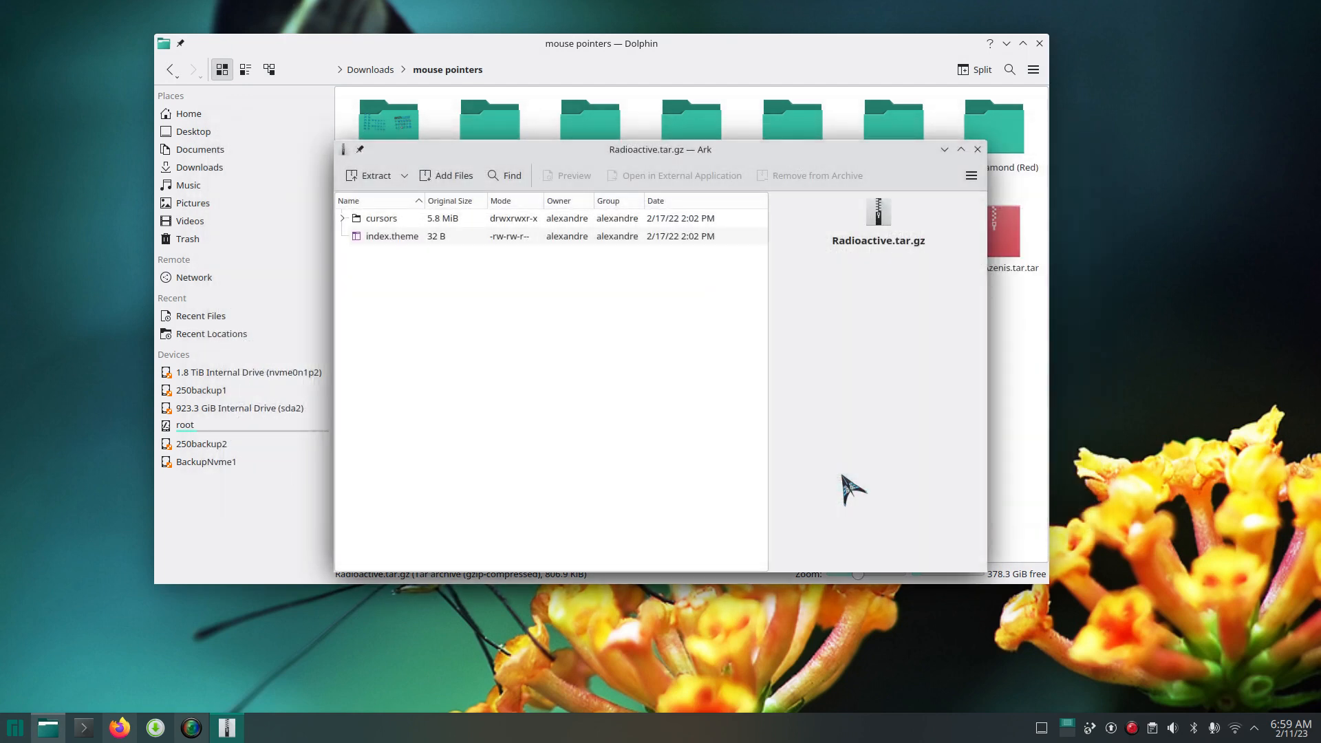
pyautogui.click(977, 150)
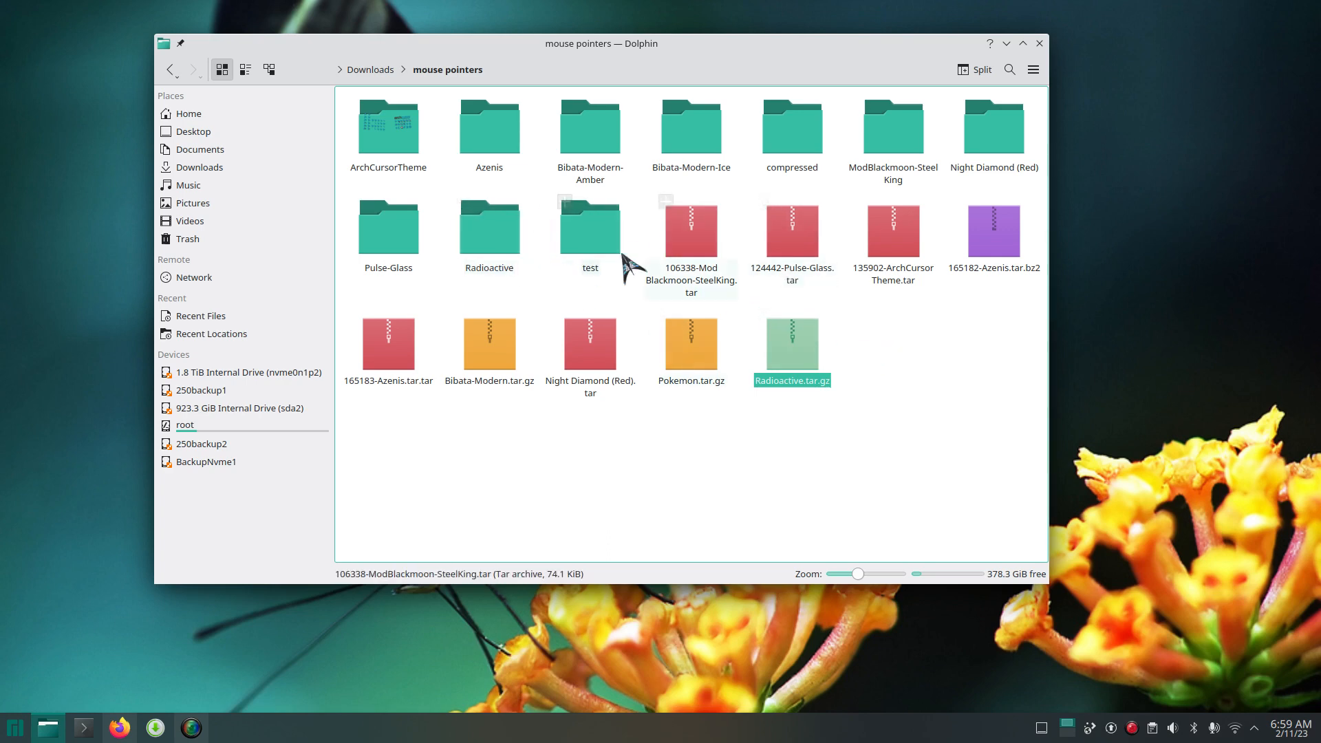
pyautogui.doubleClick(498, 242)
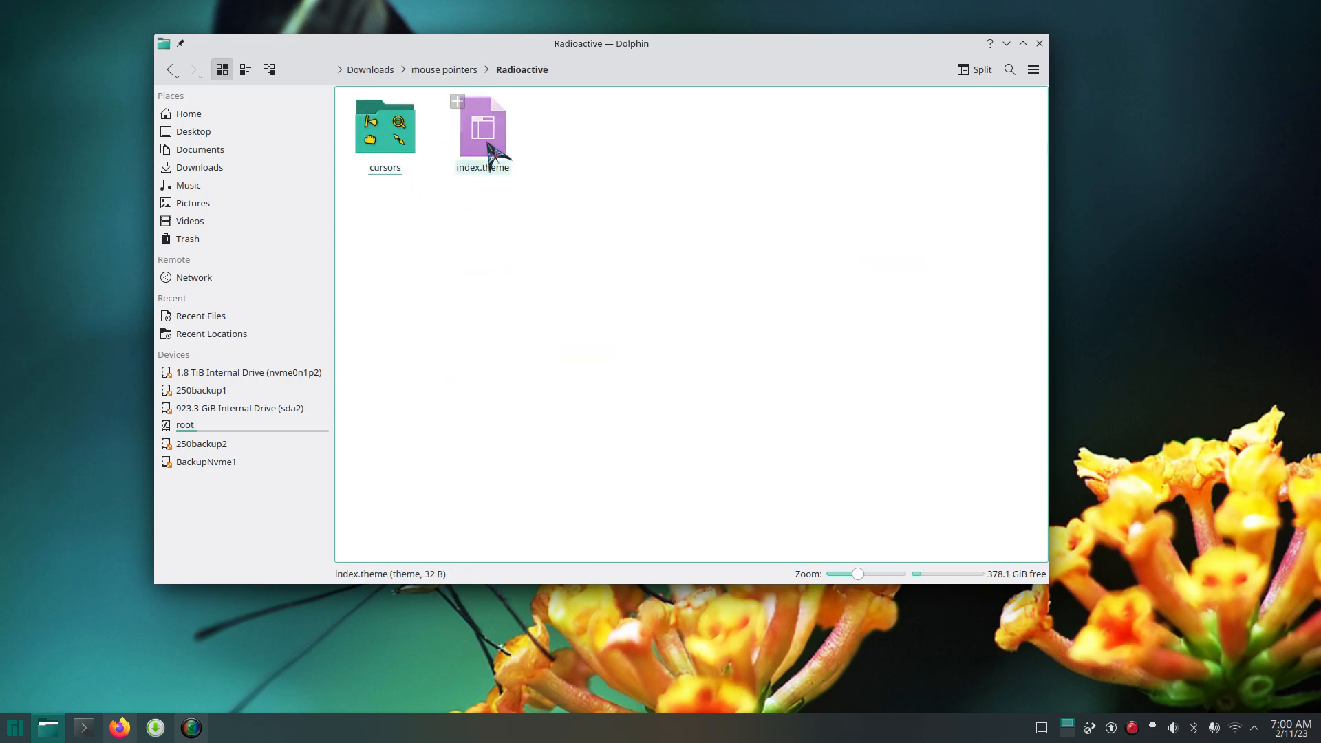
pyautogui.click(456, 71)
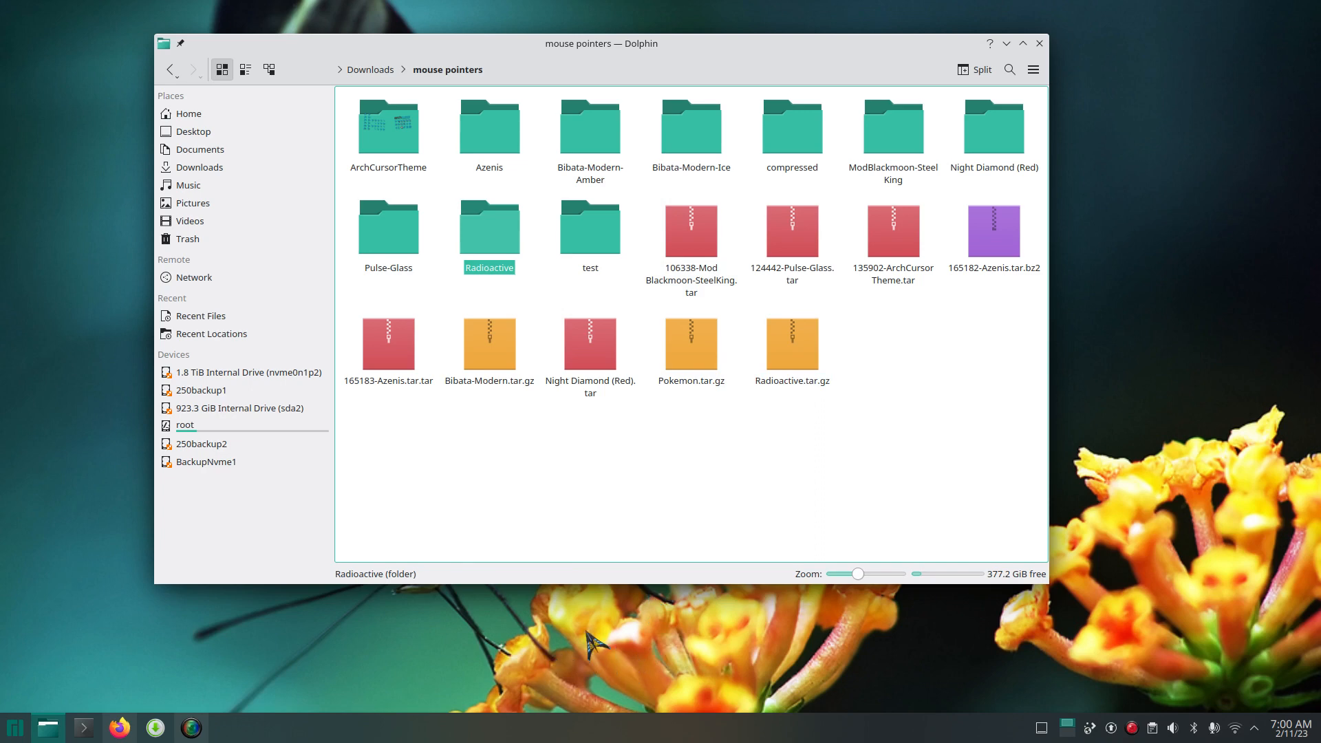
# - Look through the installed cursor themes on the Cursors page of System Settings' Appearance section, and close System Settings without changes
pyautogui.click(14, 727)
pyautogui.click(281, 351)
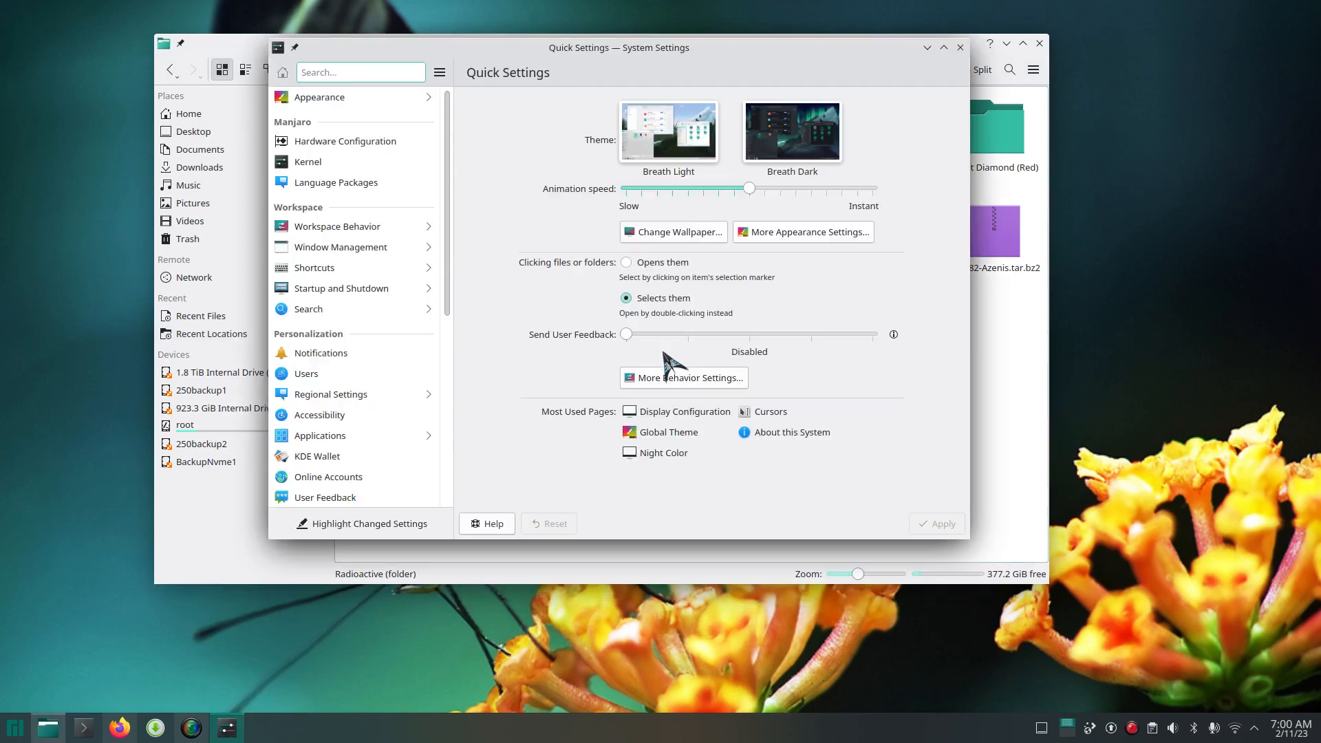
pyautogui.click(346, 100)
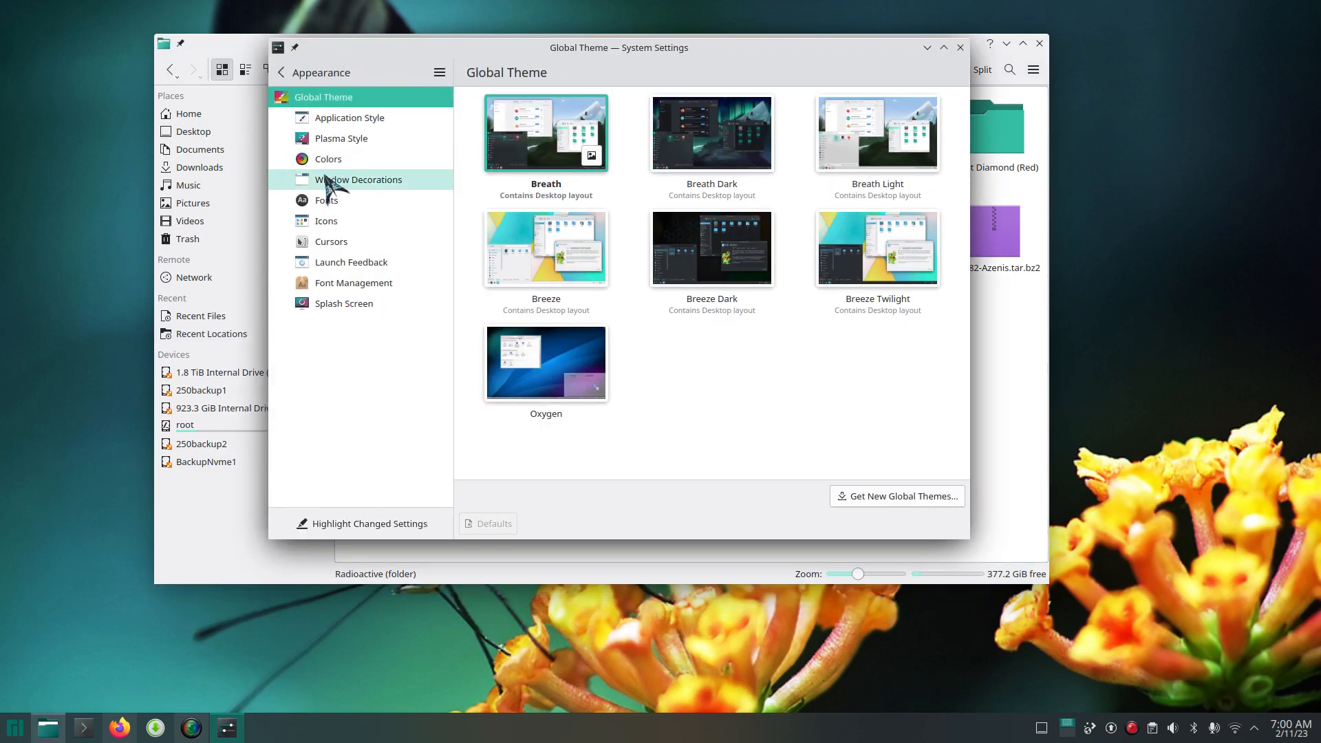
pyautogui.click(330, 242)
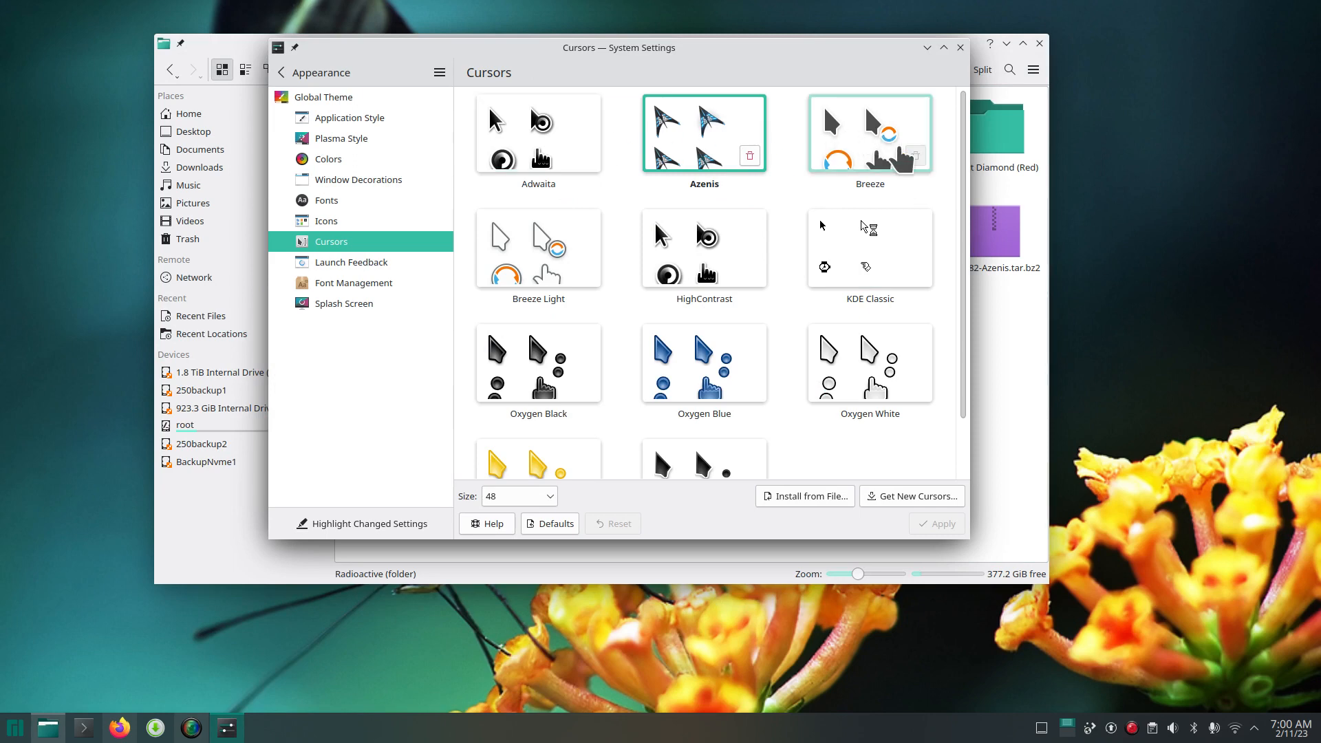
pyautogui.scroll(-1, 966, 354)
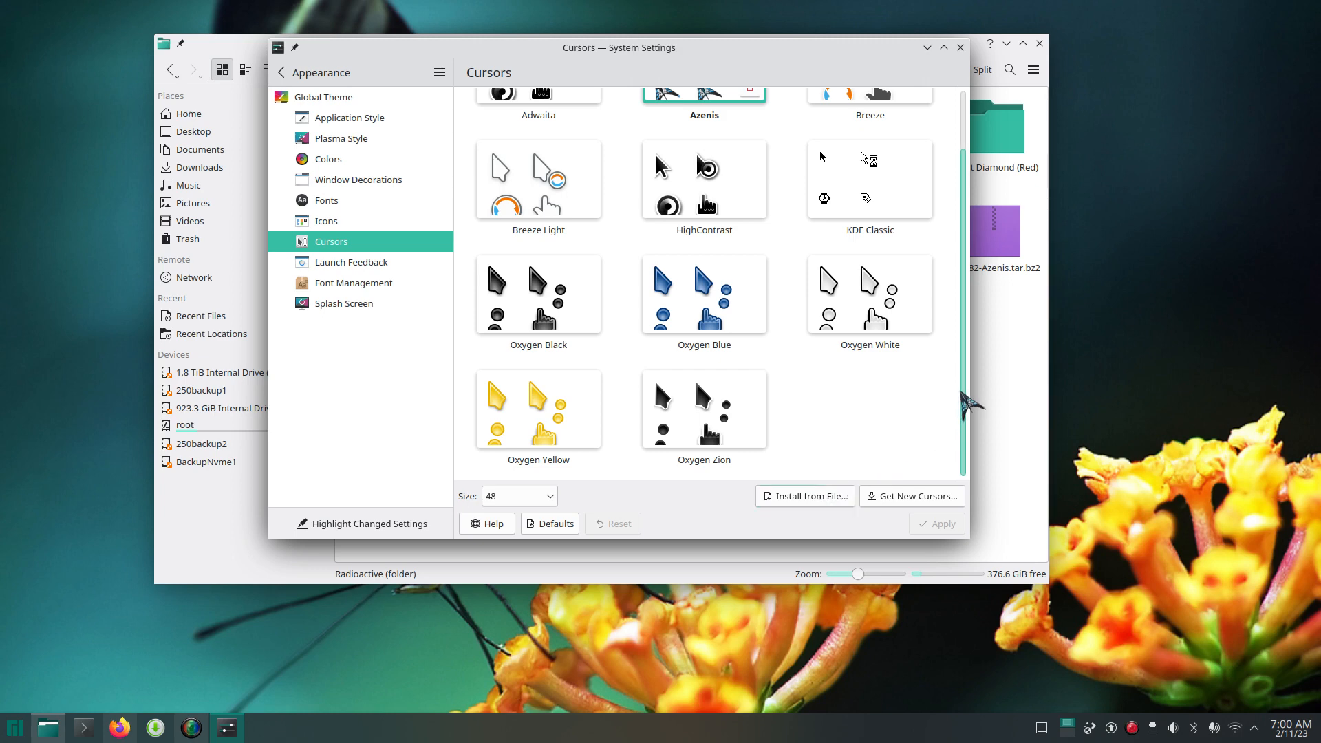
pyautogui.scroll(2, 964, 296)
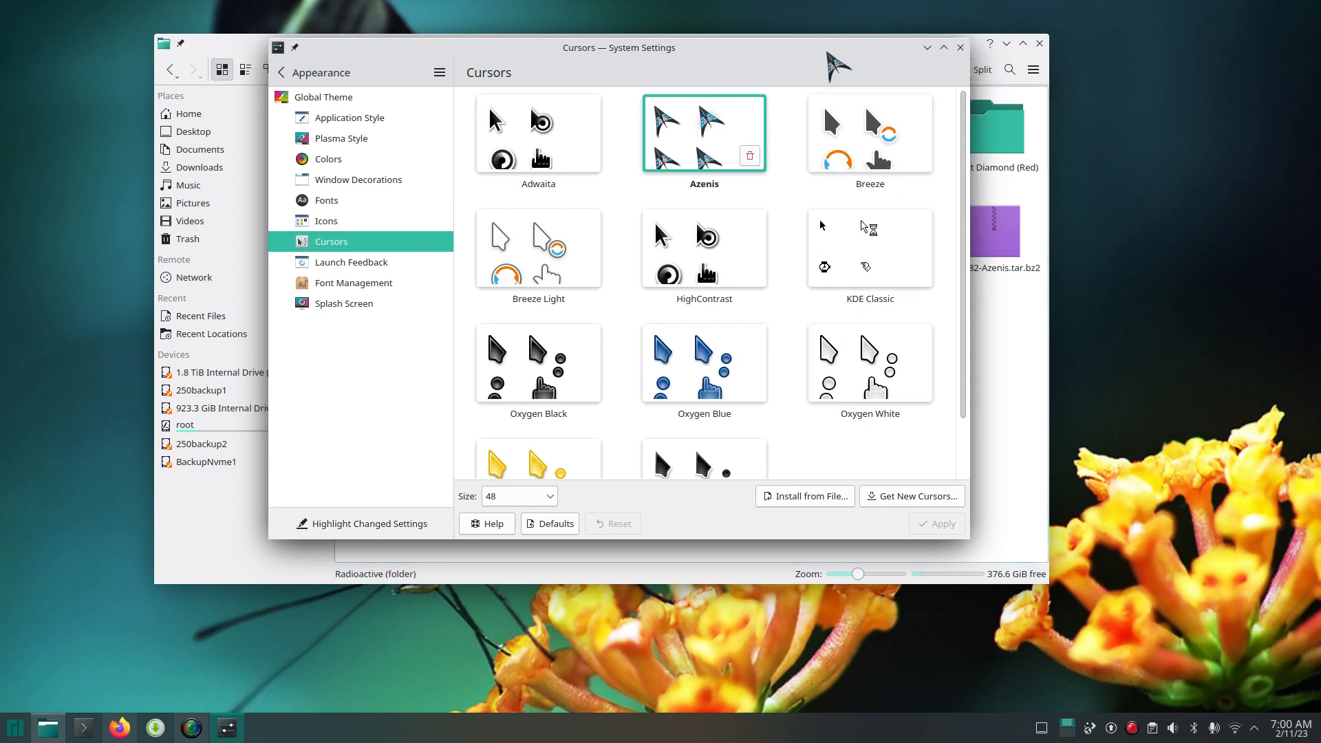
pyautogui.moveTo(833, 53); pyautogui.dragTo(870, 96)
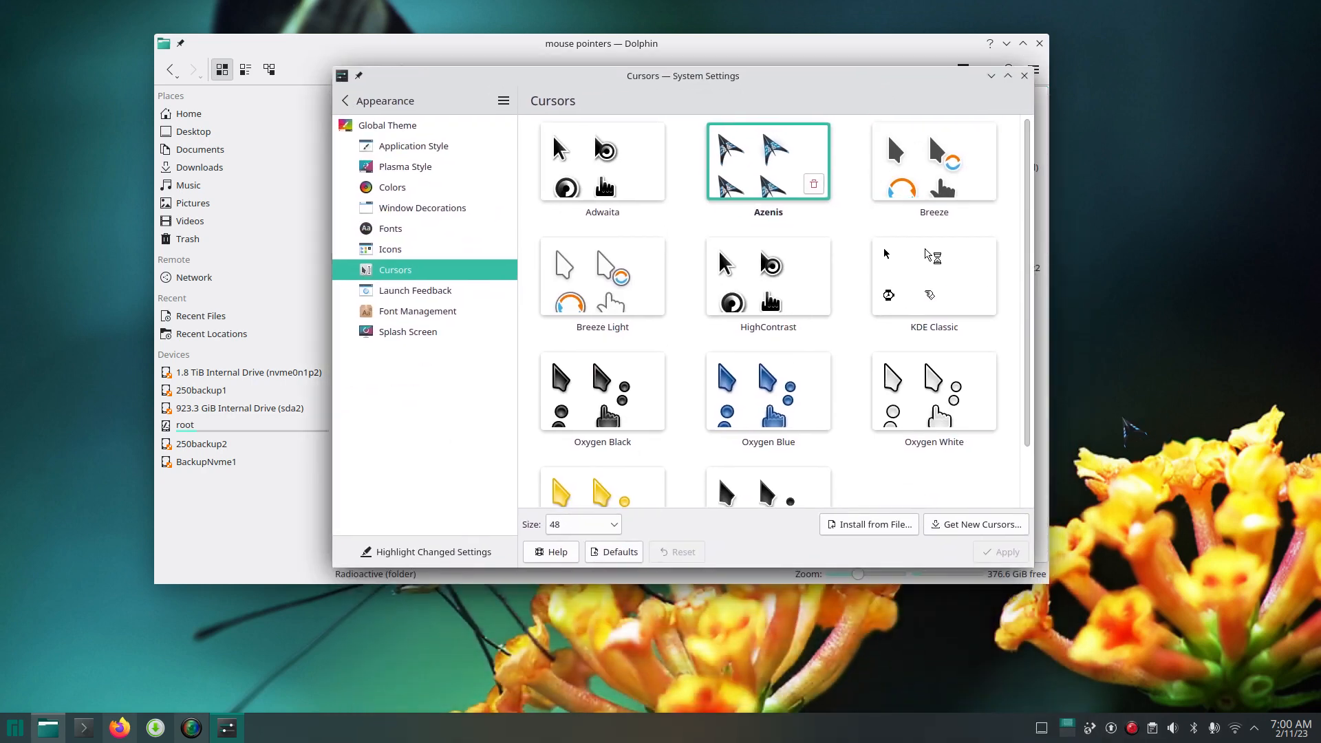
pyautogui.scroll(-2, 1026, 313)
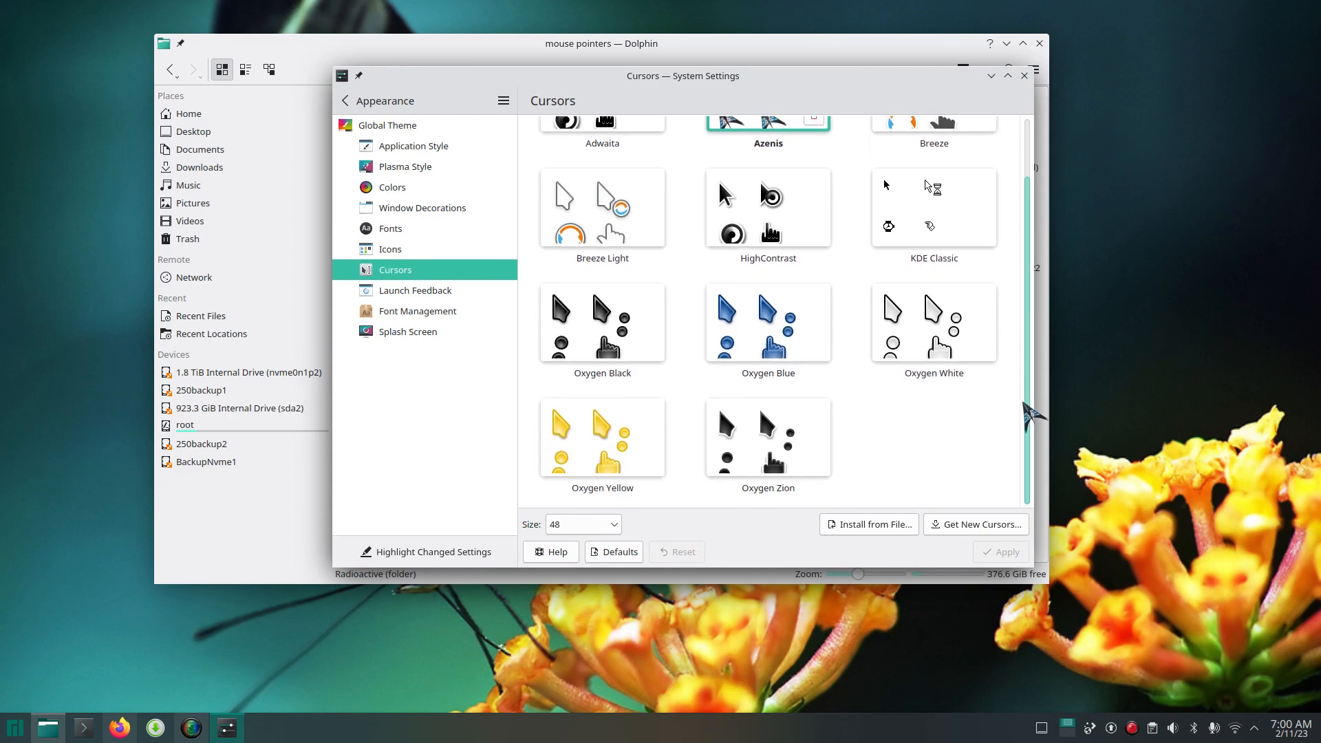
pyautogui.scroll(2, 1030, 229)
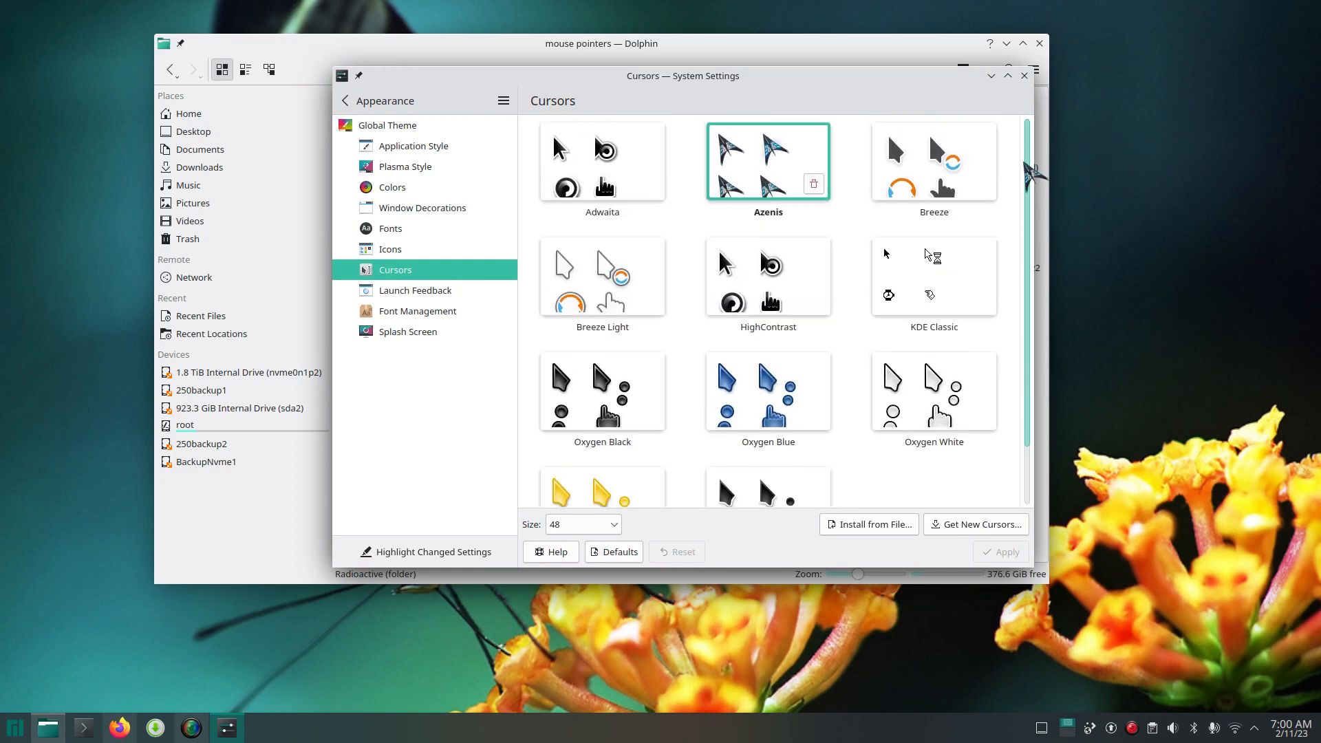
pyautogui.click(1024, 76)
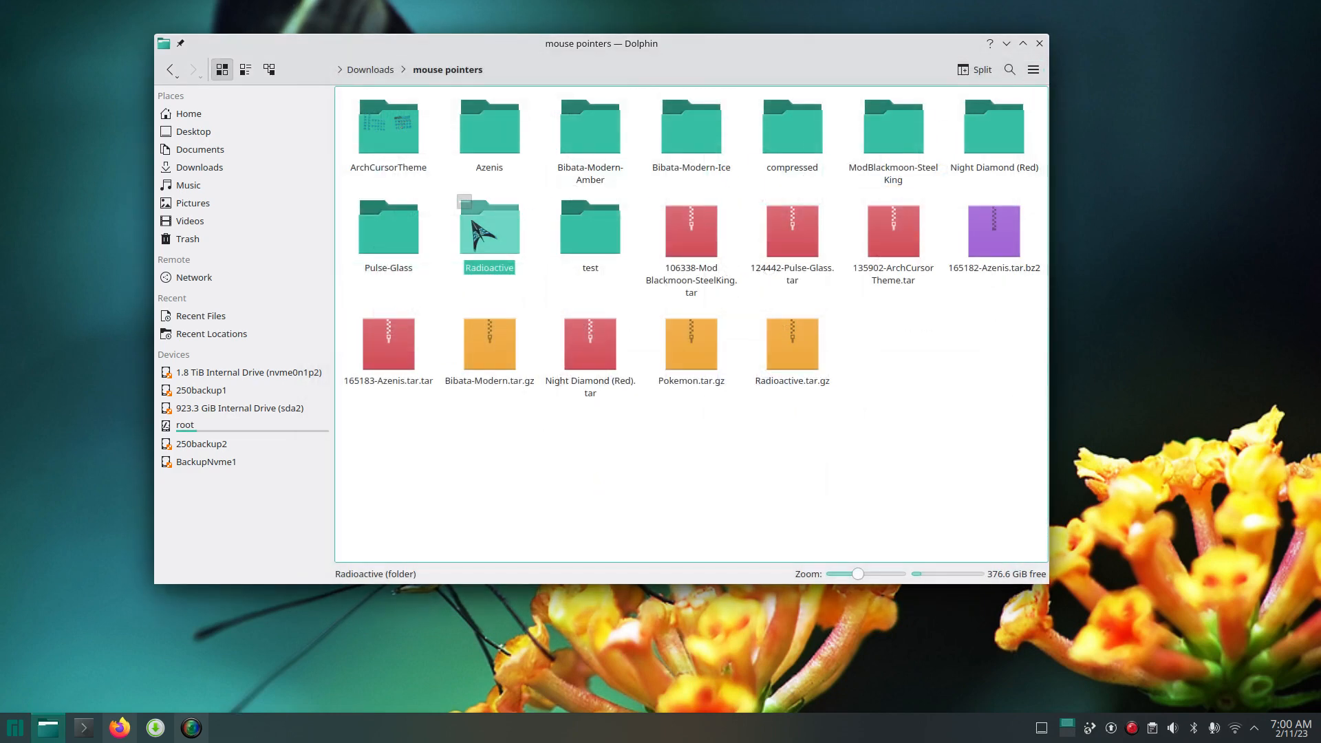
# - Copy the Radioactive folder from mouse pointers to the clipboard and go to the Home folder
pyautogui.rightClick(475, 224)
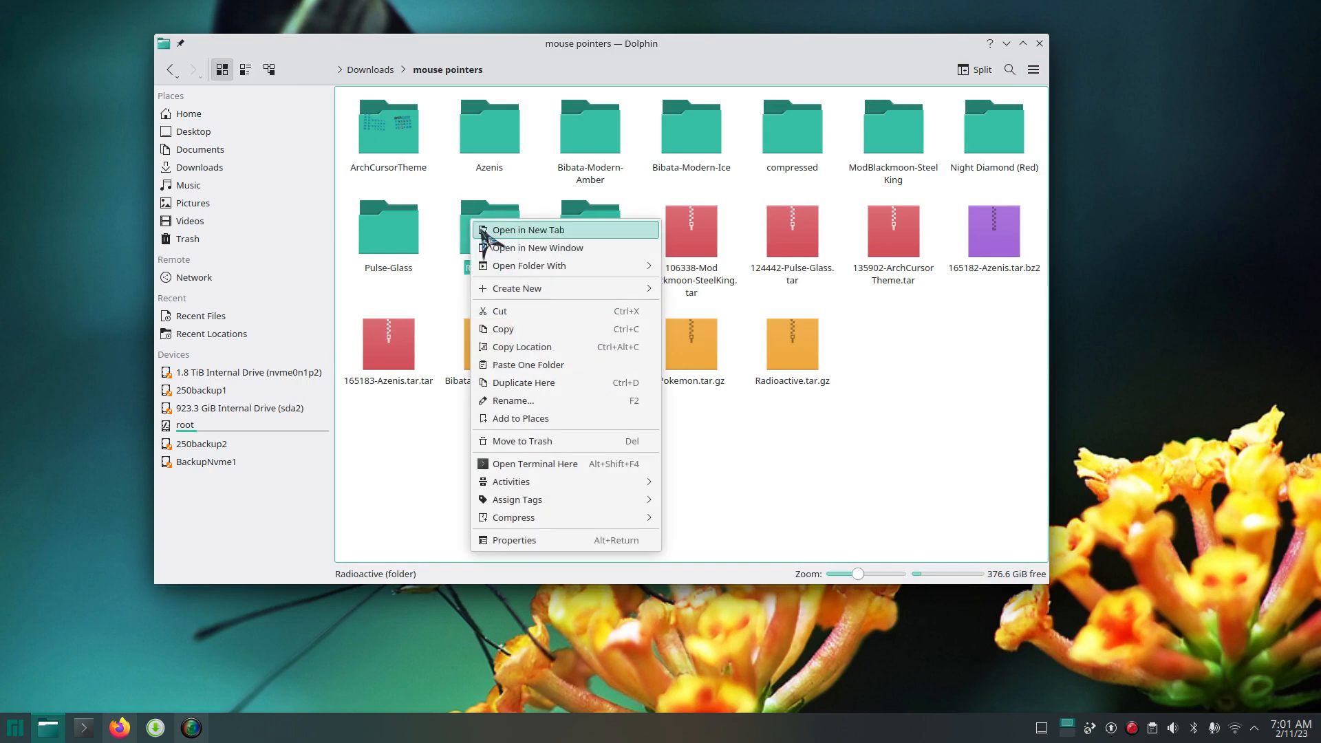
pyautogui.click(552, 331)
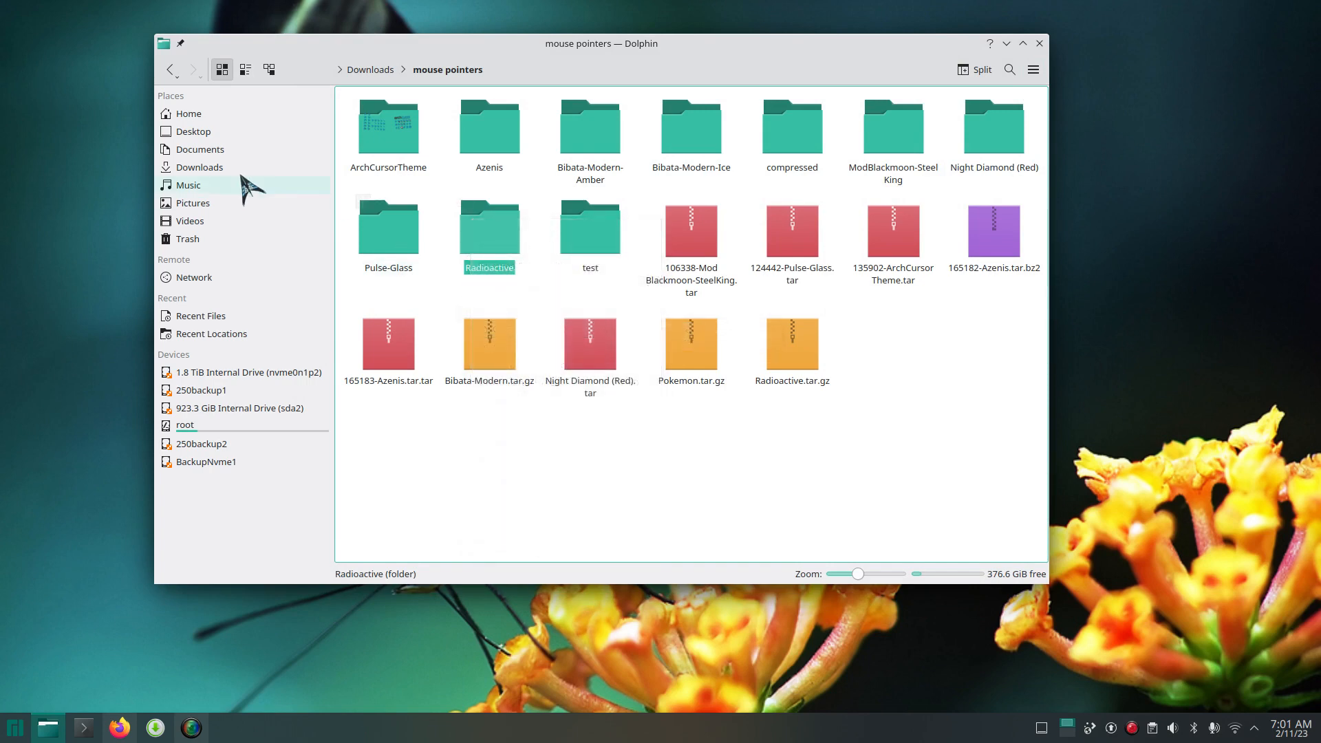
pyautogui.click(192, 115)
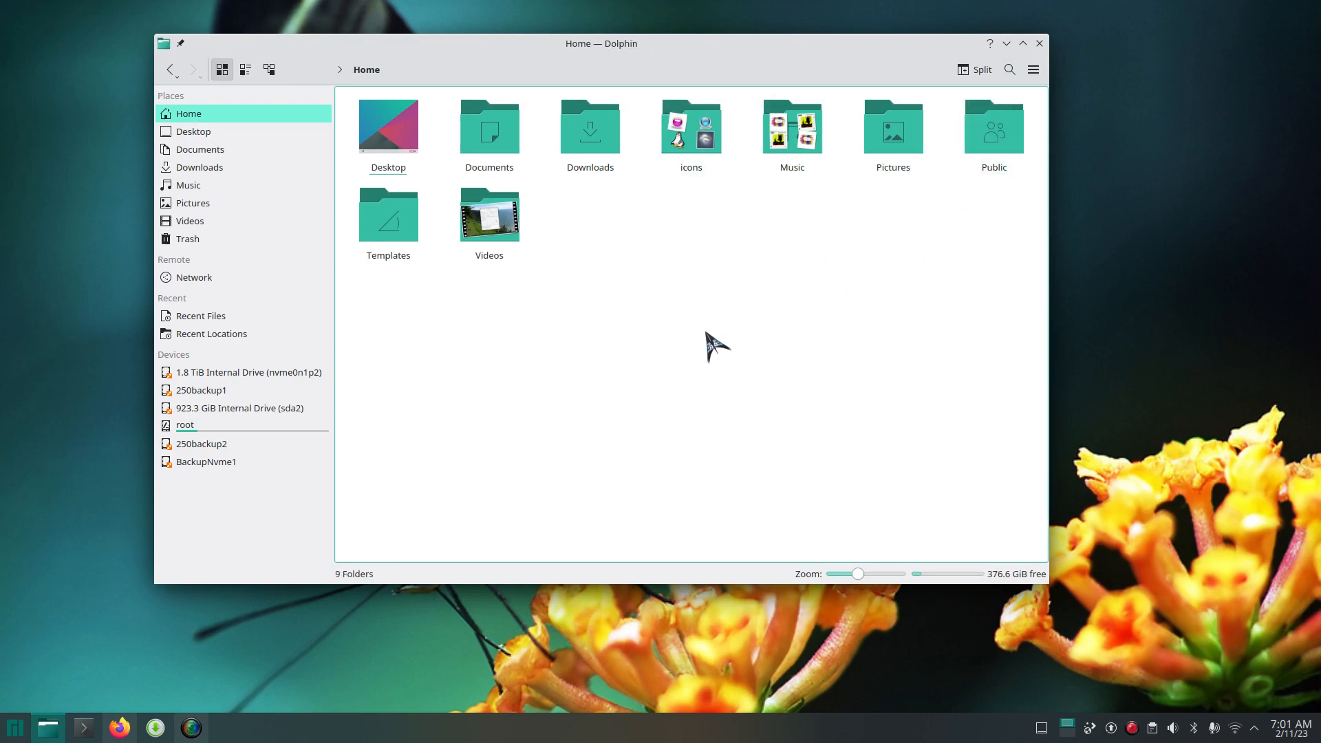
# - Show the hidden files and folders in the Home folder
pyautogui.click(1033, 69)
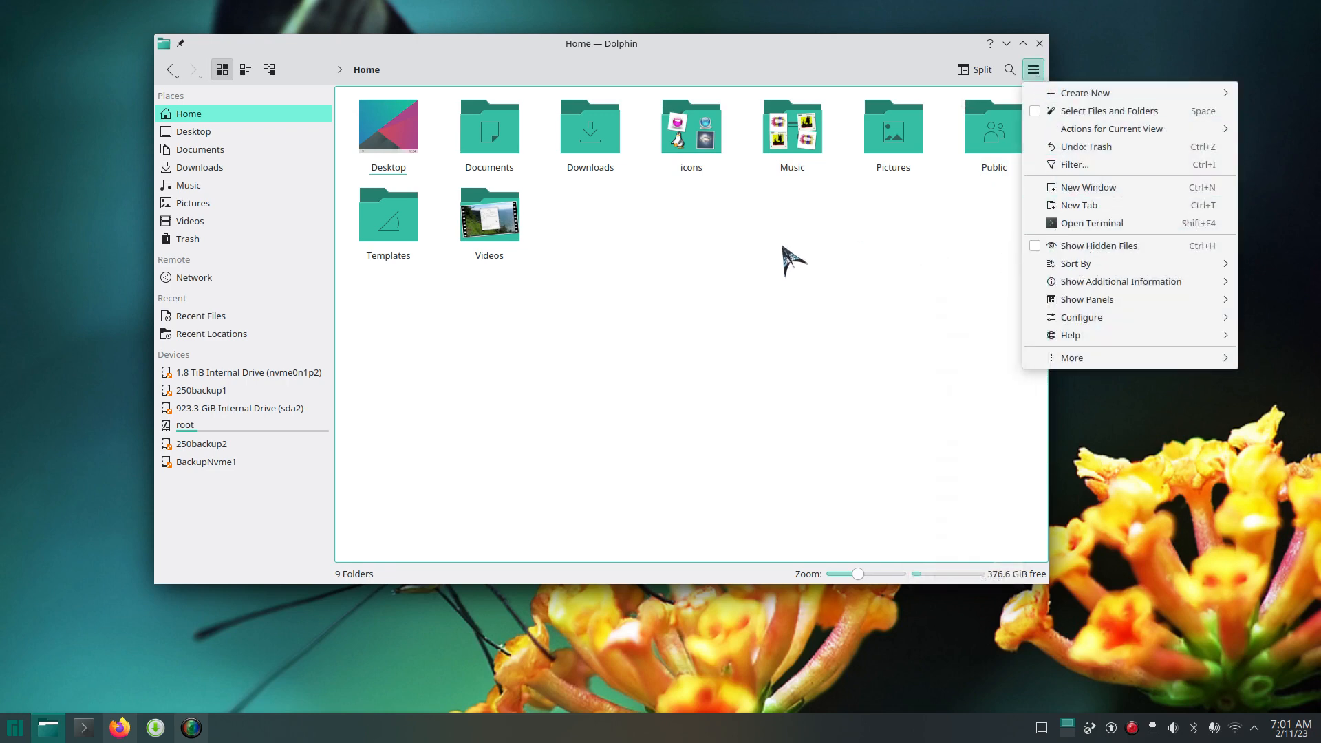
pyautogui.click(743, 275)
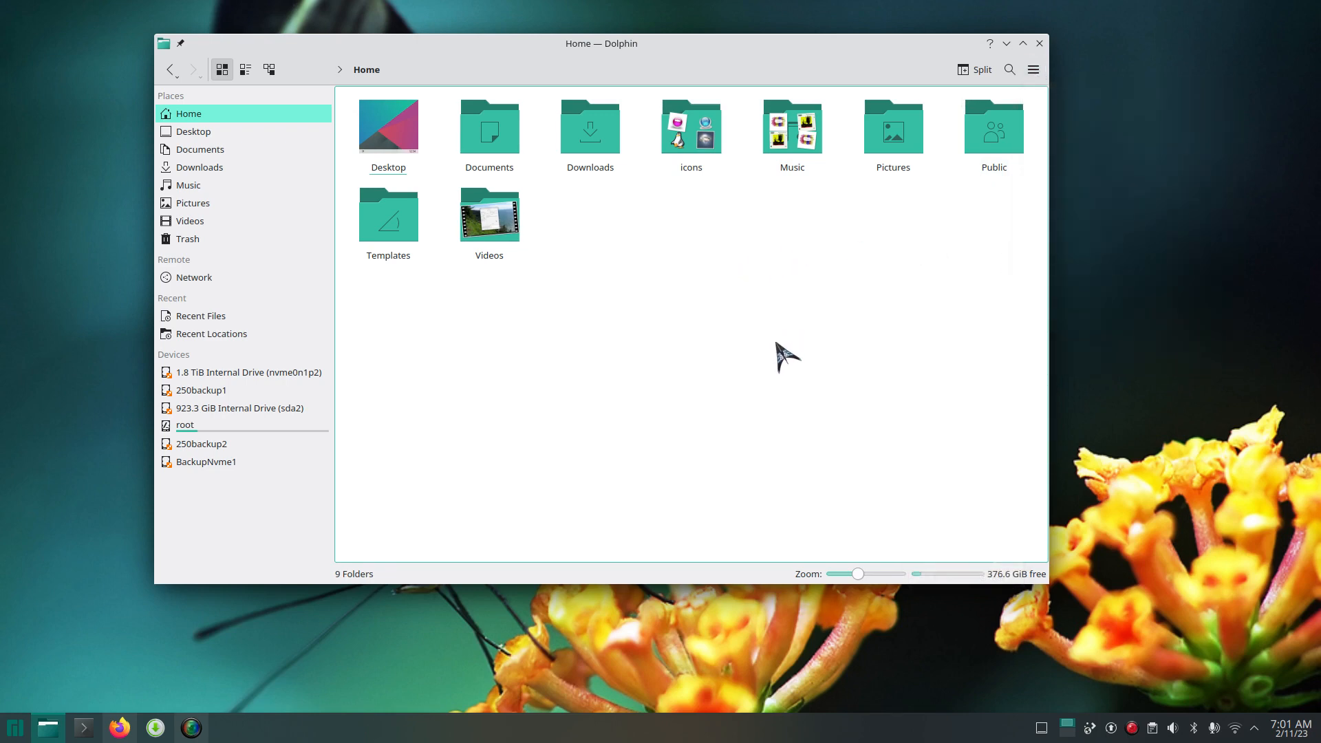
pyautogui.hotkey('alt', '.')
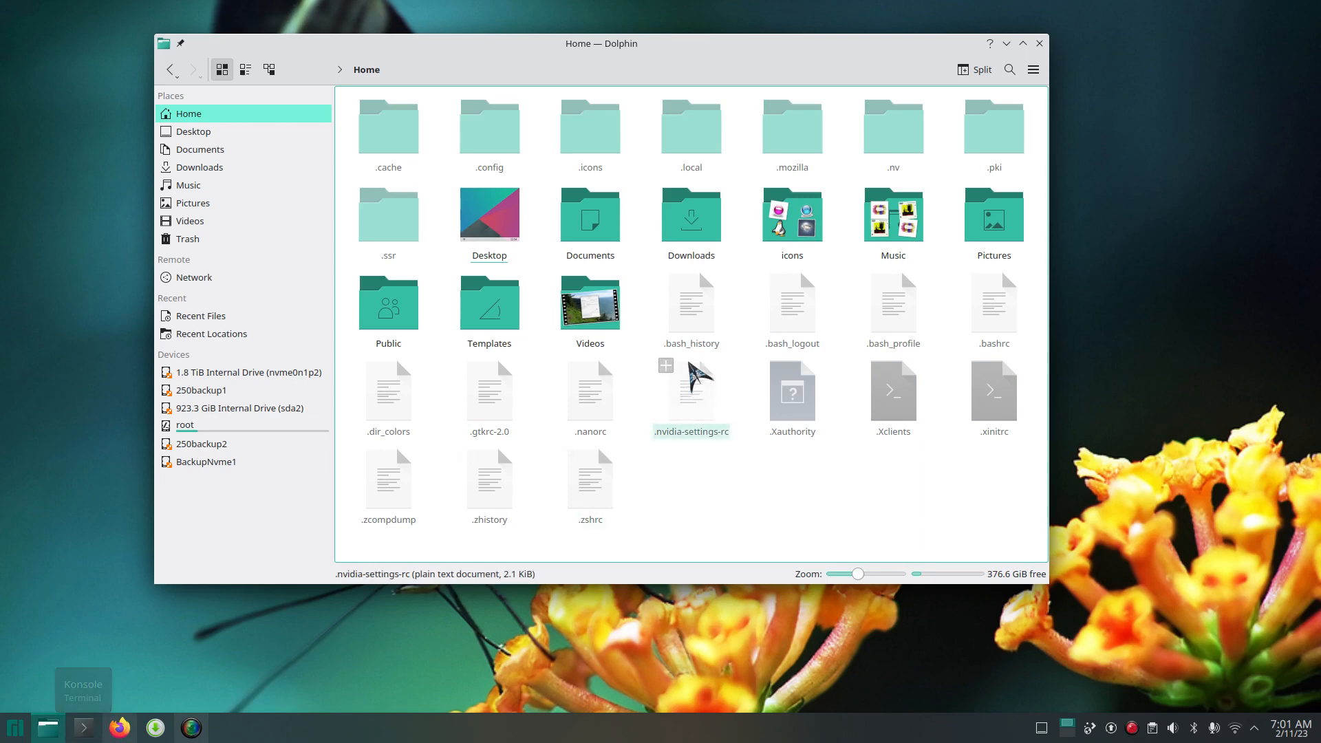
# - View the .bash_history file from the Home folder in Kate, and close it without changes
pyautogui.click(680, 323)
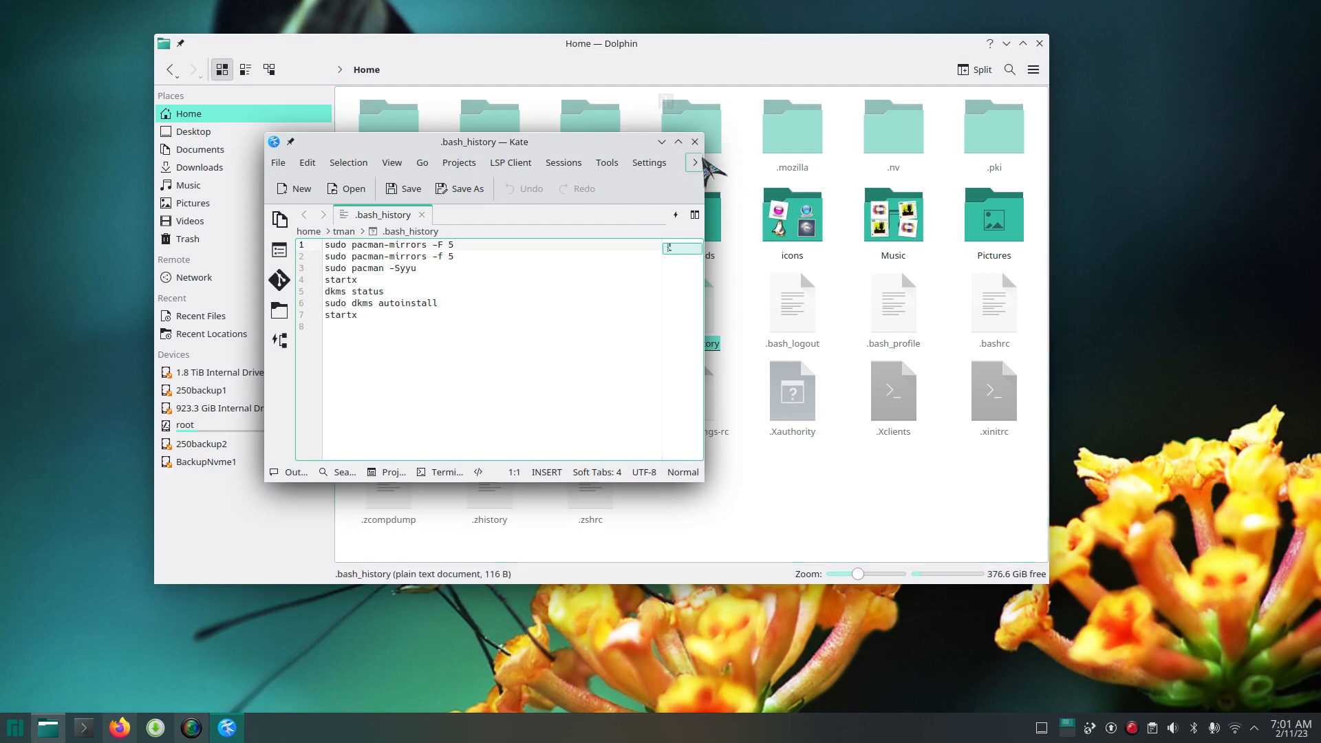
pyautogui.click(694, 141)
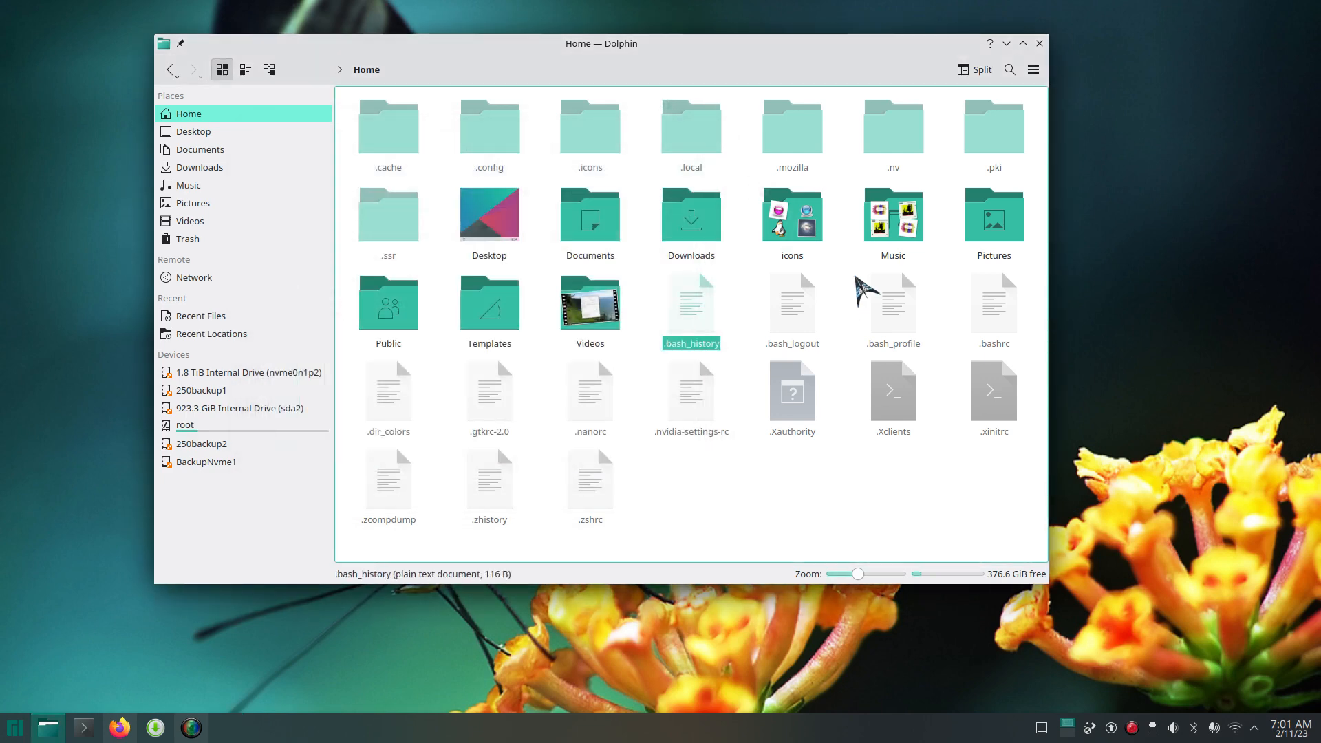
# - Run the history command in Konsole, highlight the sudo pacman -S simplescreenrecorder entry, and close Konsole
pyautogui.click(83, 727)
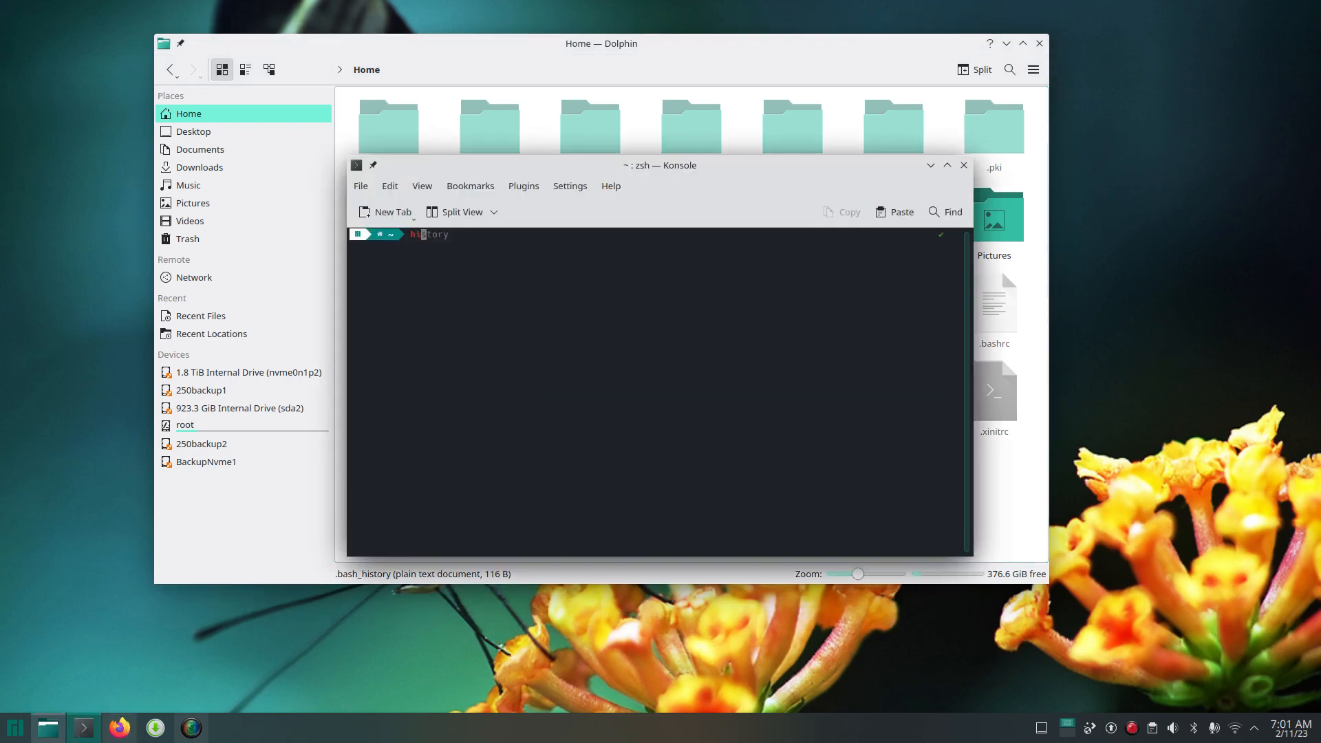
pyautogui.press('Return')
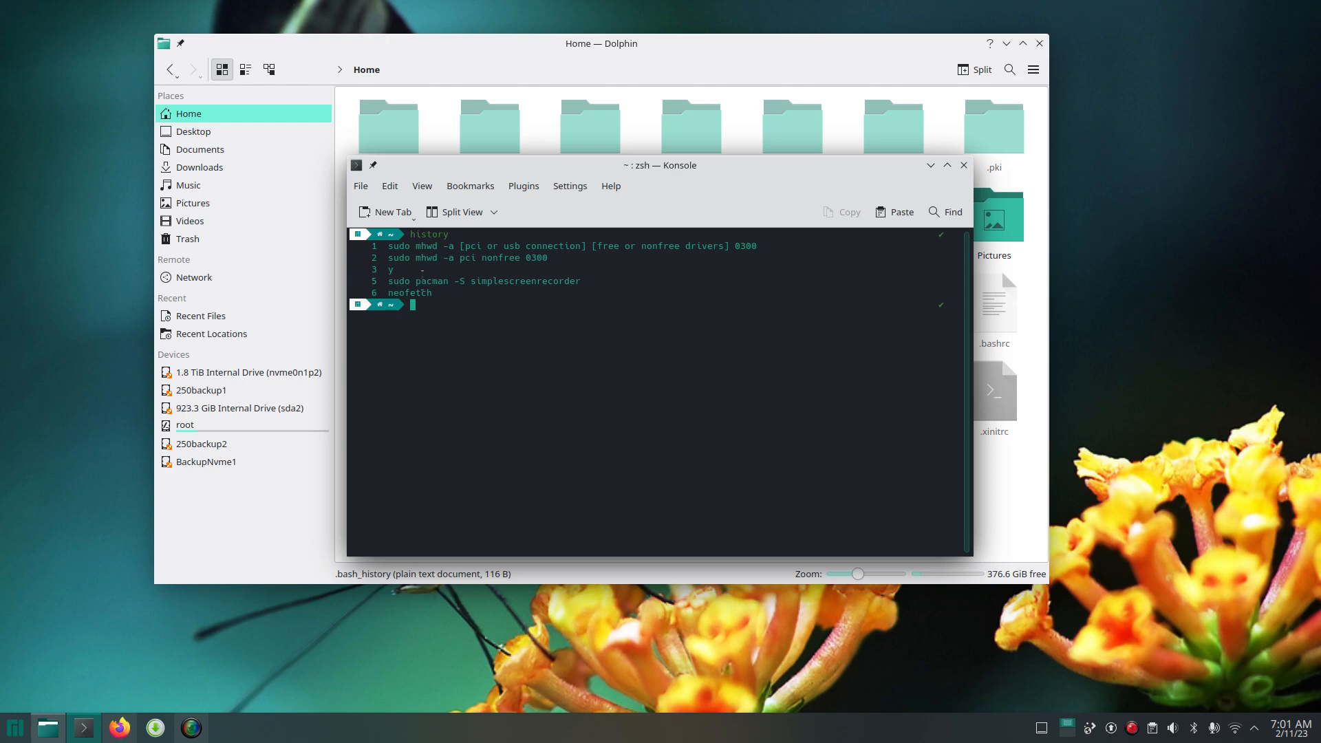
pyautogui.moveTo(383, 283); pyautogui.dragTo(526, 287)
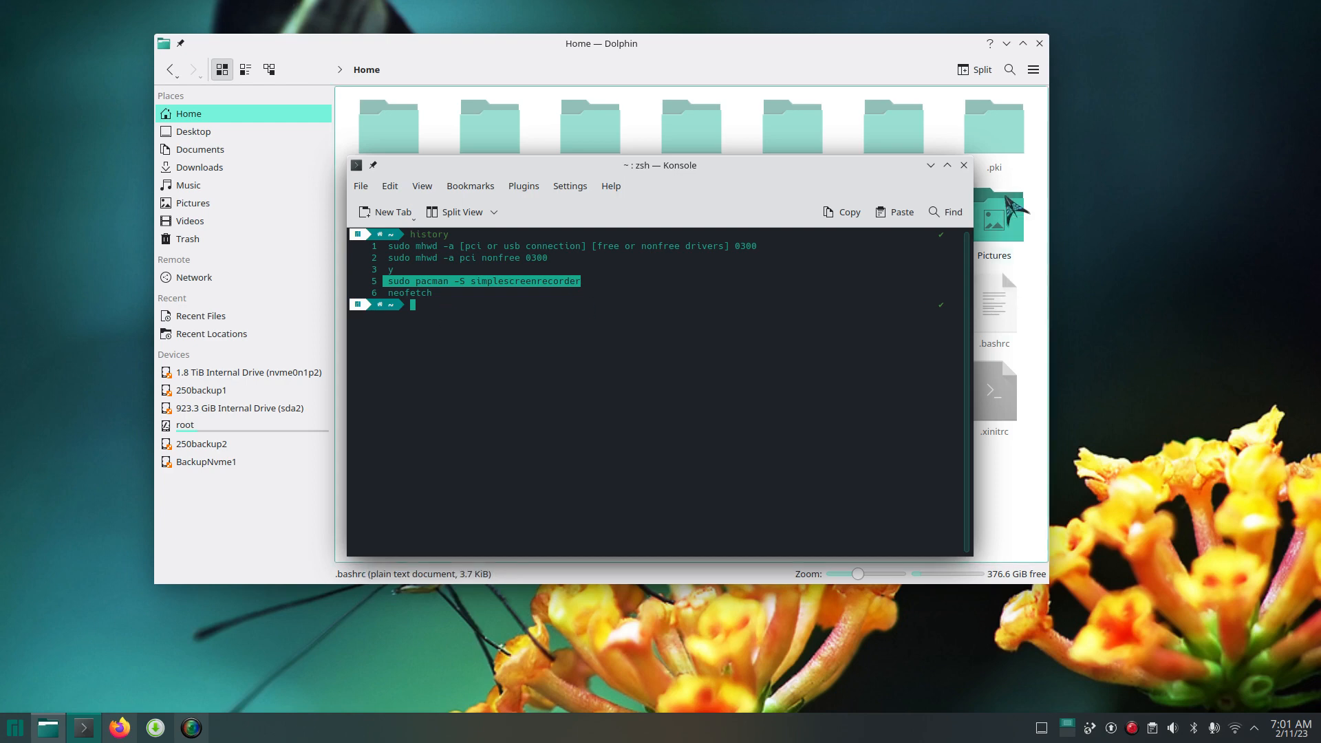
pyautogui.click(964, 165)
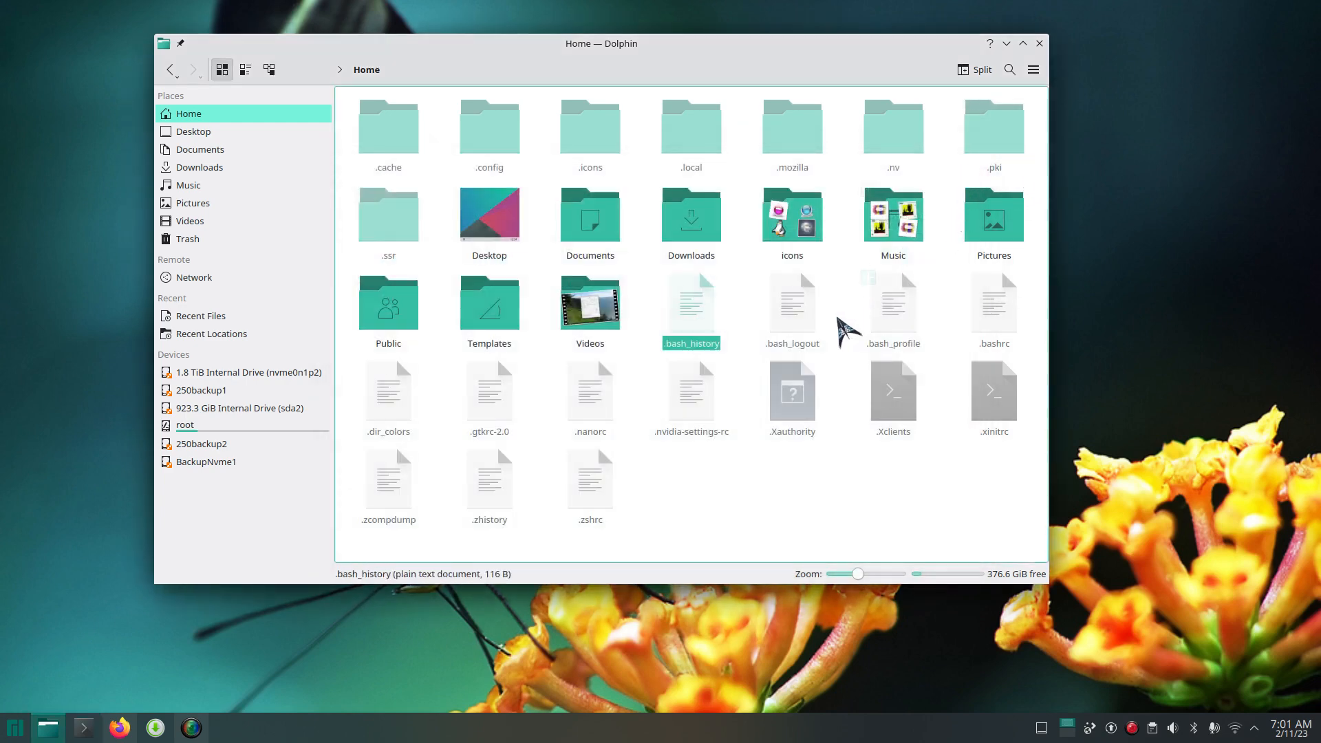
# - View .bash_history and .zhistory from Home in Kate, highlight the neofetch and history entries in .zhistory, and close both without changes
pyautogui.doubleClick(691, 307)
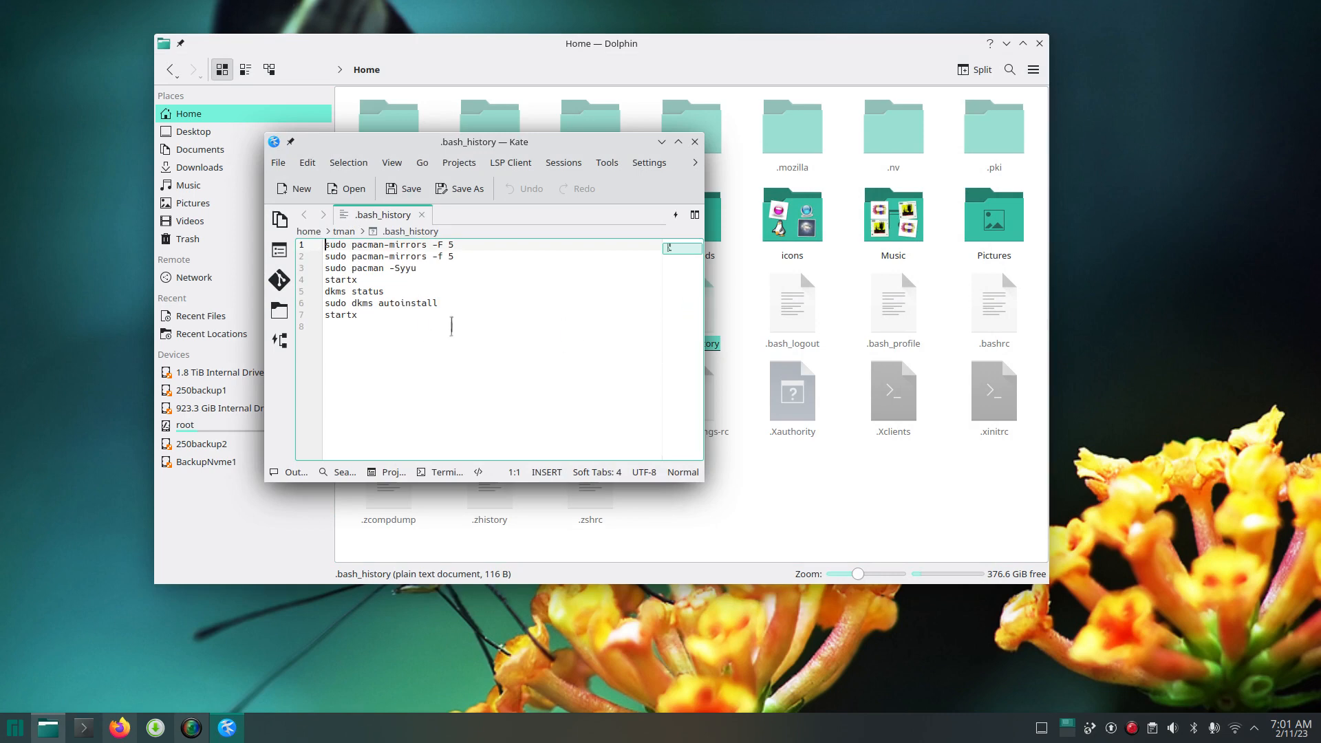
pyautogui.click(694, 141)
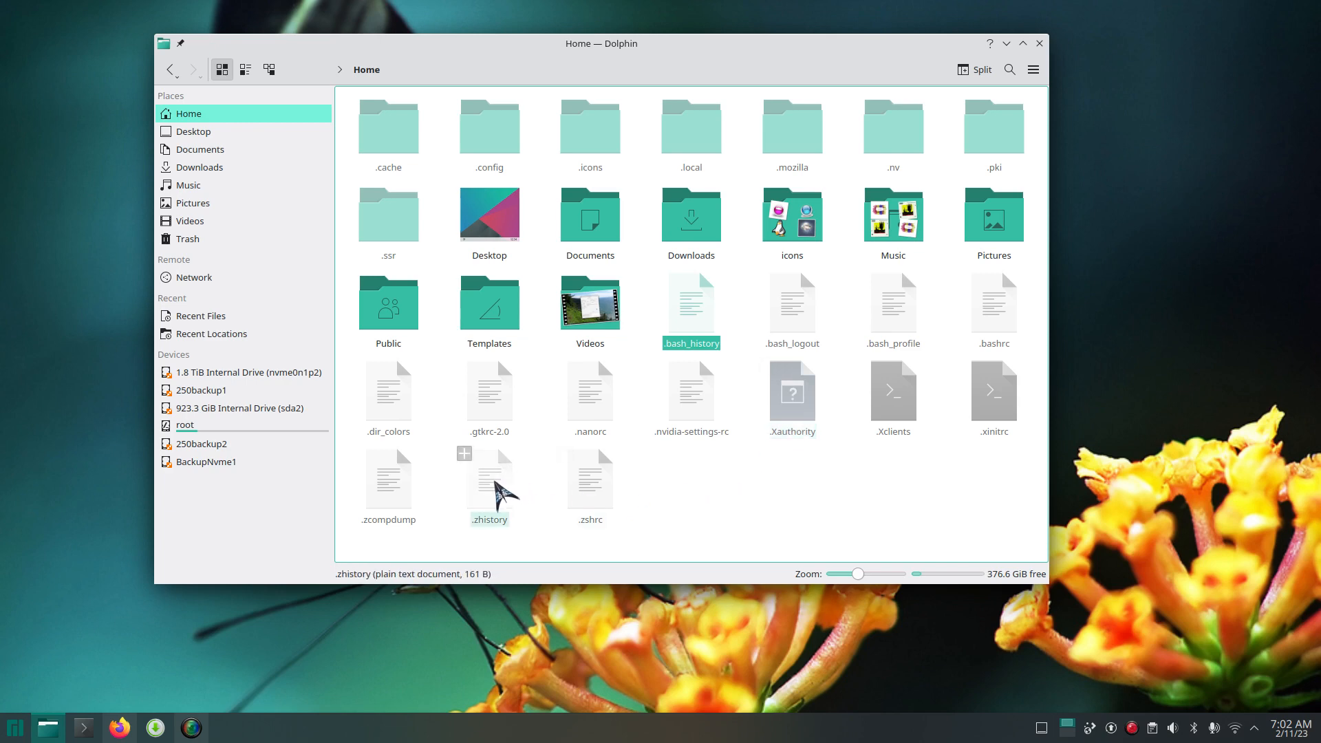
pyautogui.doubleClick(500, 491)
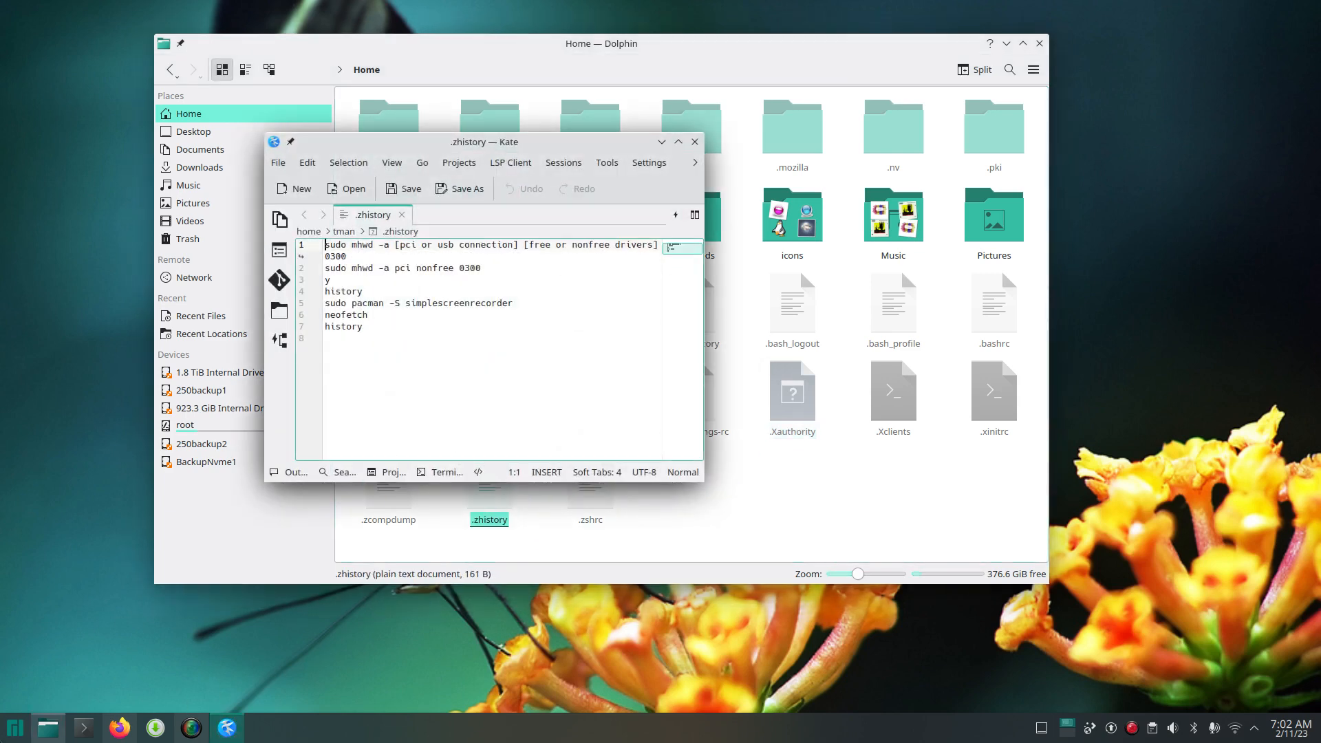
pyautogui.click(83, 728)
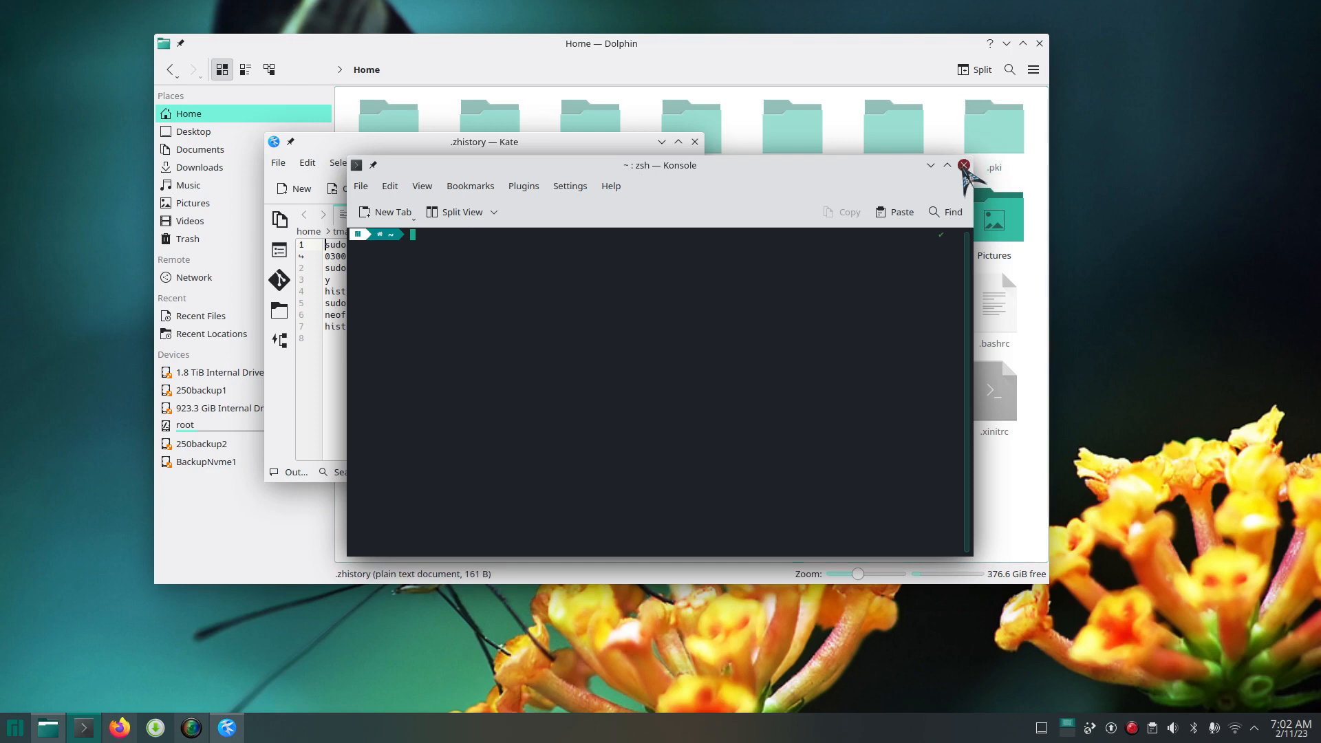
pyautogui.click(963, 165)
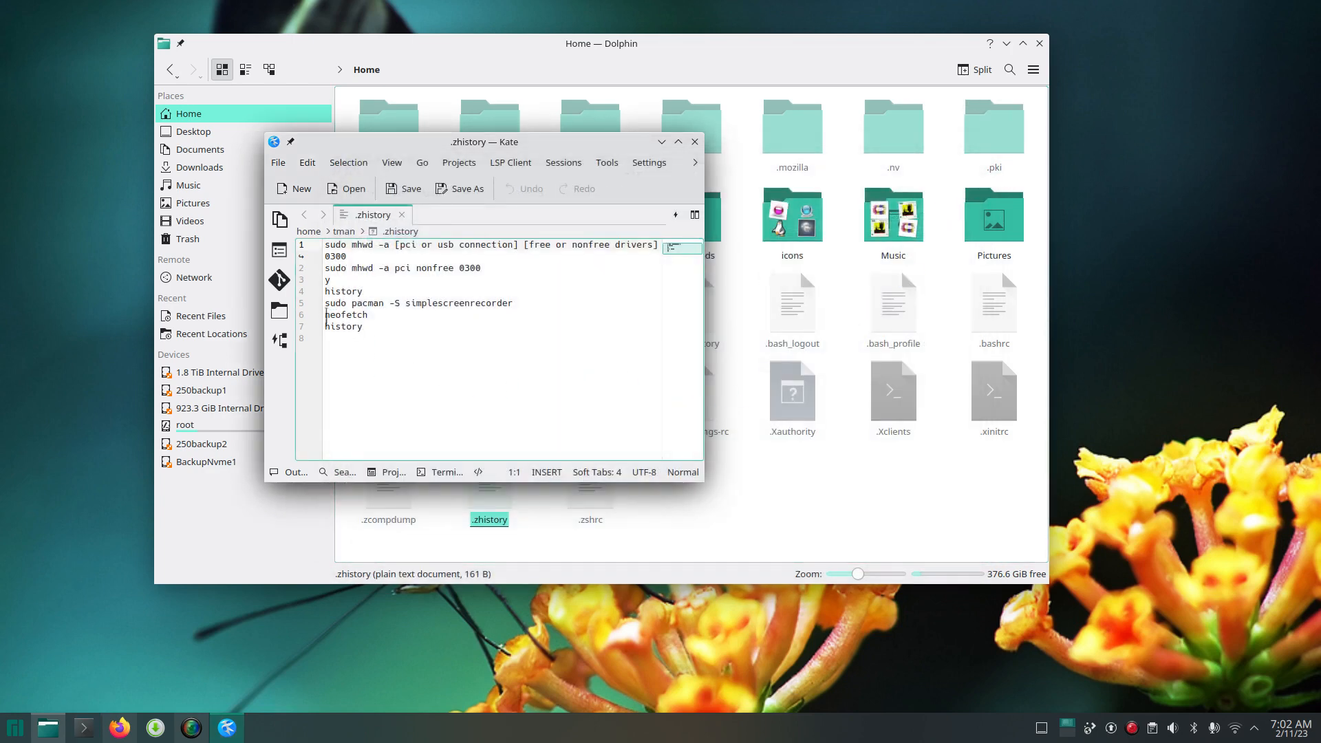
pyautogui.moveTo(328, 315); pyautogui.dragTo(399, 328)
pyautogui.click(695, 142)
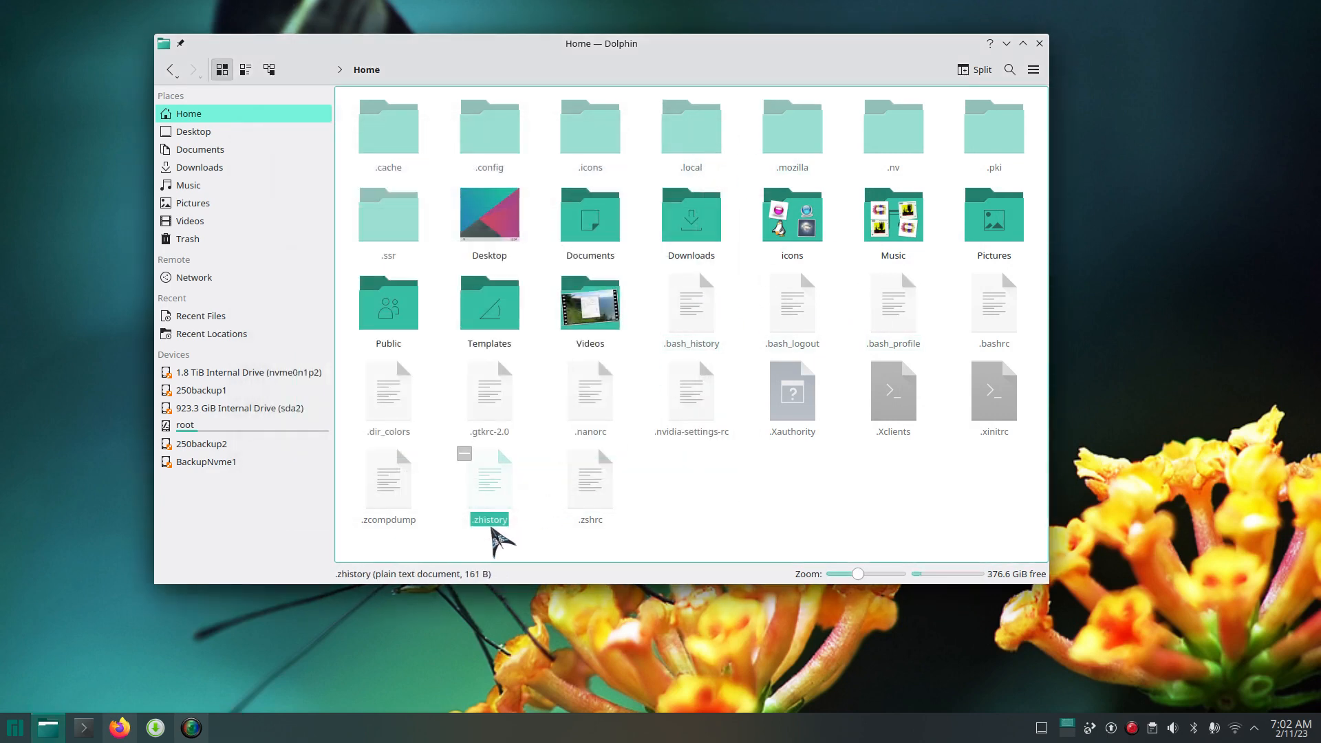
pyautogui.click(770, 506)
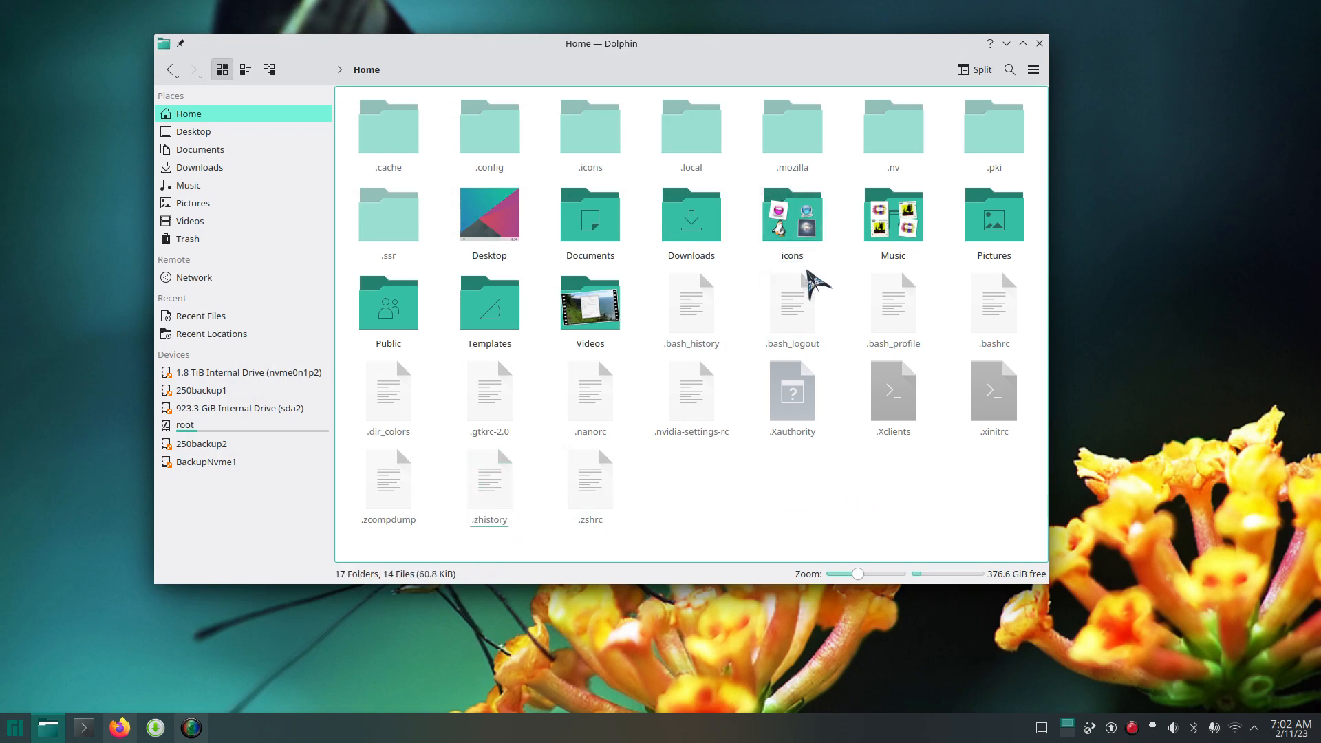
# - Check the hidden .icons folder, and copy the Radioactive folder from mouse pointers in Downloads to the clipboard
pyautogui.doubleClick(588, 134)
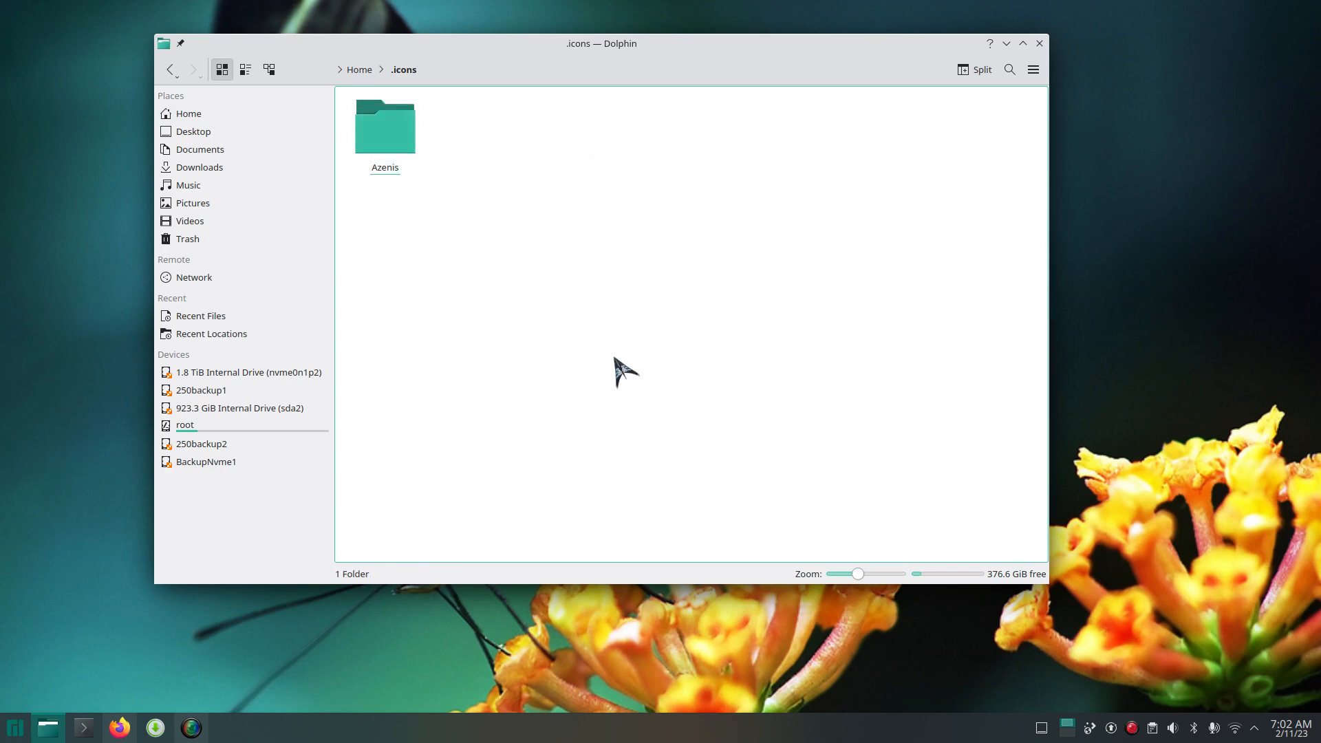
pyautogui.click(230, 169)
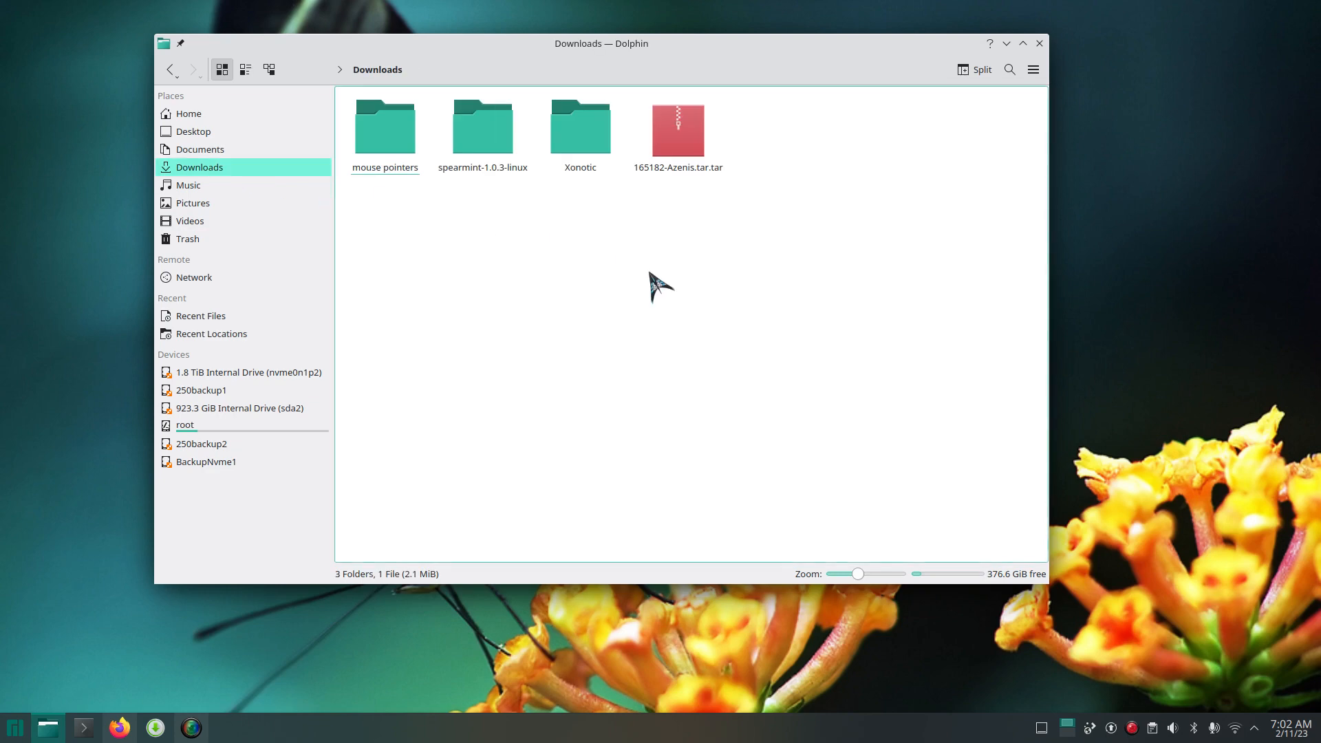
pyautogui.click(386, 141)
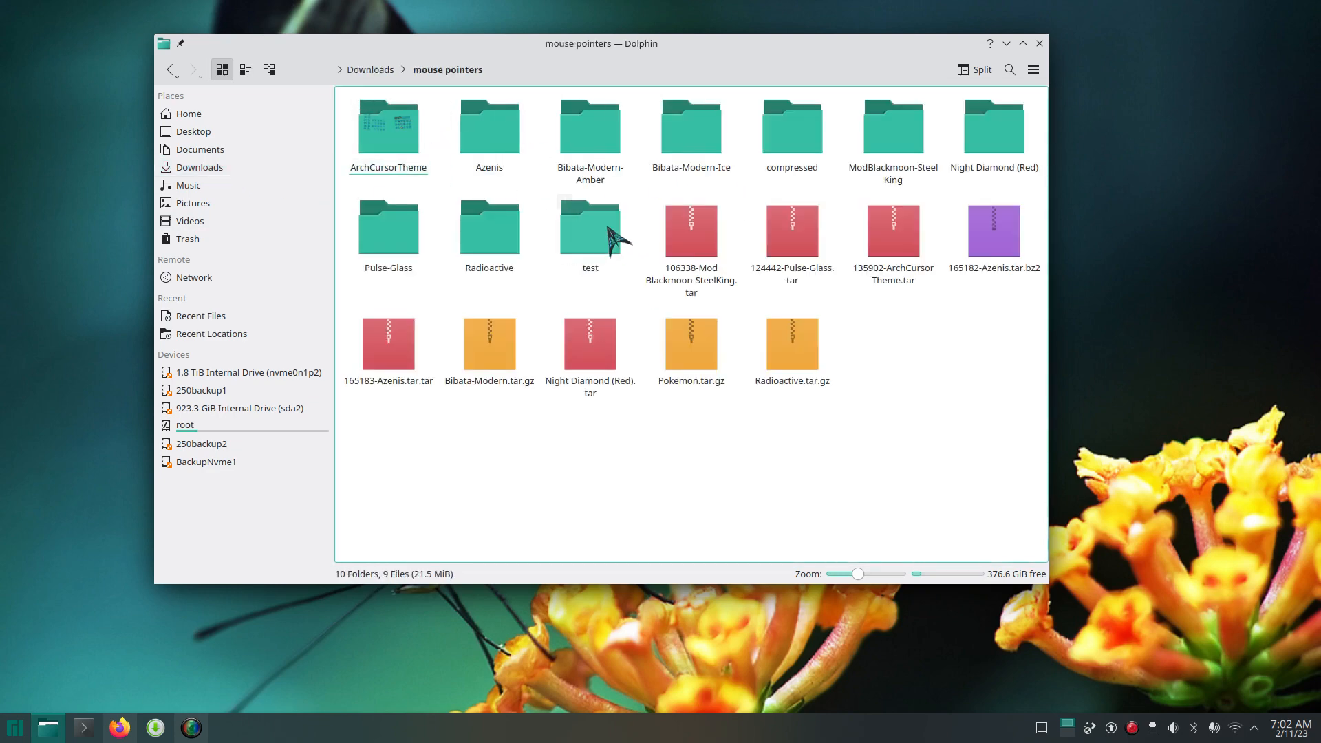
pyautogui.rightClick(491, 226)
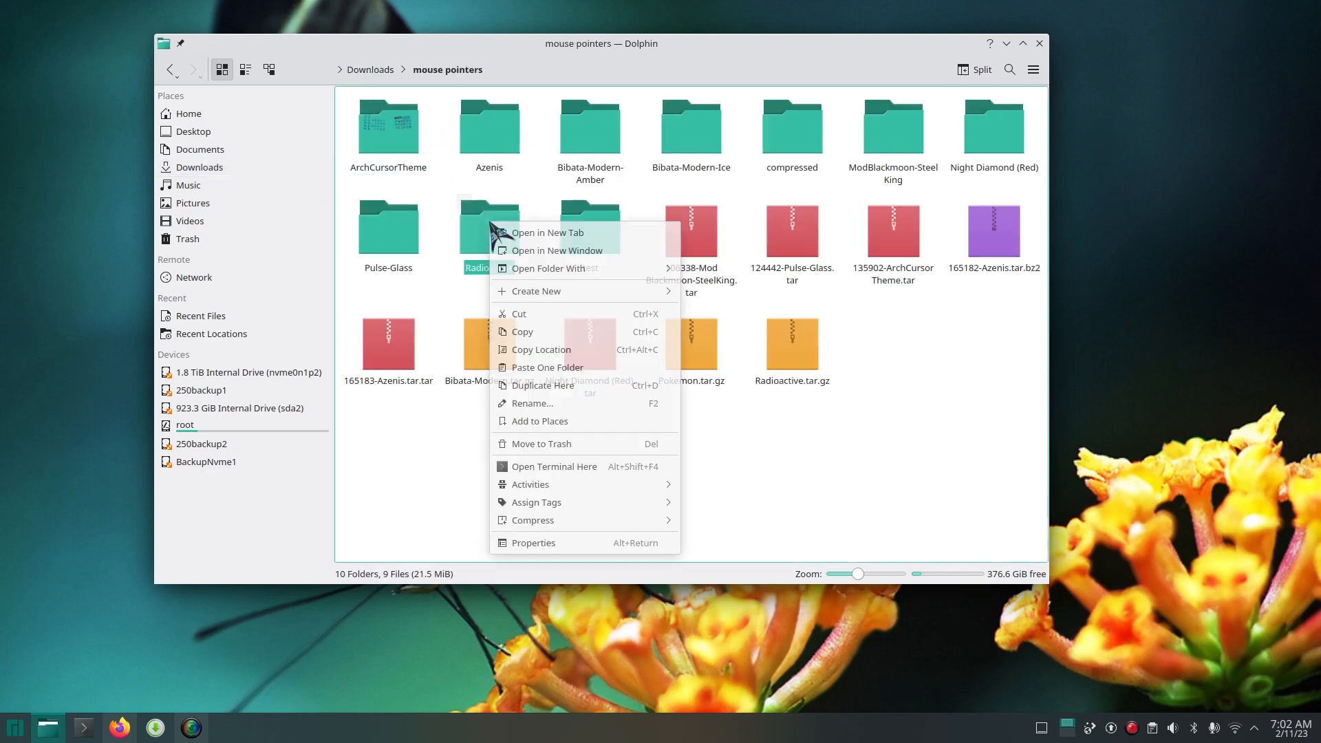
pyautogui.click(578, 332)
# - Paste the Radioactive folder into the hidden .icons folder in Home
pyautogui.click(196, 113)
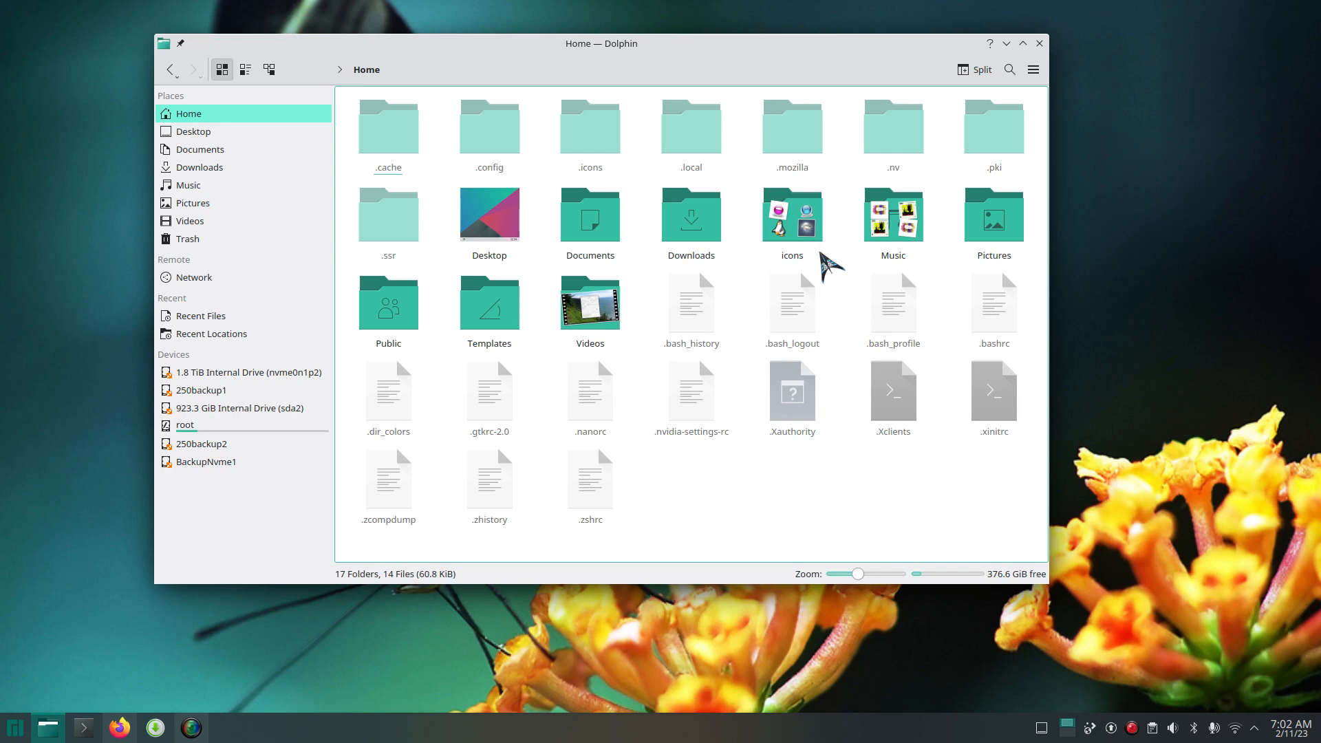
pyautogui.doubleClick(596, 139)
pyautogui.rightClick(565, 183)
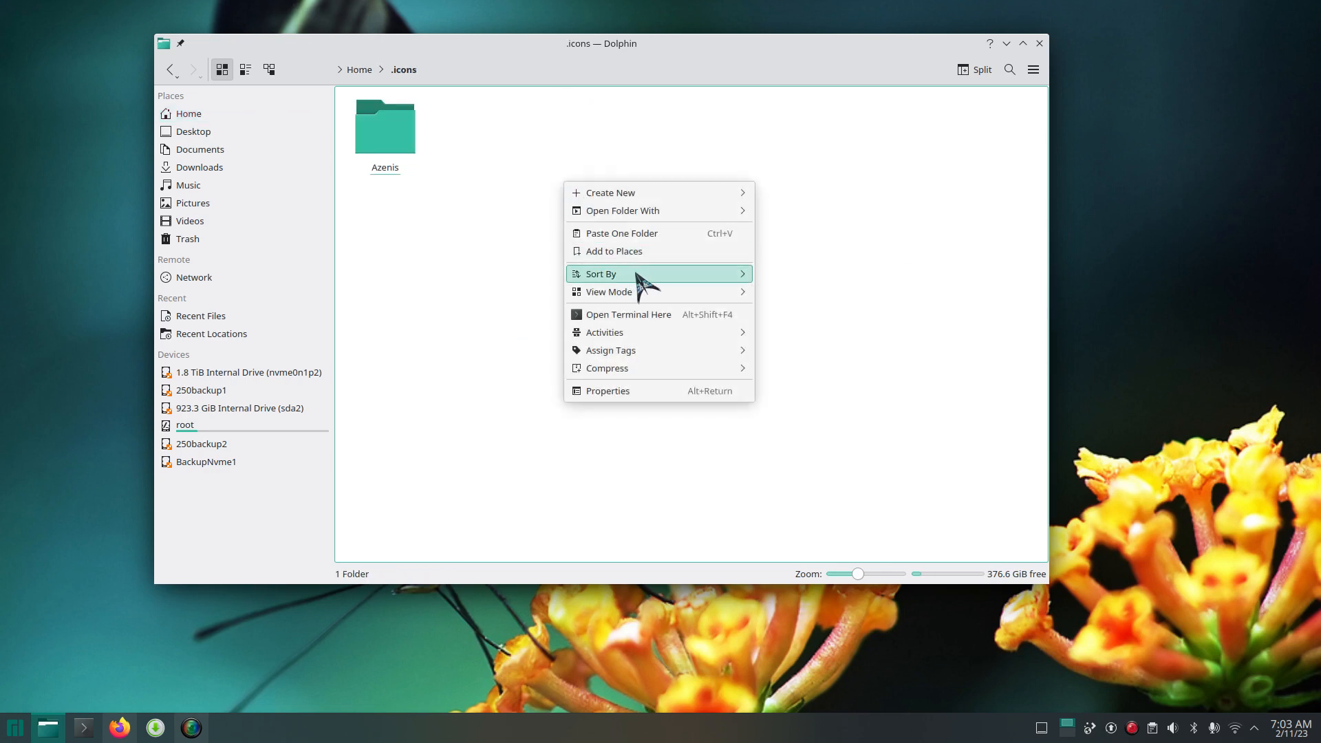
pyautogui.click(640, 234)
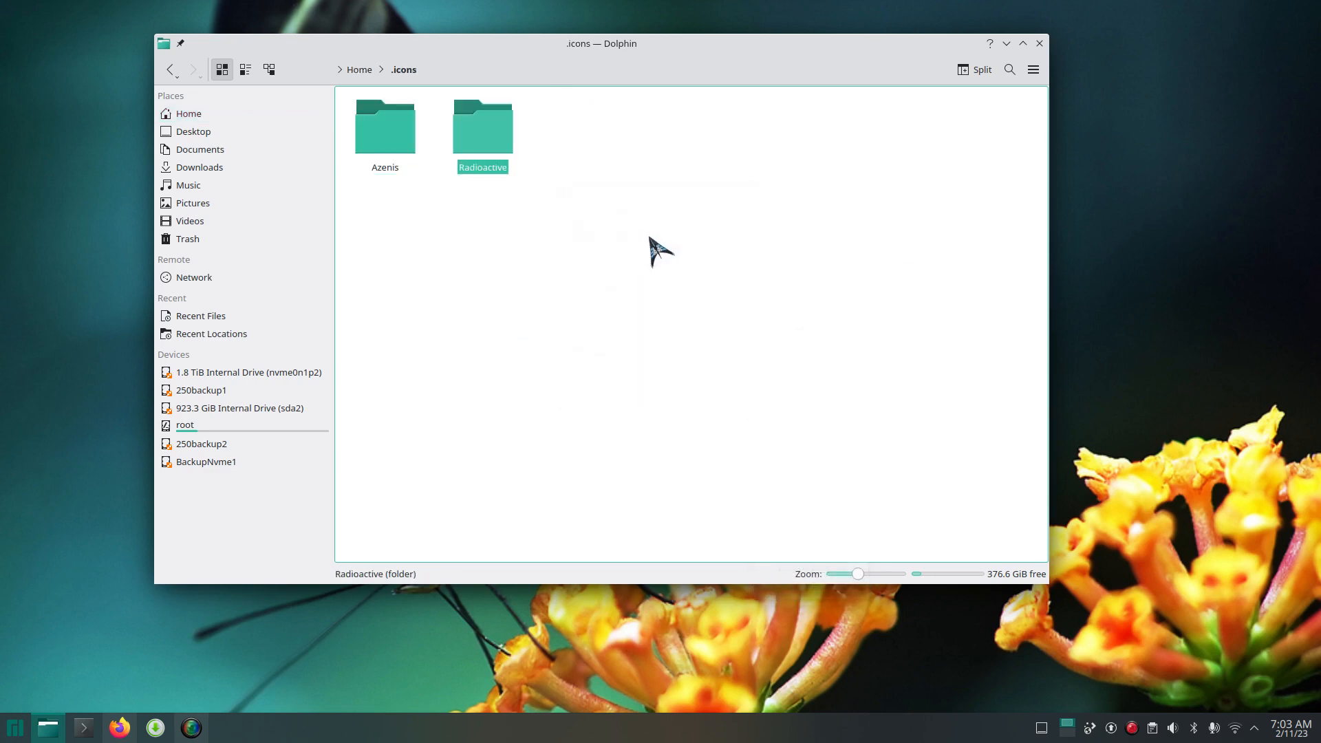
pyautogui.click(650, 251)
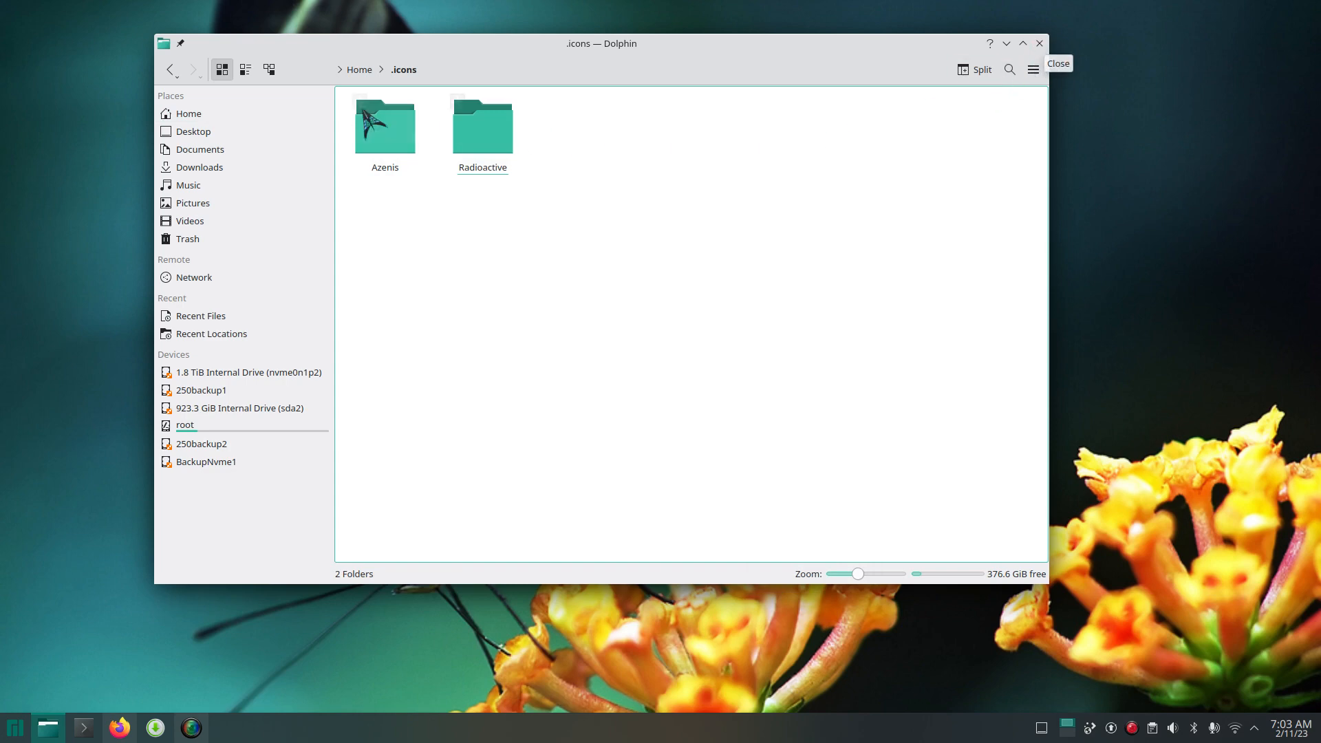
# - Browse the image files in Home's regular icons folder, return to Home, and close the file manager
pyautogui.click(363, 71)
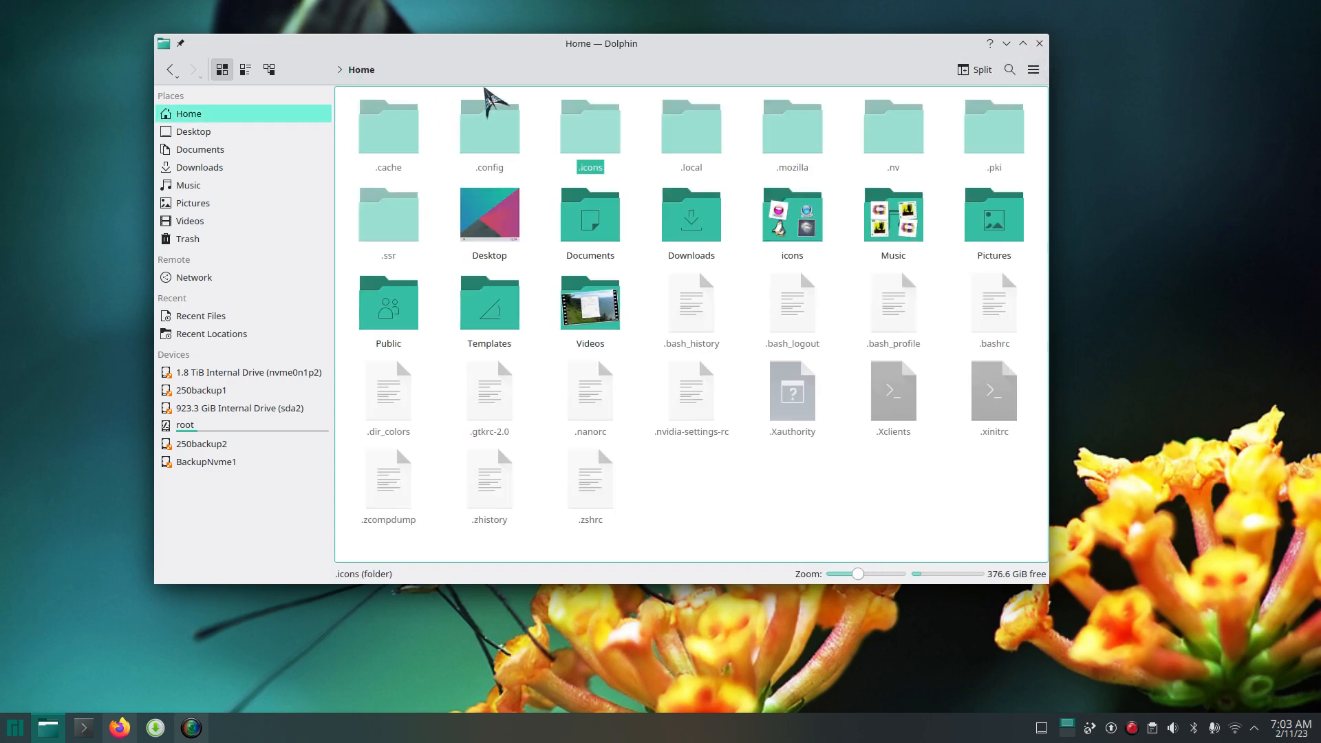
pyautogui.doubleClick(792, 230)
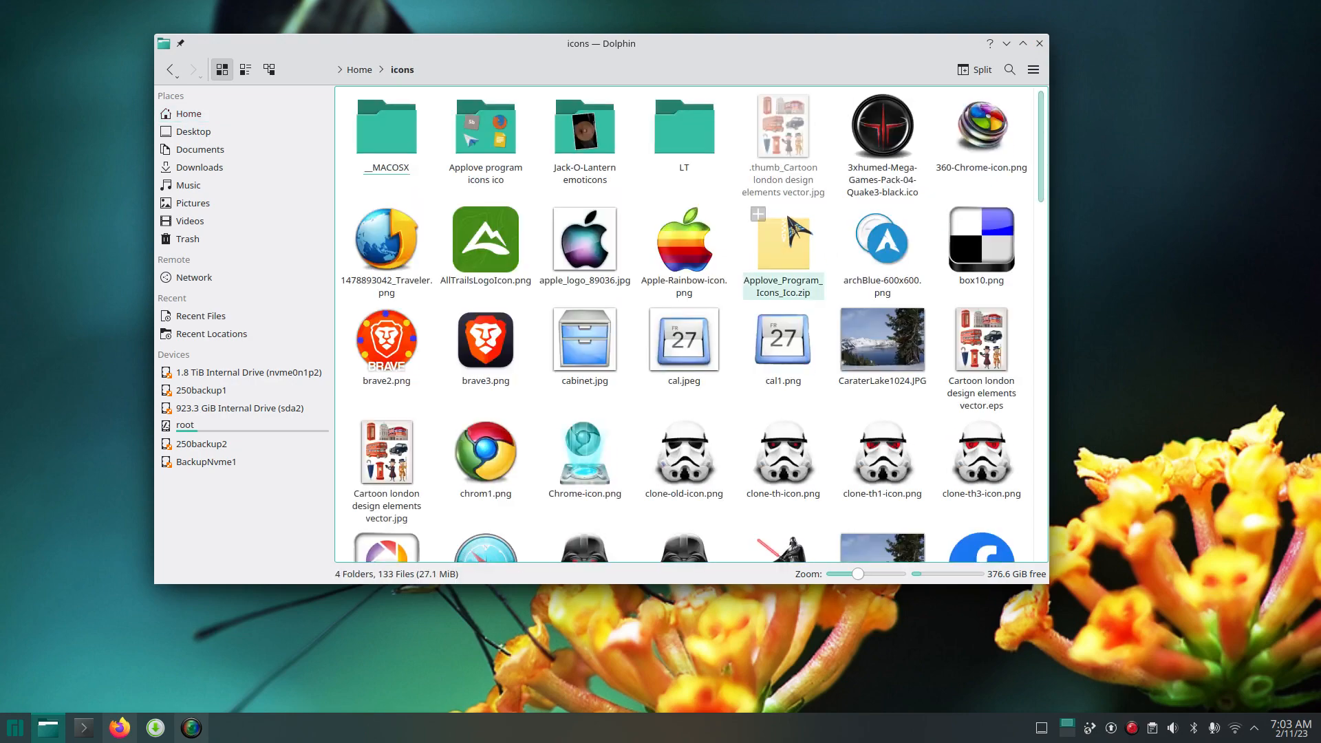
pyautogui.scroll(-2, 805, 317)
pyautogui.scroll(-4, 804, 313)
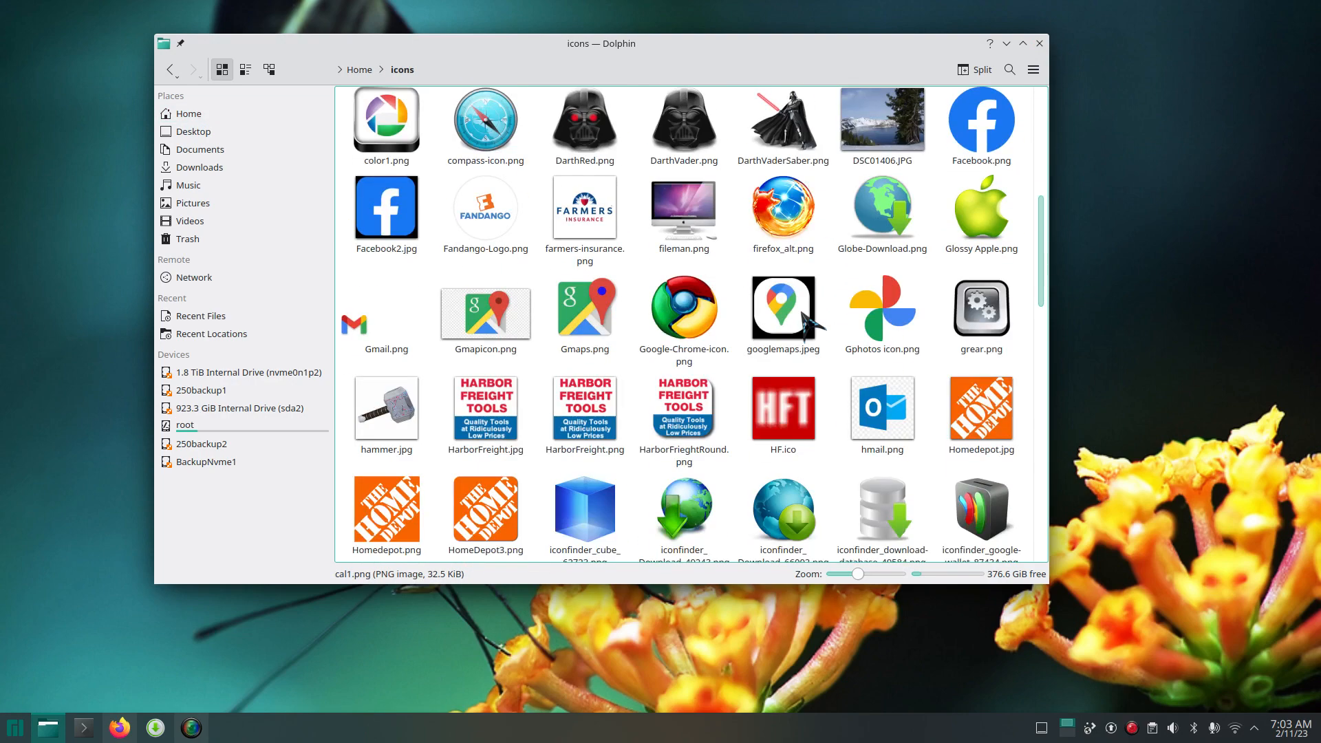
pyautogui.scroll(3, 805, 311)
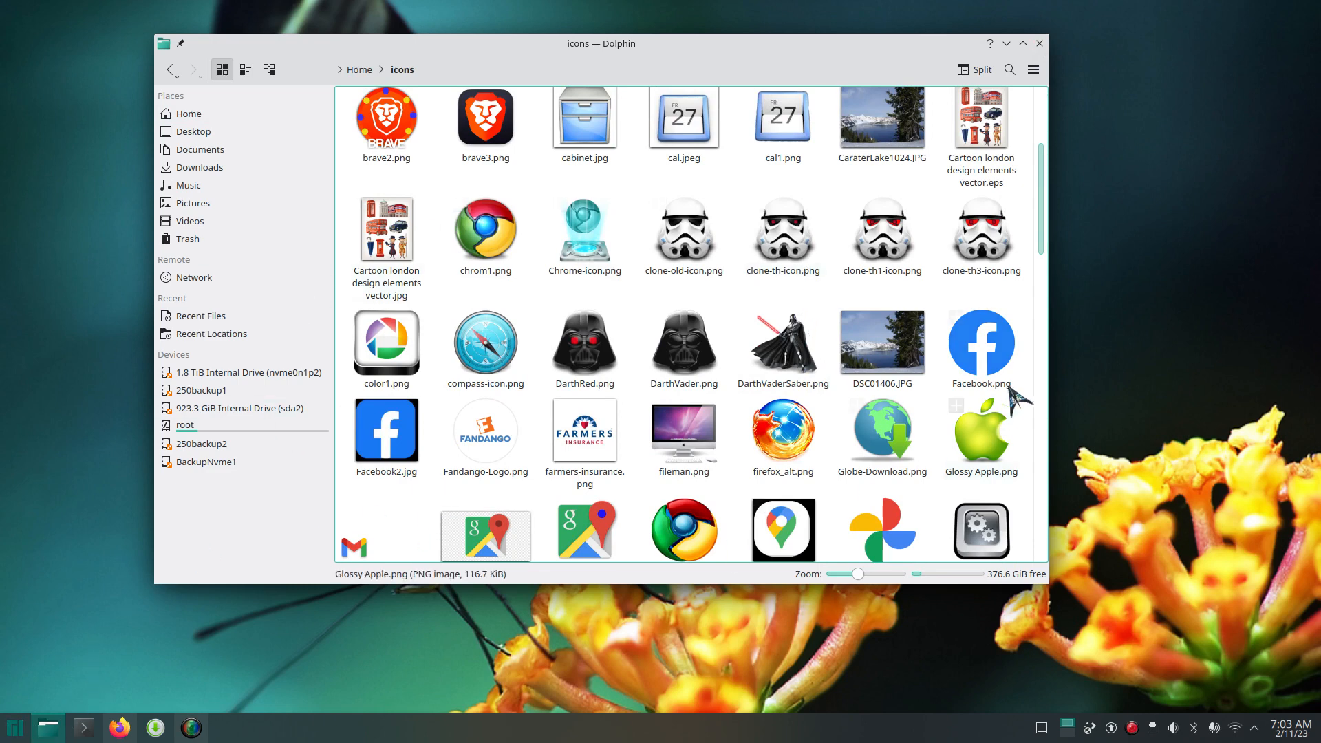
pyautogui.scroll(1, 604, 274)
pyautogui.scroll(5, 604, 273)
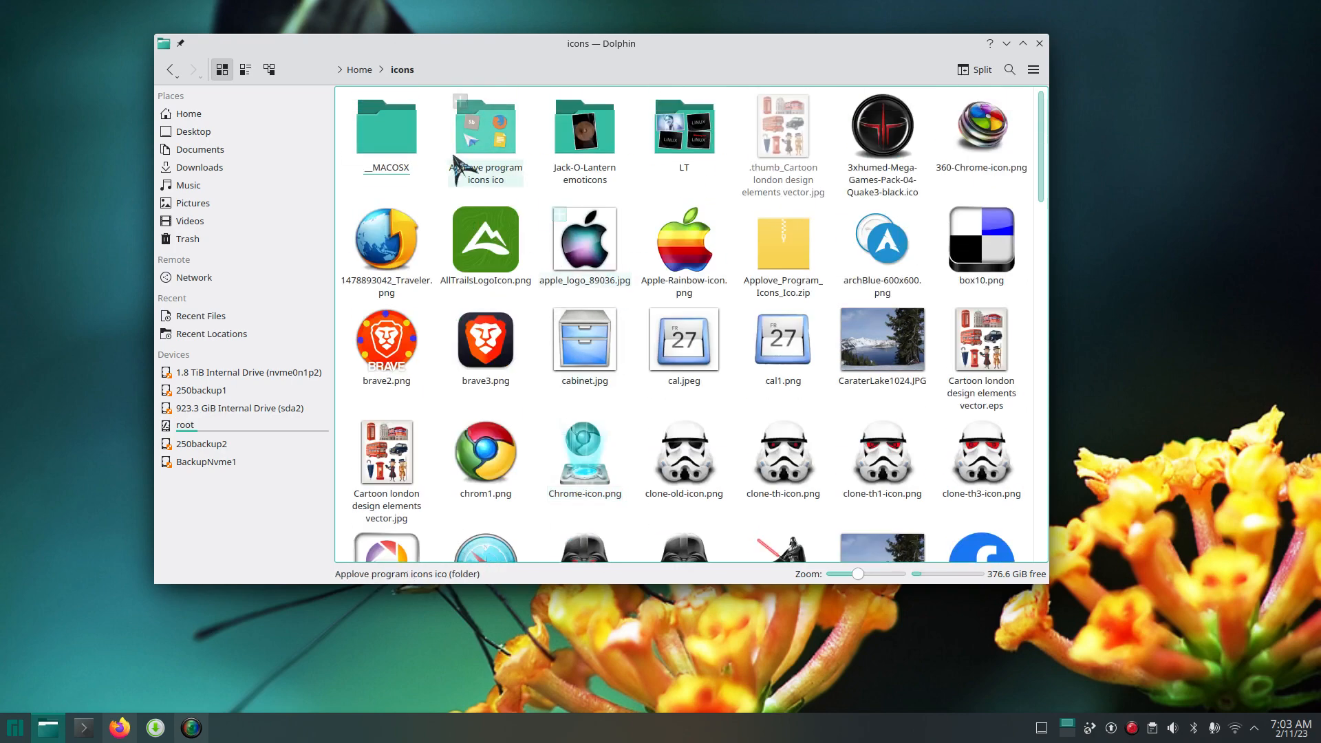
pyautogui.click(359, 69)
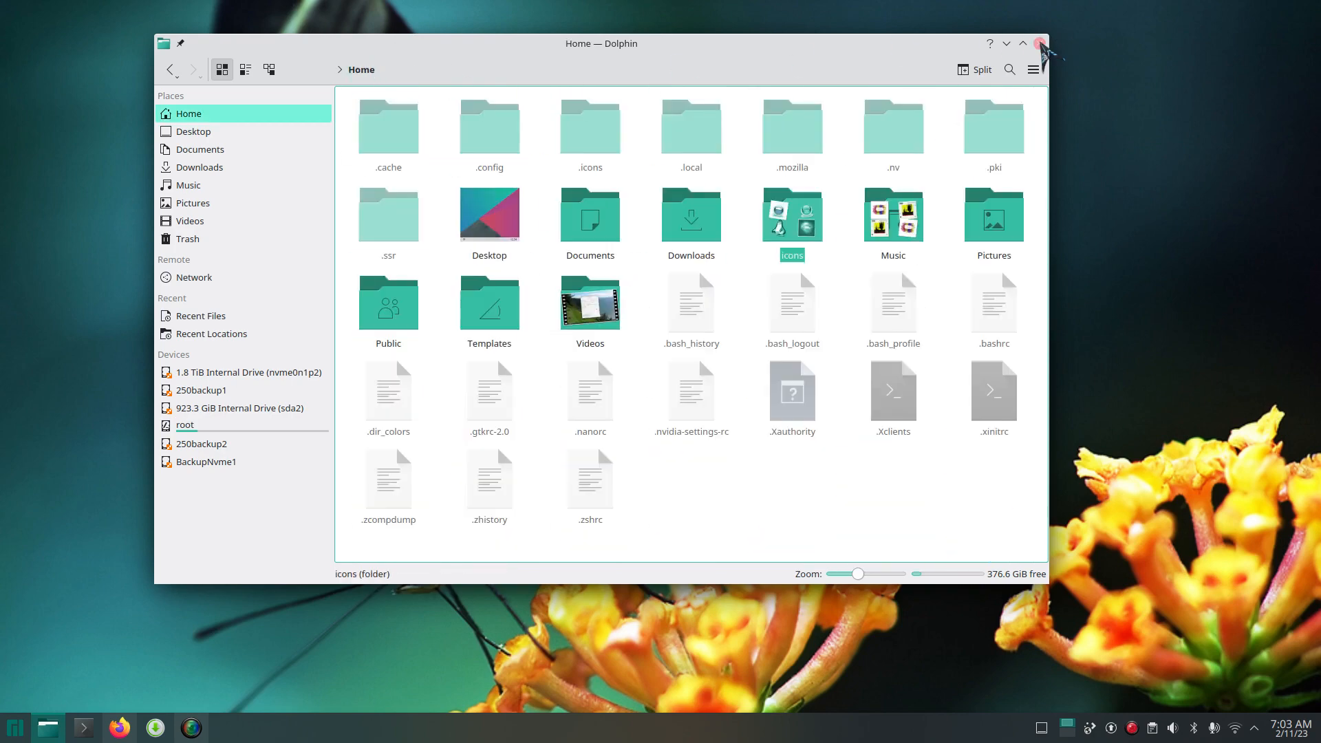
pyautogui.click(1039, 44)
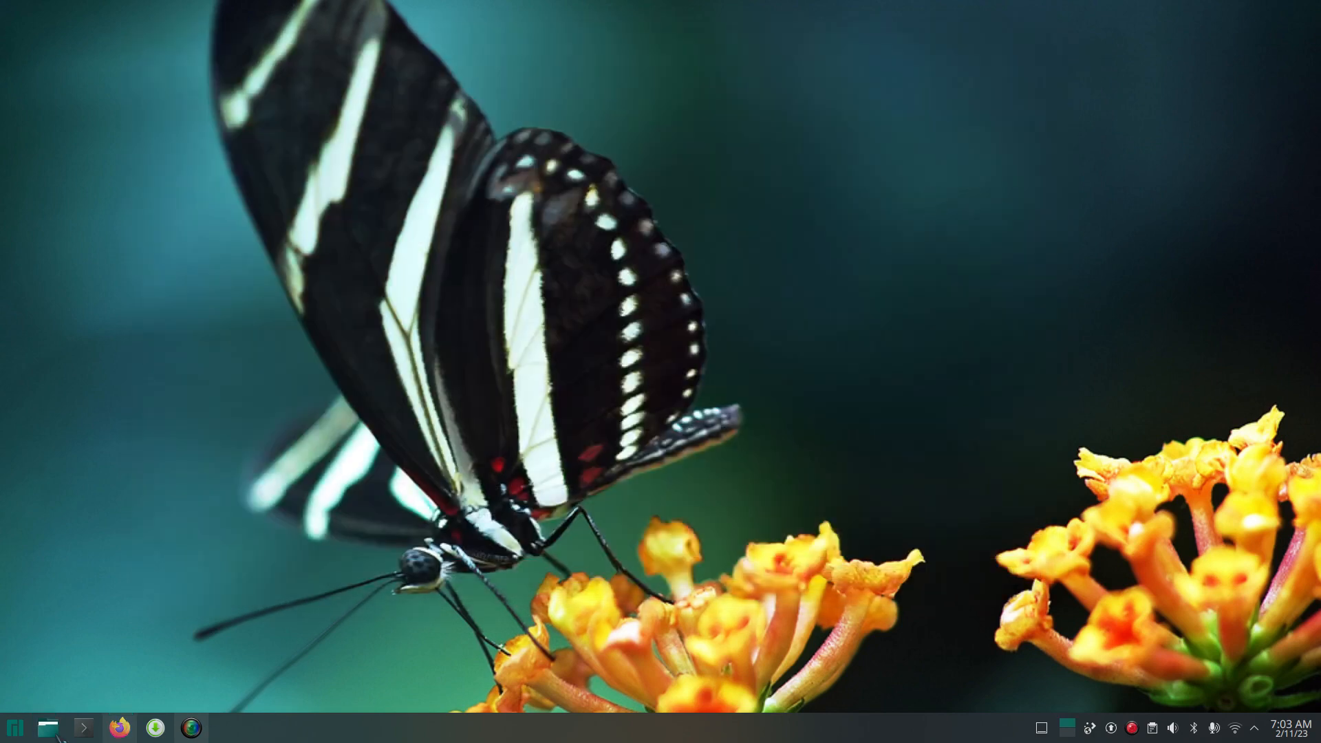
# - Switch to System Settings and open the Cursors page of the Appearance settings
pyautogui.click(15, 727)
pyautogui.click(282, 355)
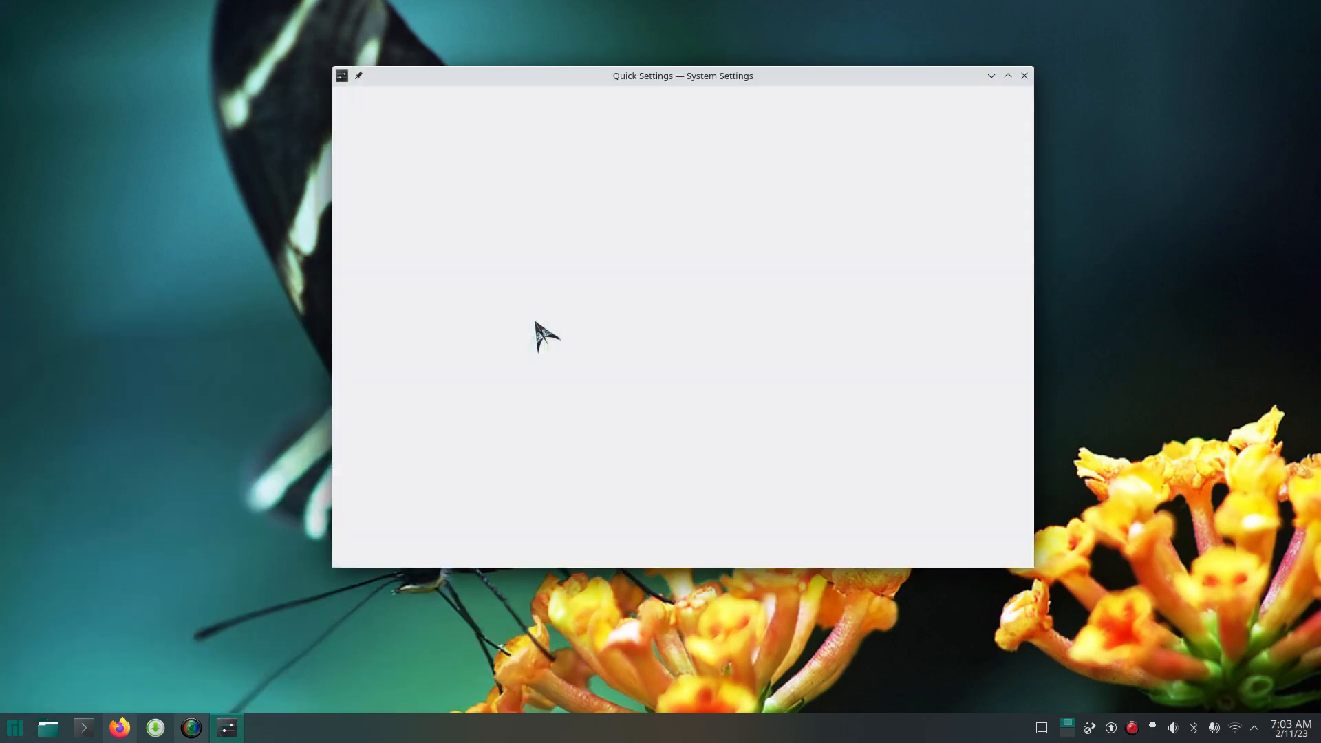
pyautogui.click(426, 127)
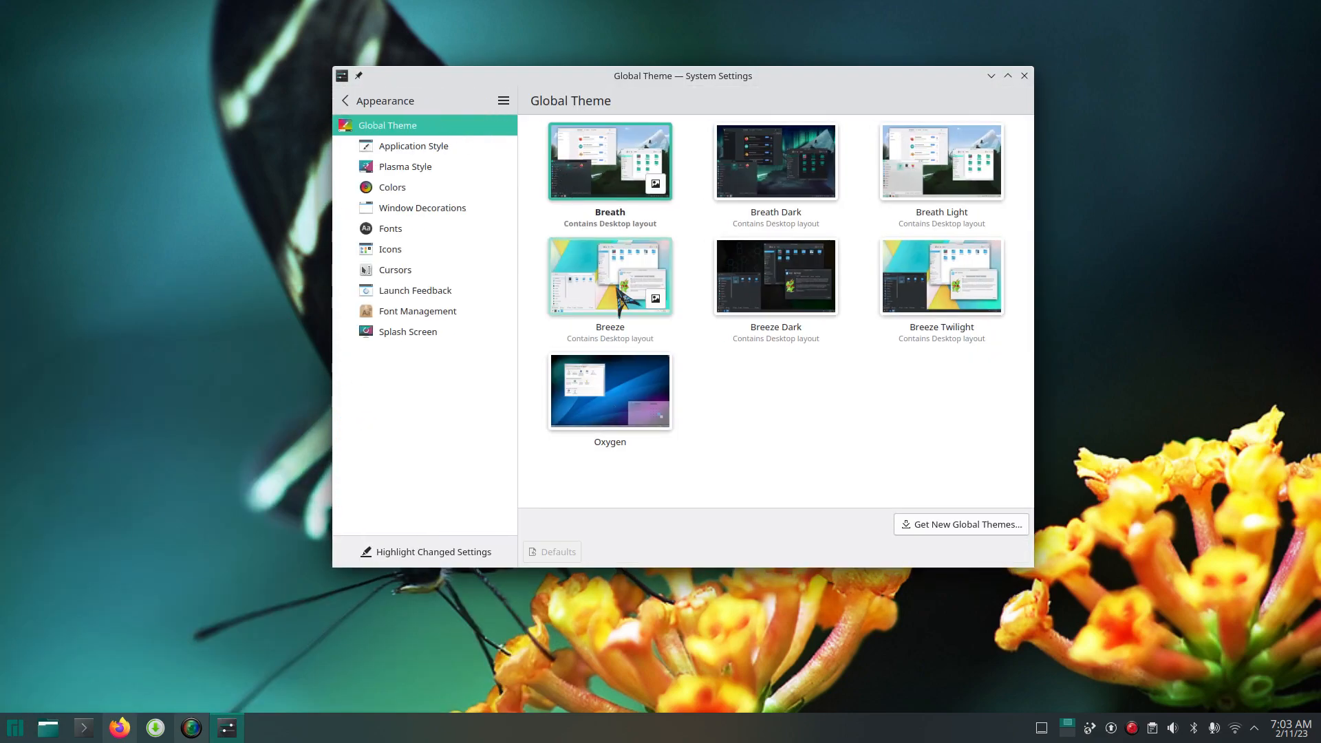
pyautogui.click(399, 269)
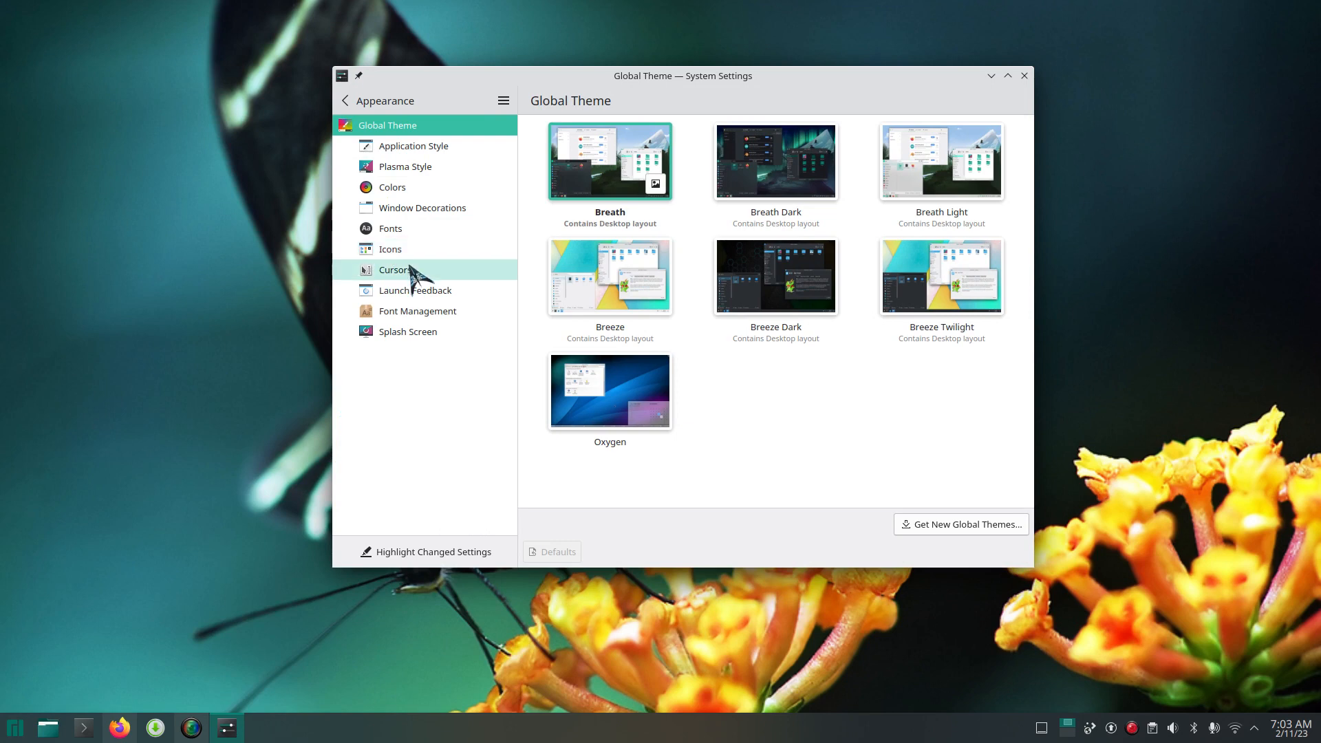
# - Choose the "Radioactive" cursor theme and apply it
pyautogui.scroll(-1, 843, 406)
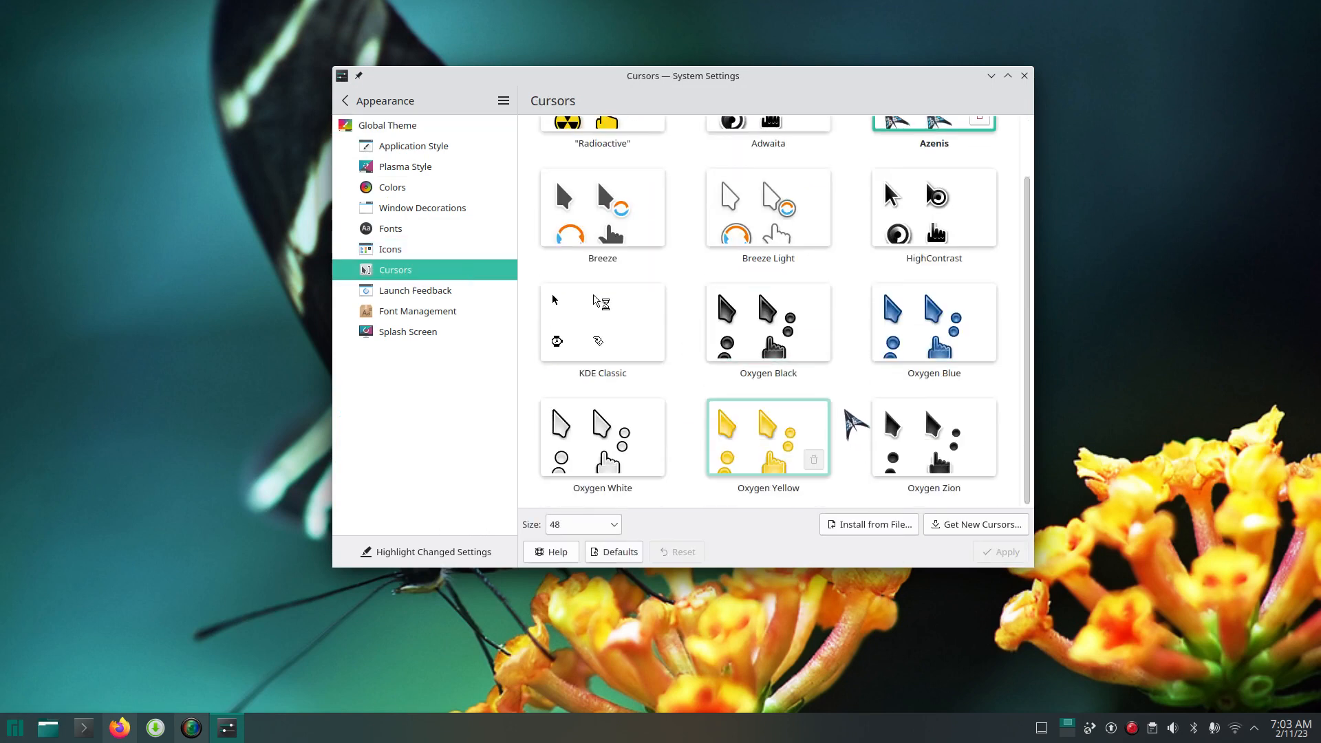
pyautogui.scroll(1, 844, 405)
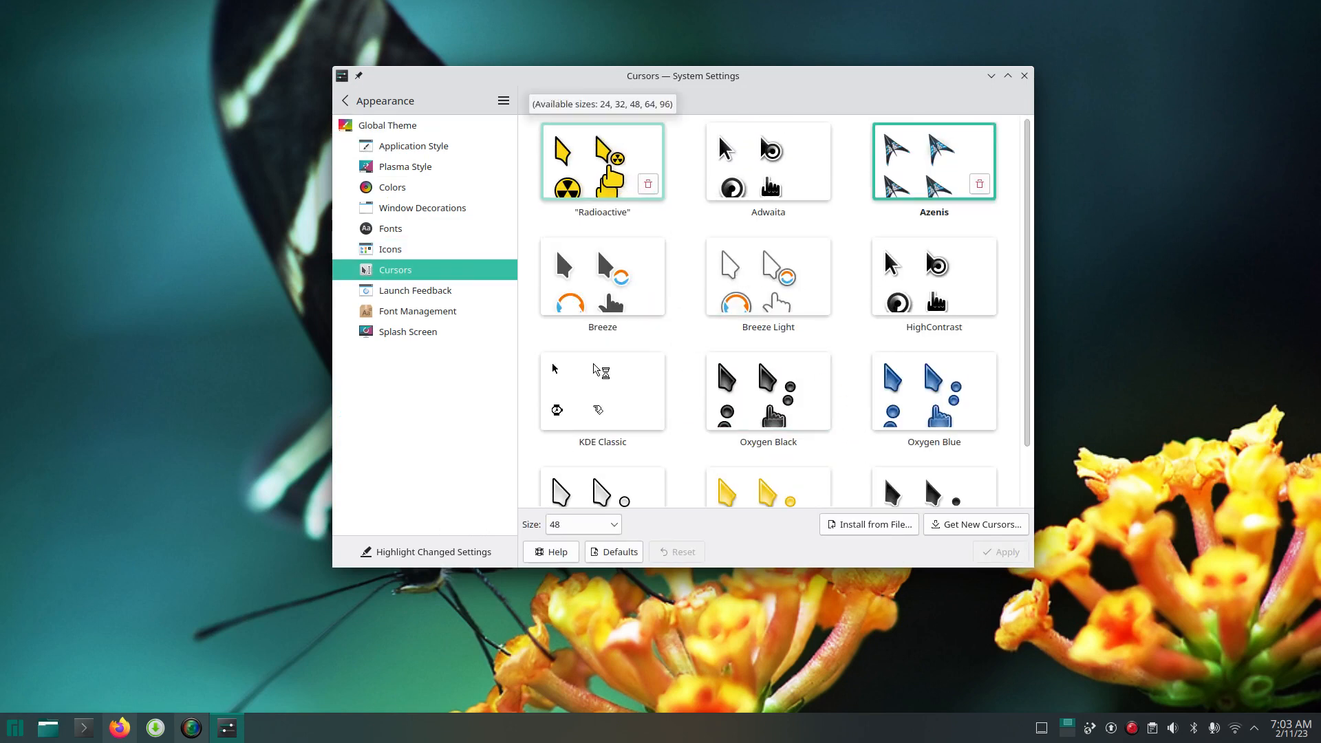
pyautogui.click(622, 180)
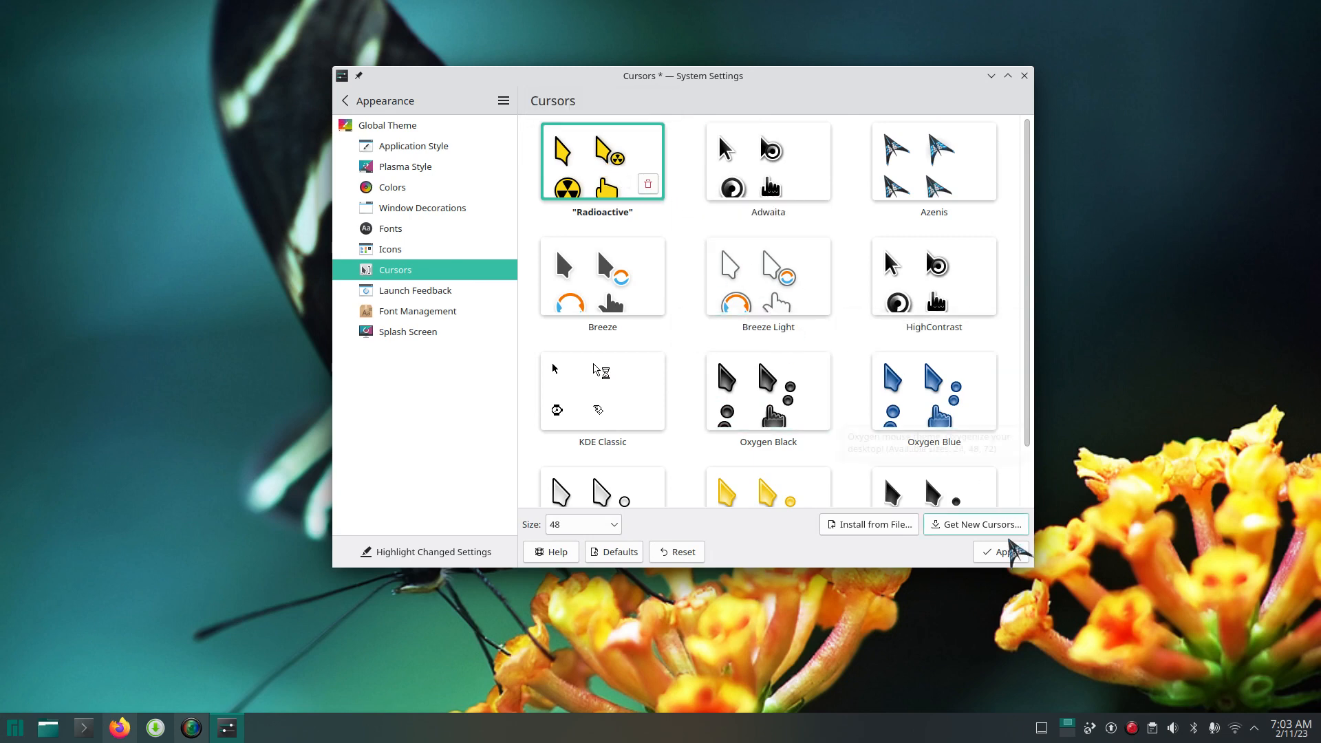
pyautogui.click(1006, 550)
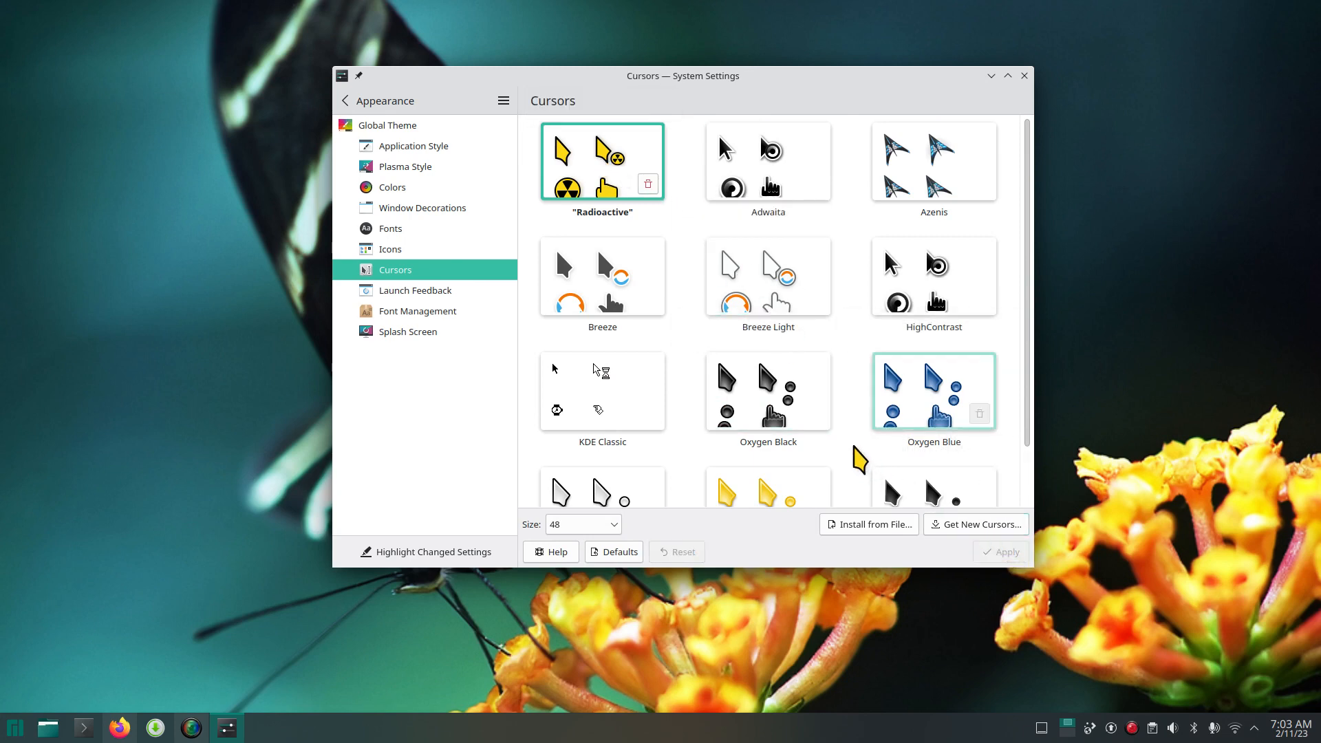
# - Set the cursor size to 96 and apply the change
pyautogui.click(607, 526)
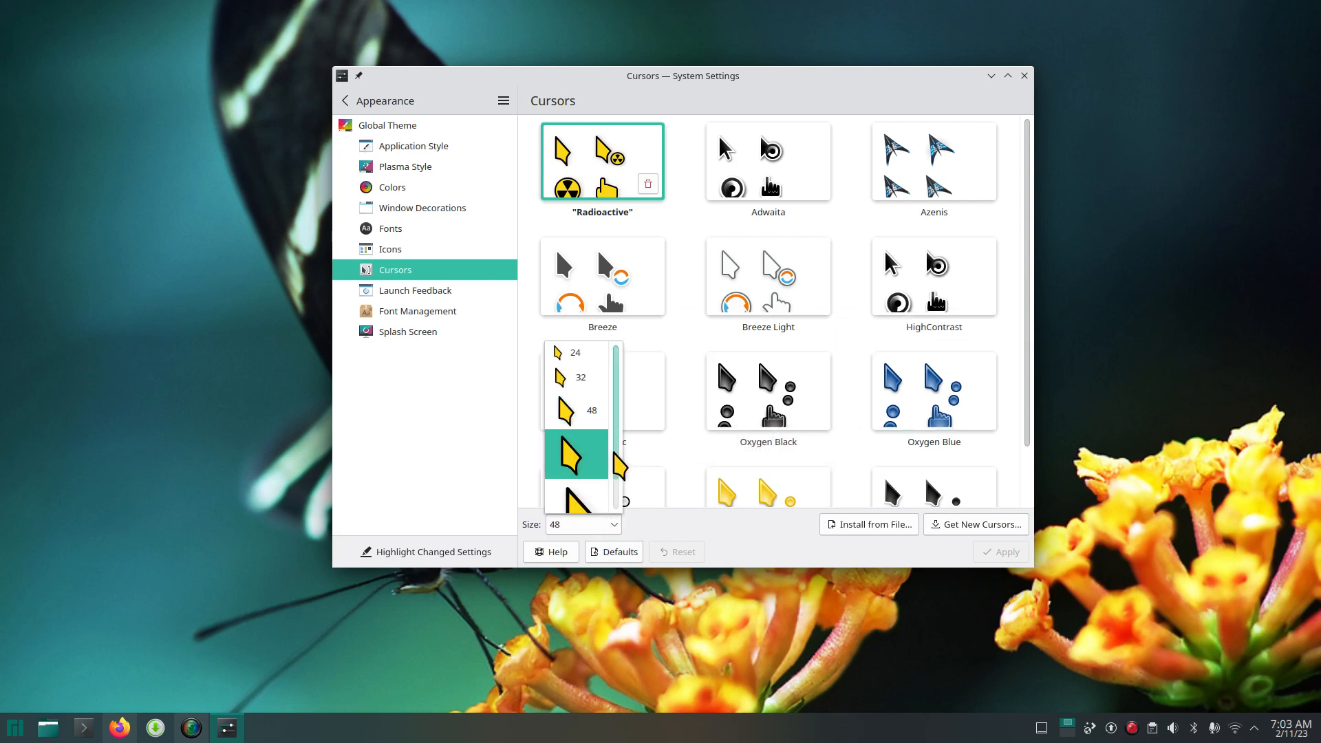
pyautogui.click(615, 491)
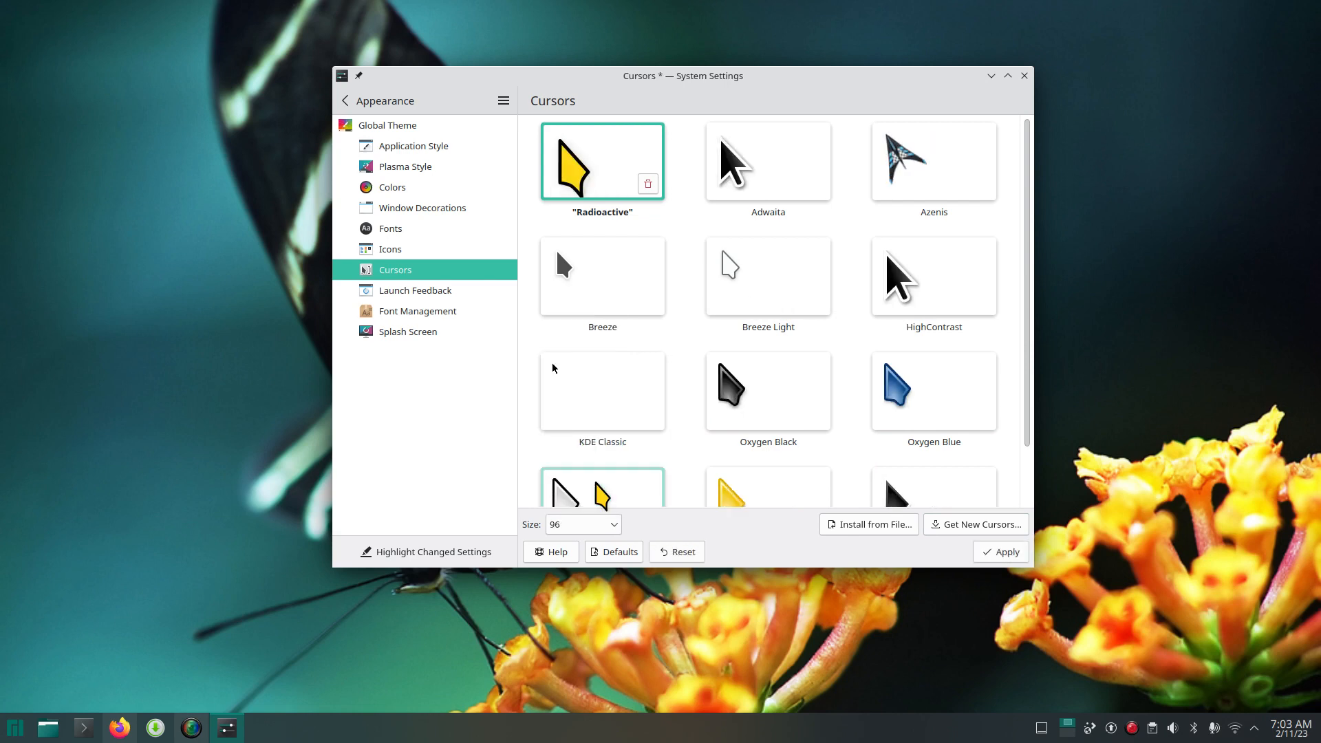
pyautogui.click(984, 552)
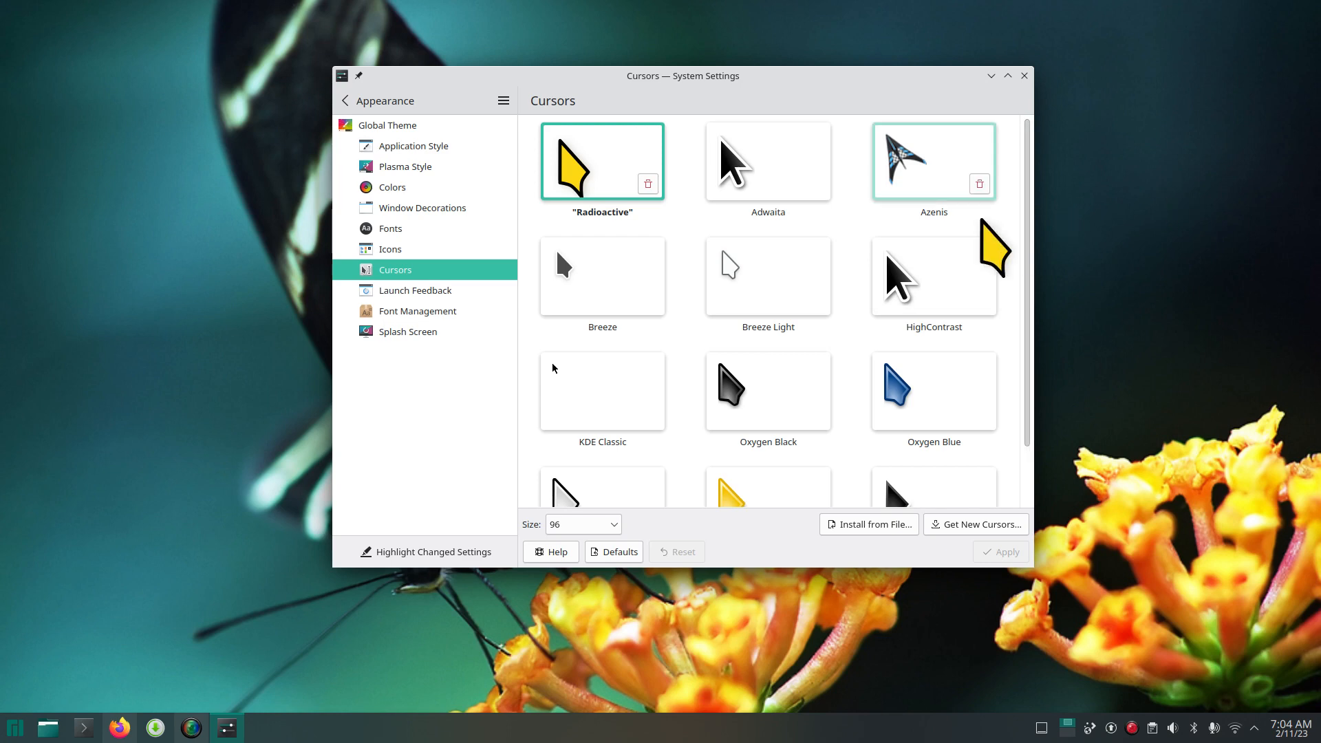
# - Choose the Azenis cursor theme and apply it
pyautogui.moveTo(982, 219)
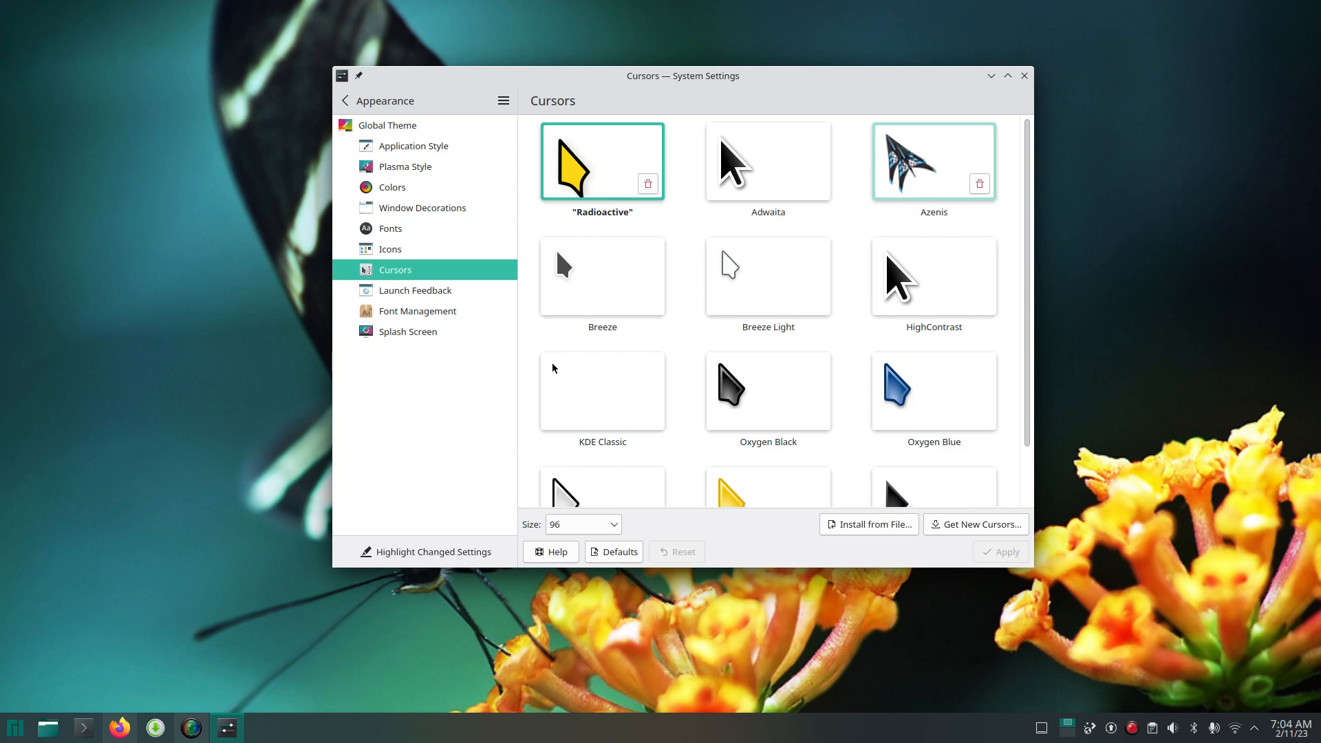
pyautogui.click(922, 172)
pyautogui.click(1001, 551)
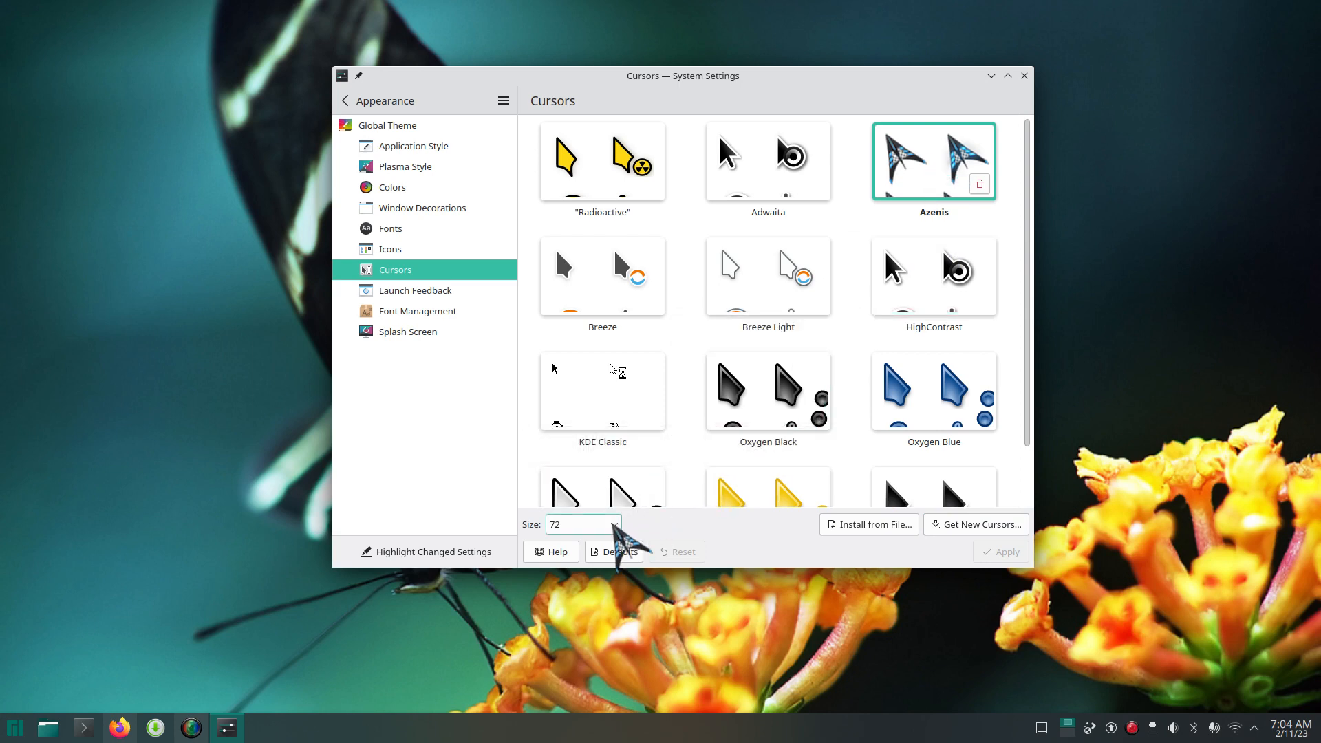
# - Set the Azenis cursor size to 32 and apply the change
pyautogui.click(613, 524)
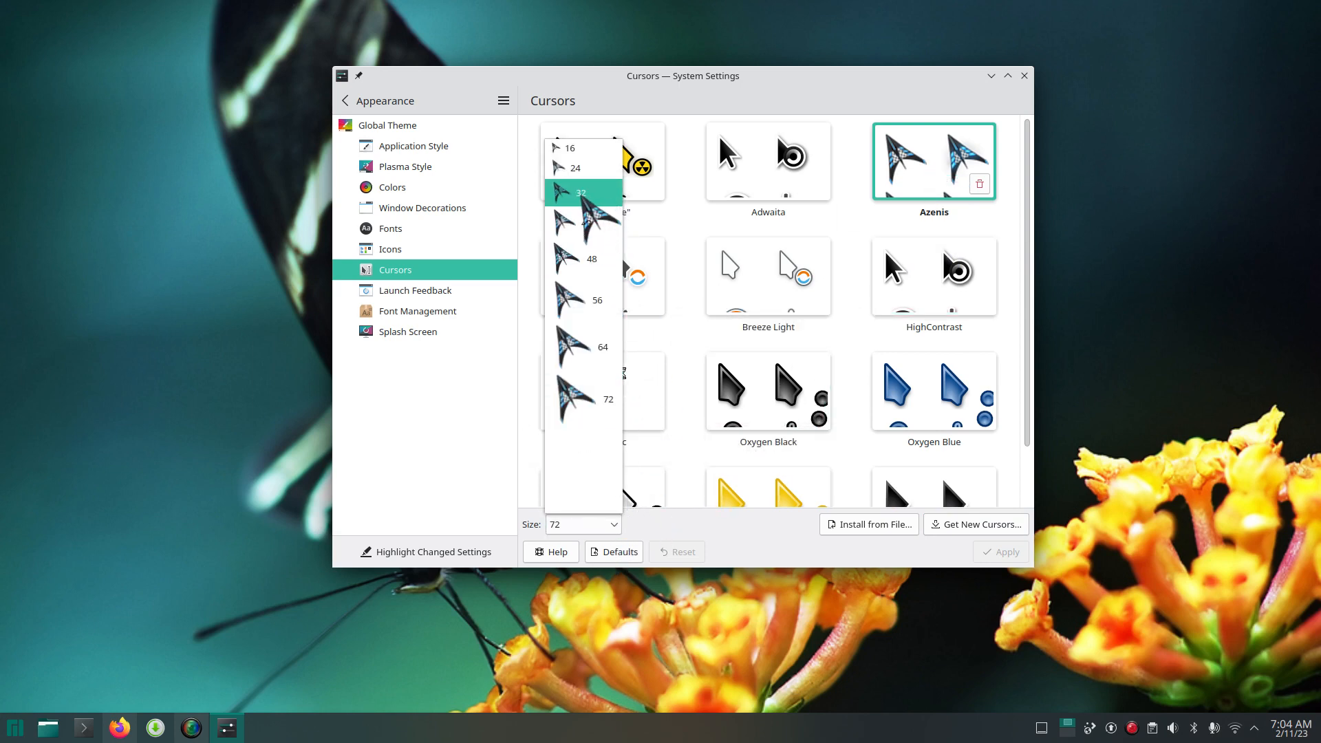
pyautogui.click(580, 192)
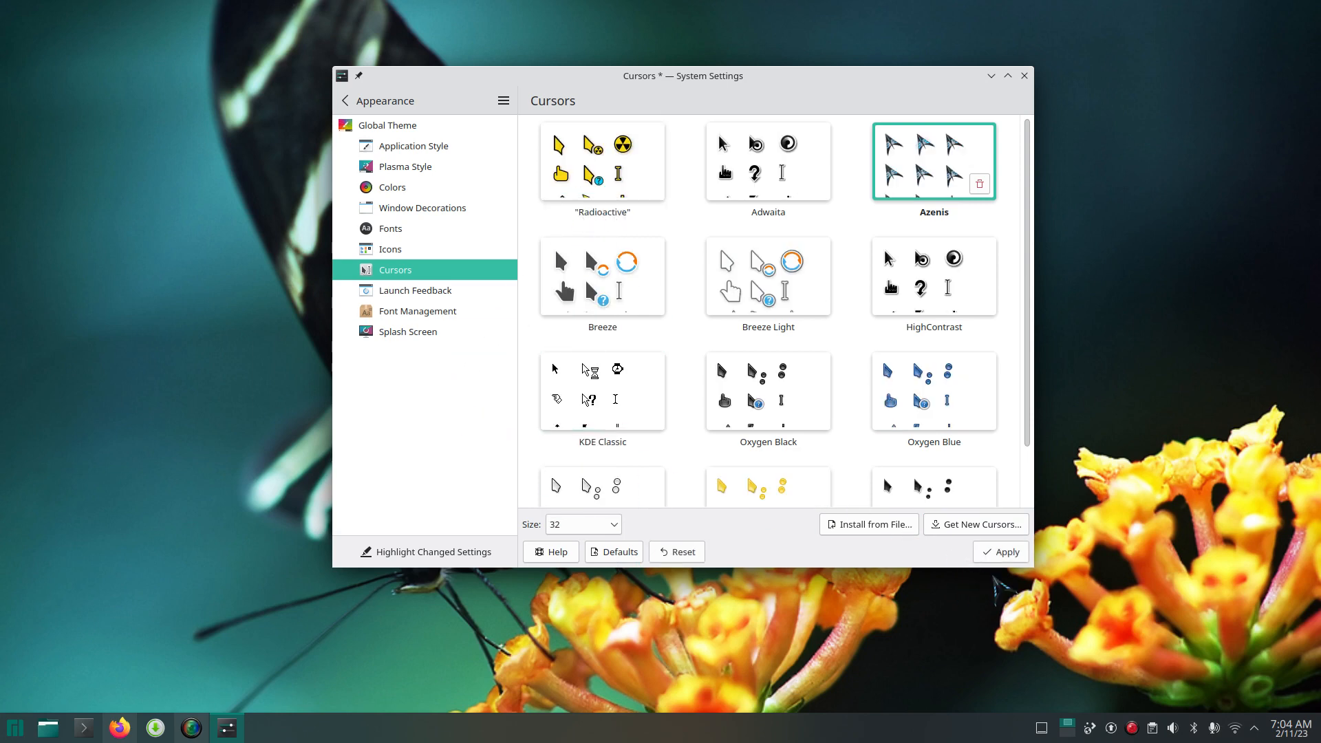
pyautogui.click(1008, 554)
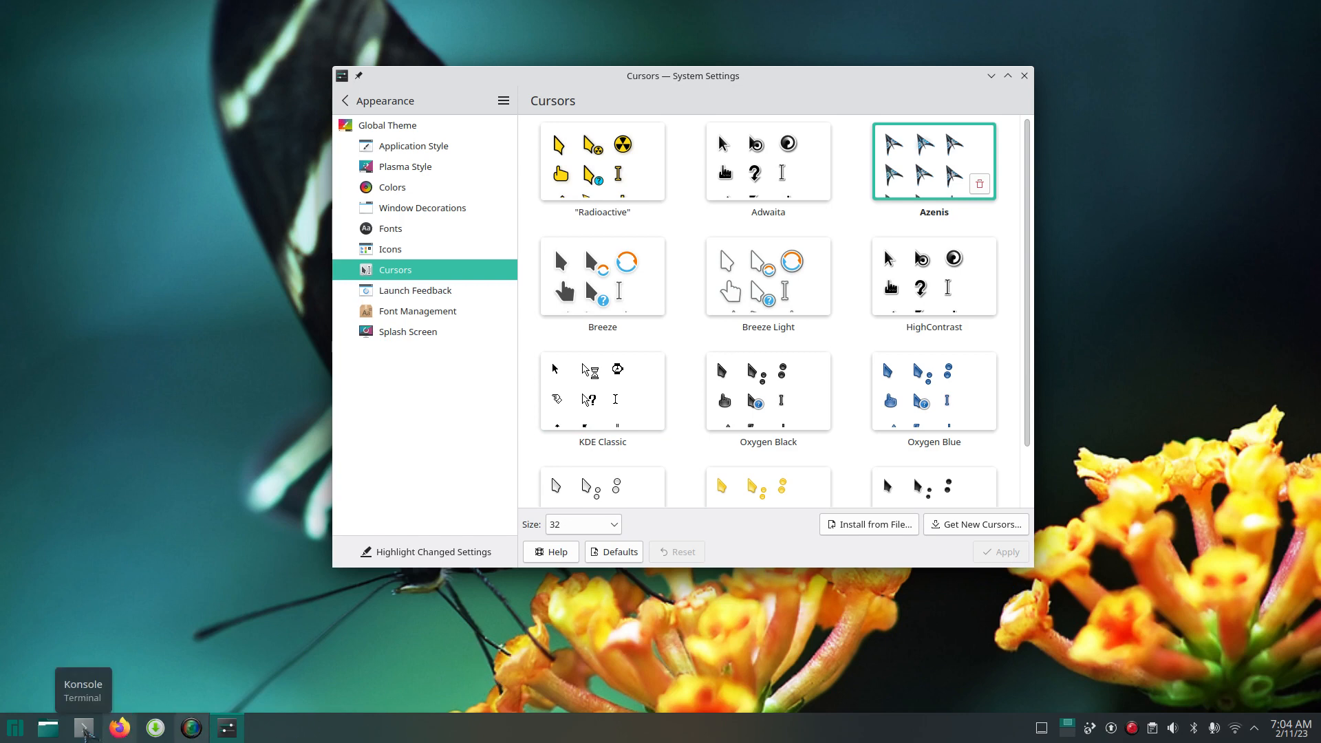
# - Try out the resized cursor by viewing the Display Configuration settings from the desktop, and close System Settings
pyautogui.click(15, 727)
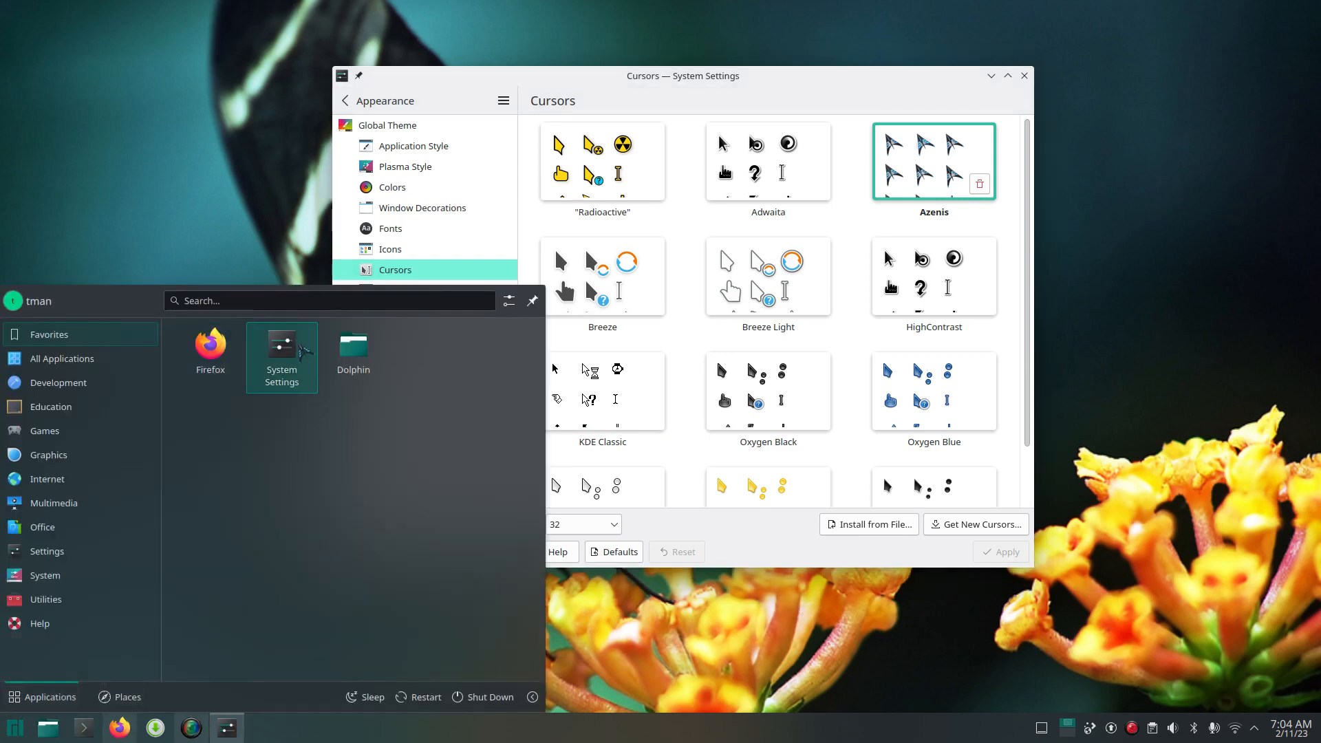
pyautogui.click(283, 352)
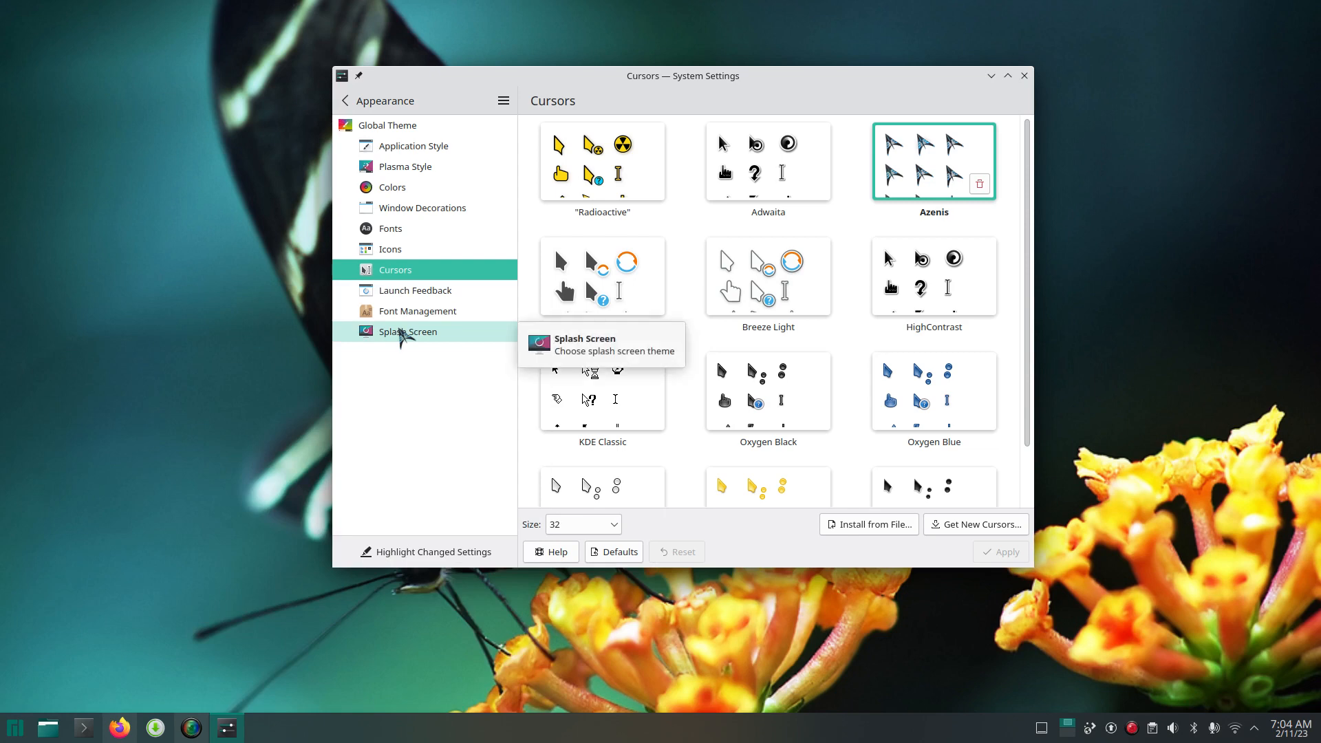
pyautogui.rightClick(1169, 95)
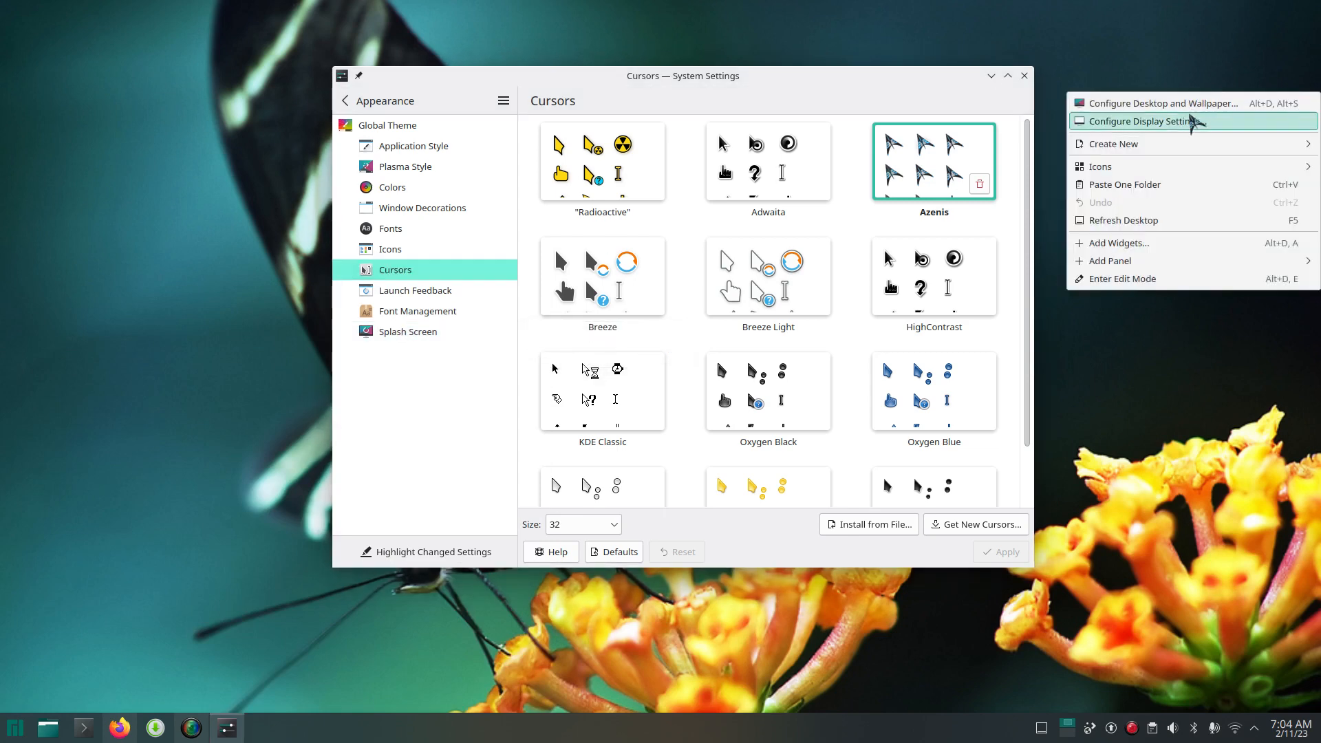
pyautogui.click(1185, 124)
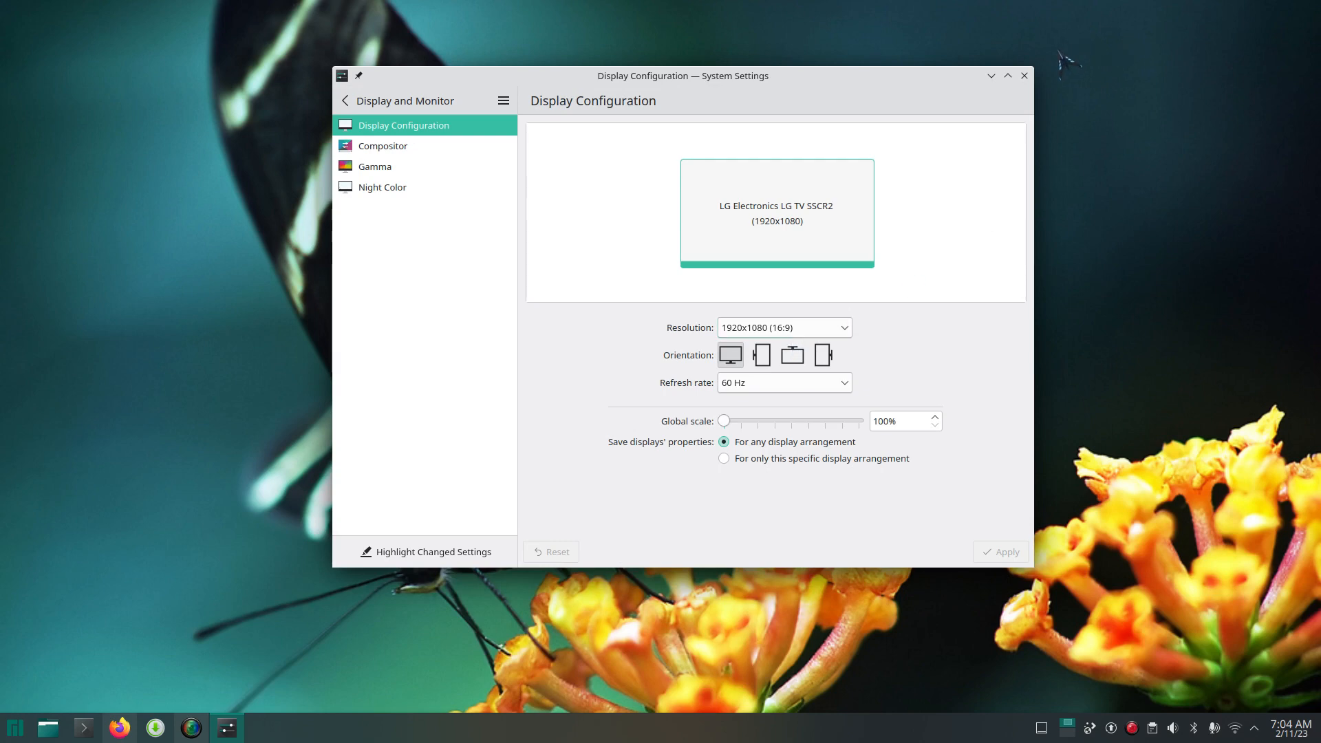
pyautogui.click(1024, 76)
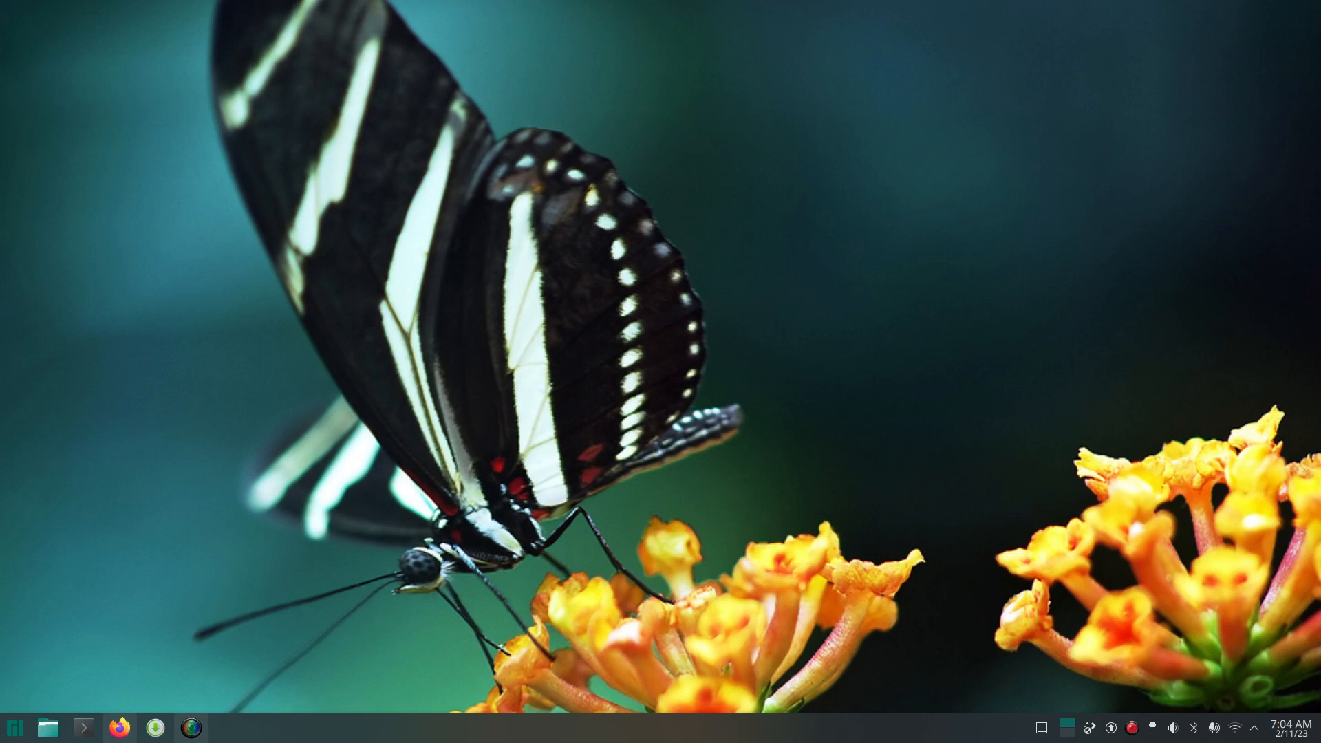
# - Reopen System Settings and go to the Cursors page of the Appearance settings
pyautogui.click(15, 727)
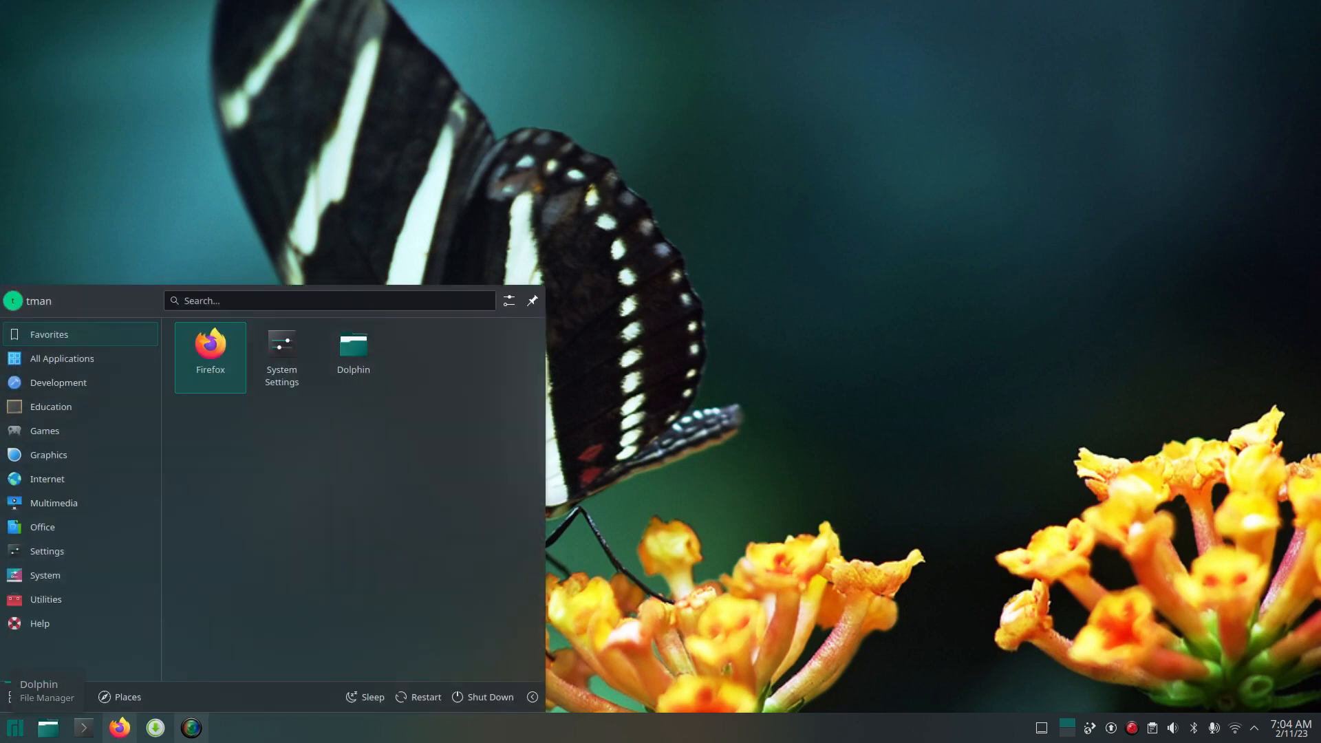
pyautogui.click(280, 344)
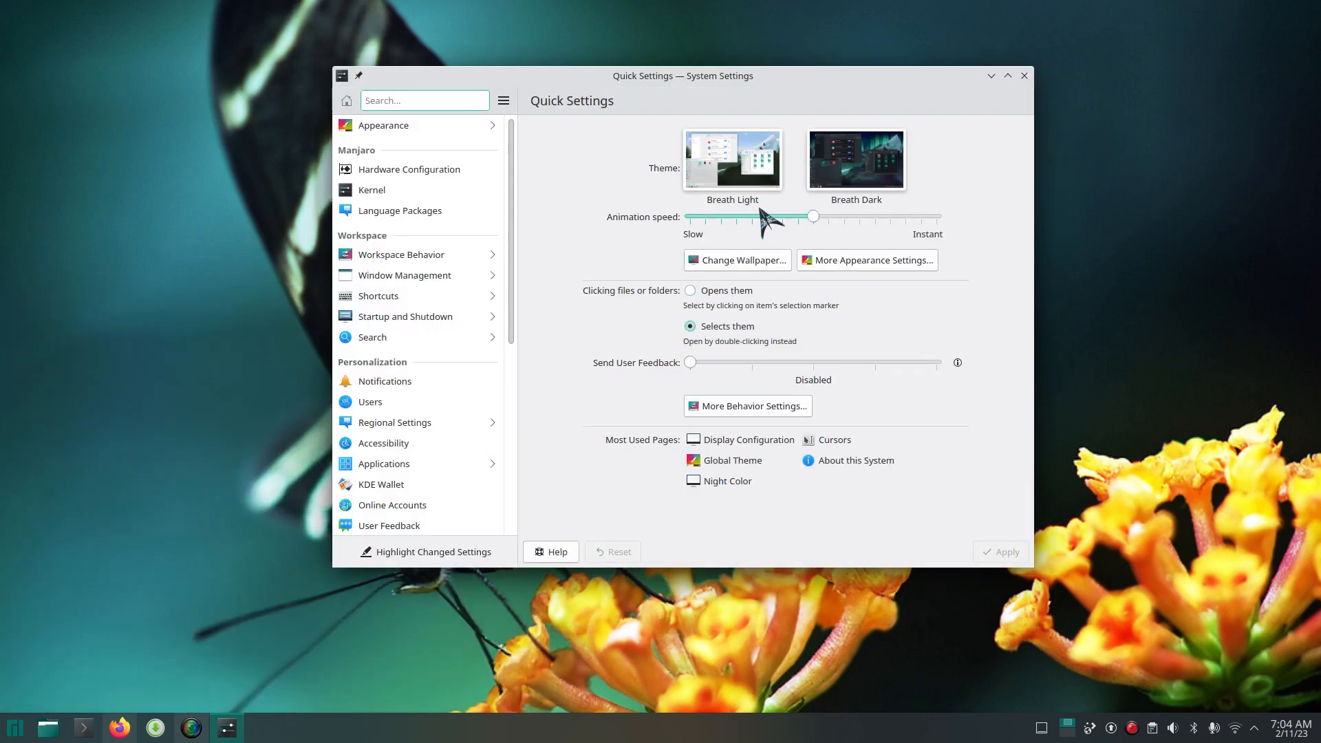
pyautogui.click(398, 126)
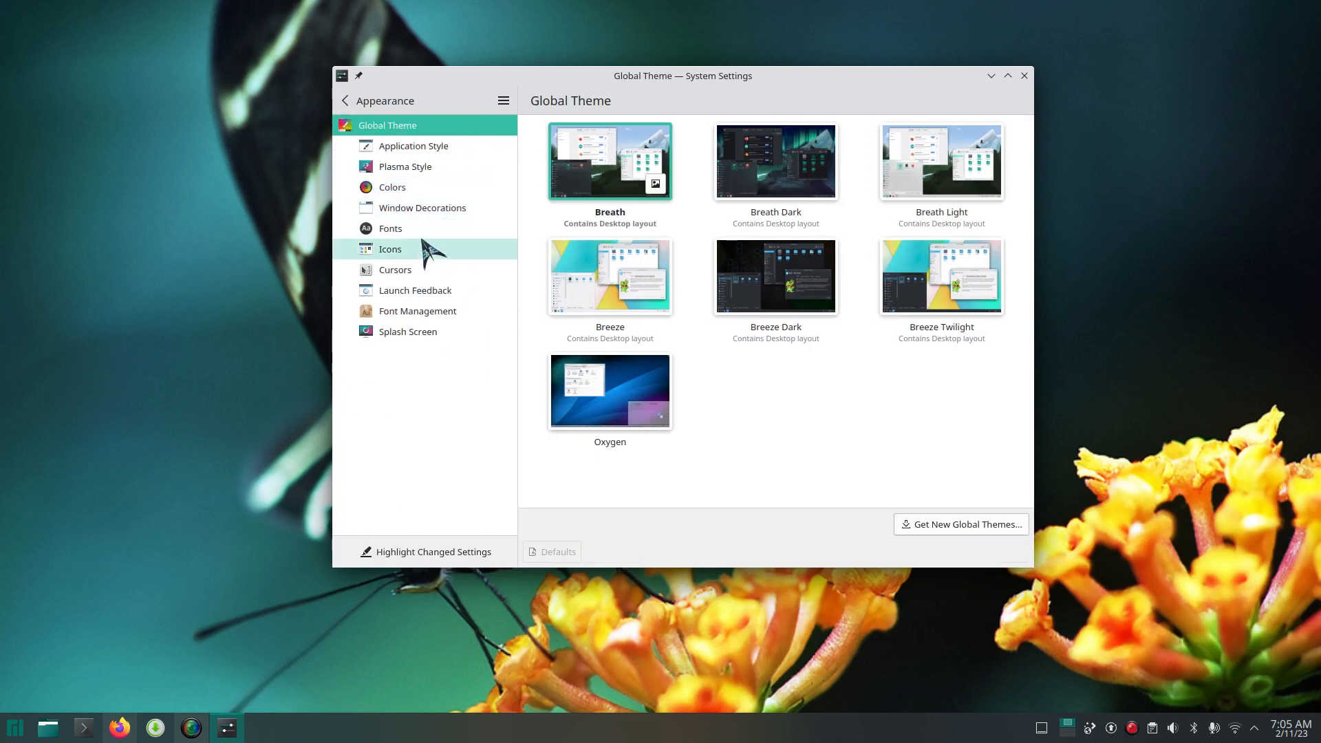
pyautogui.click(416, 270)
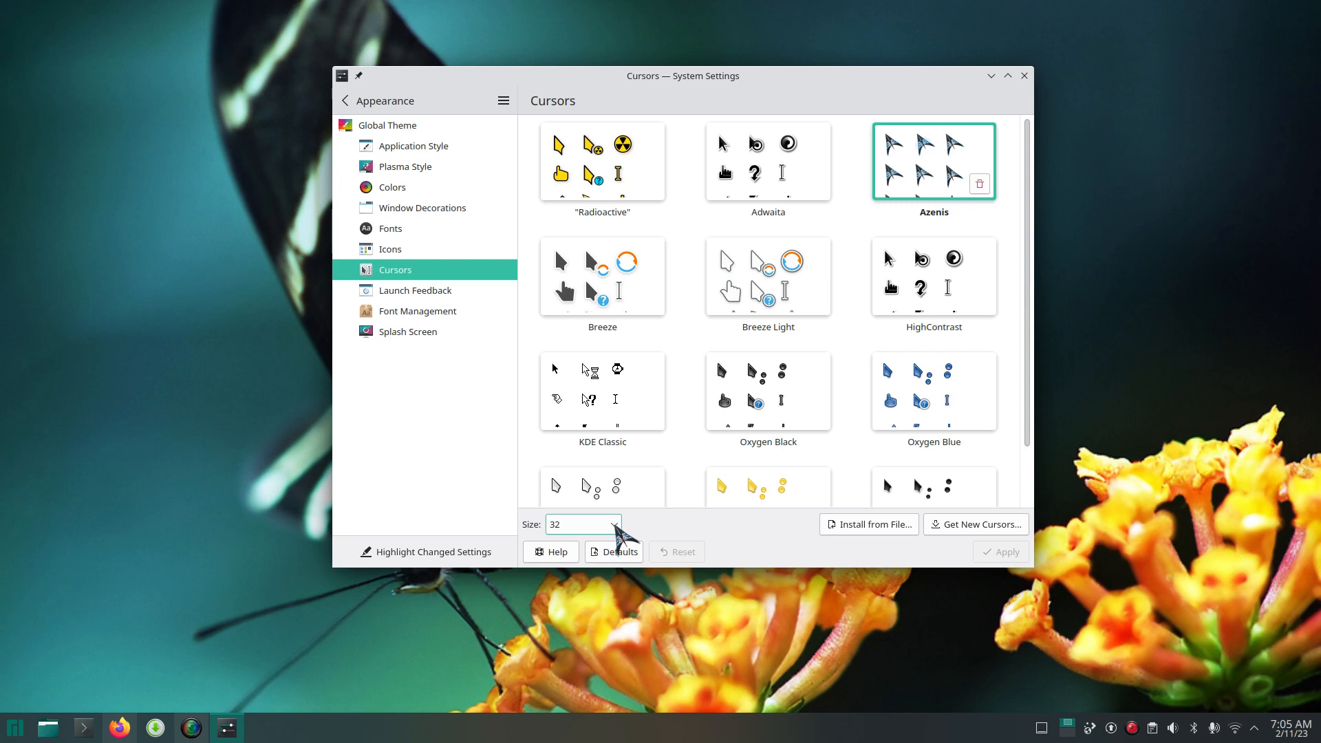
# - Check the size options of the Oxygen Black, KDE Classic and Oxygen White cursor themes
pyautogui.click(784, 392)
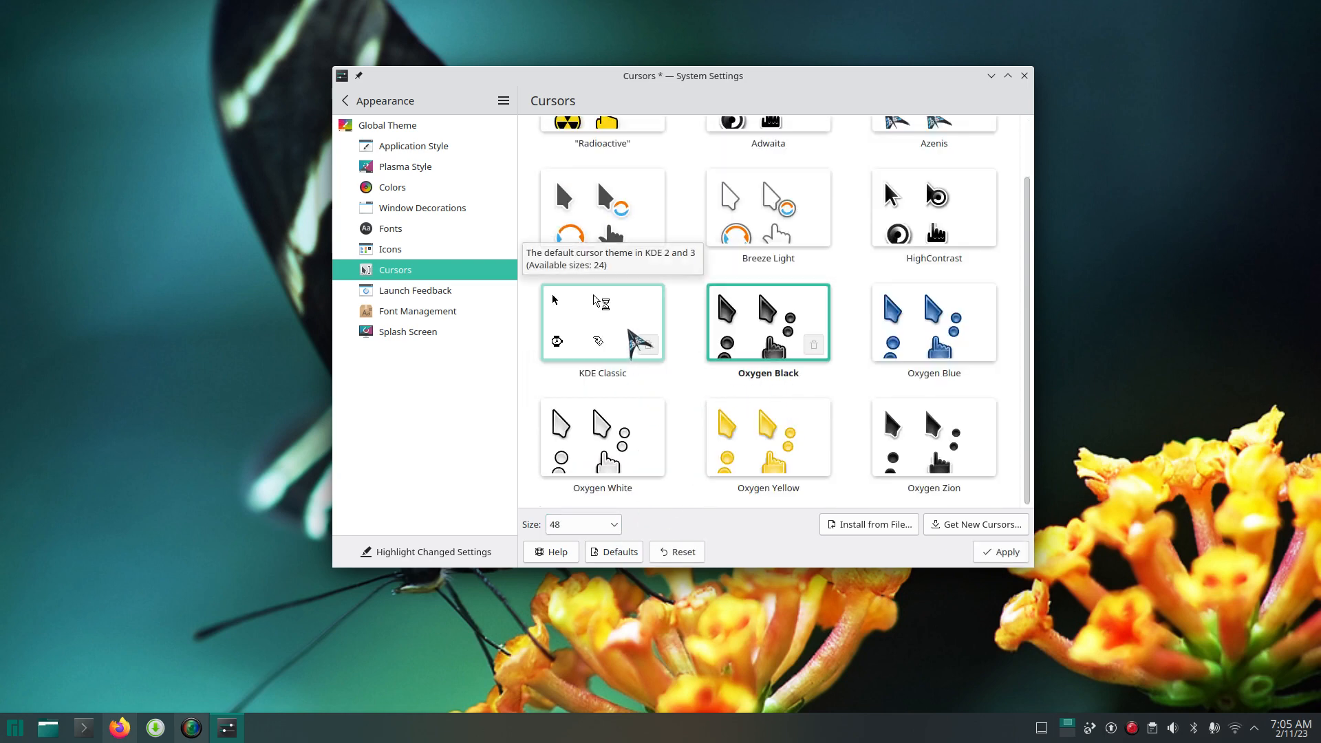
pyautogui.click(629, 330)
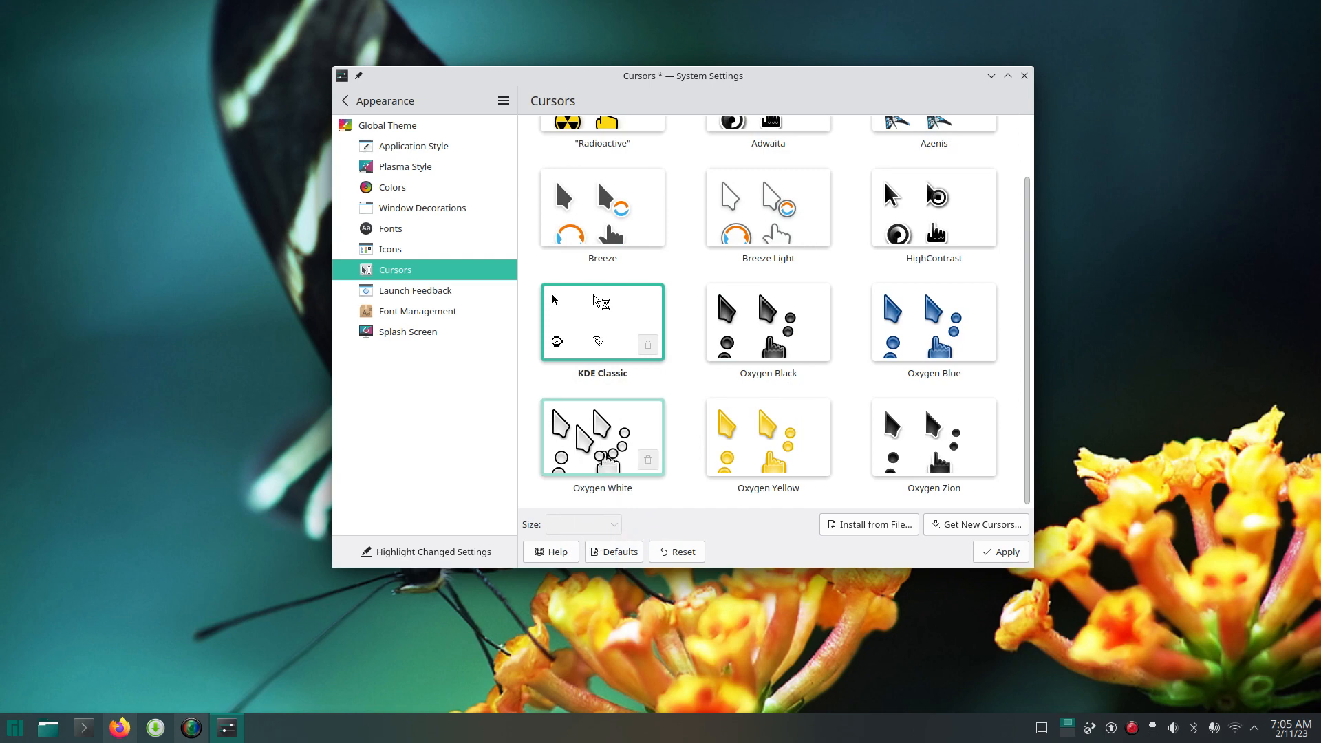
pyautogui.click(609, 447)
pyautogui.click(614, 525)
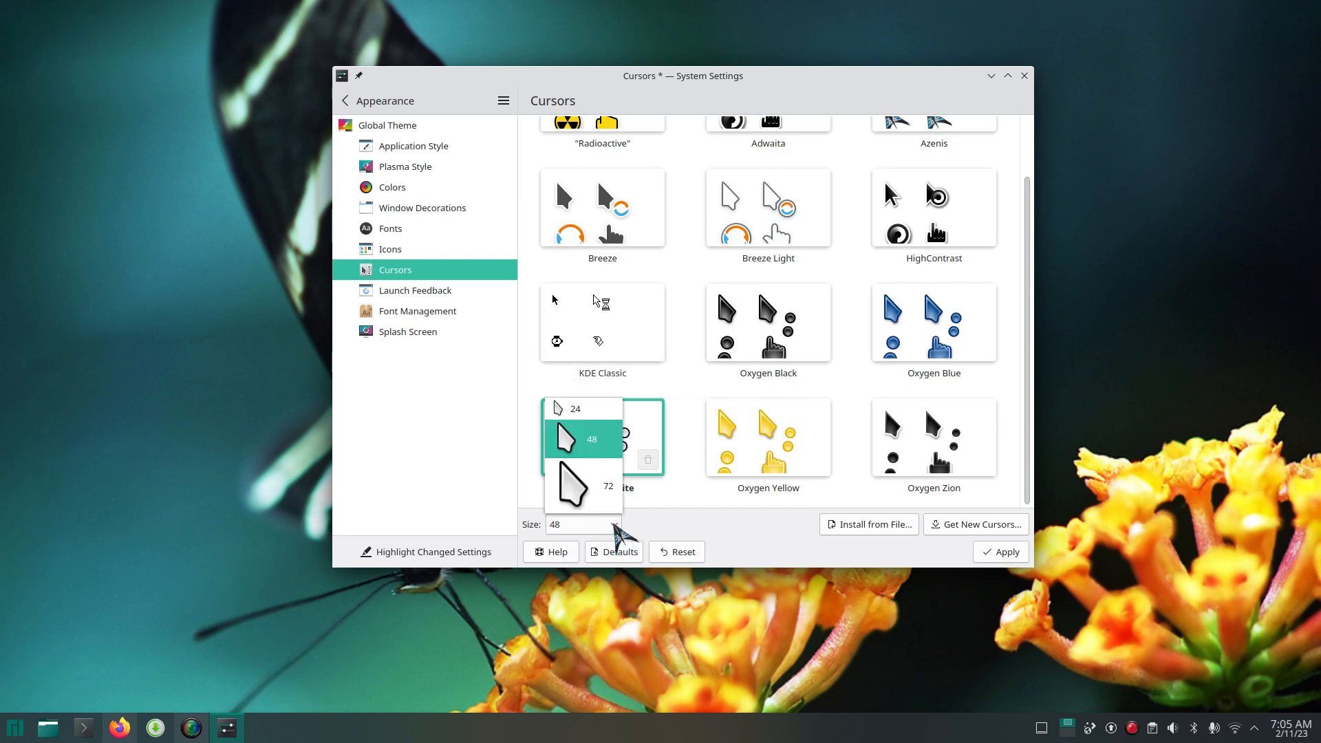
pyautogui.click(681, 503)
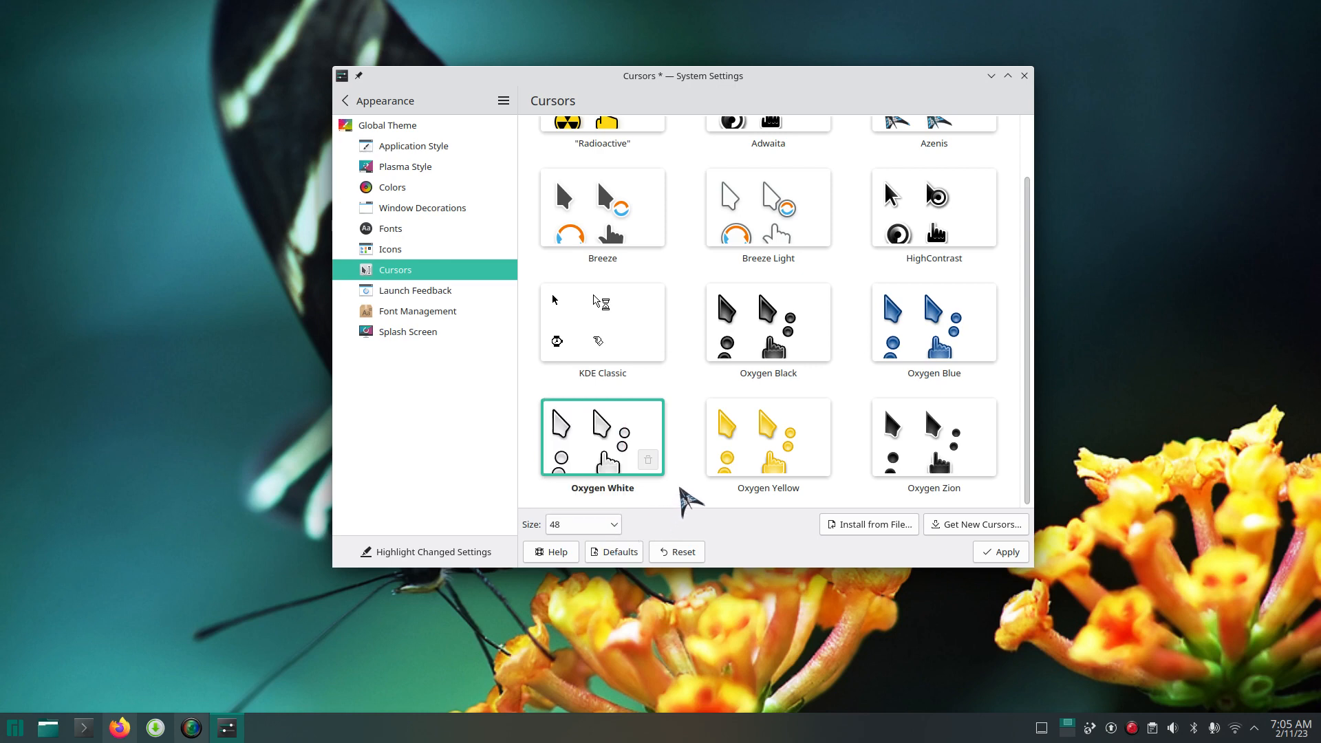
# - Check the size options of the Oxygen Zion and Oxygen Blue cursor themes, and return the selection to Azenis
pyautogui.click(918, 446)
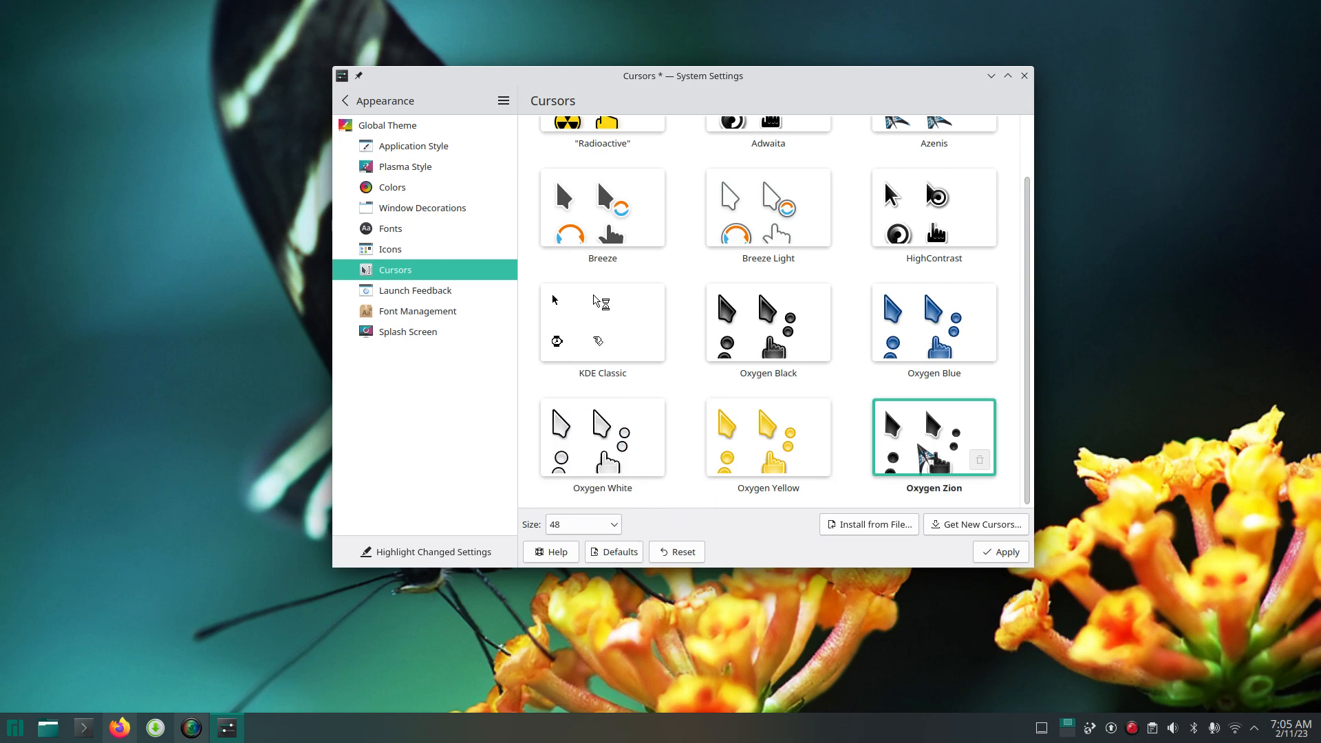
pyautogui.click(602, 521)
pyautogui.click(760, 499)
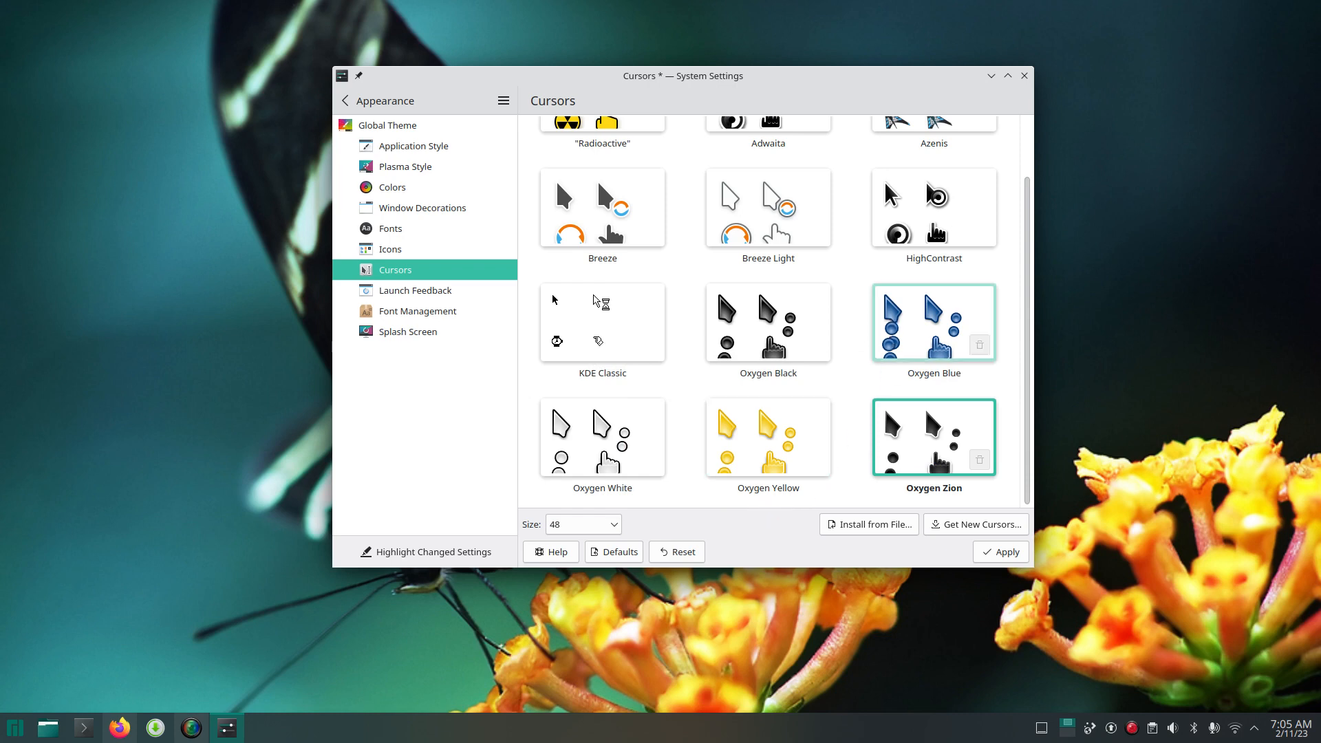
pyautogui.click(897, 317)
pyautogui.click(586, 524)
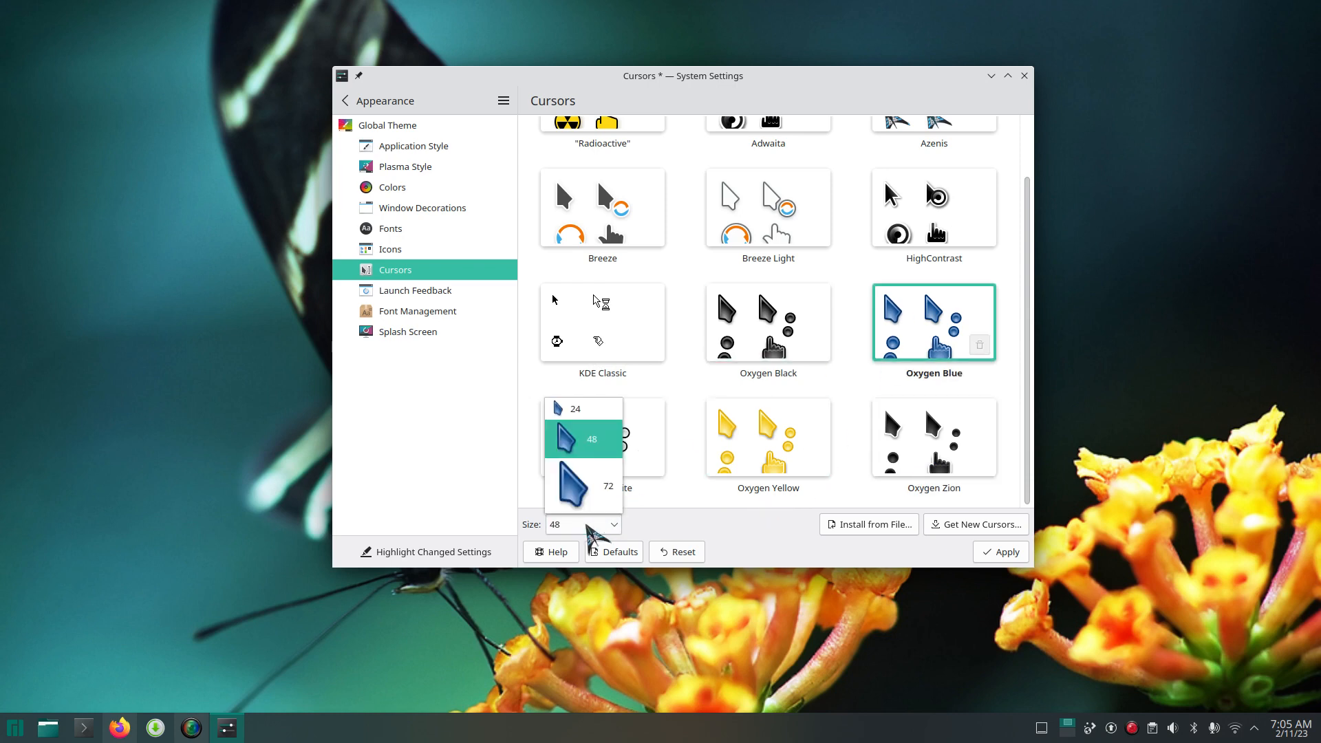
pyautogui.click(672, 504)
pyautogui.scroll(1, 860, 379)
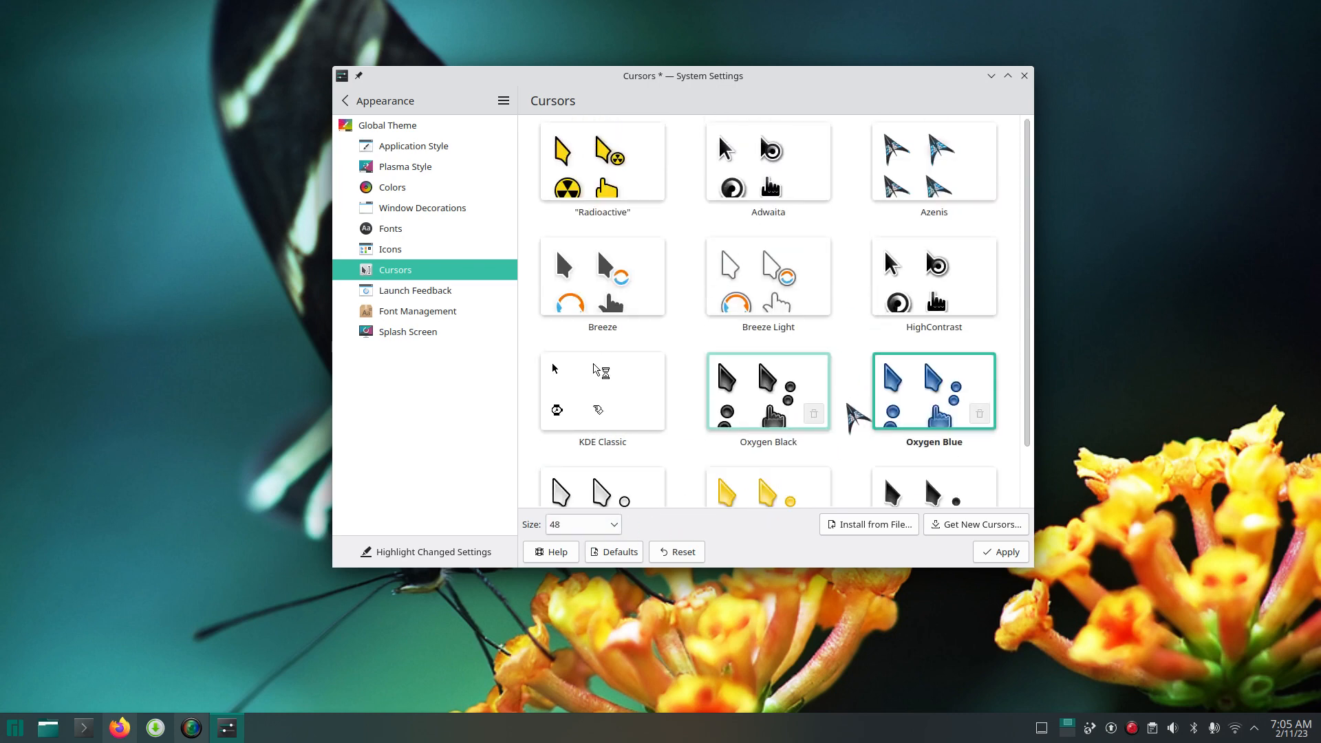
pyautogui.click(930, 157)
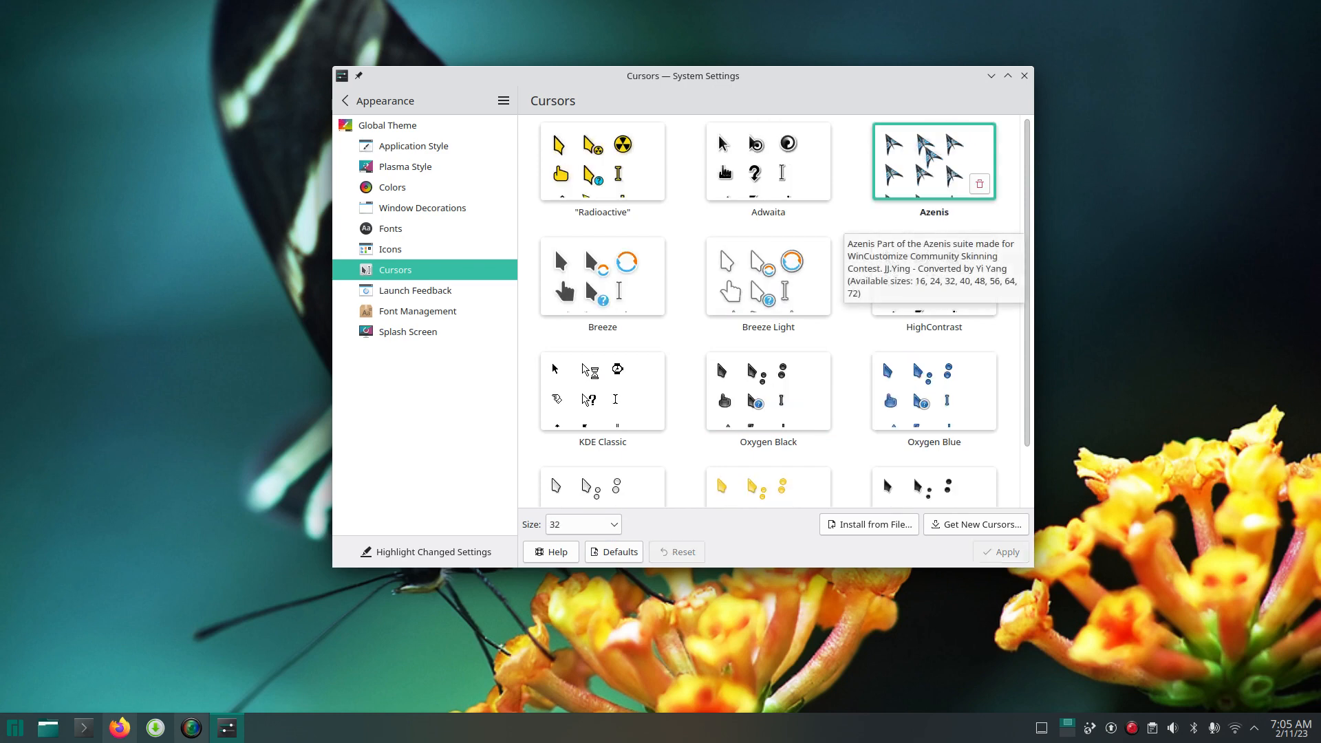
# - Set the Azenis cursor size to 72 and apply it
pyautogui.click(608, 527)
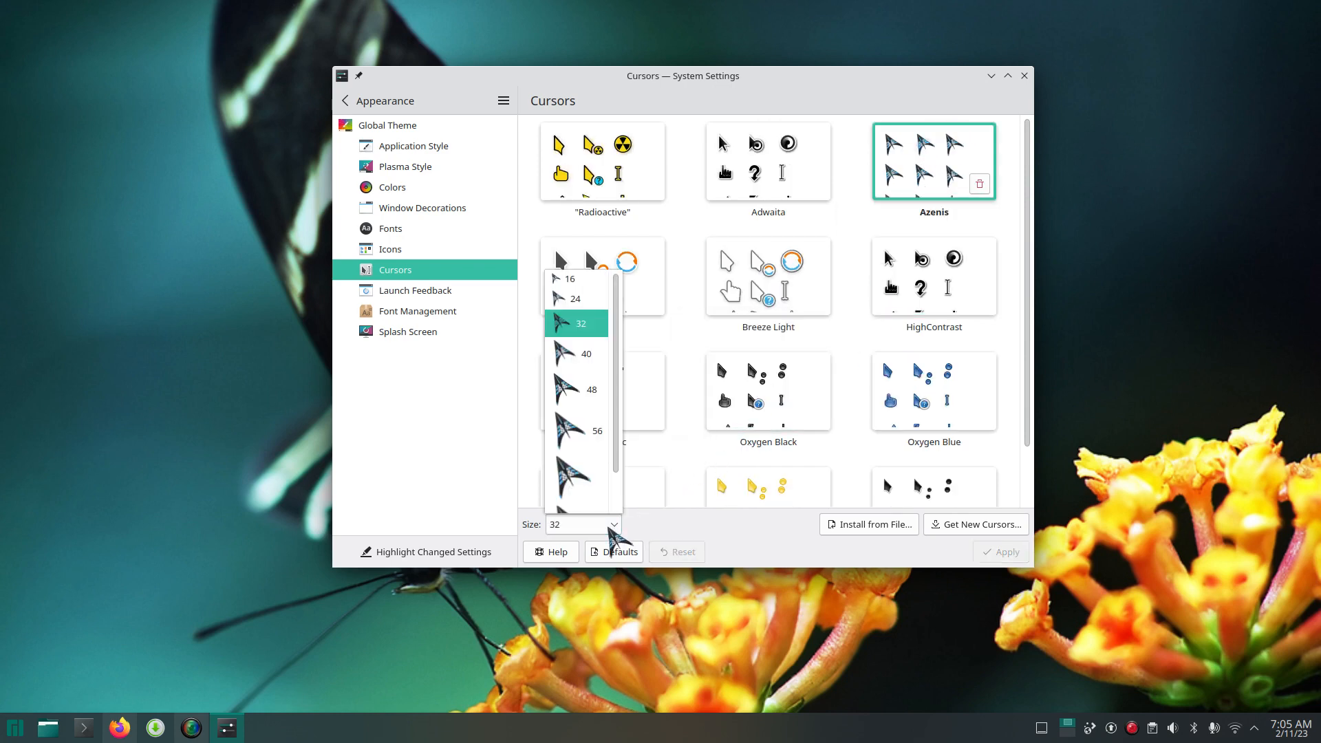
pyautogui.scroll(-2, 617, 394)
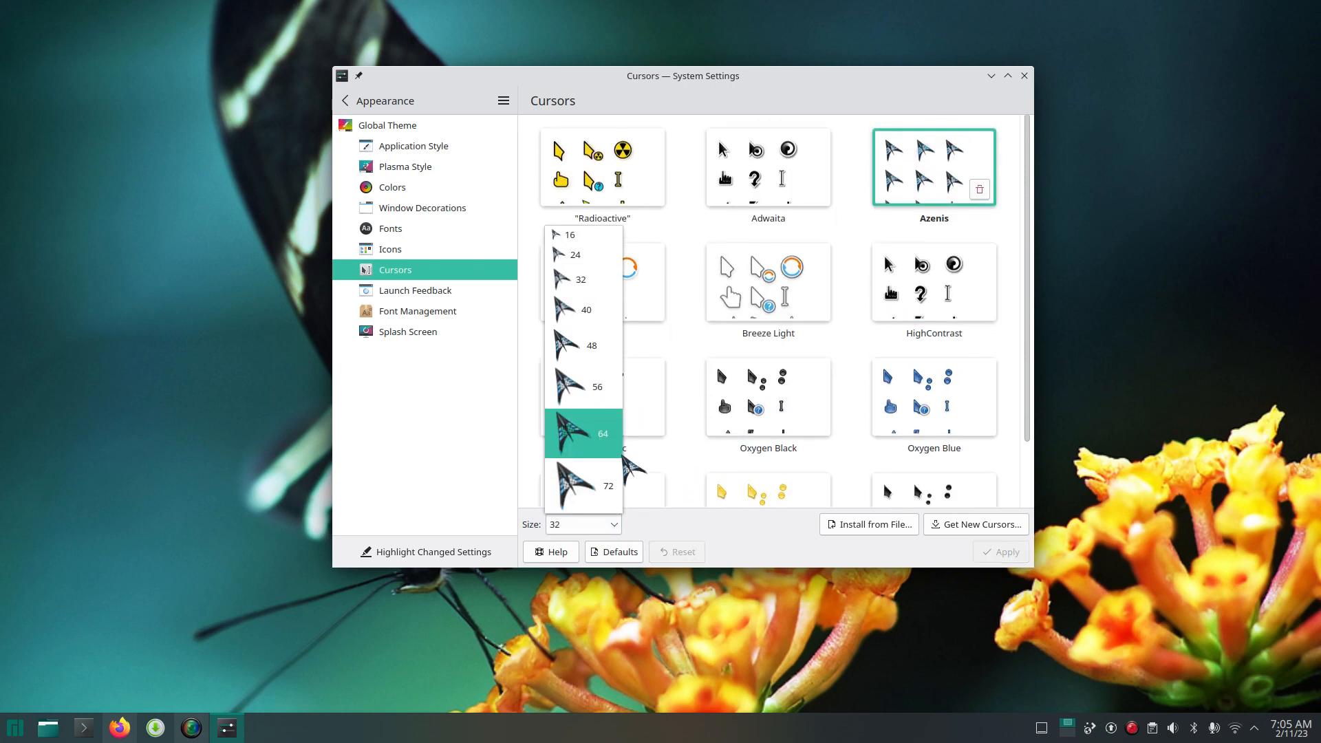
pyautogui.click(598, 490)
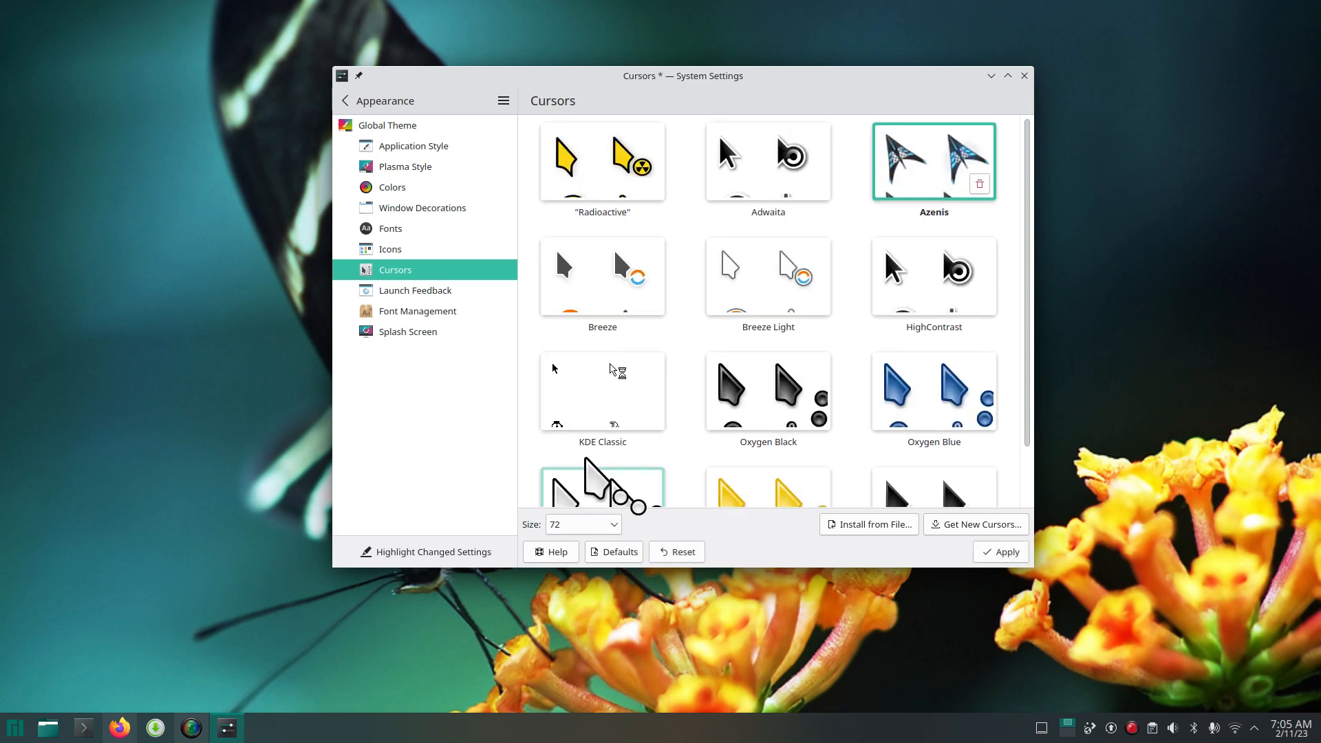
pyautogui.click(1000, 552)
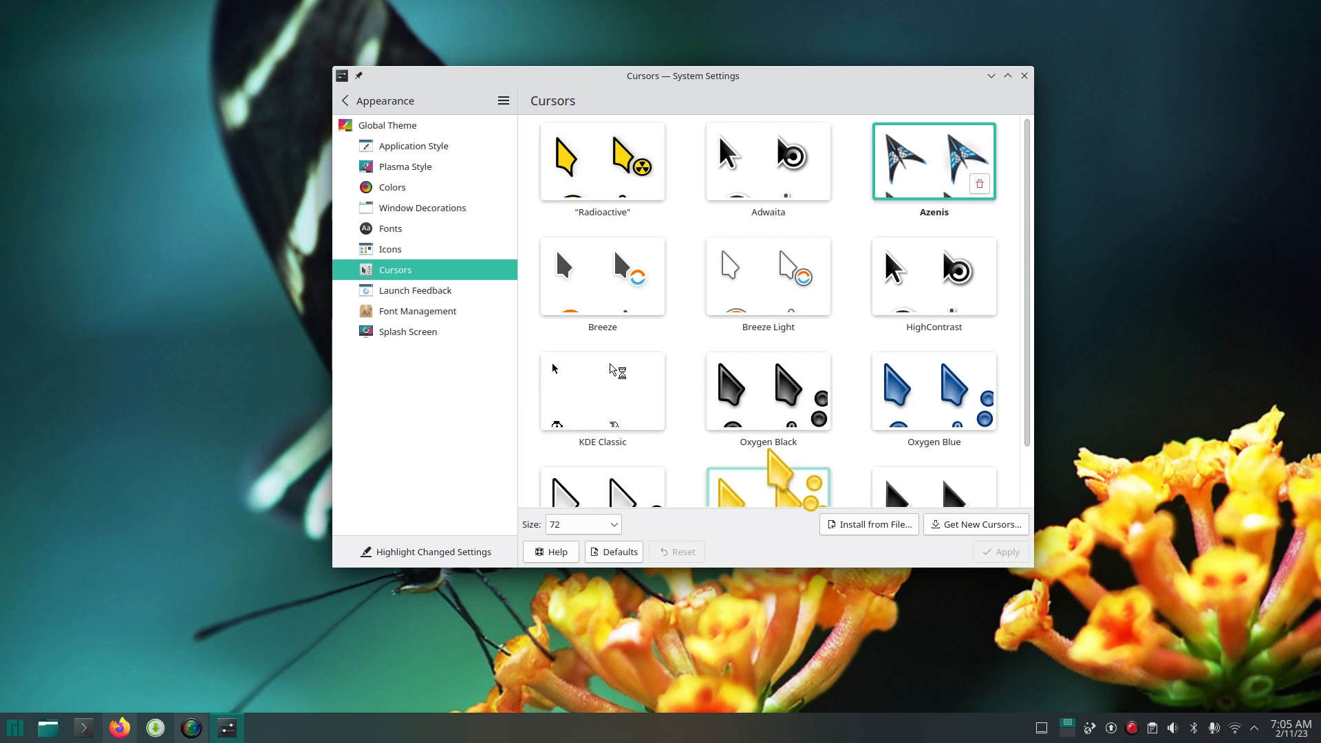
# - Reduce the Azenis cursor size to 64 and apply it
pyautogui.click(602, 523)
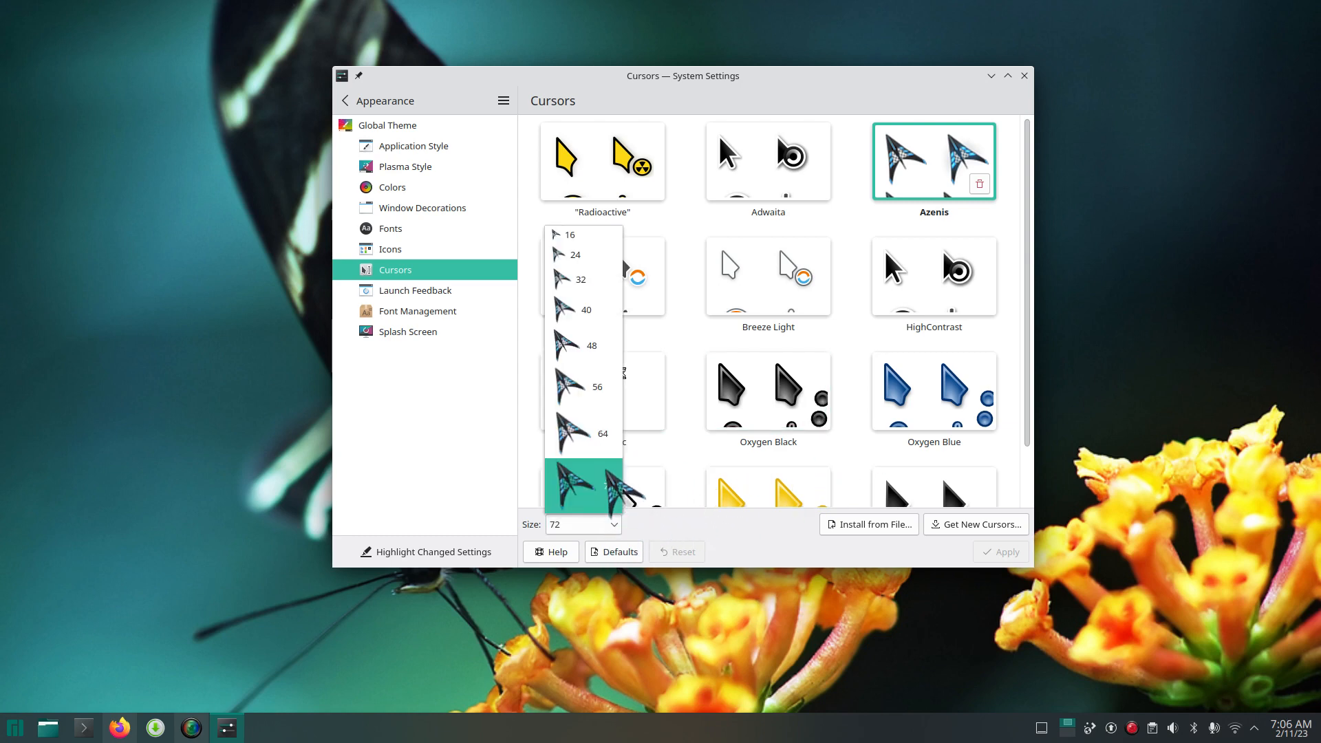
pyautogui.click(578, 432)
pyautogui.click(994, 558)
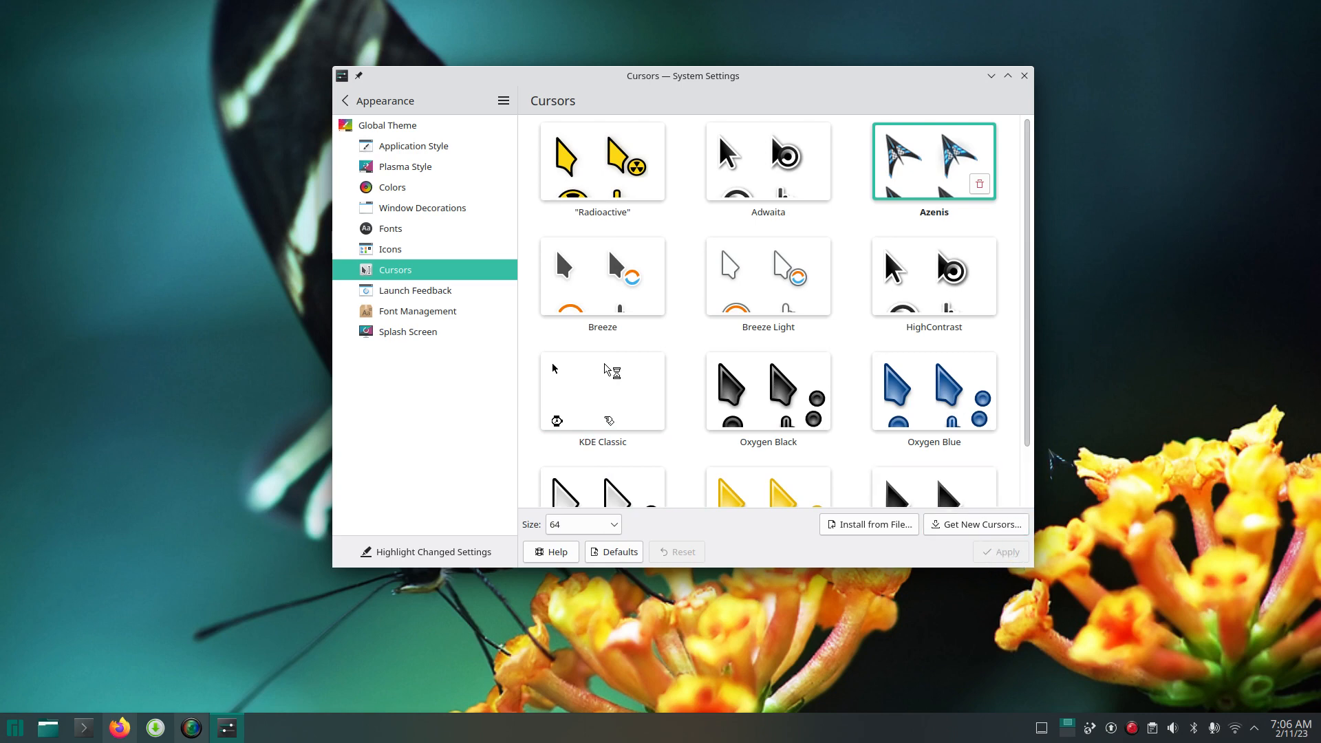
# - Set the Azenis cursor size to 48, apply the change and close System Settings
pyautogui.click(574, 525)
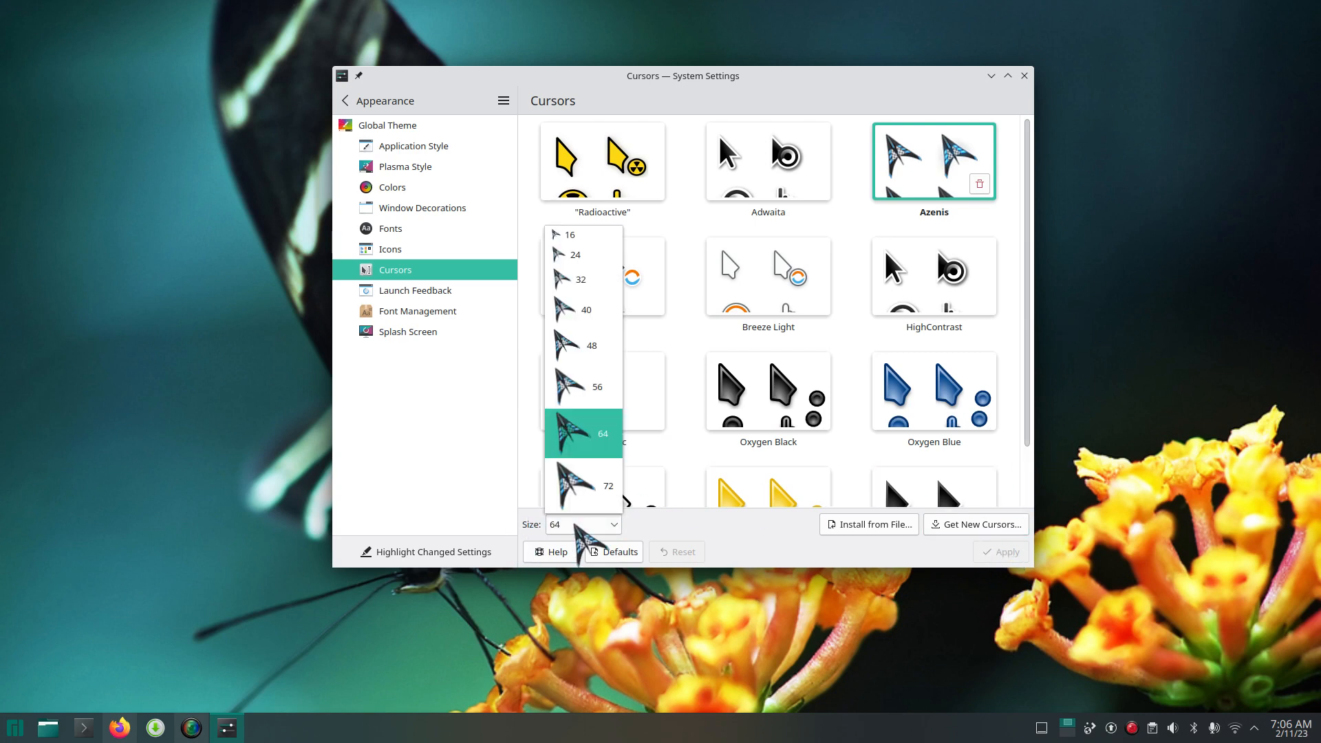
pyautogui.click(575, 345)
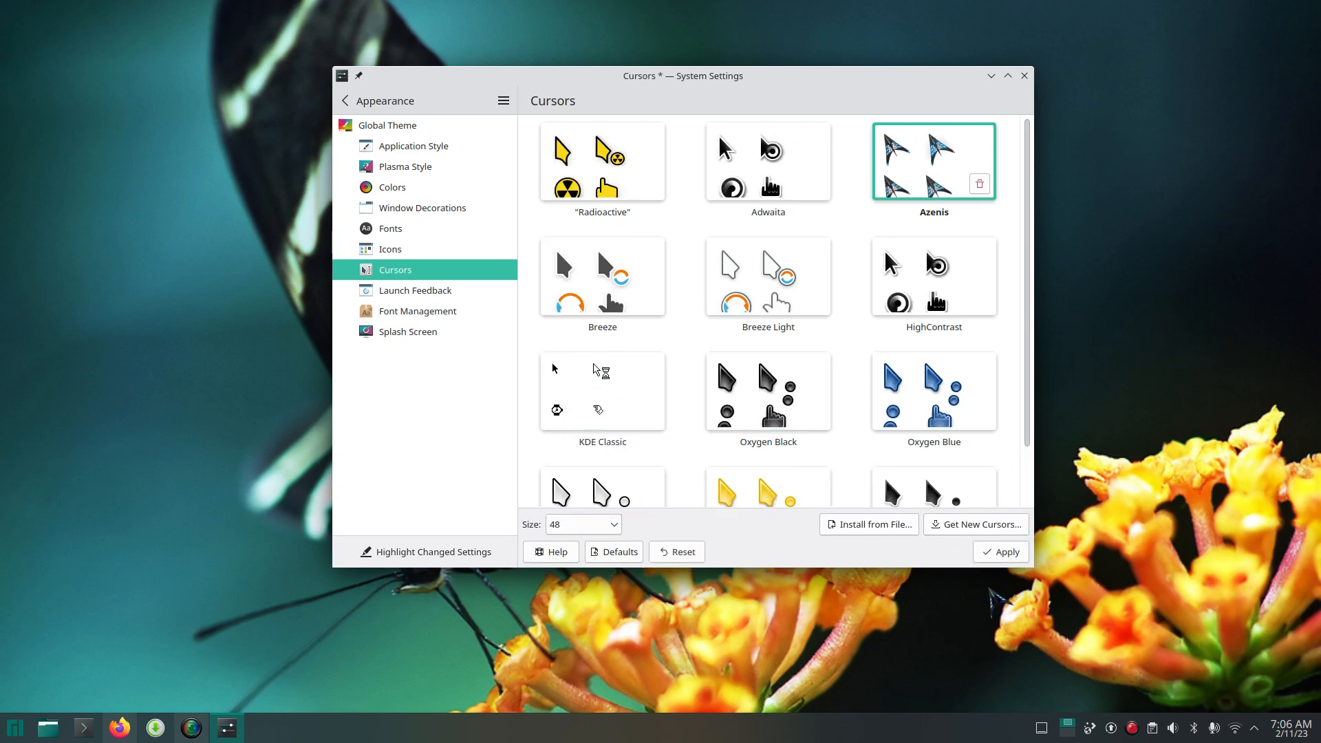
pyautogui.click(991, 555)
pyautogui.click(990, 553)
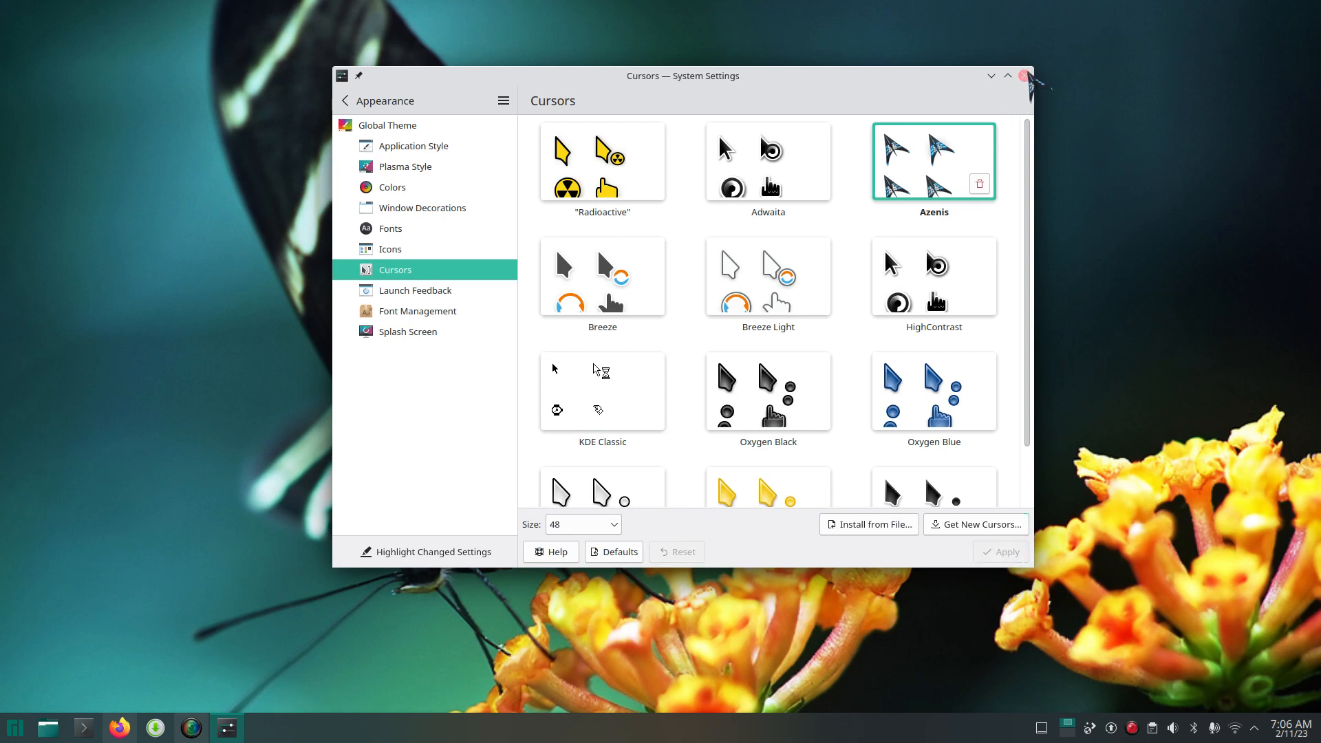
pyautogui.click(1024, 75)
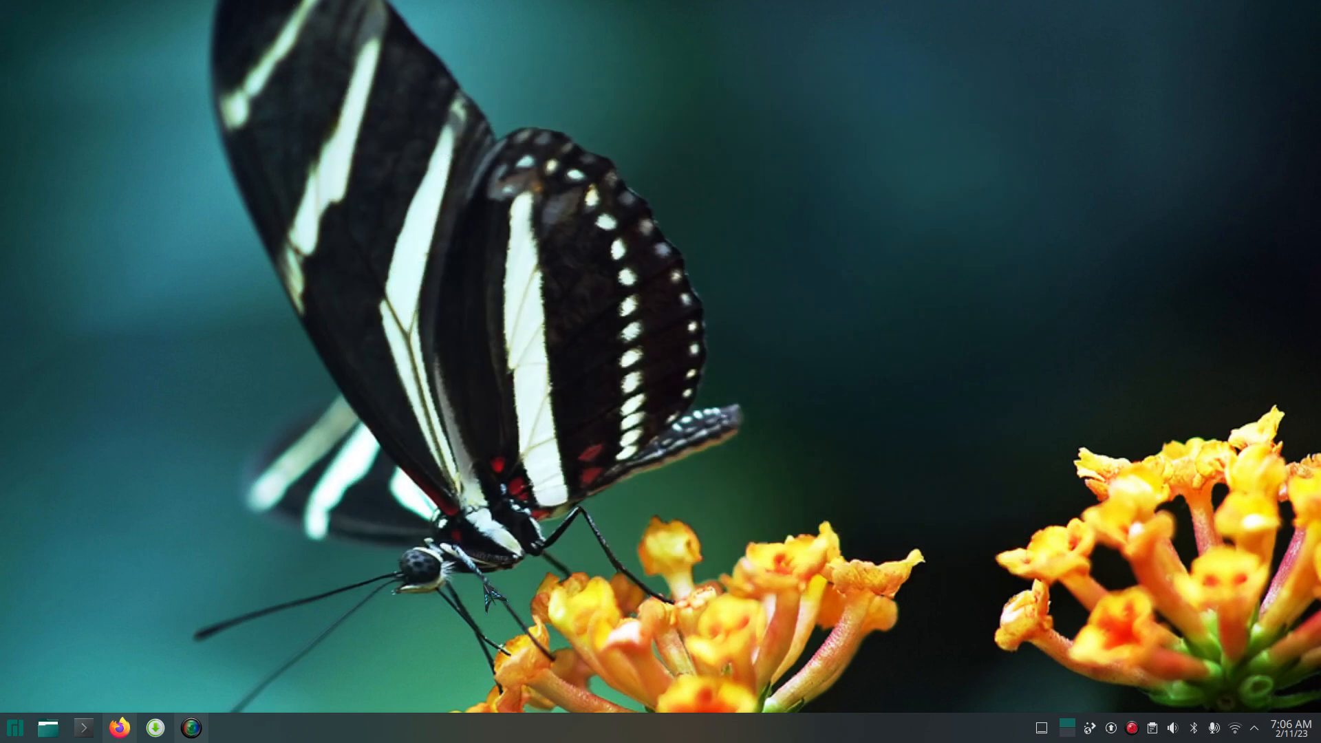
# - Open the hidden .zhistory file from the Home folder in Dolphin, and place a new Konsole window beside it
pyautogui.click(48, 727)
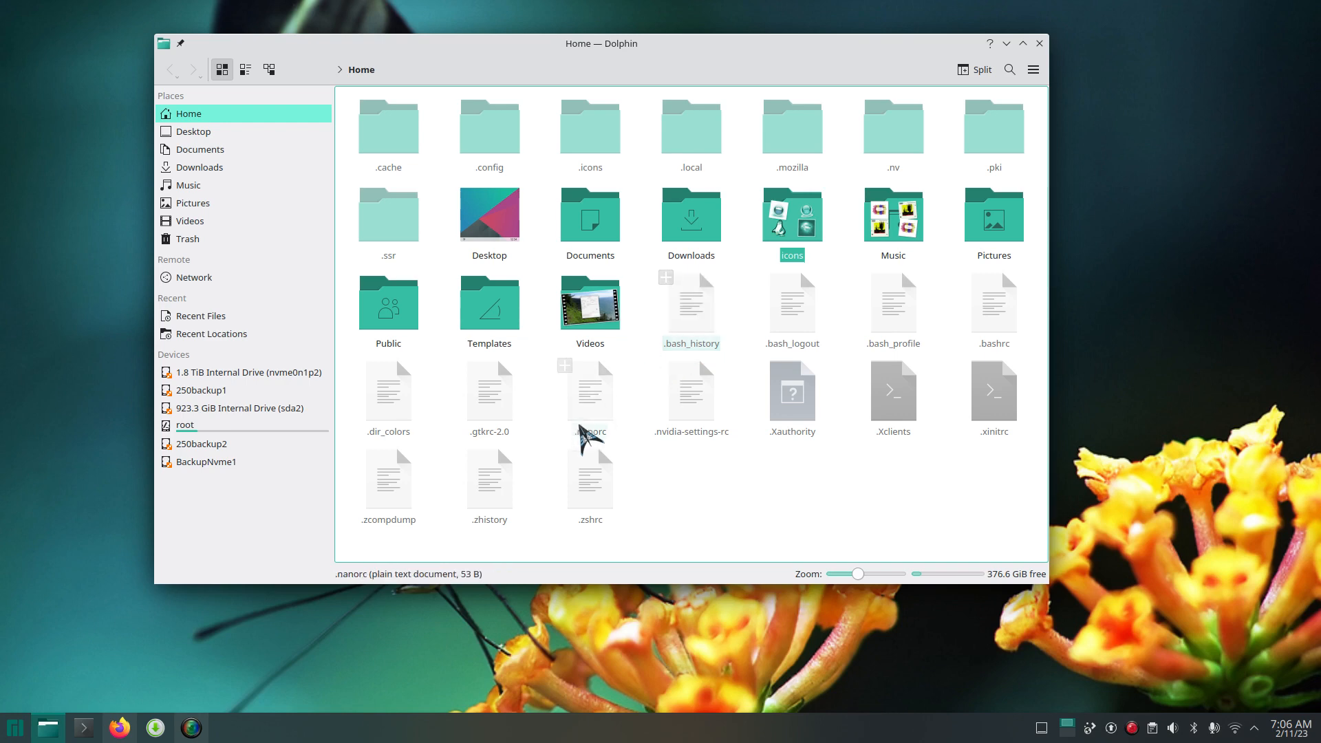
pyautogui.click(496, 481)
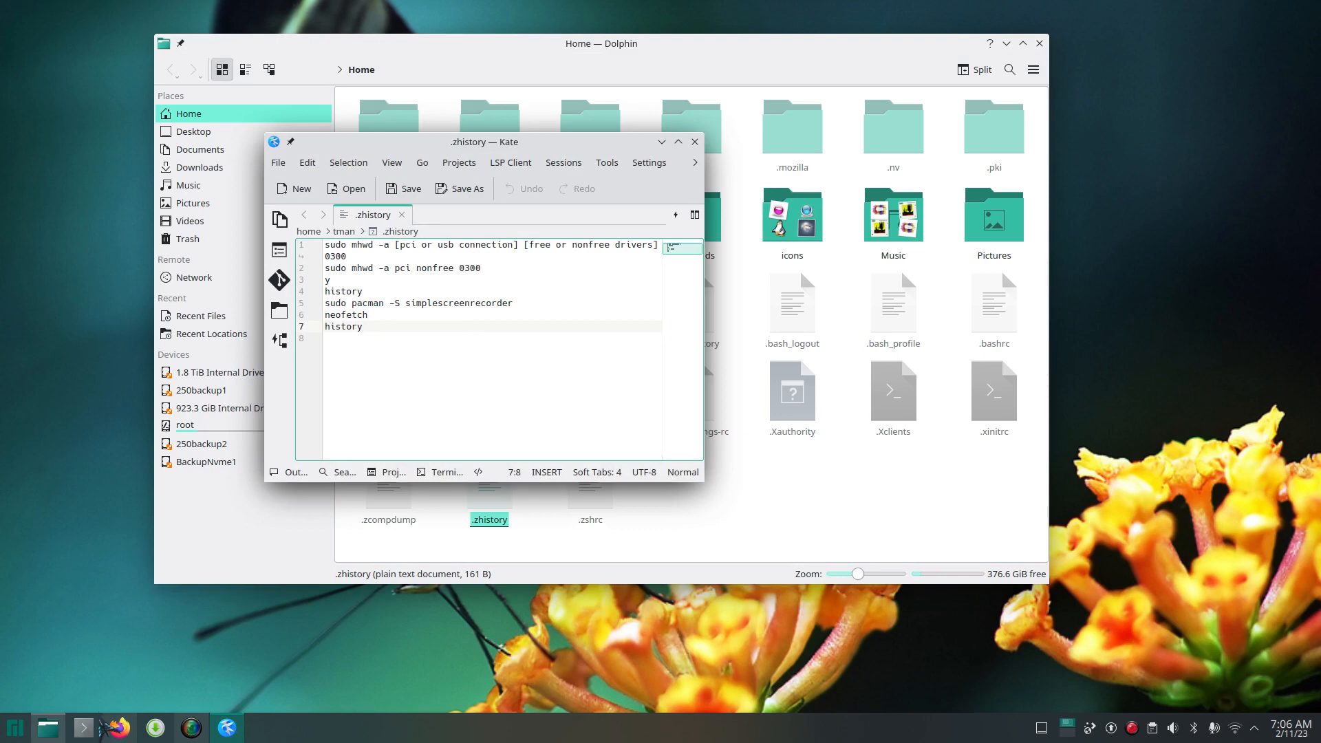
pyautogui.click(83, 729)
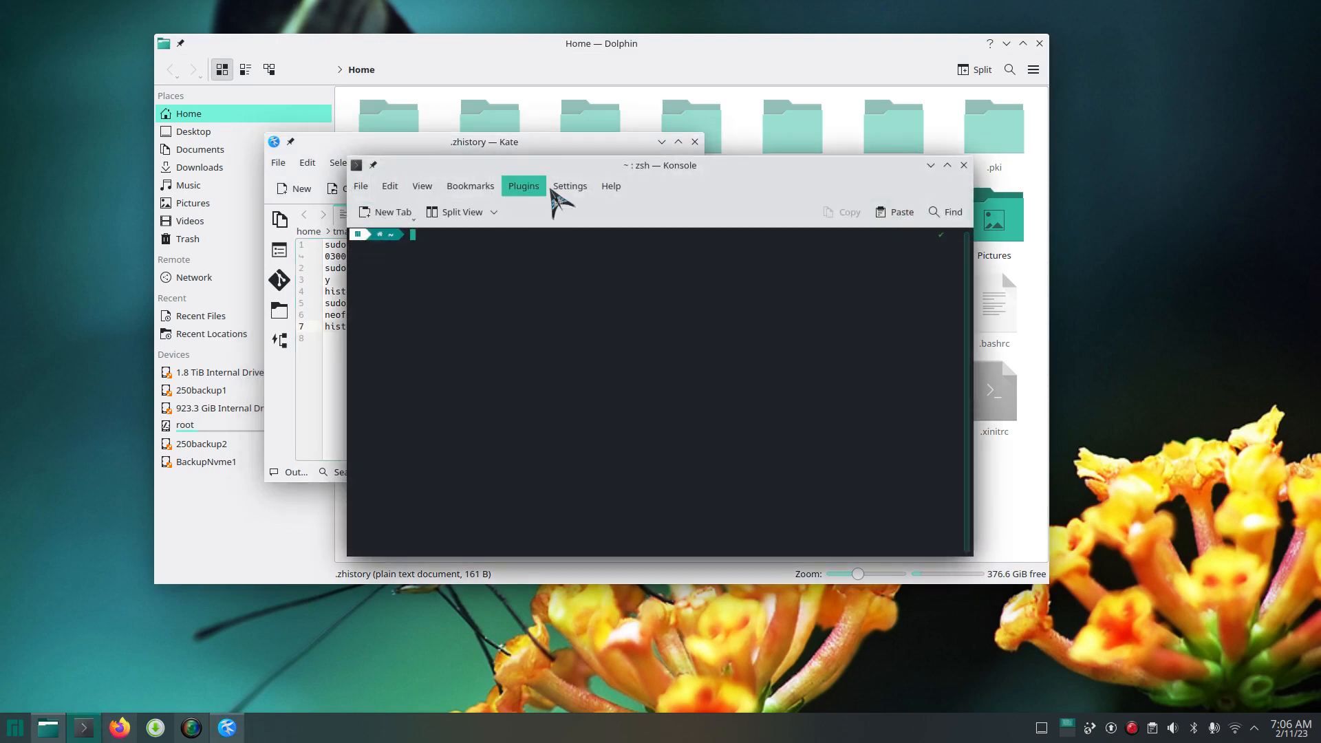
pyautogui.moveTo(577, 170); pyautogui.dragTo(911, 214)
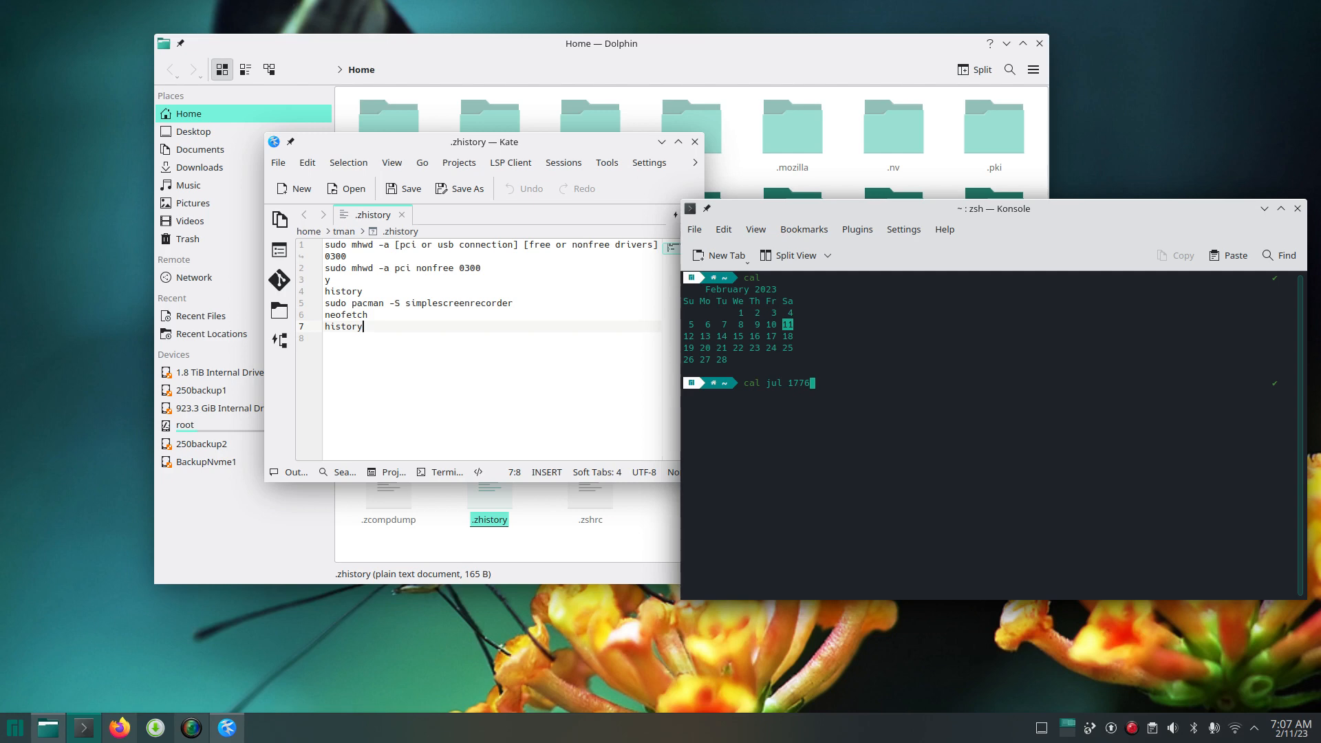
# - Run cal jul 1776 in Konsole and close it, and reopen .zhistory from the Home folder to check the recorded commands
pyautogui.press('Return')
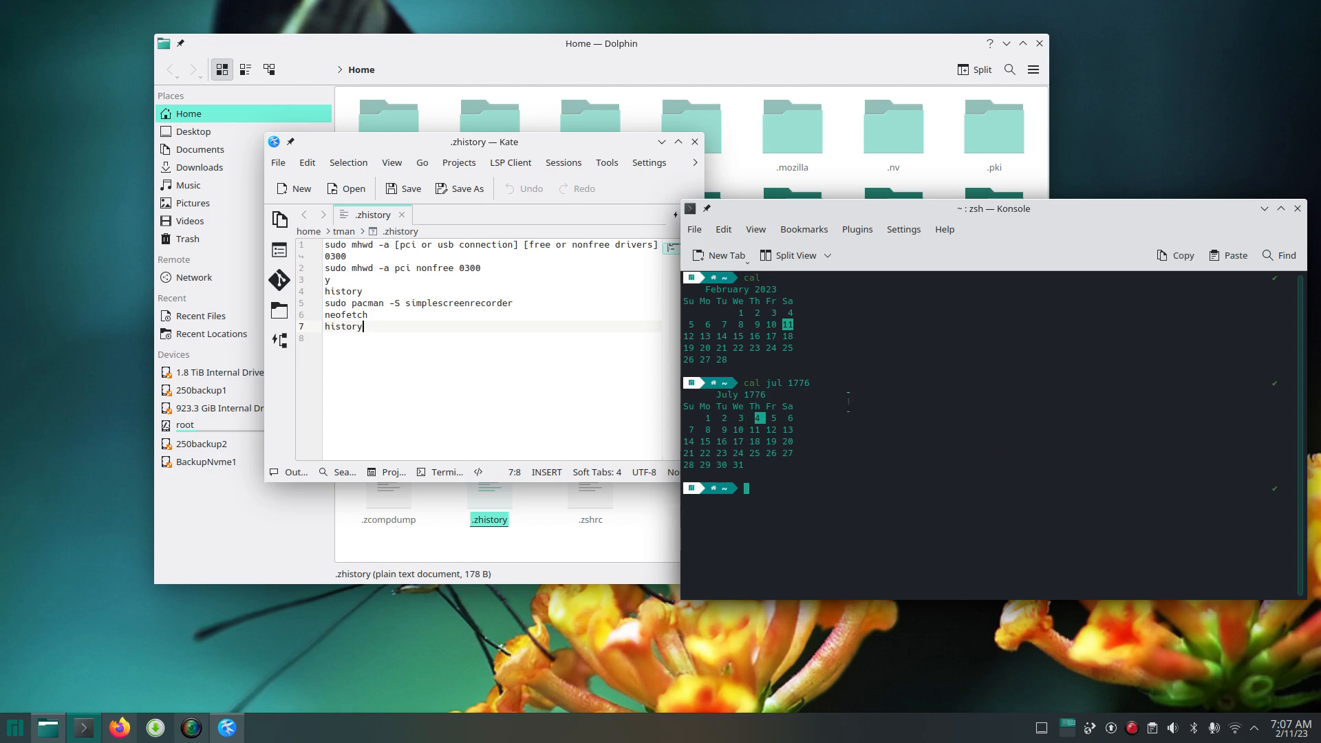
pyautogui.click(1298, 208)
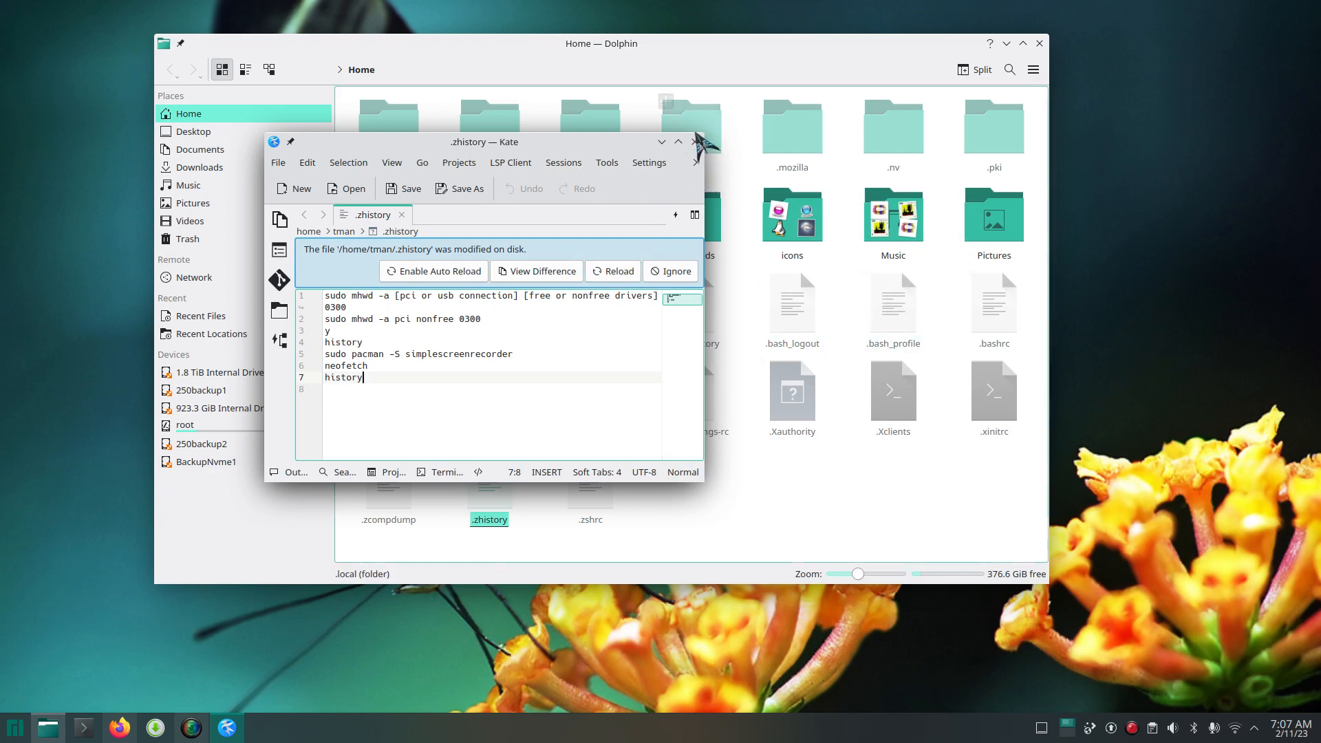
pyautogui.click(695, 142)
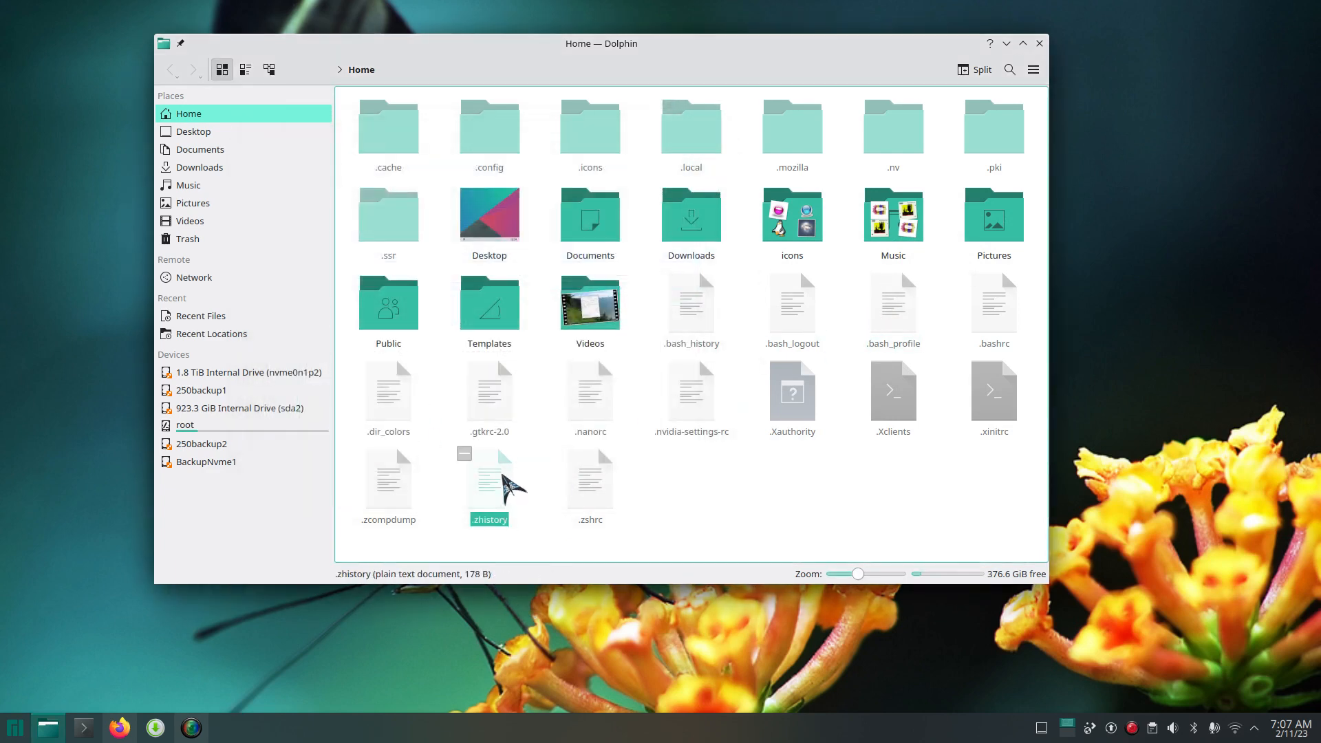
pyautogui.doubleClick(501, 493)
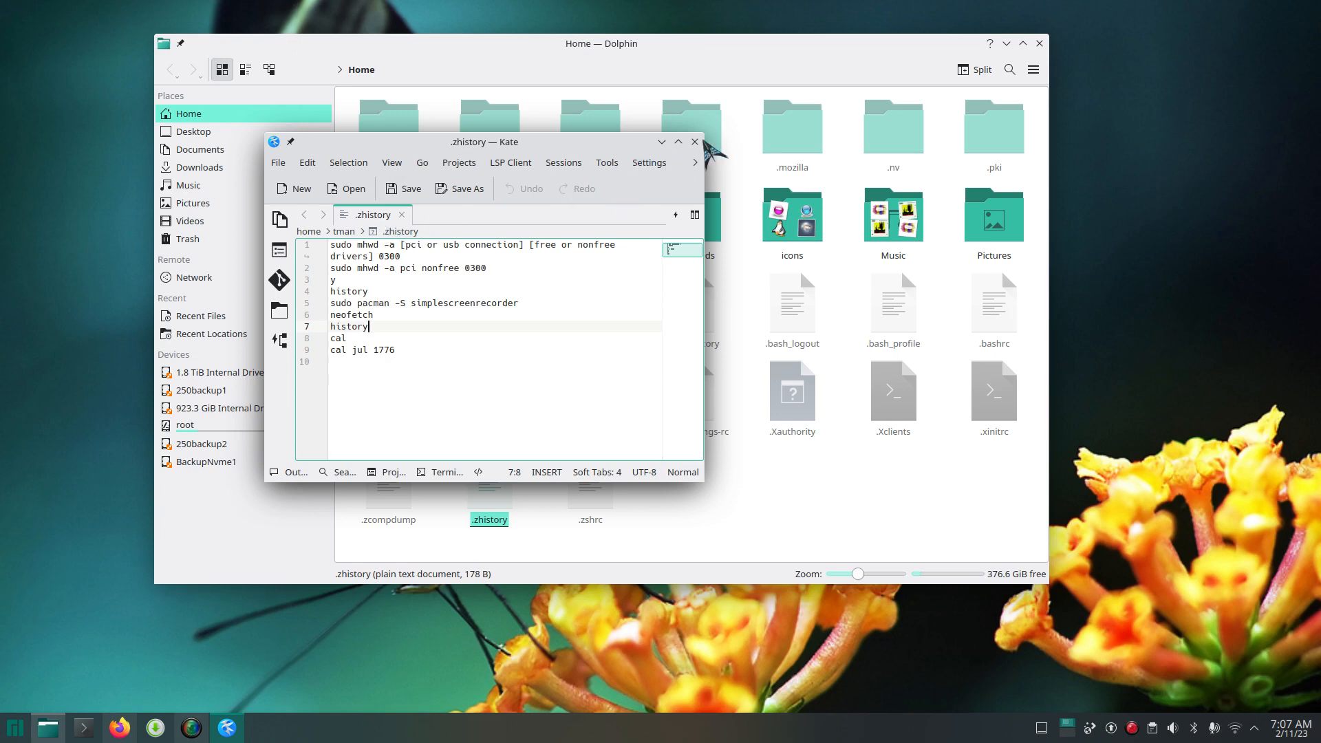
pyautogui.click(695, 142)
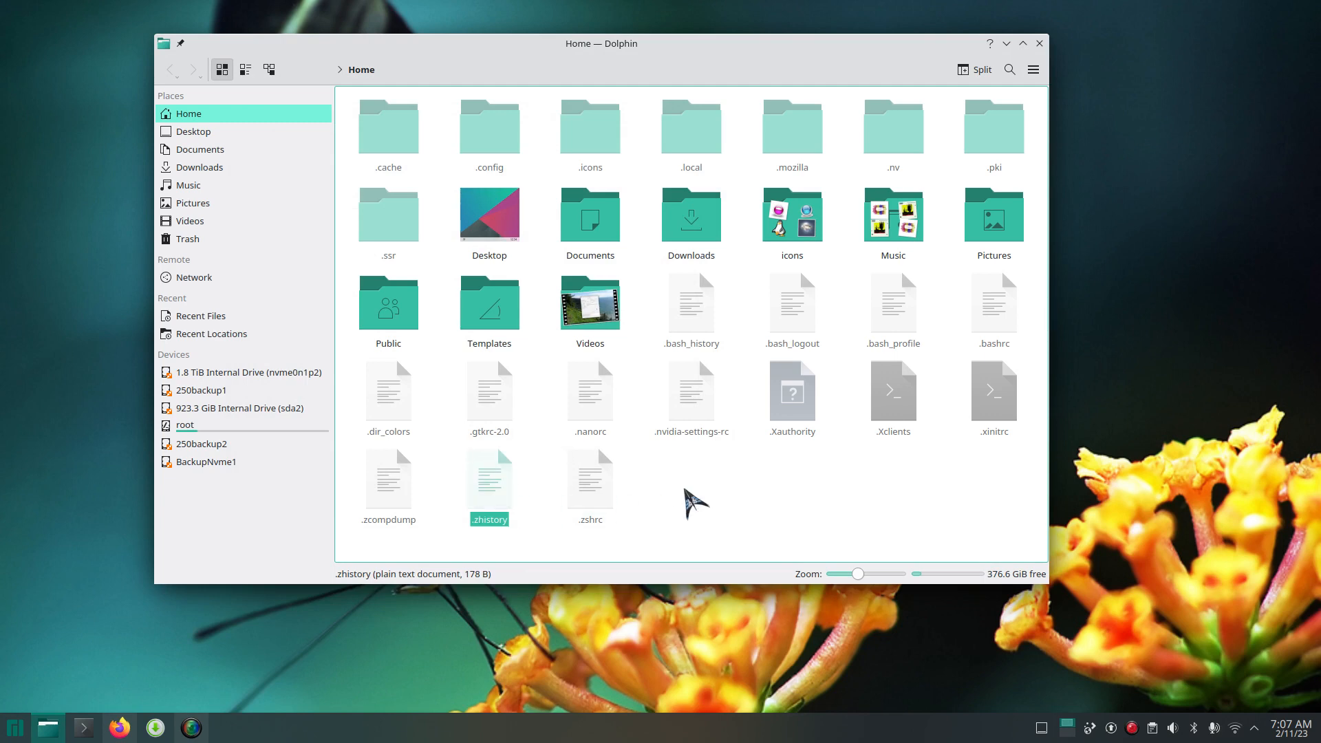
# - Hide the hidden files in the Home folder, and try enlarging and shrinking the folder icons
pyautogui.hotkey('ctrl', 'h')
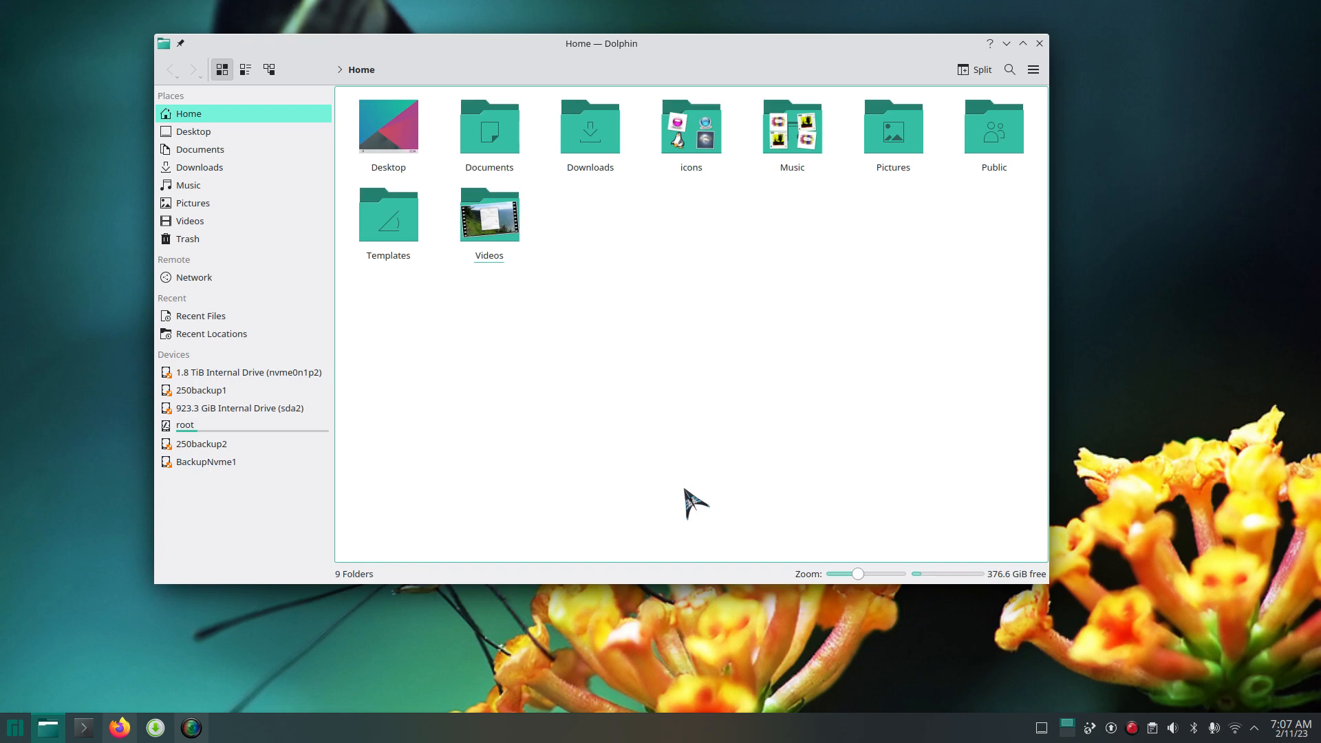
pyautogui.hotkey('ctrl', '+')
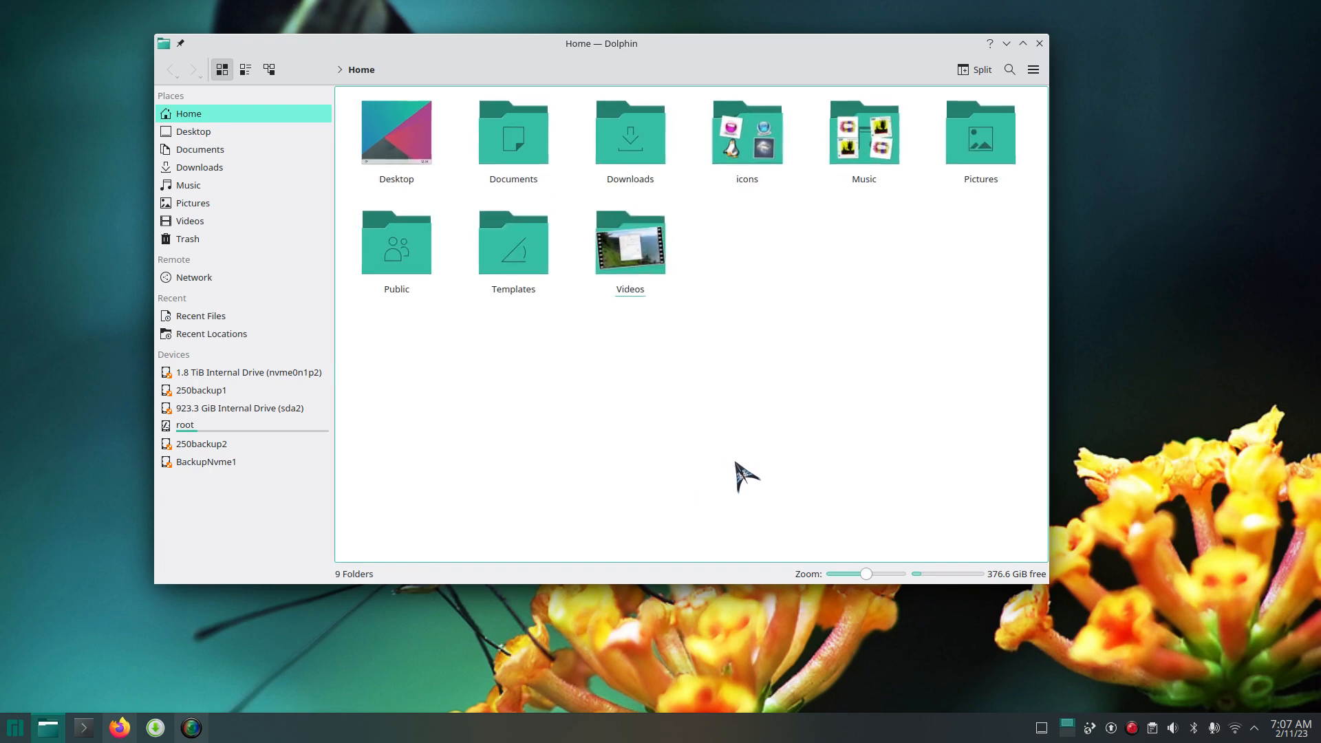
pyautogui.scroll(3, 735, 462)
pyautogui.scroll(-5, 734, 462)
pyautogui.scroll(2, 734, 461)
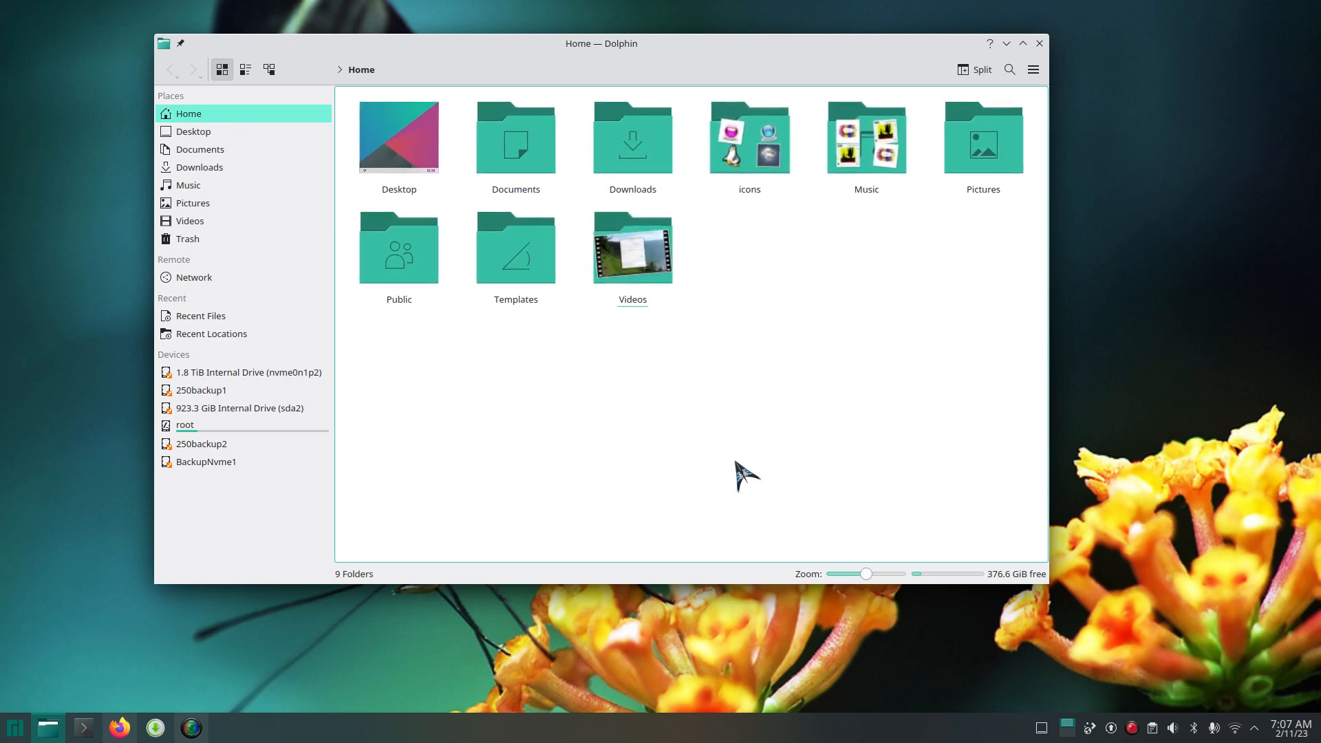
pyautogui.scroll(-1, 734, 462)
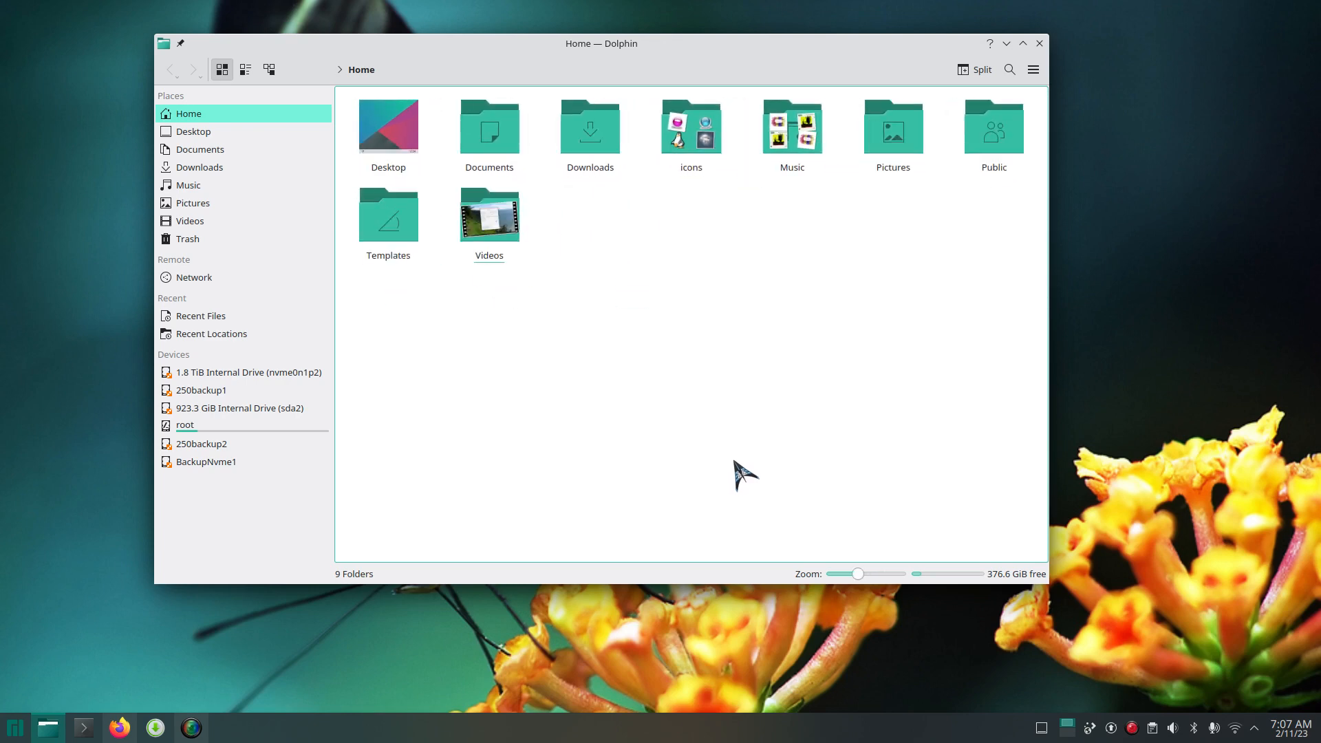
# - Set magician-wallpaper-1920x1080.jpg from the wallpaper 2 folder in Pictures as the desktop wallpaper, and minimize Dolphin to view it
pyautogui.click(209, 205)
pyautogui.click(485, 130)
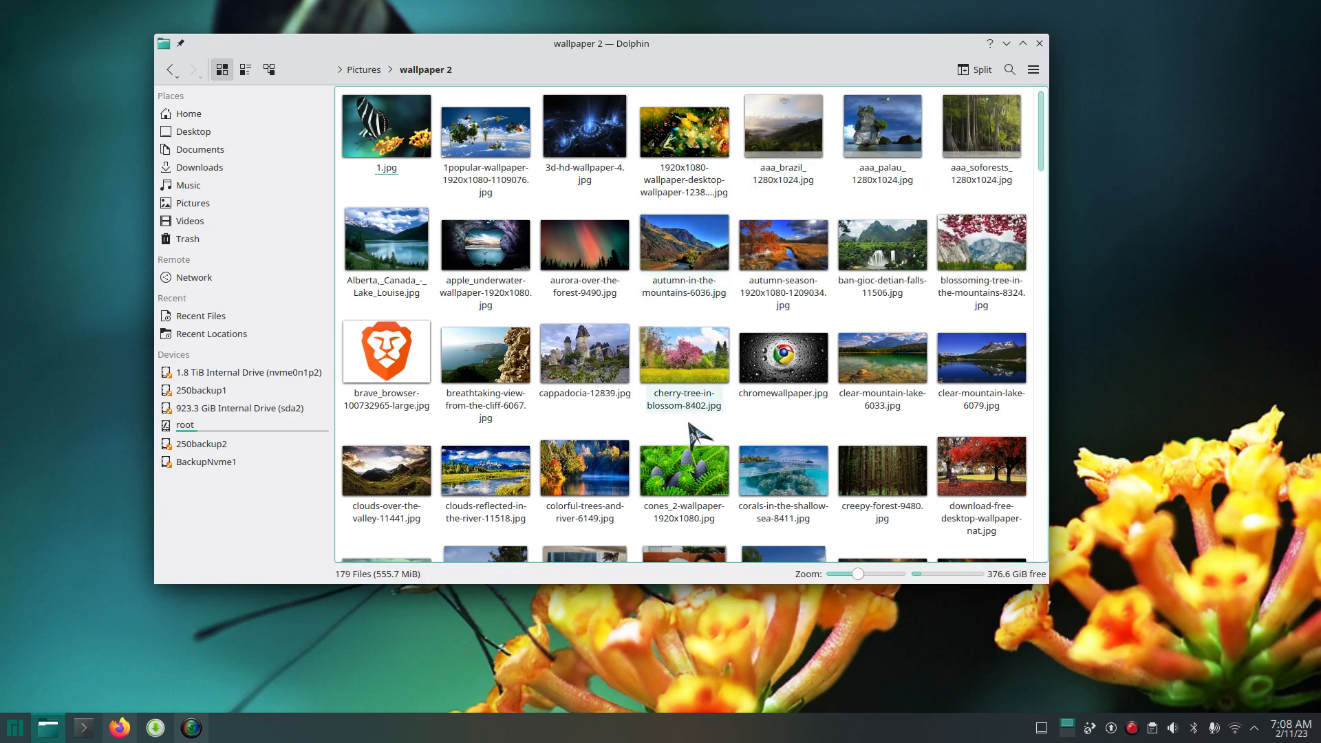
pyautogui.scroll(-2, 693, 433)
pyautogui.scroll(-6, 694, 416)
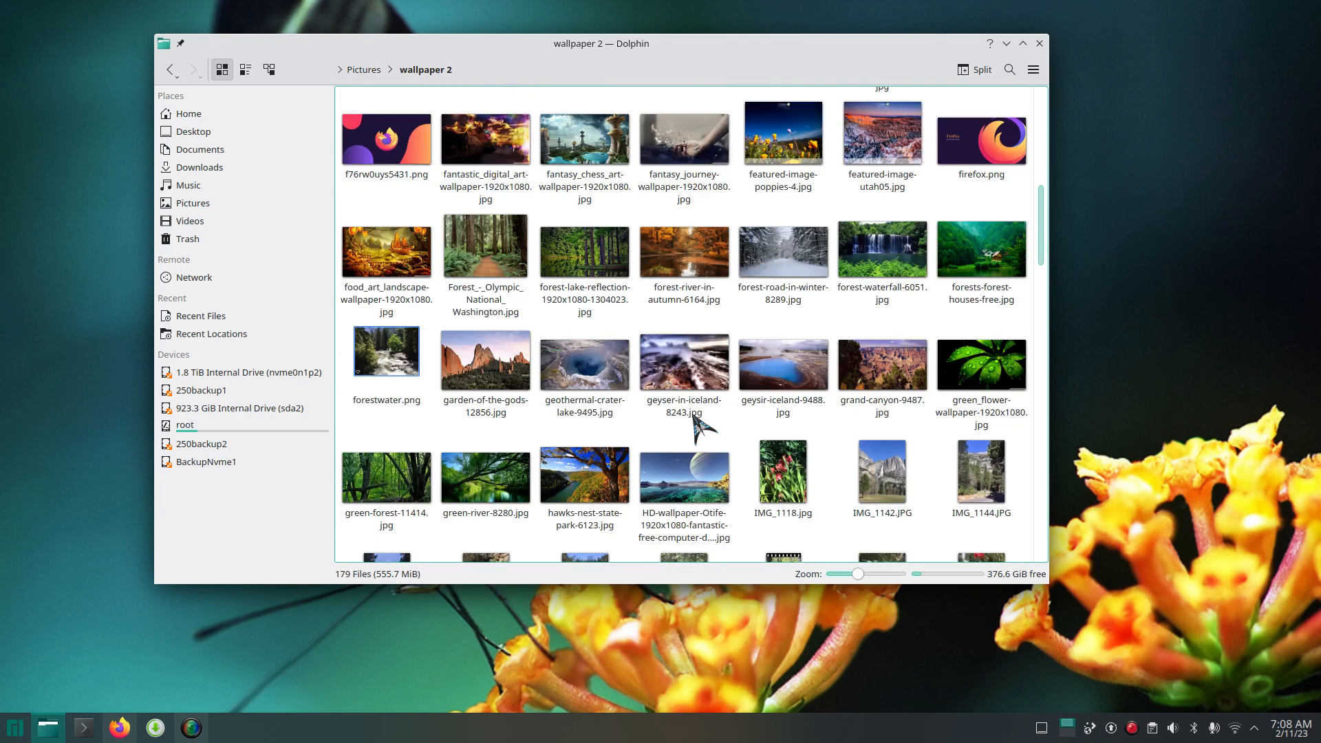
pyautogui.scroll(-12, 695, 426)
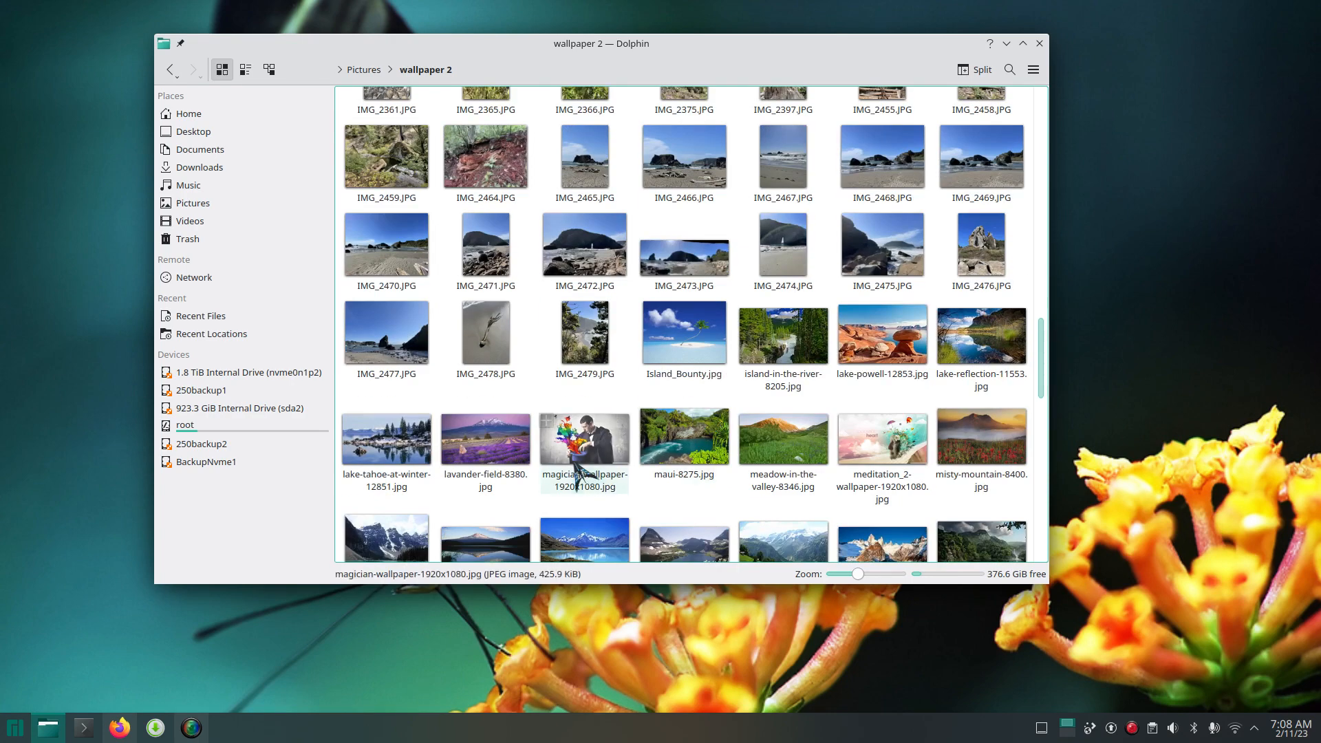
pyautogui.rightClick(585, 434)
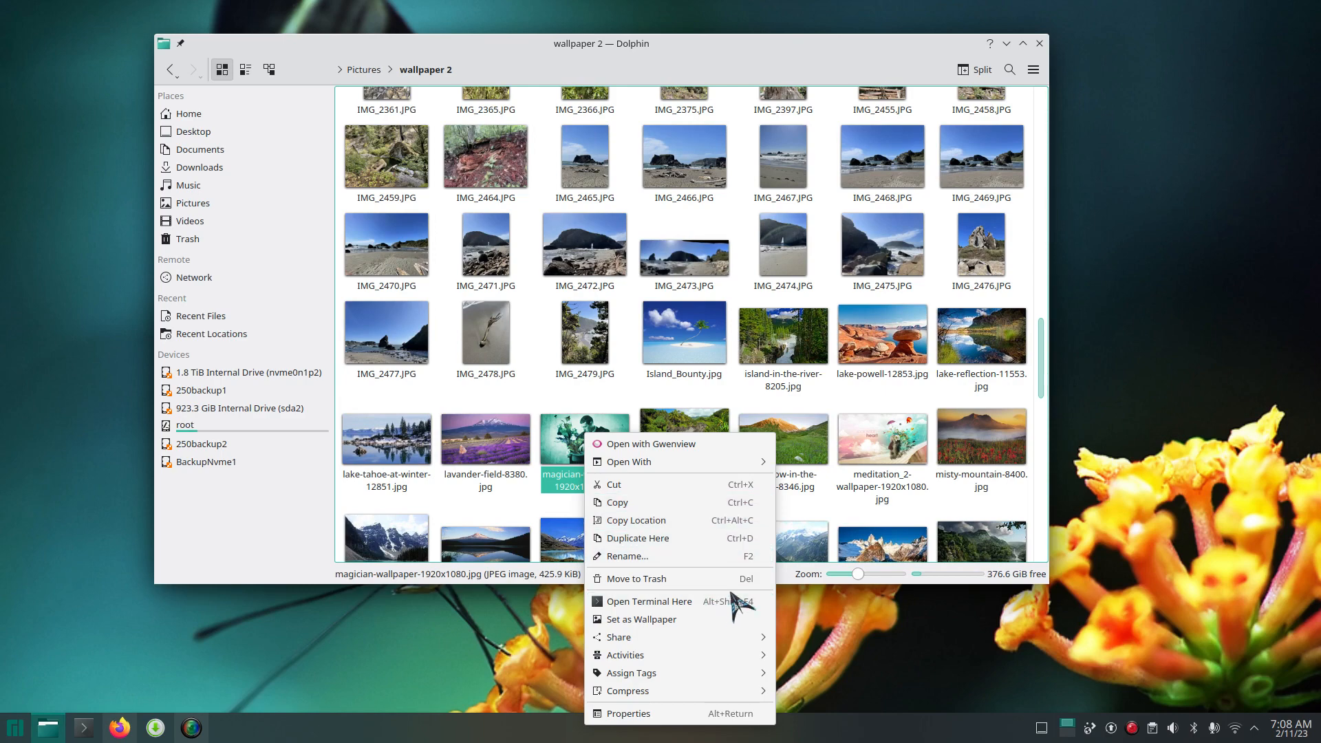
pyautogui.click(709, 620)
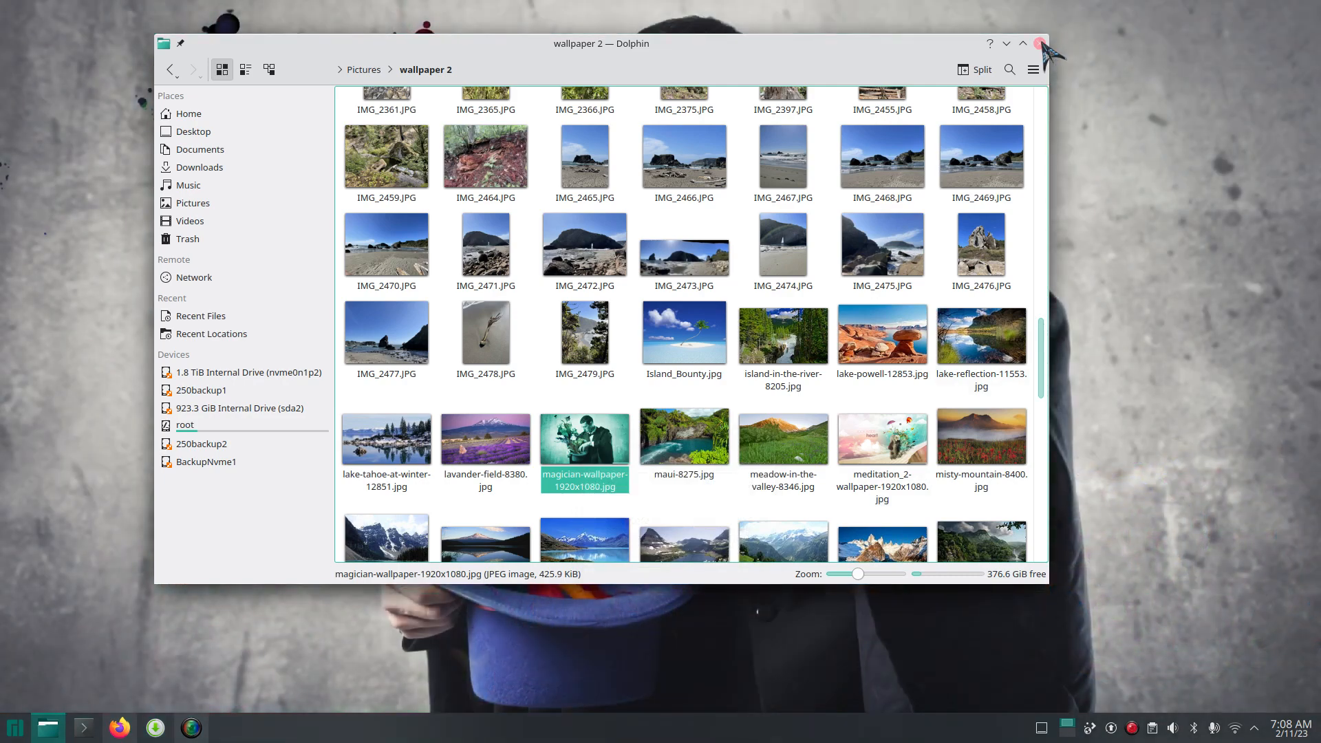
pyautogui.click(1005, 44)
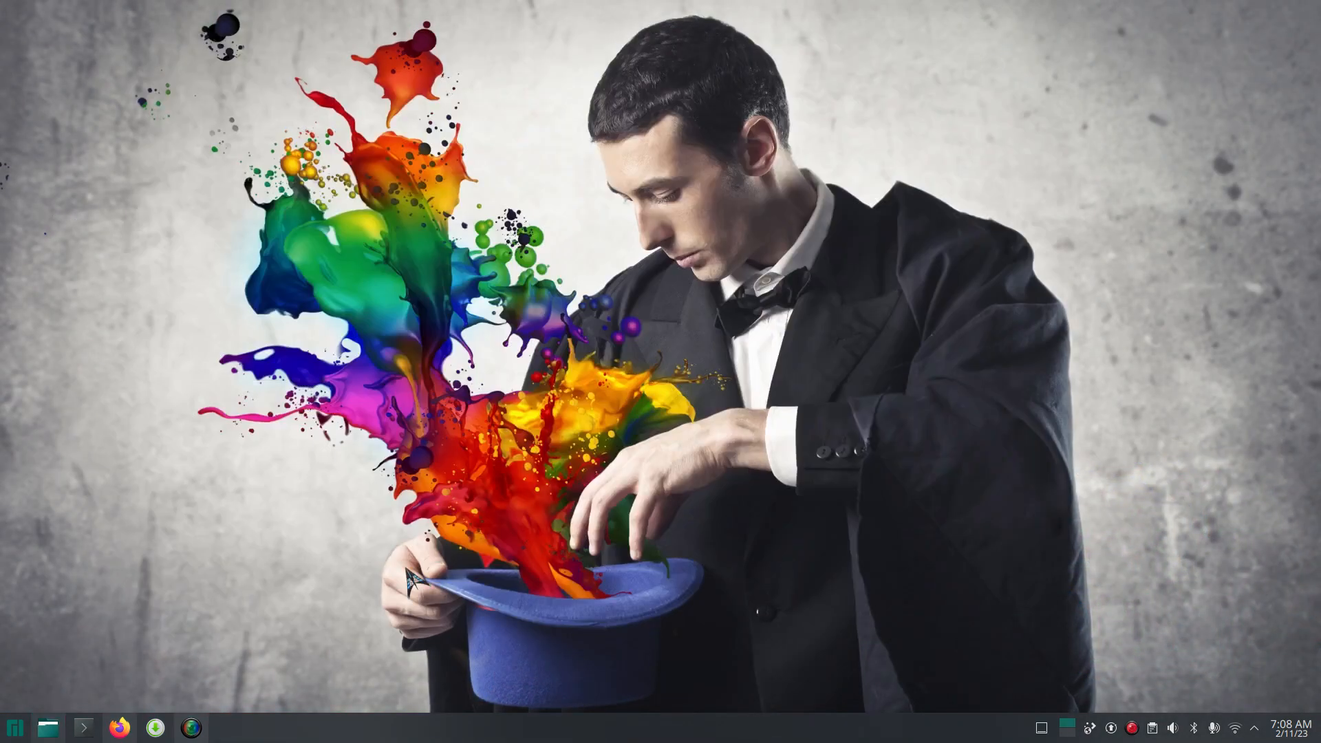
# - Restore Dolphin, uncover part of the desktop beside it, and look through the Home, Desktop, Documents and Downloads folders
pyautogui.click(48, 728)
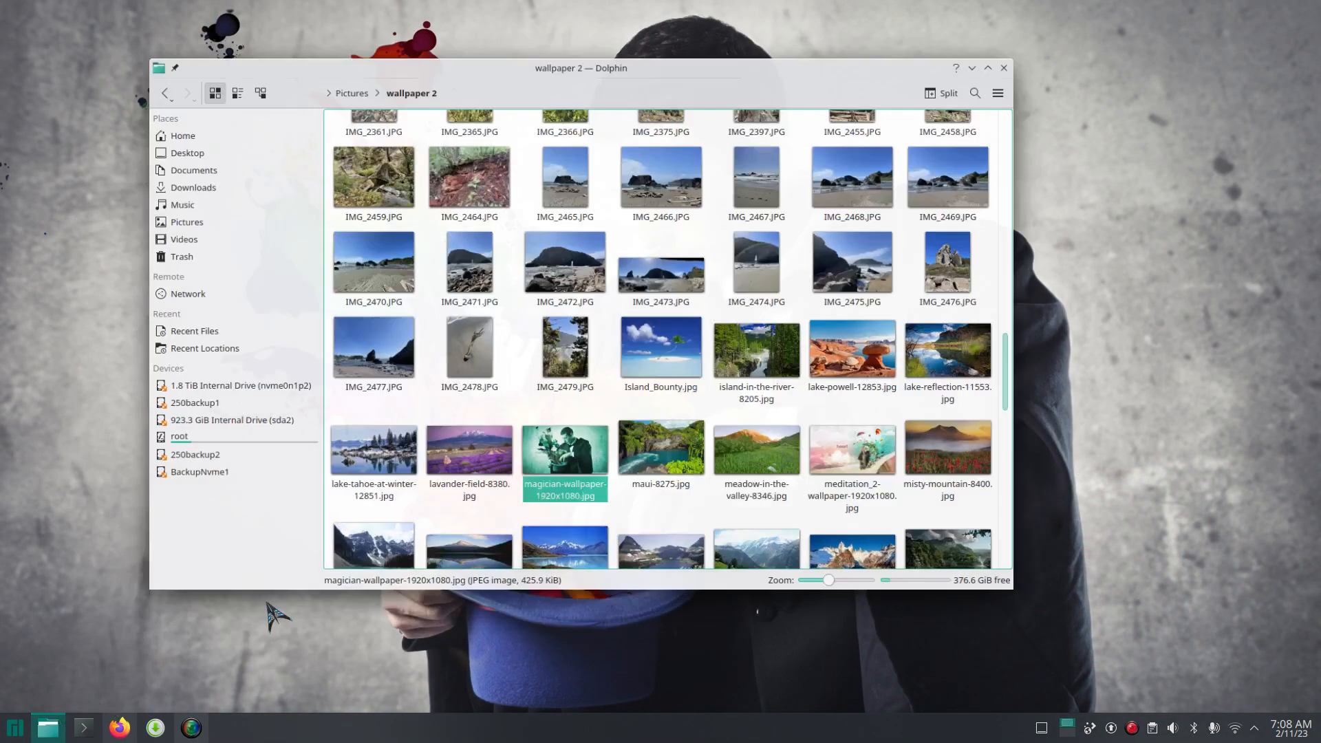
pyautogui.click(205, 116)
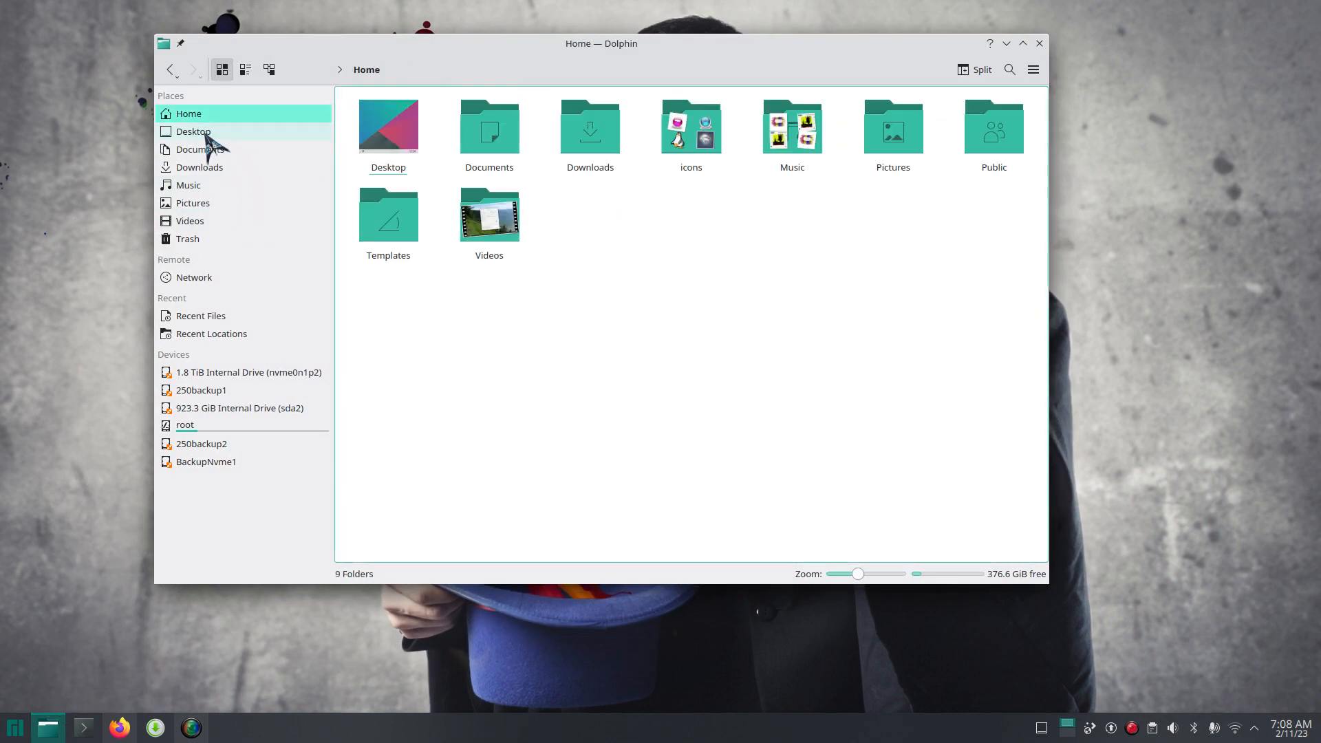
pyautogui.click(210, 134)
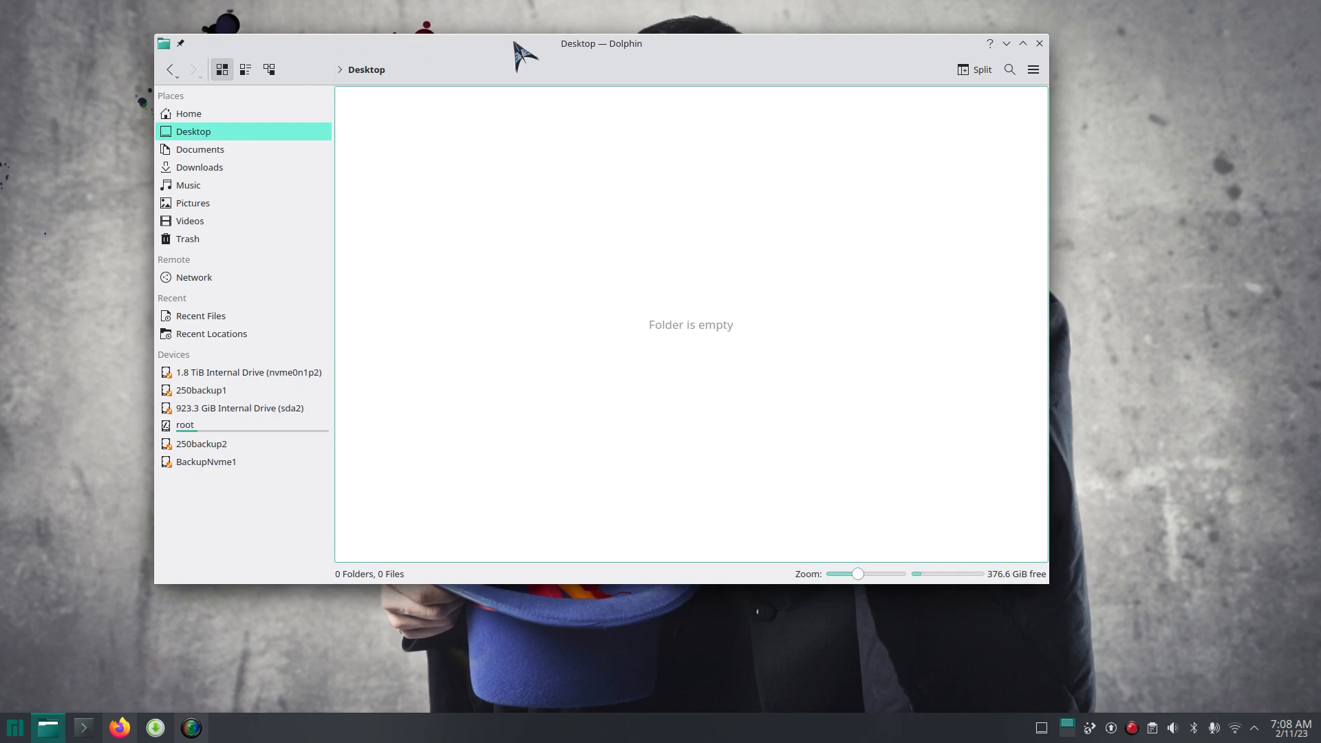
pyautogui.moveTo(509, 49); pyautogui.dragTo(692, 76)
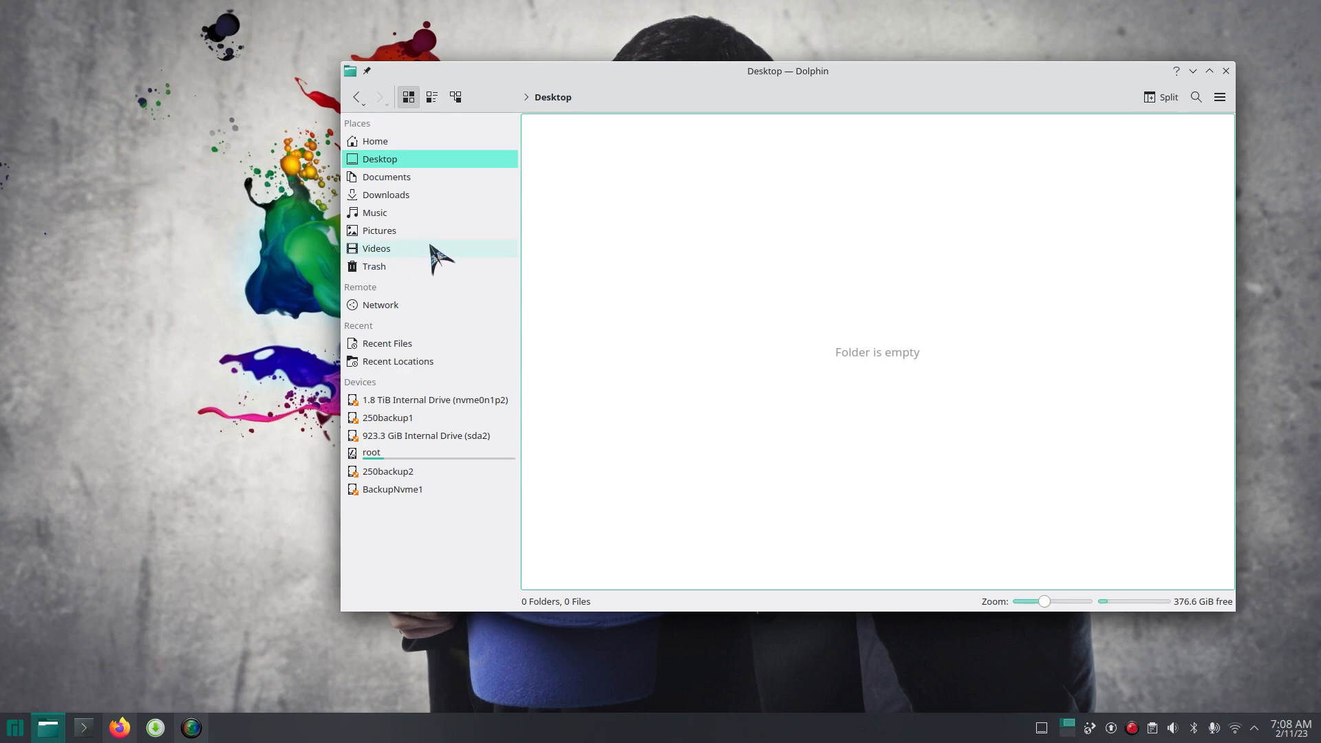
pyautogui.click(416, 180)
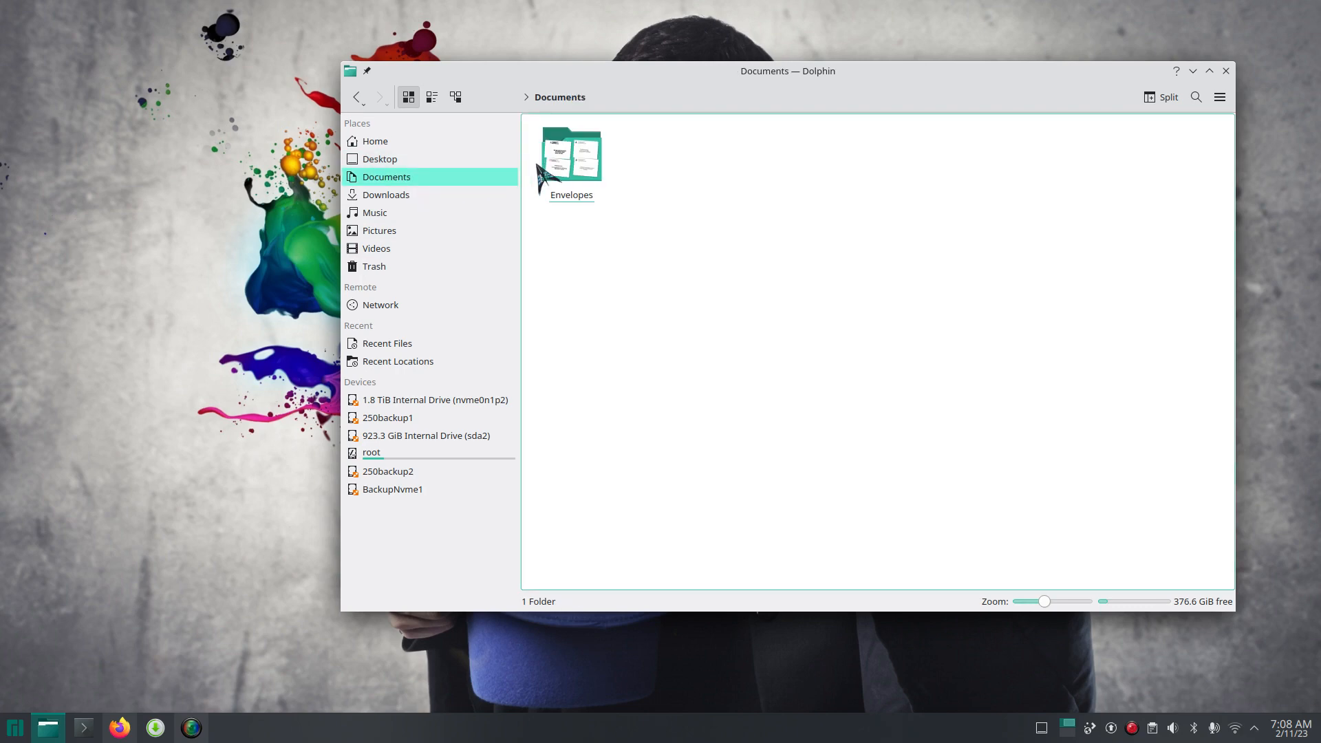
pyautogui.click(408, 197)
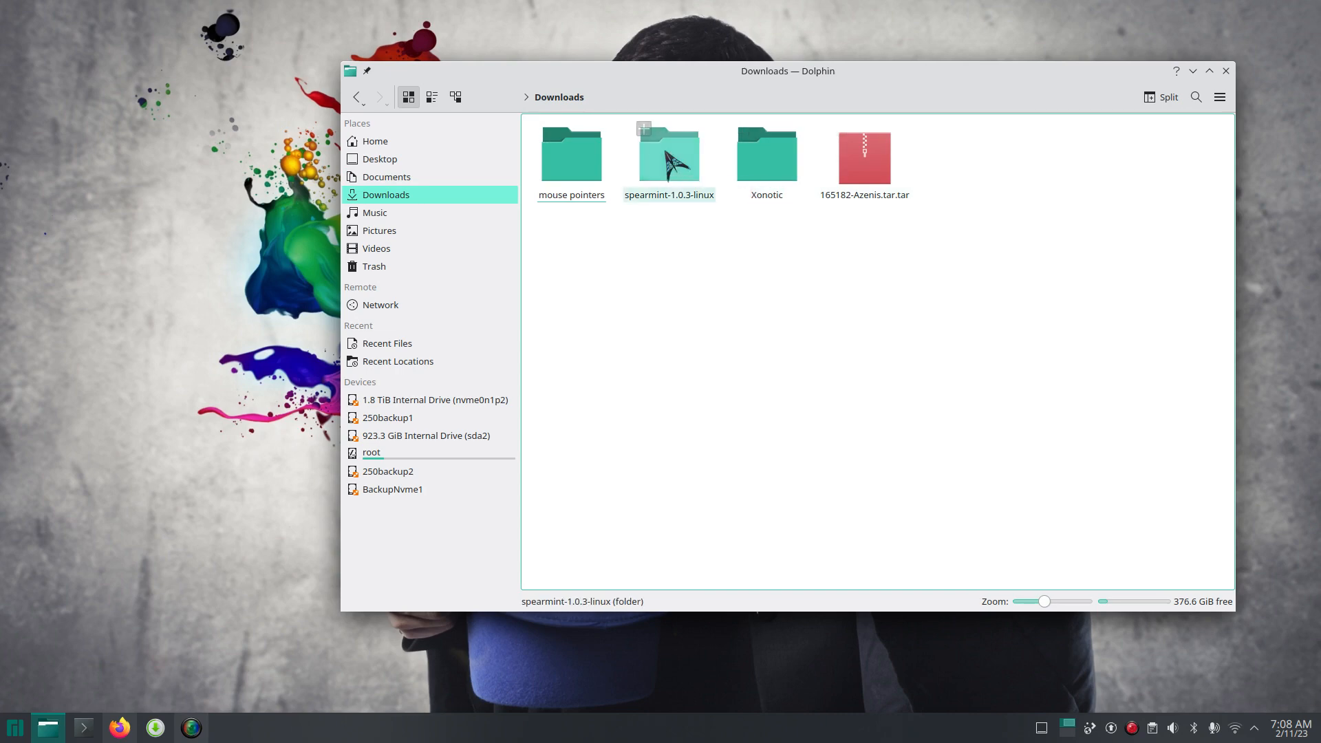
# - Copy the Pulse-Glass folder from mouse pointers in Downloads onto the desktop
pyautogui.click(568, 165)
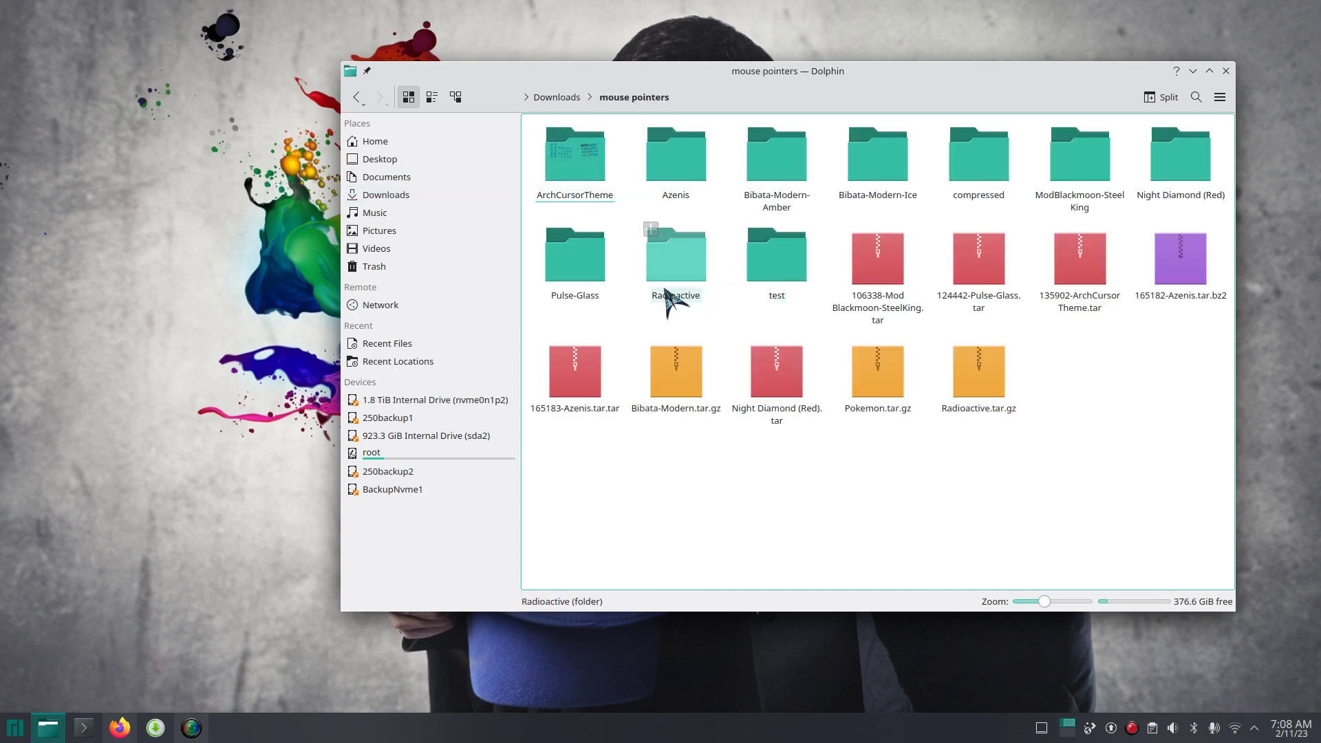
pyautogui.moveTo(553, 264); pyautogui.dragTo(122, 222)
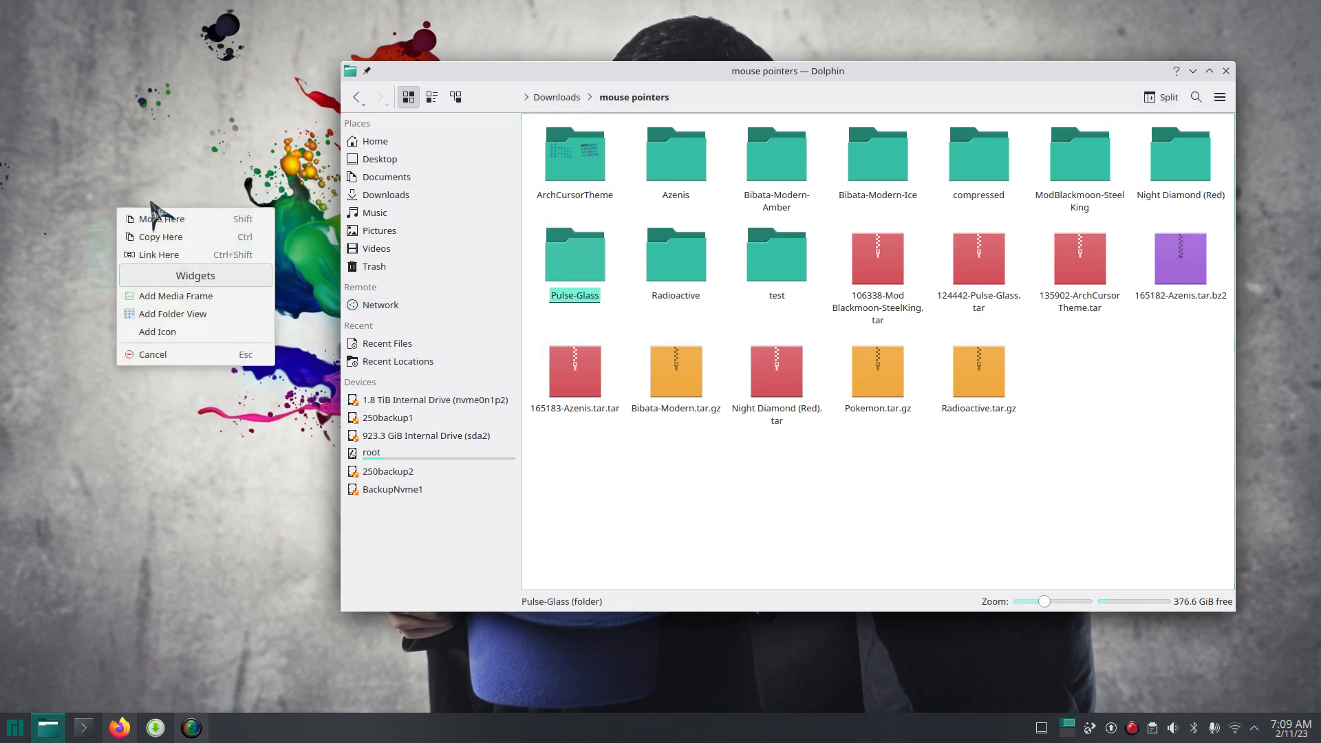
pyautogui.click(165, 237)
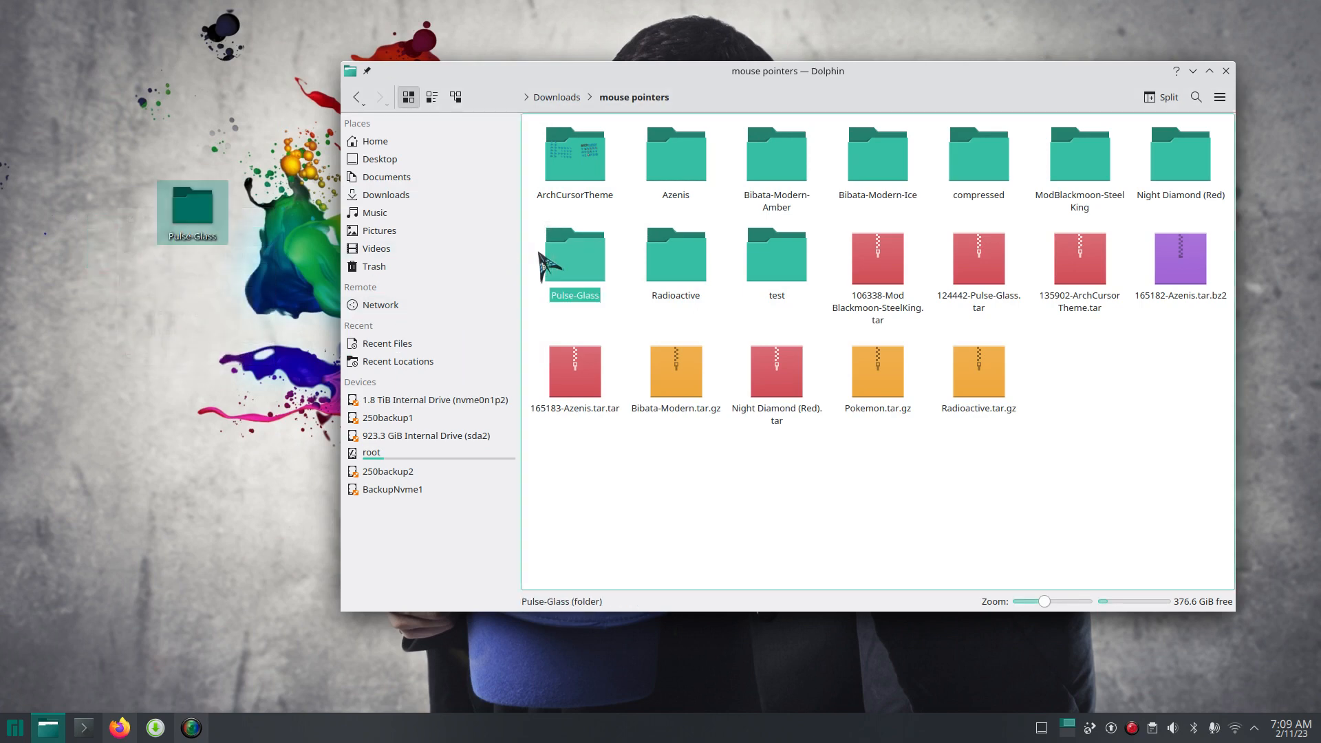
# - Move the Pulse-Glass folder in the Desktop folder to the trash, and check the Trash before returning to Downloads
pyautogui.click(392, 159)
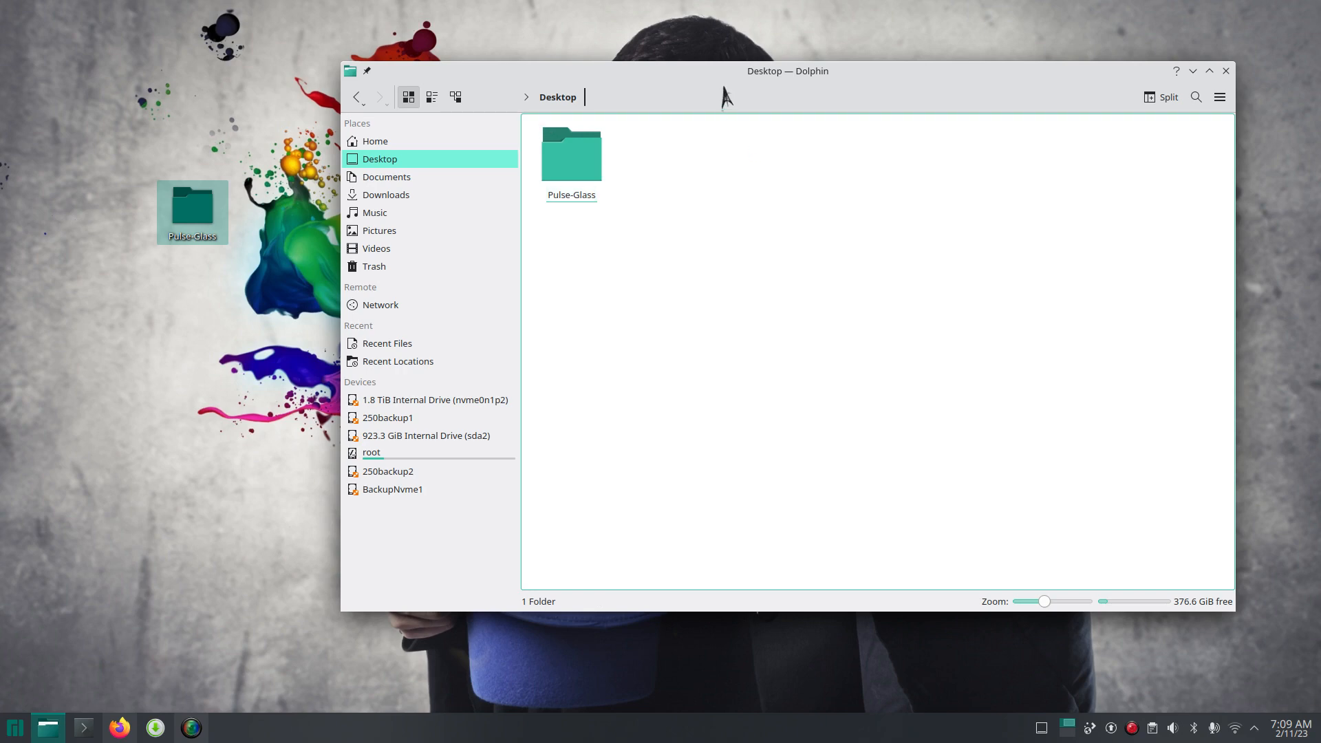
pyautogui.moveTo(714, 95); pyautogui.dragTo(811, 88)
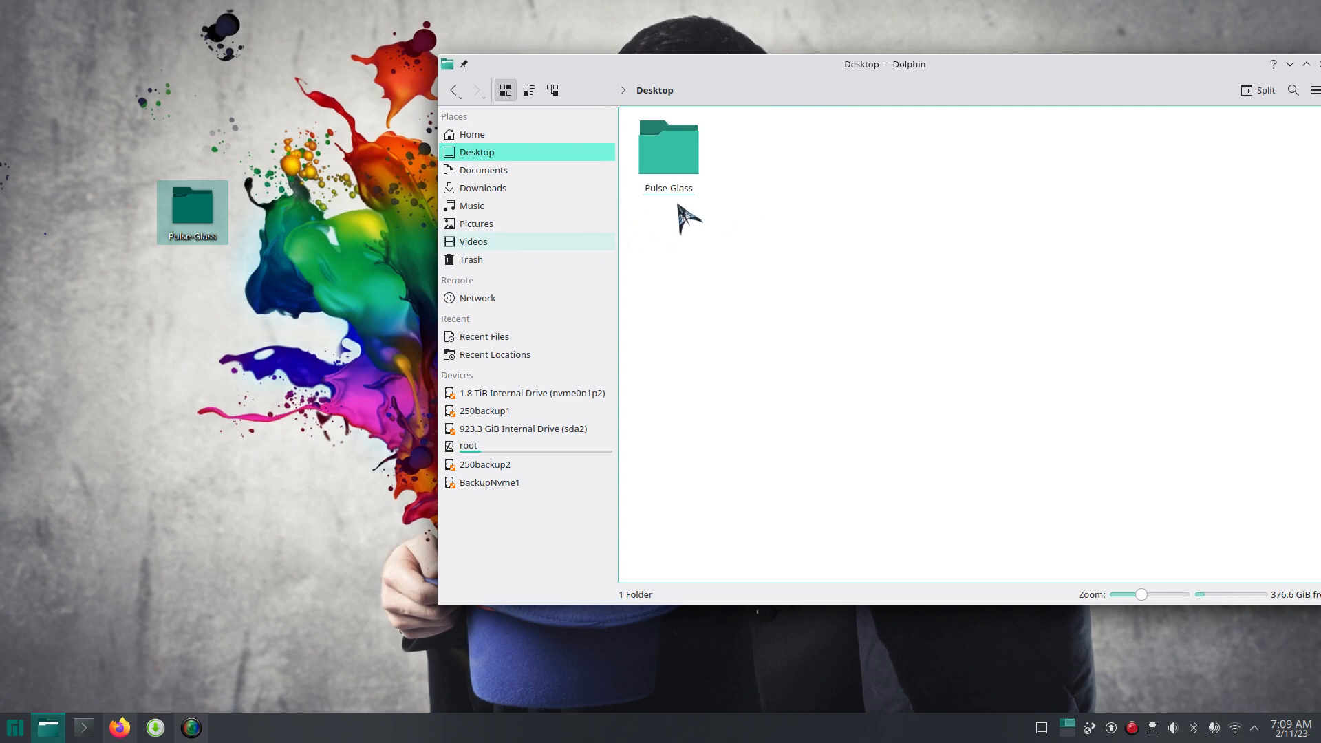
pyautogui.click(659, 144)
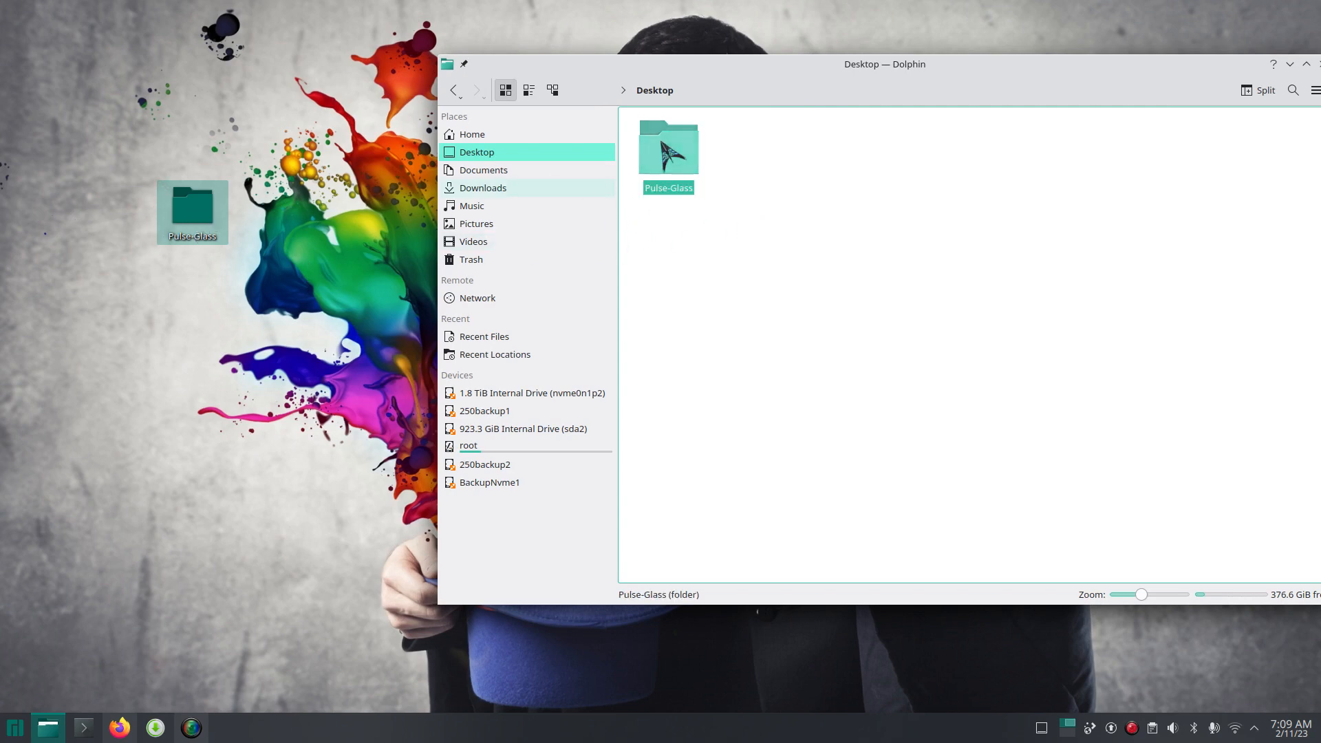
pyautogui.press('Delete')
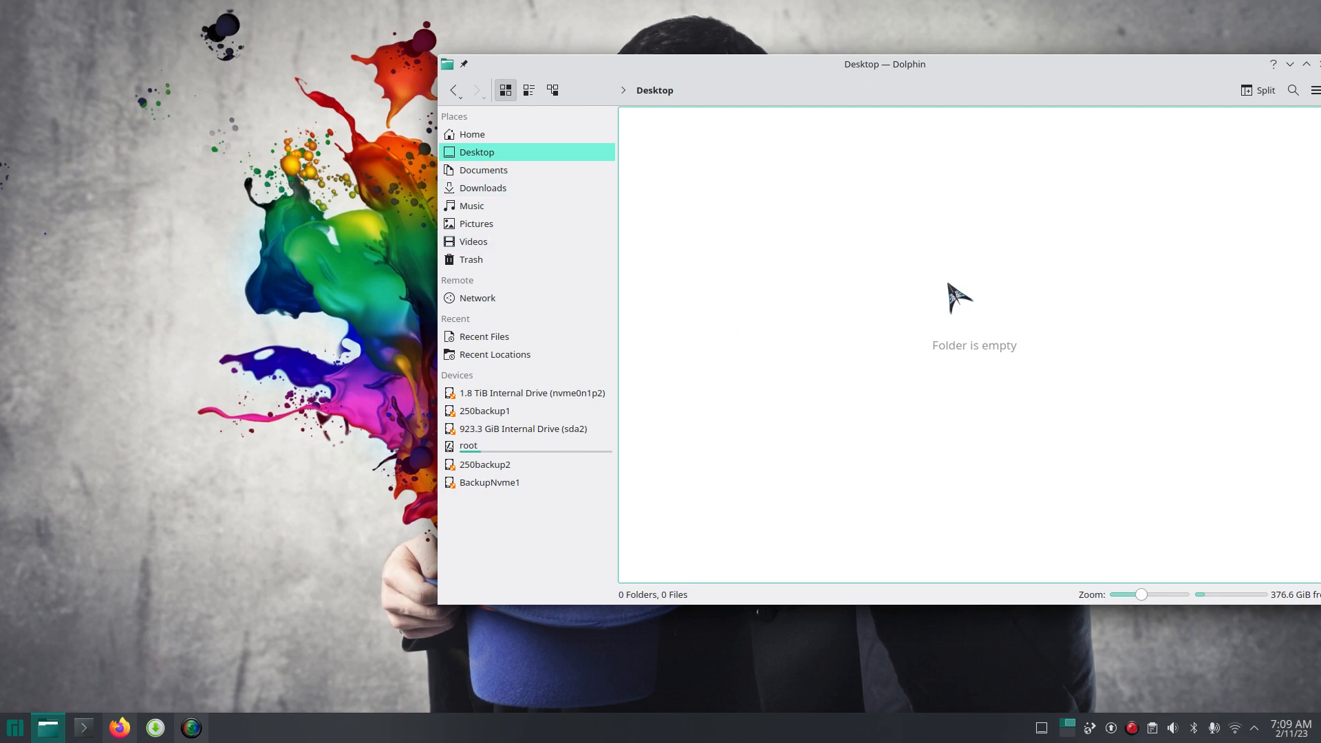
pyautogui.click(460, 260)
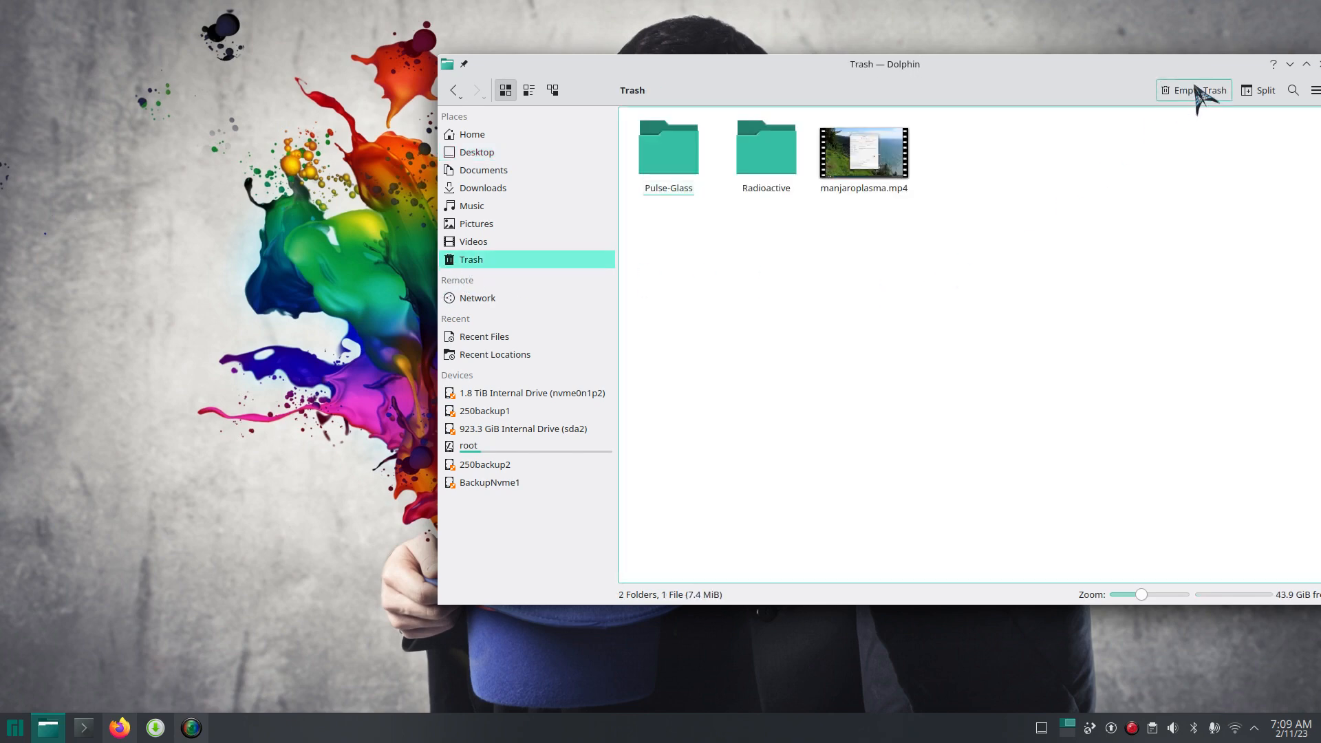
pyautogui.click(506, 190)
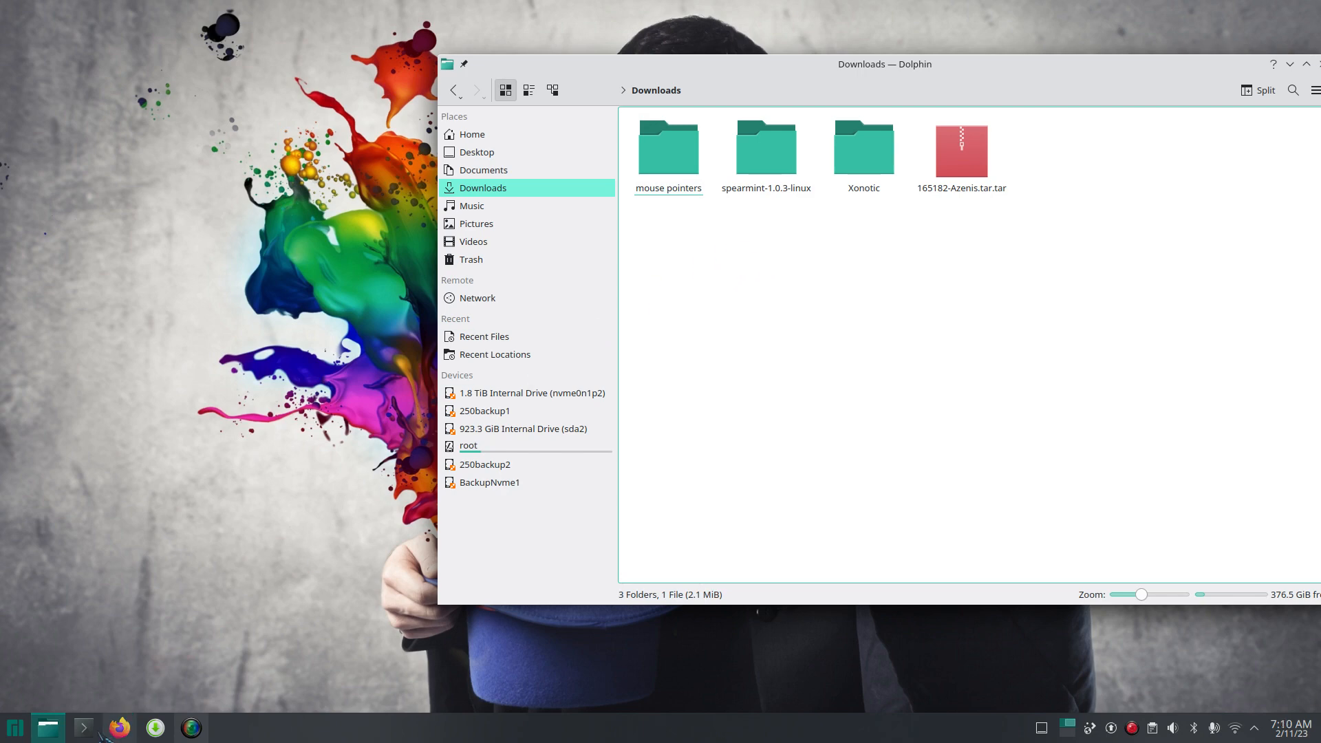
# - Open the Cursors page under Appearance in System Settings and browse the cursor themes available for download
pyautogui.click(16, 727)
pyautogui.click(282, 351)
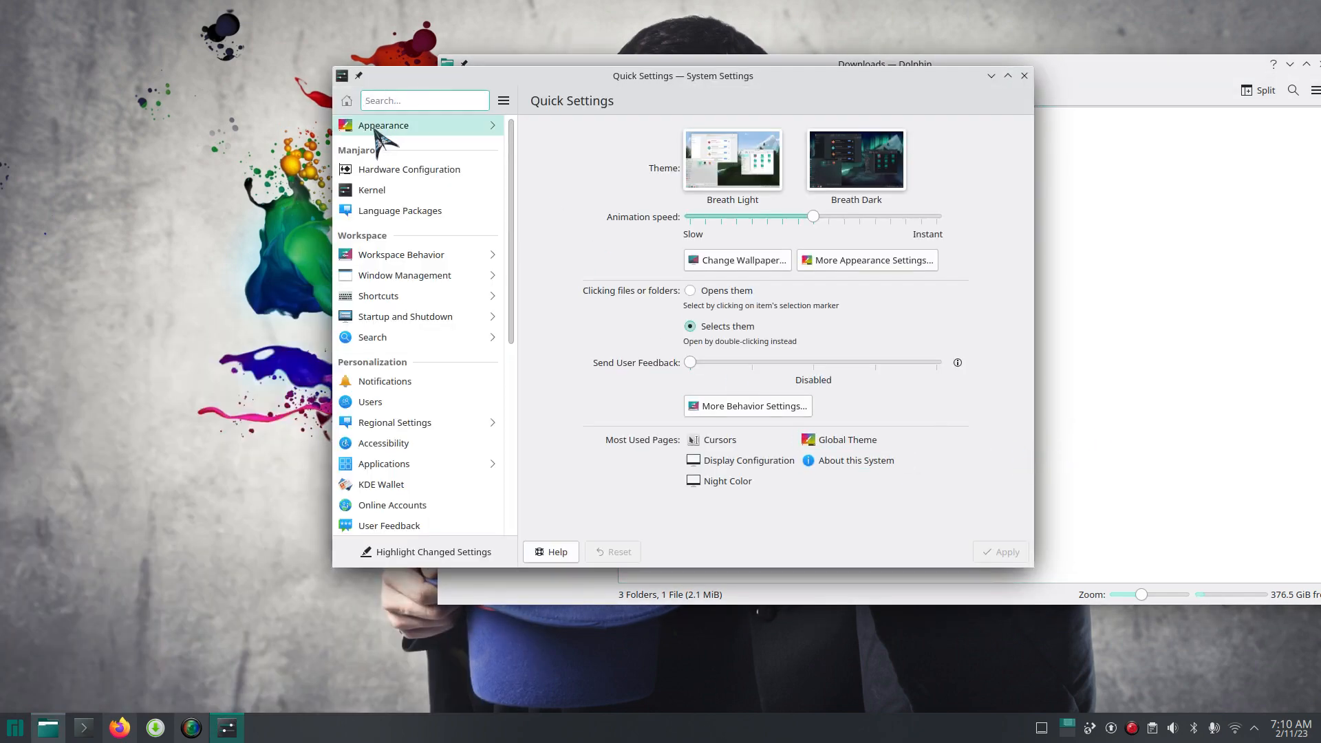
pyautogui.click(416, 126)
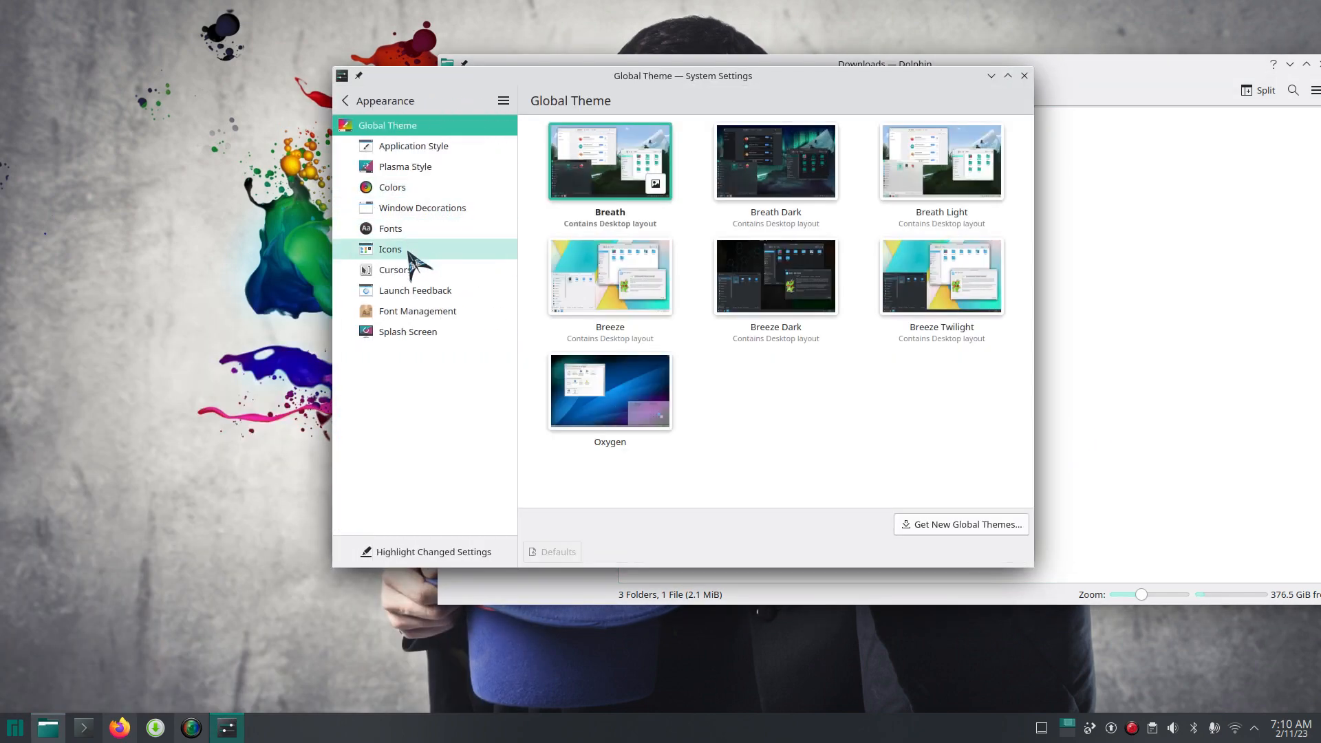
pyautogui.click(407, 270)
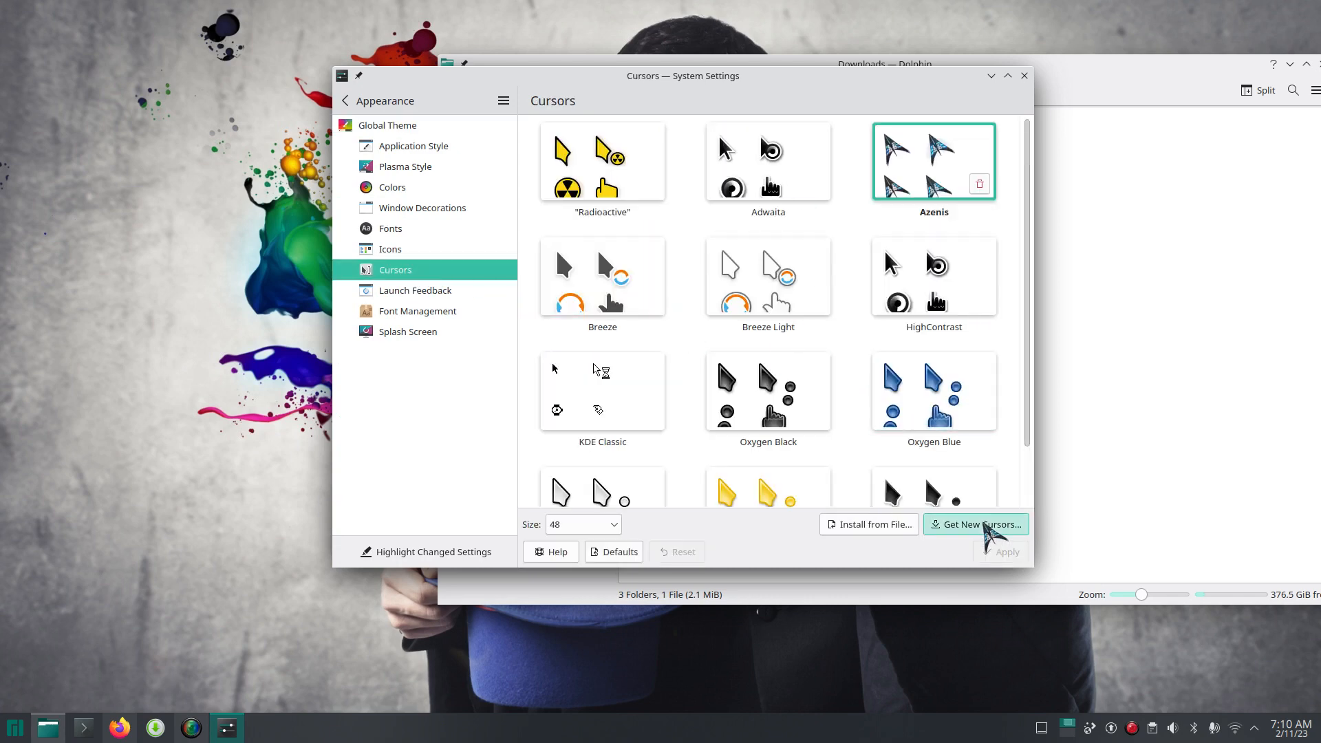
pyautogui.click(991, 525)
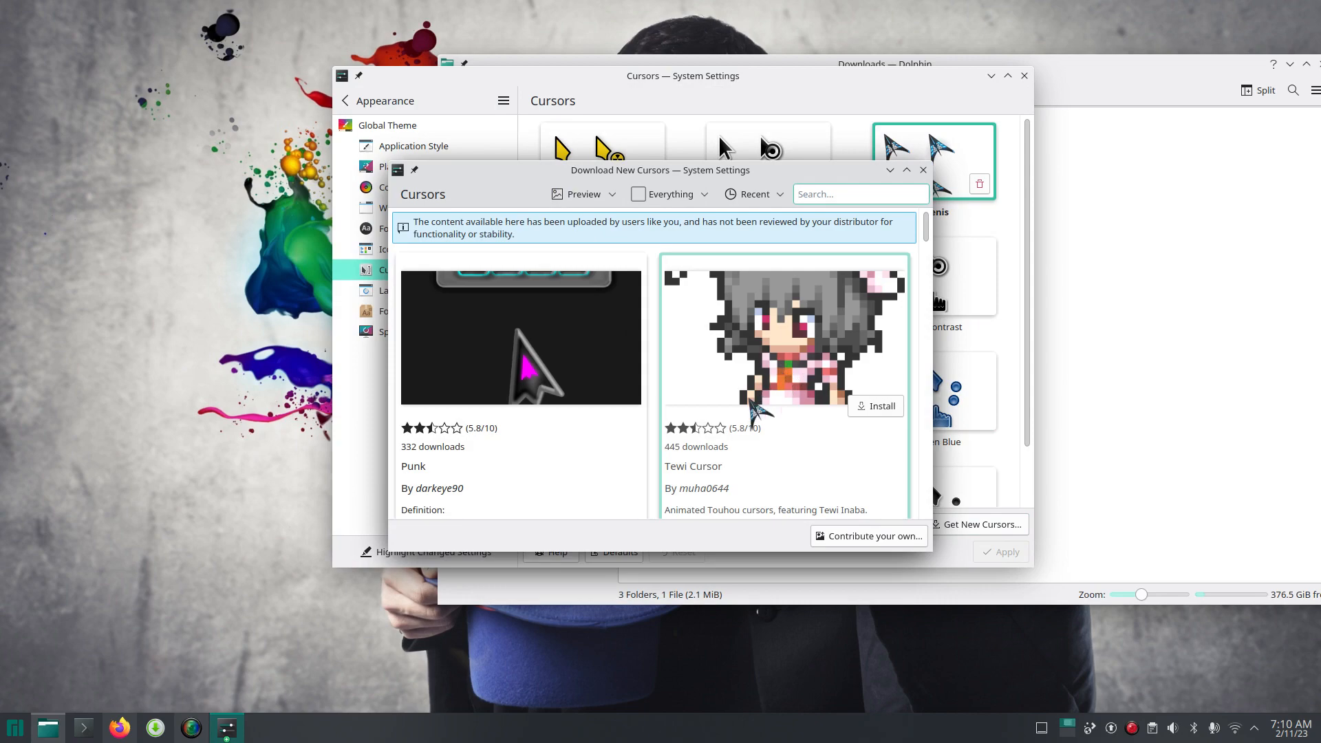
pyautogui.scroll(-10, 753, 402)
pyautogui.scroll(-10, 754, 411)
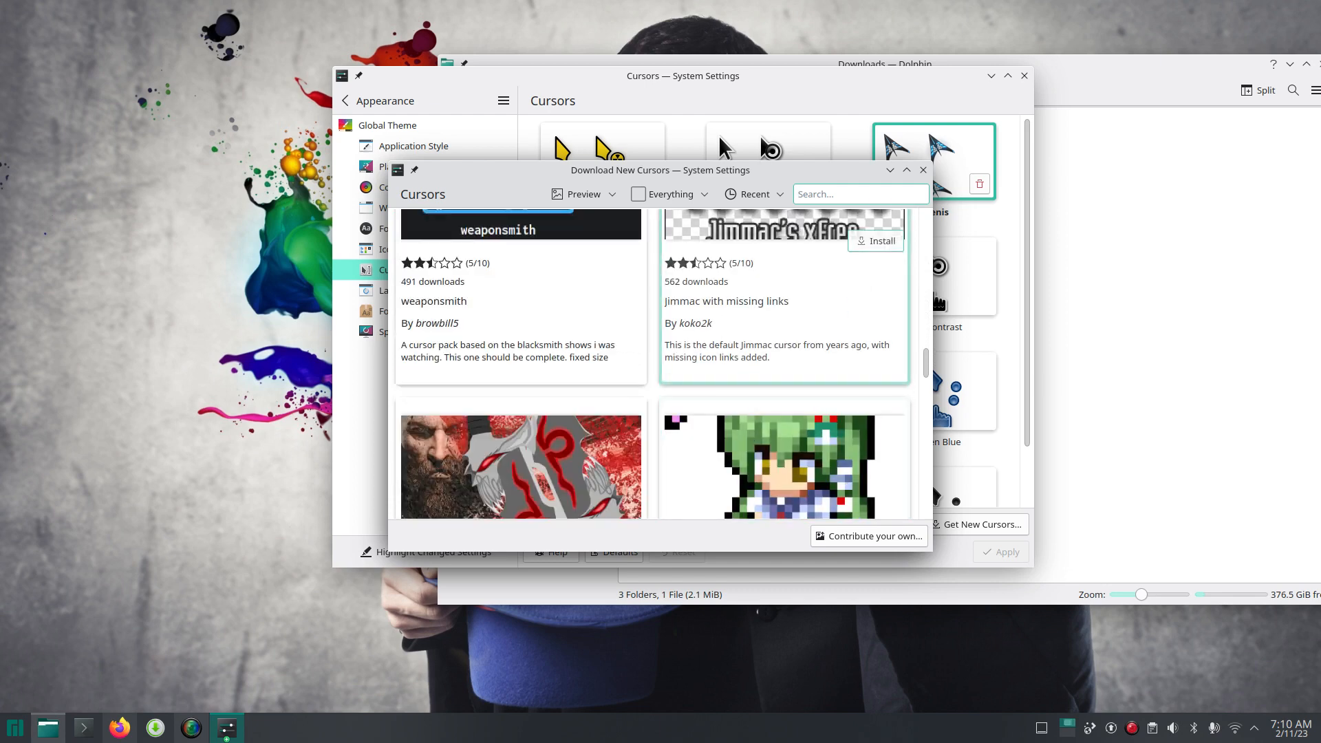
# - Search the downloadable cursors for azenis, look through the themes found, and close the download window and System Settings
pyautogui.write('az')
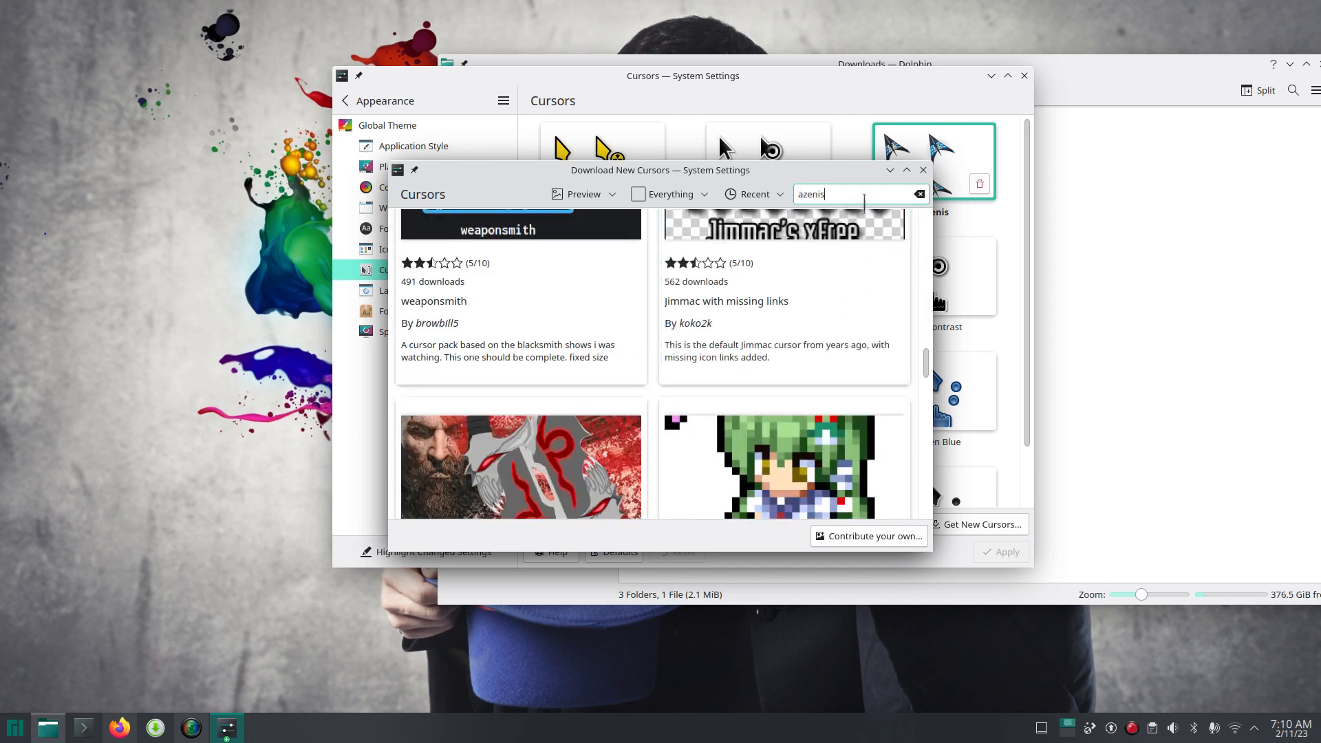
pyautogui.write('enis')
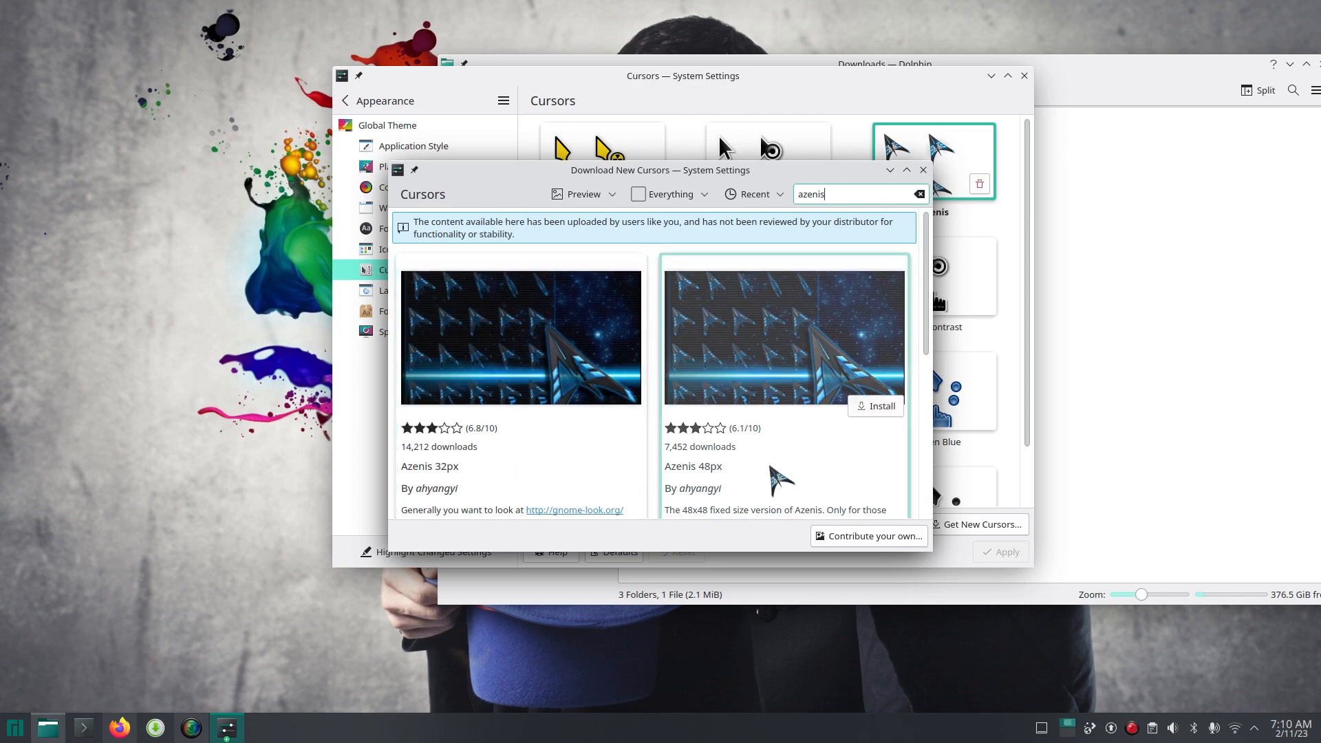
pyautogui.scroll(-4, 809, 427)
pyautogui.scroll(-4, 814, 431)
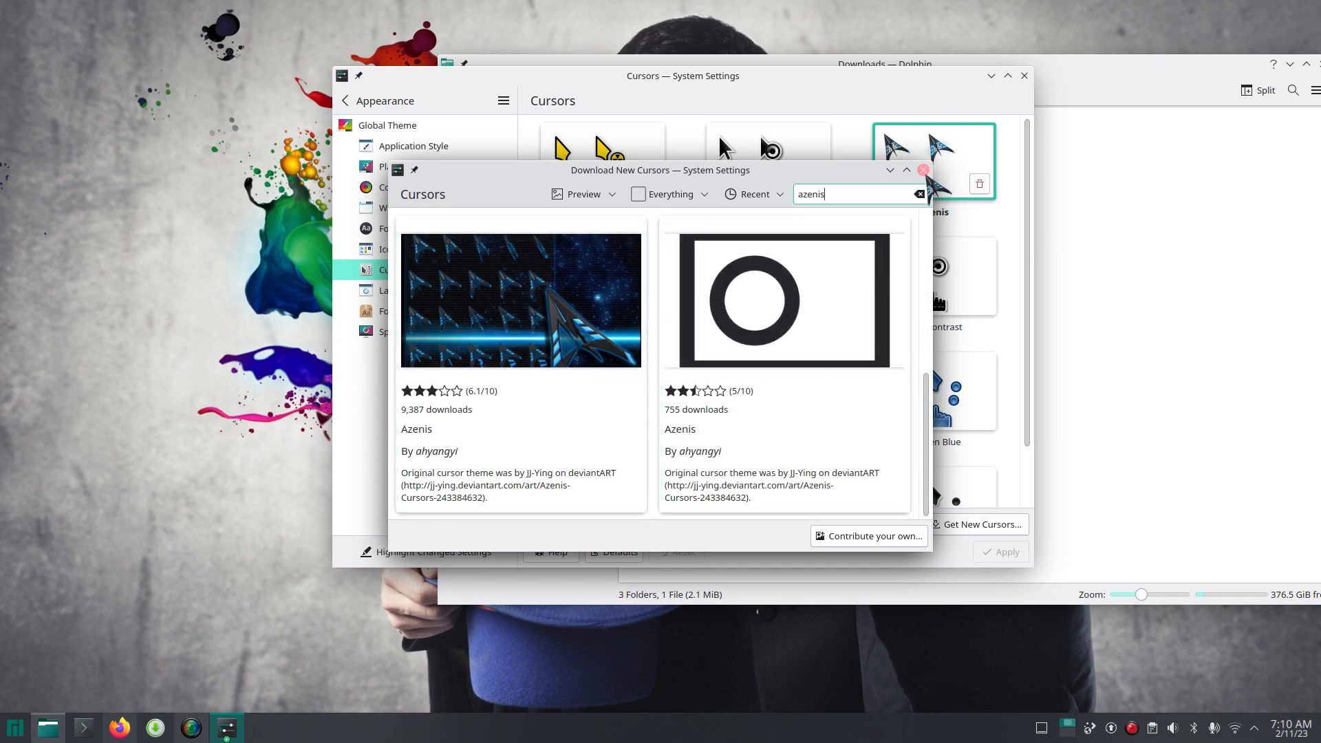
pyautogui.click(924, 171)
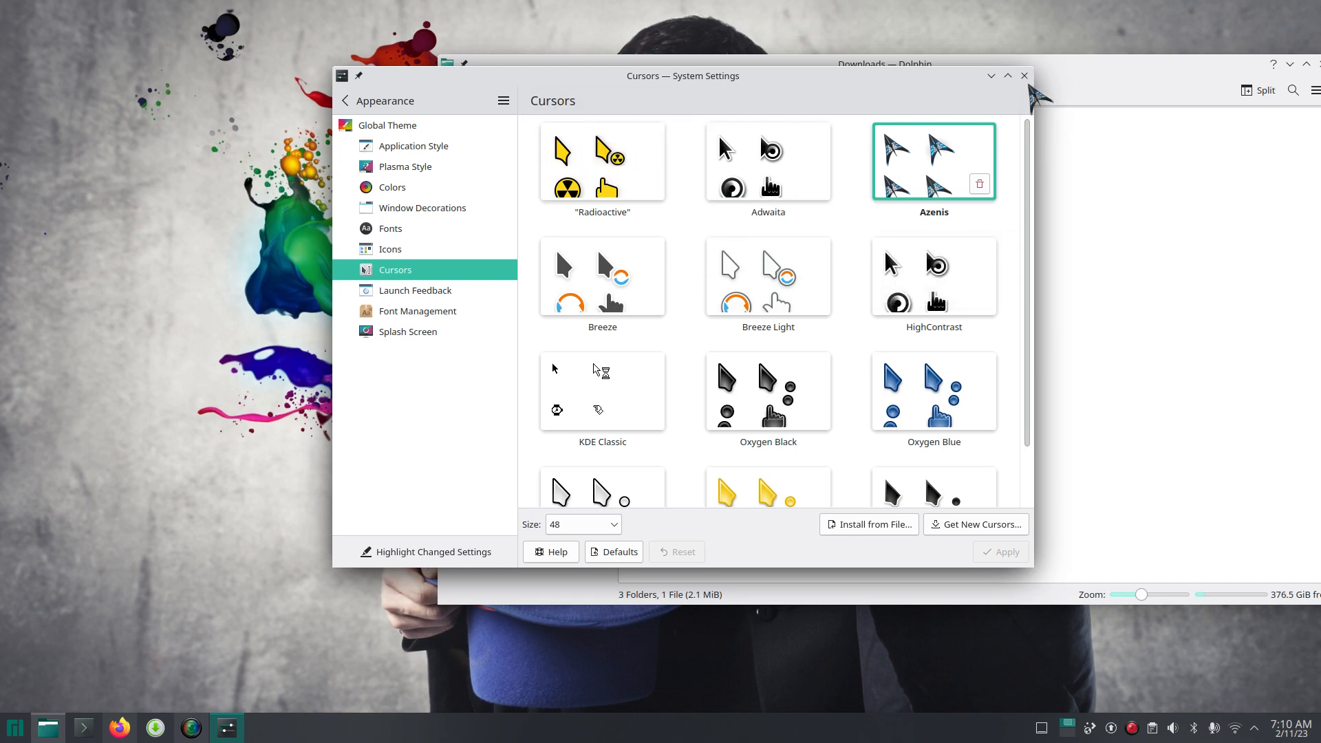
pyautogui.click(1024, 76)
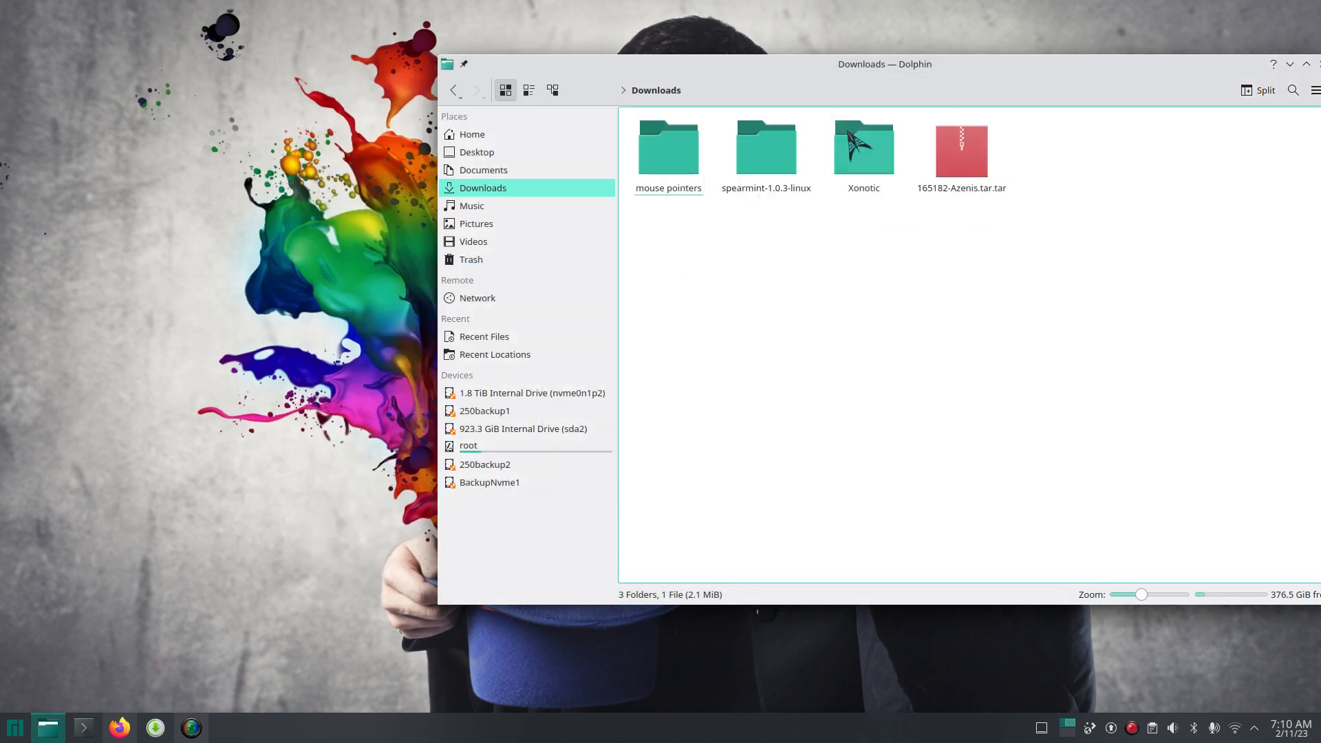
# - Show the hidden files in the Home folder and move the Radioactive folder inside .icons to the trash
pyautogui.click(531, 135)
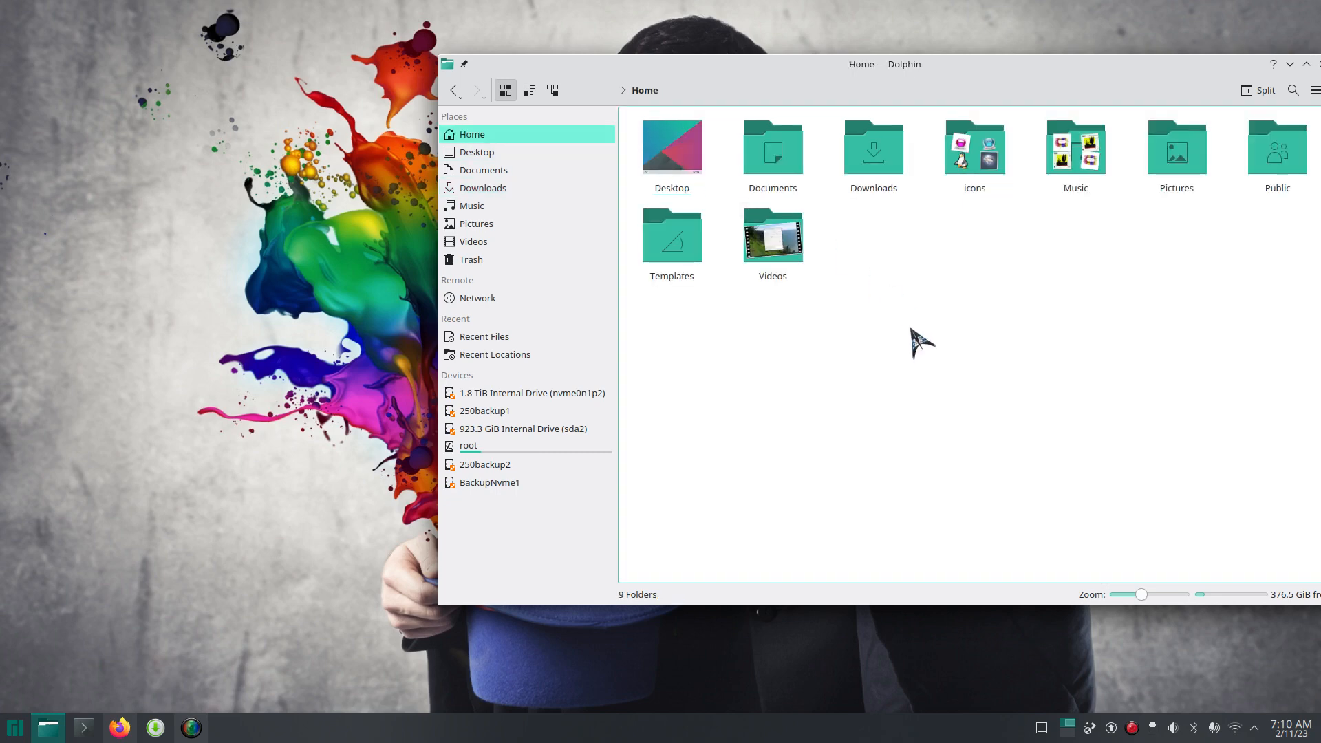
pyautogui.hotkey('ctrl', 'h')
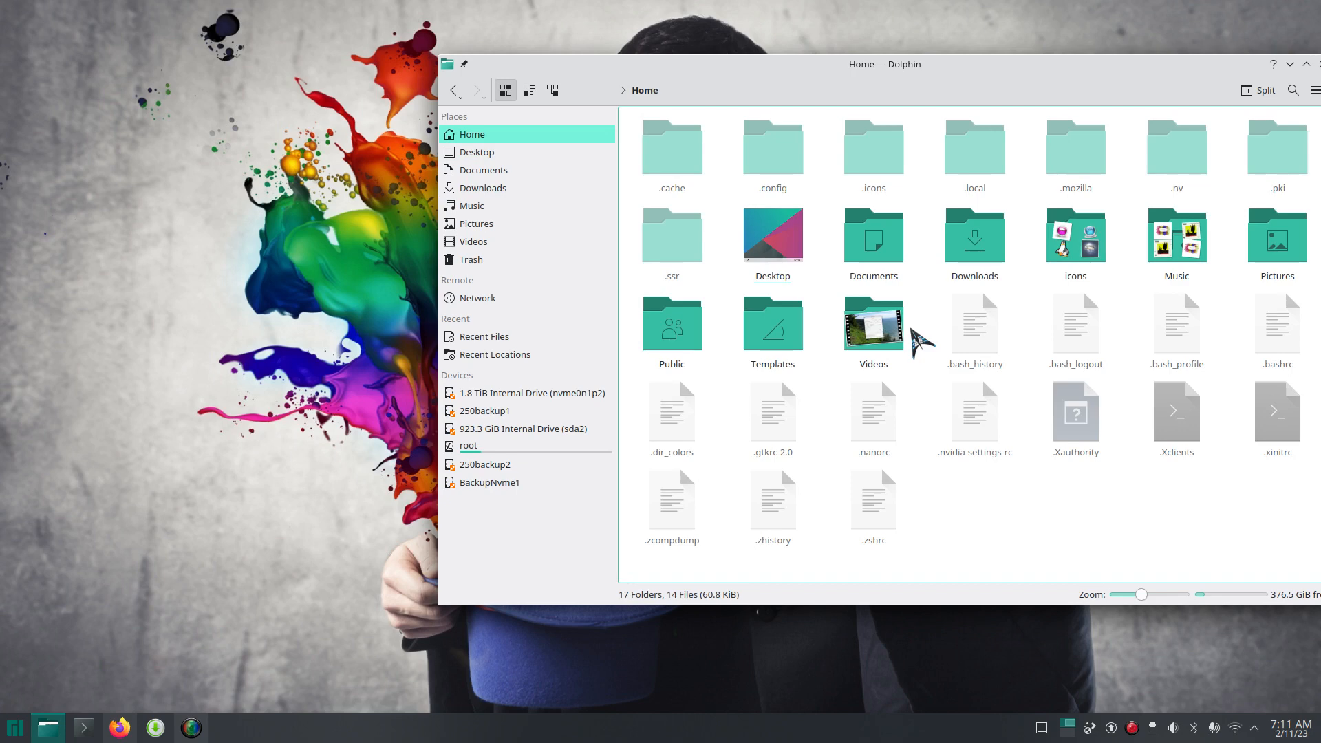
pyautogui.hotkey('ctrl', 'h')
pyautogui.hotkey('ctrl', 'h')
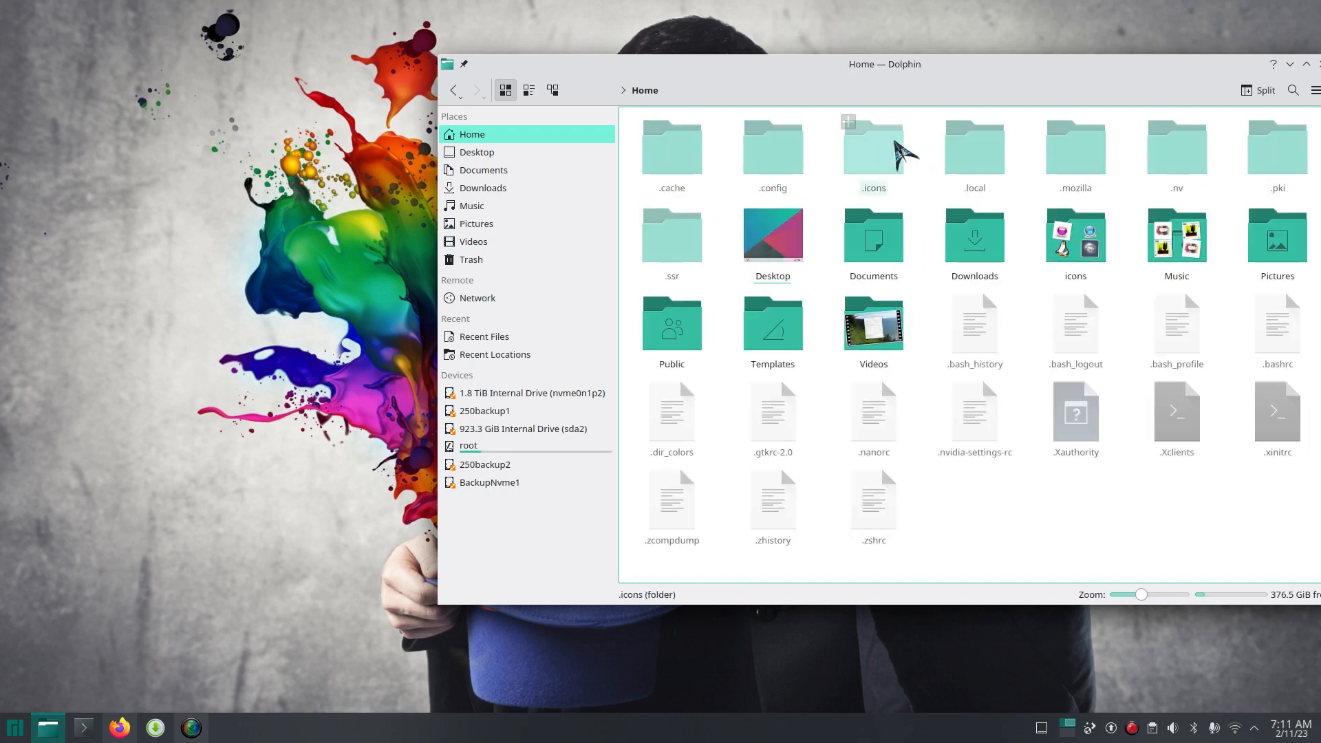
pyautogui.click(884, 154)
pyautogui.click(789, 156)
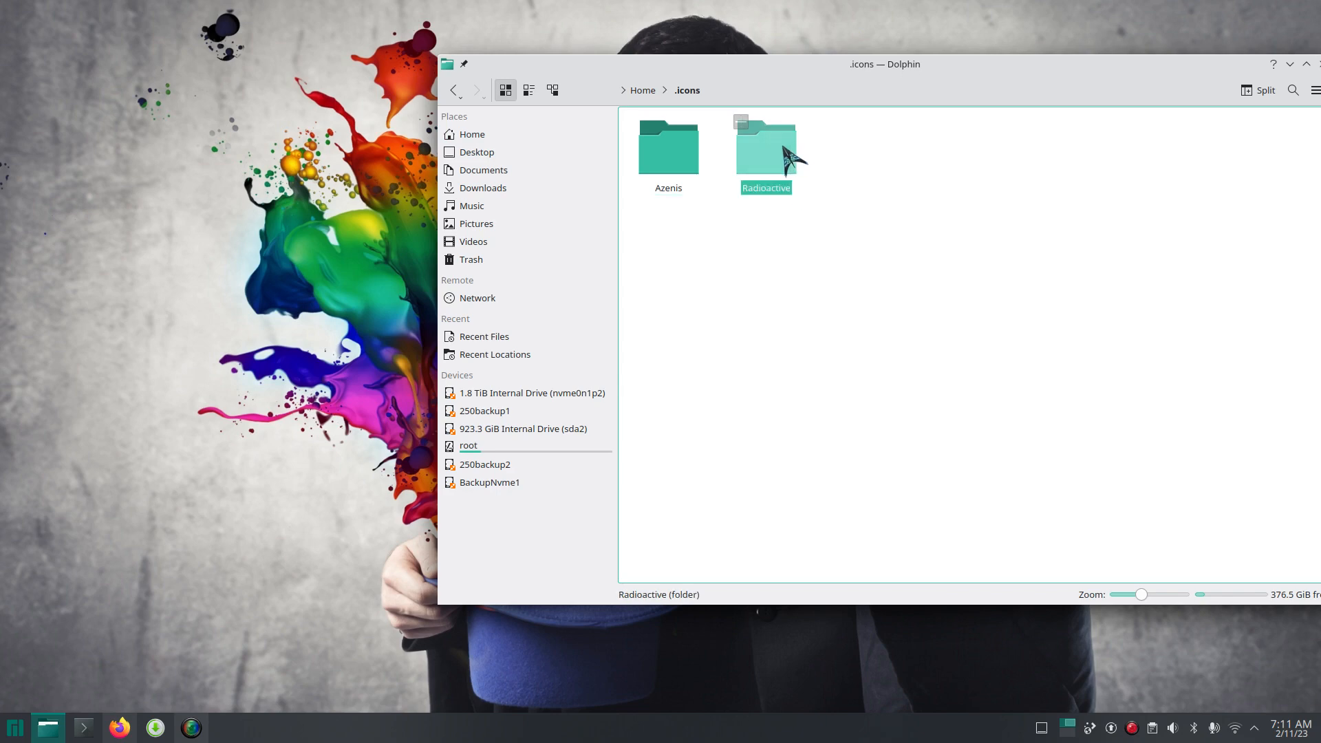
pyautogui.press('Delete')
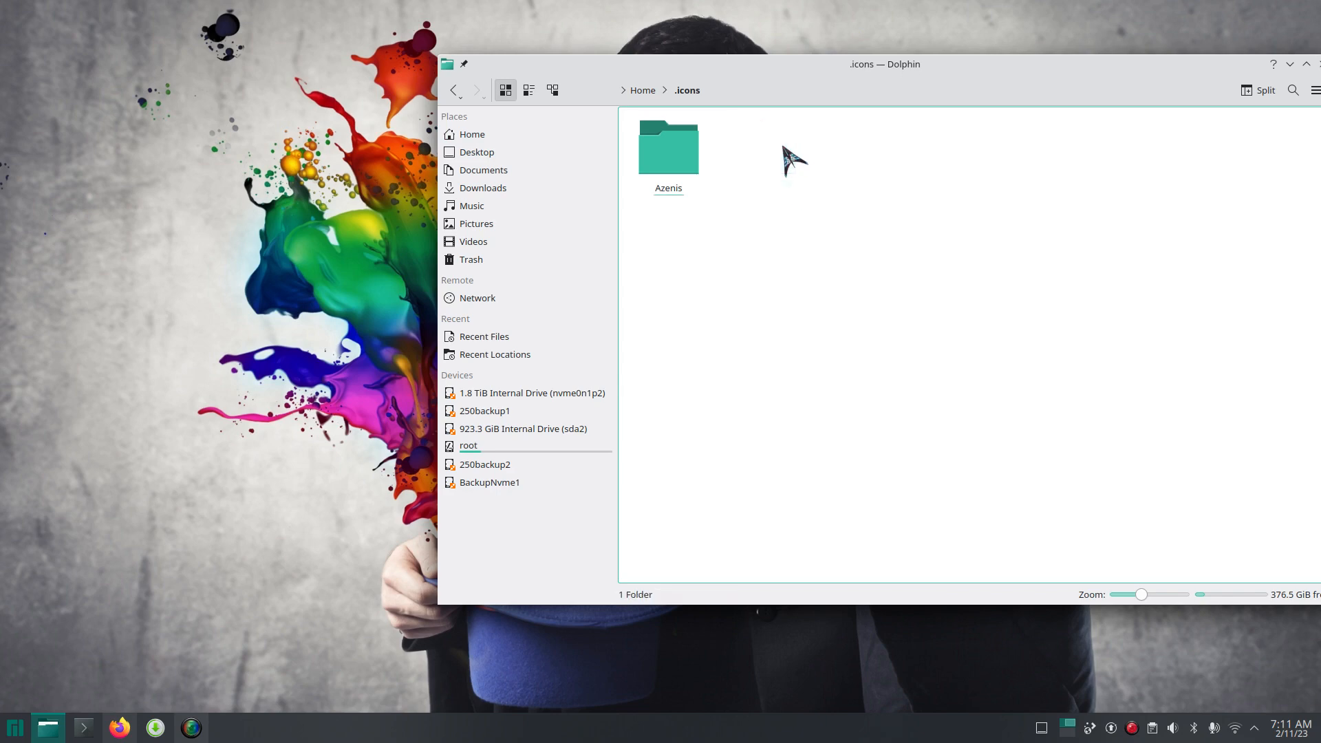
# - Check the Trash and the options for its Radioactive folder, and return to the .icons folder in Home
pyautogui.click(543, 262)
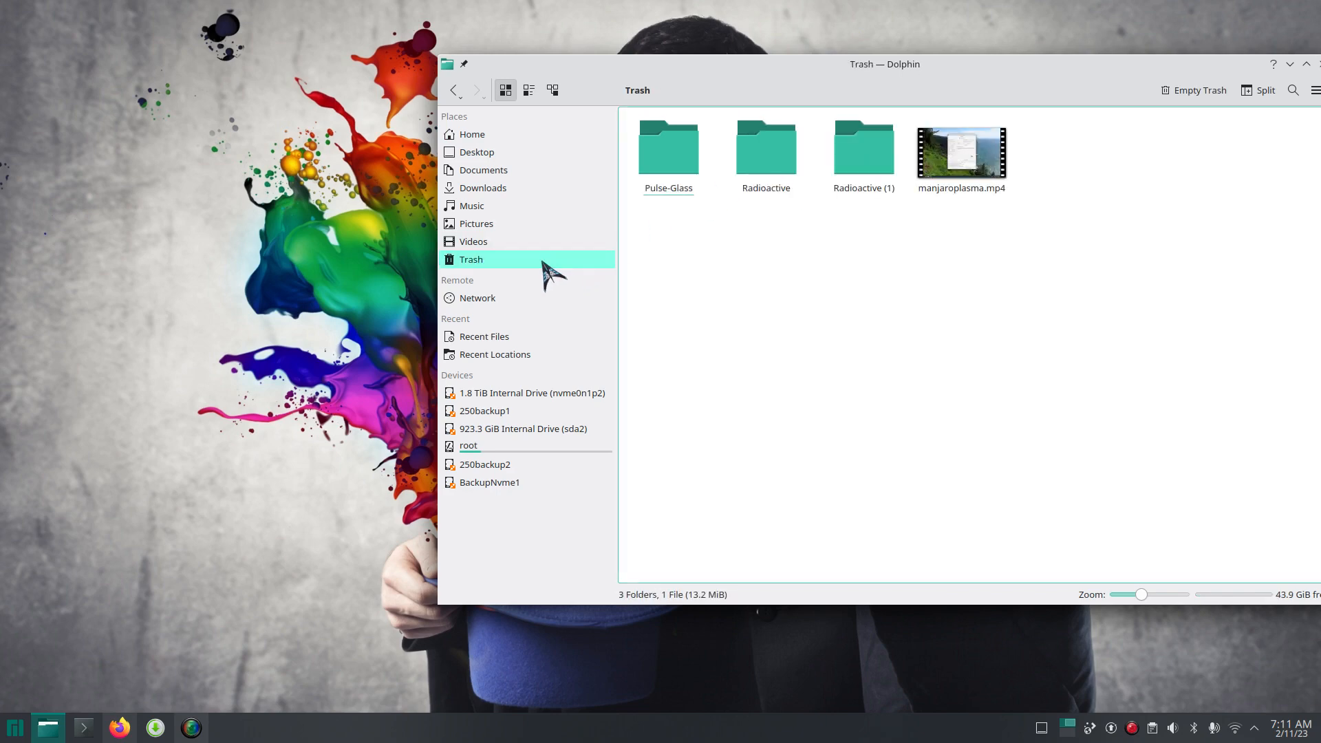
pyautogui.rightClick(759, 135)
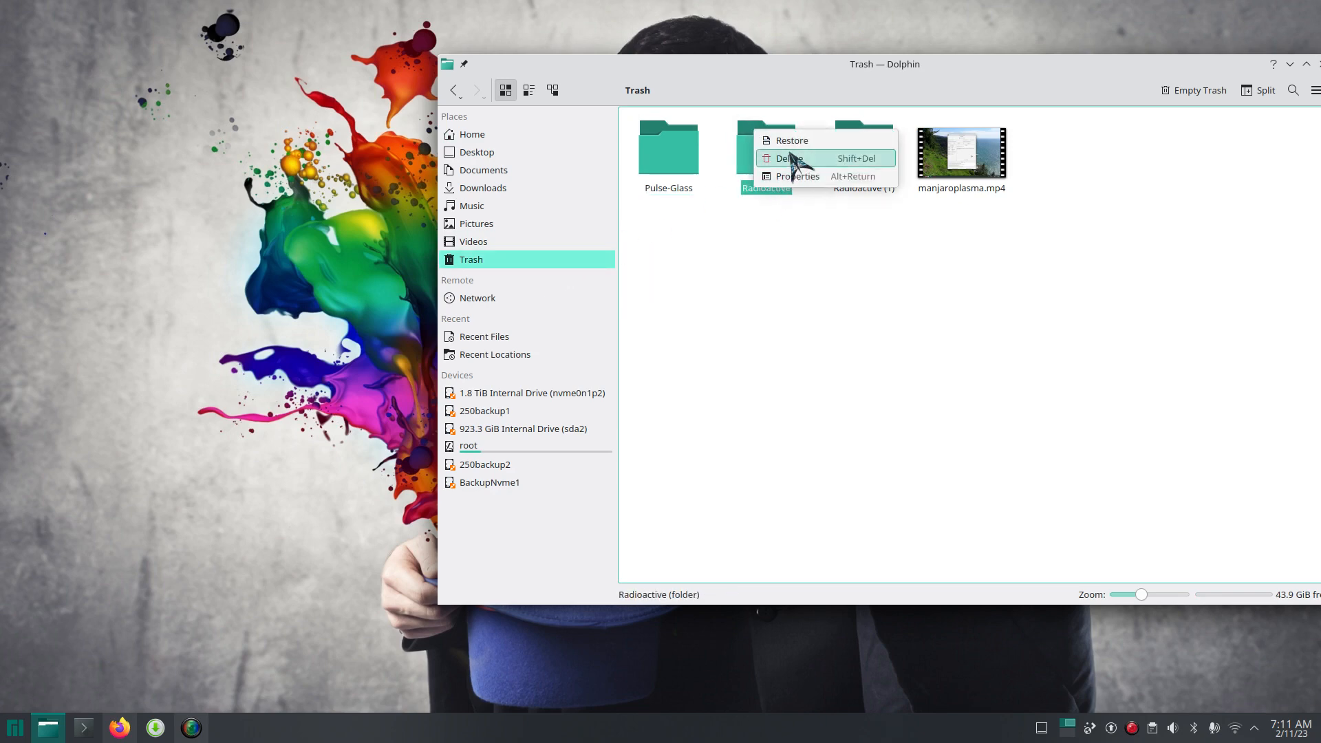
pyautogui.click(725, 259)
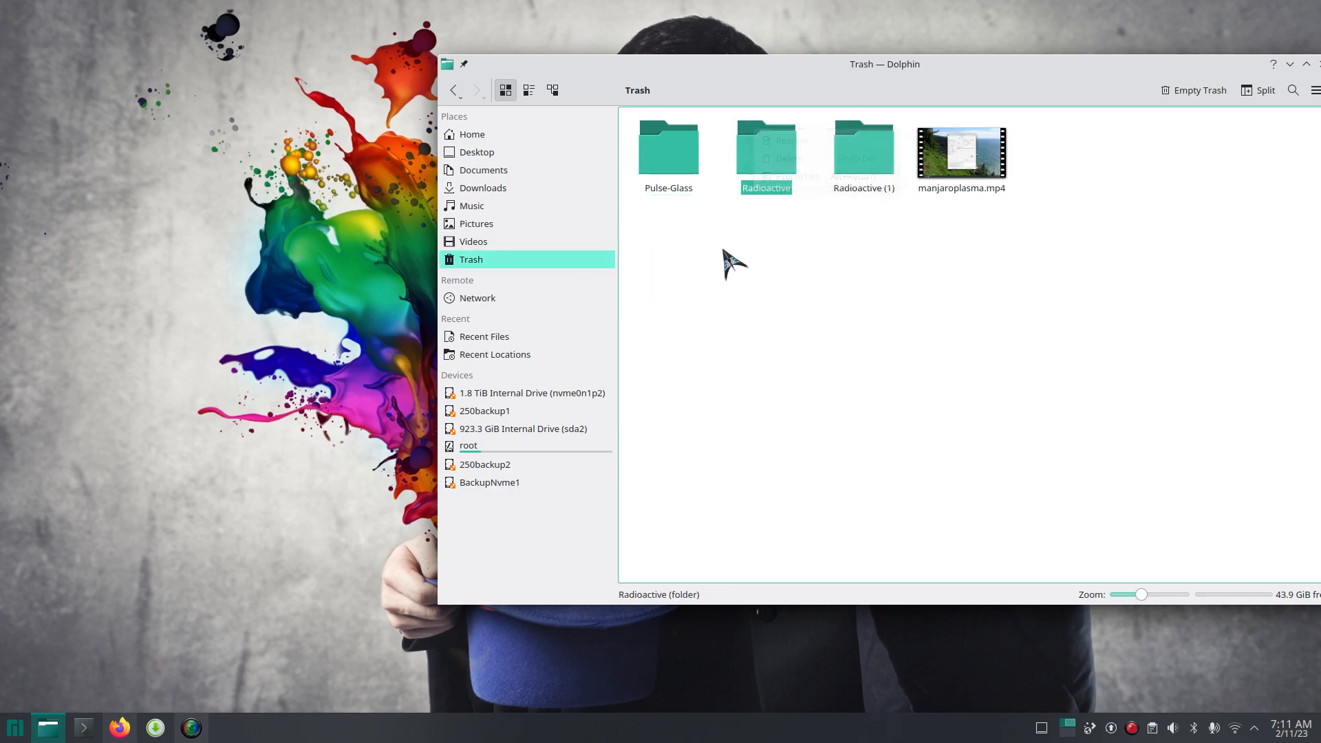
pyautogui.click(475, 134)
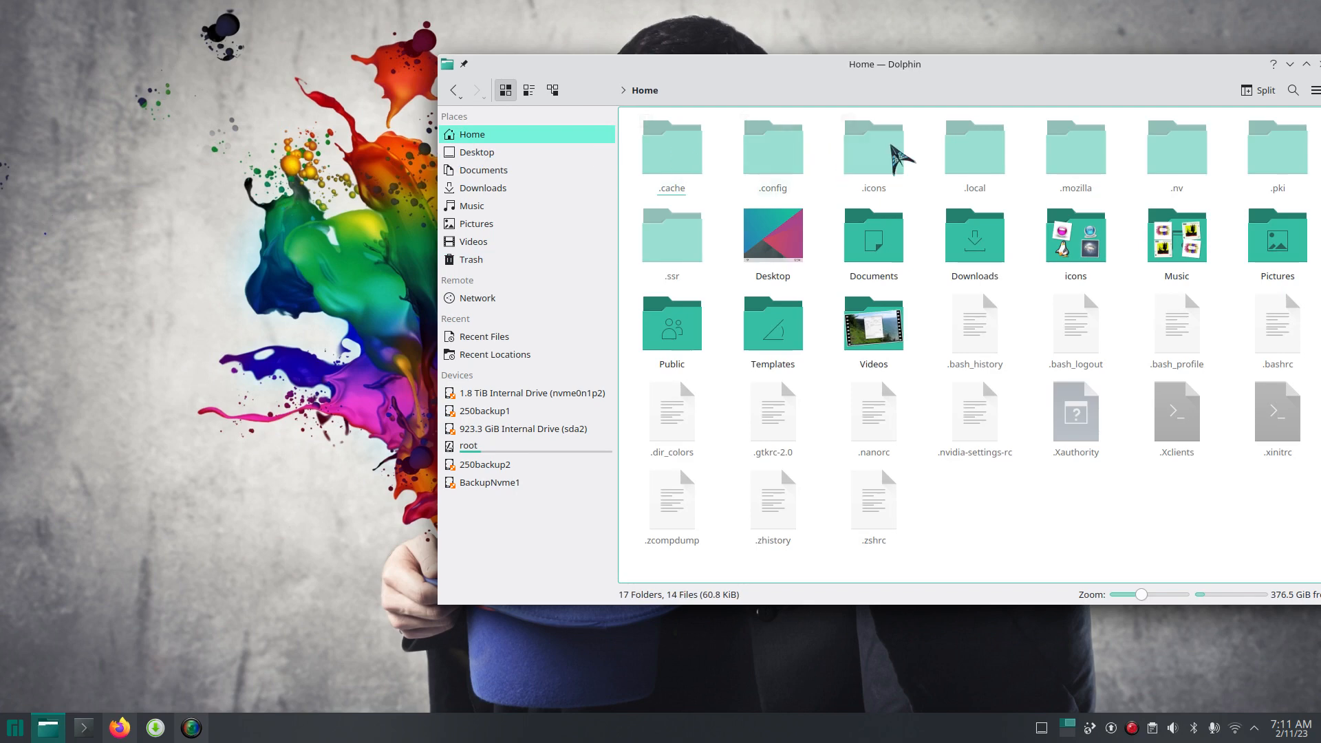
pyautogui.click(892, 158)
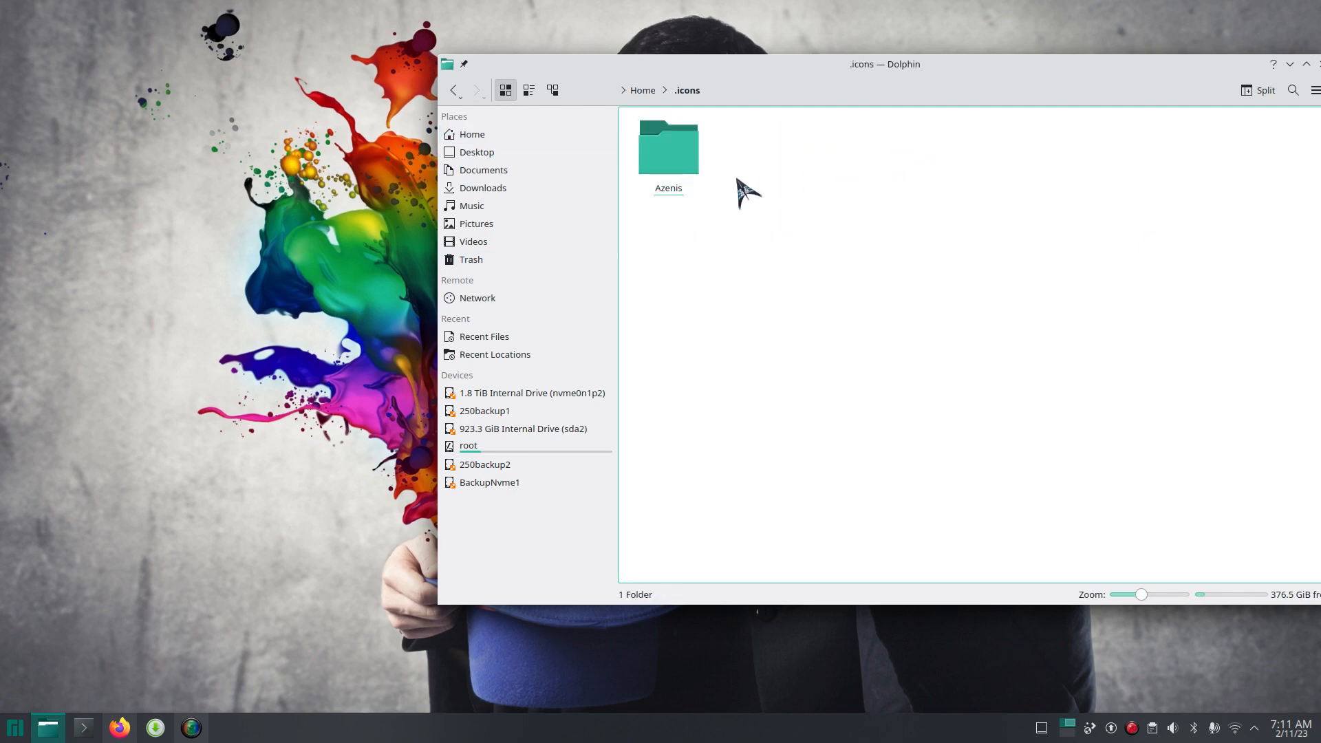
# - Minimize Dolphin and open the Cursors page under Appearance in System Settings
pyautogui.click(1289, 63)
pyautogui.click(15, 727)
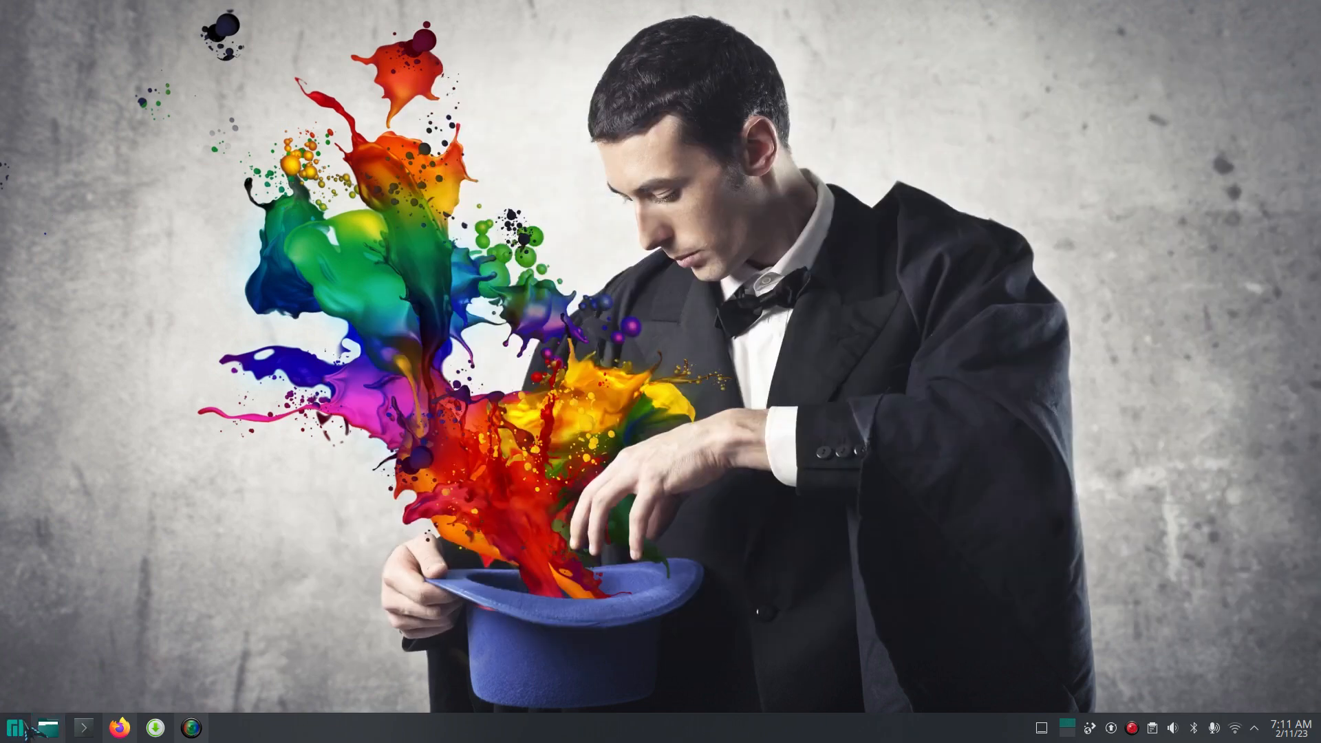
pyautogui.click(287, 387)
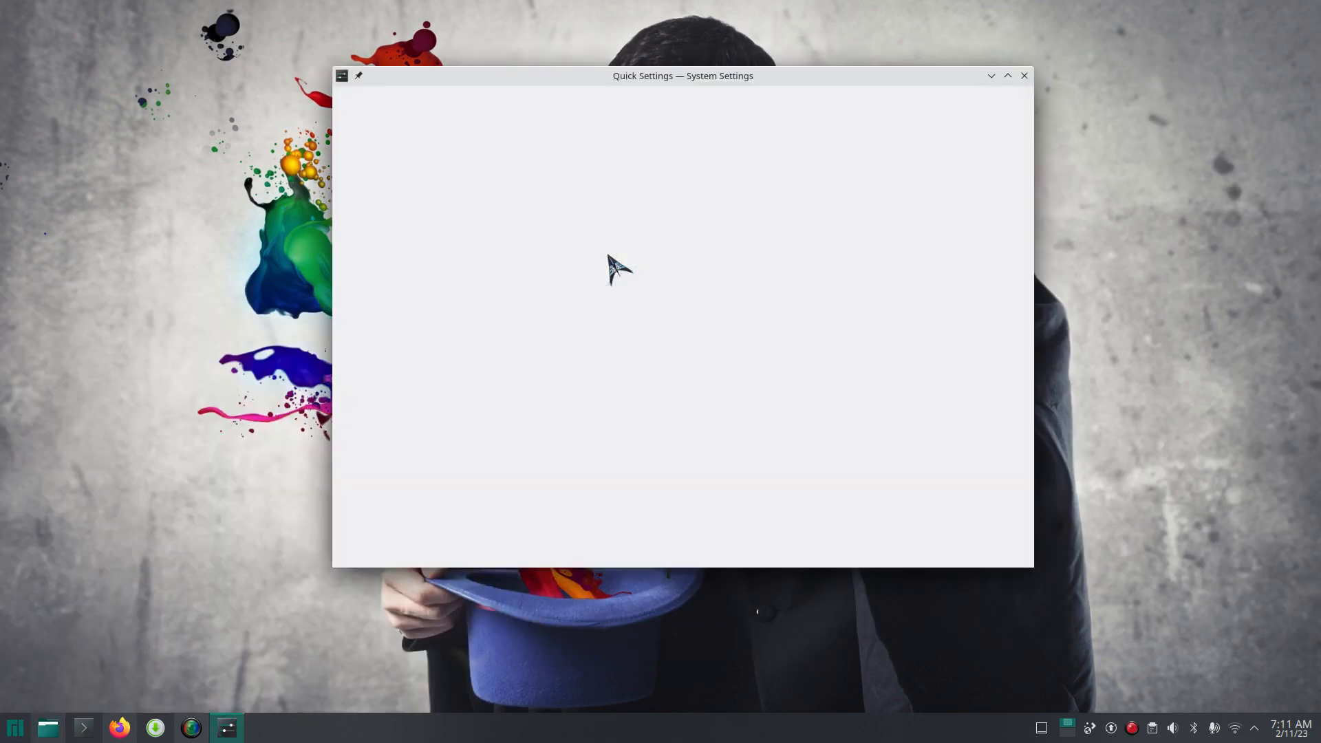
pyautogui.click(448, 128)
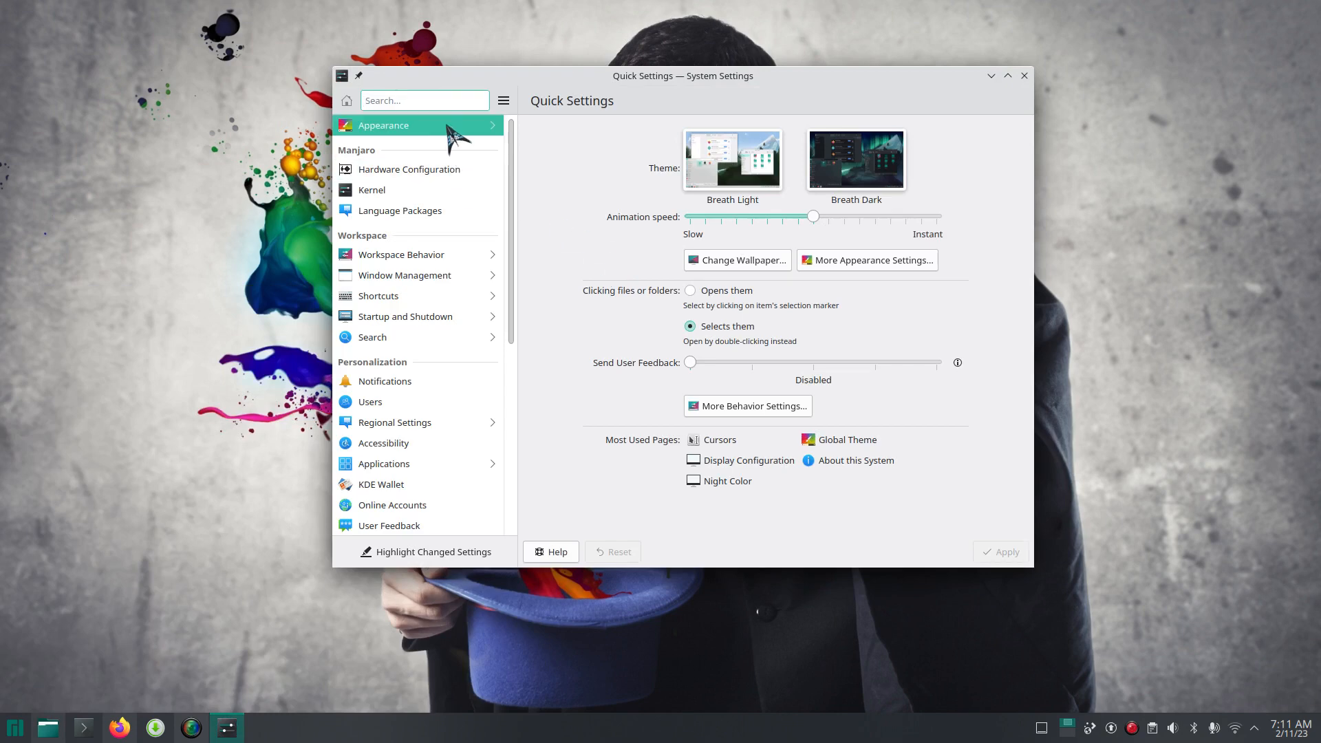
pyautogui.click(411, 249)
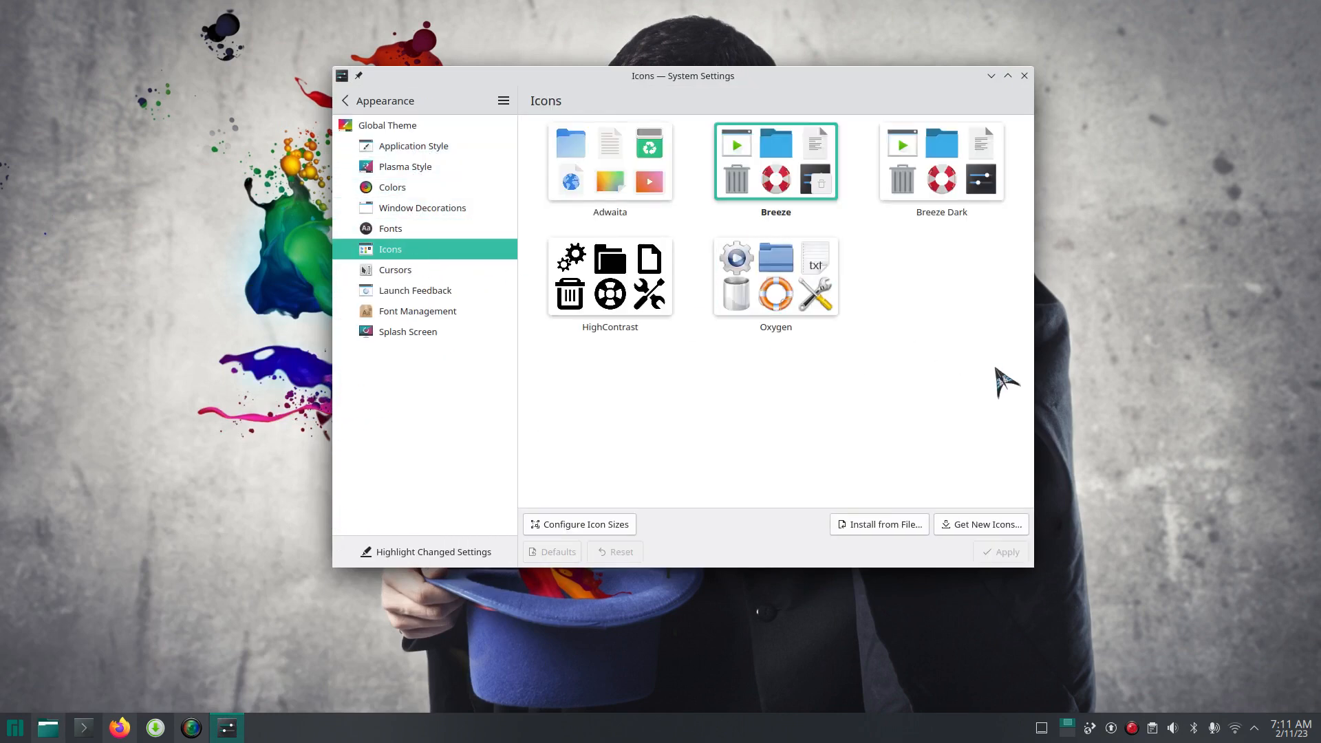
pyautogui.click(505, 271)
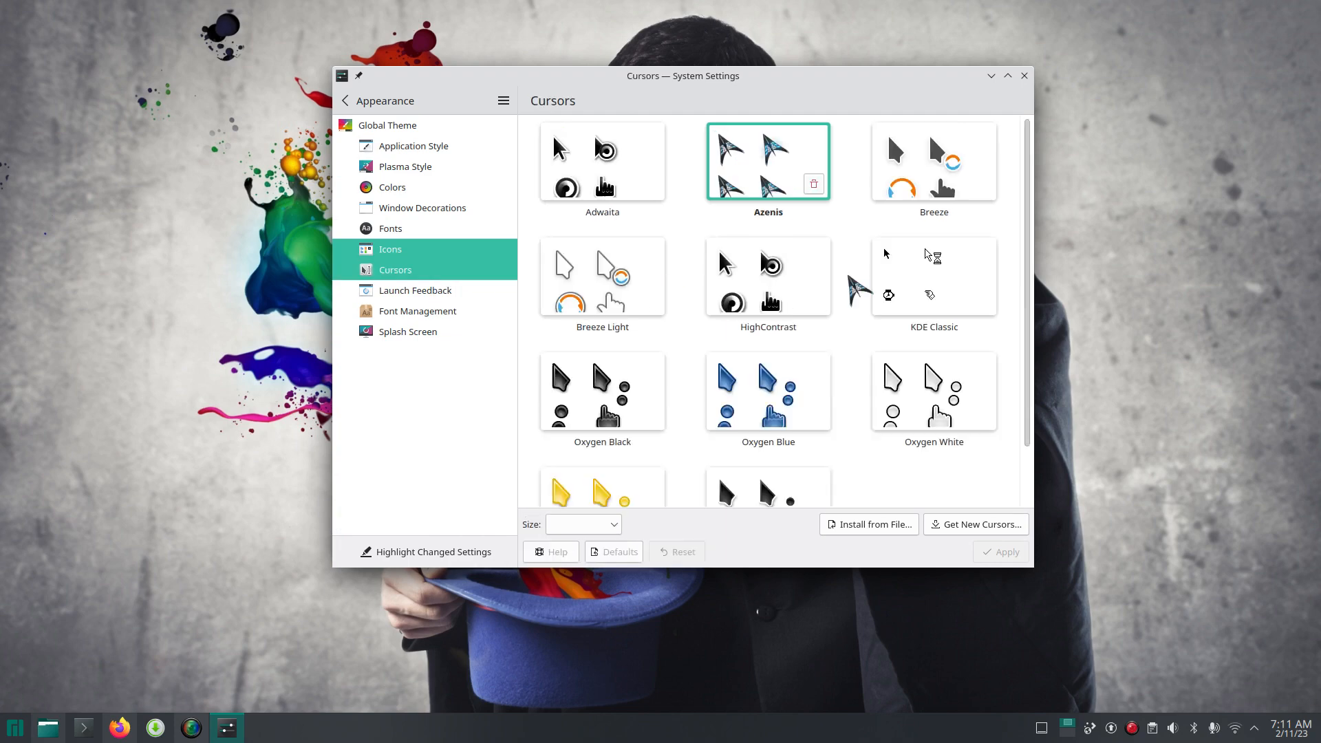
# - Look through the installed cursor themes for Radioactive, check the Azenis theme, and close System Settings
pyautogui.scroll(-1, 843, 291)
pyautogui.scroll(1, 843, 291)
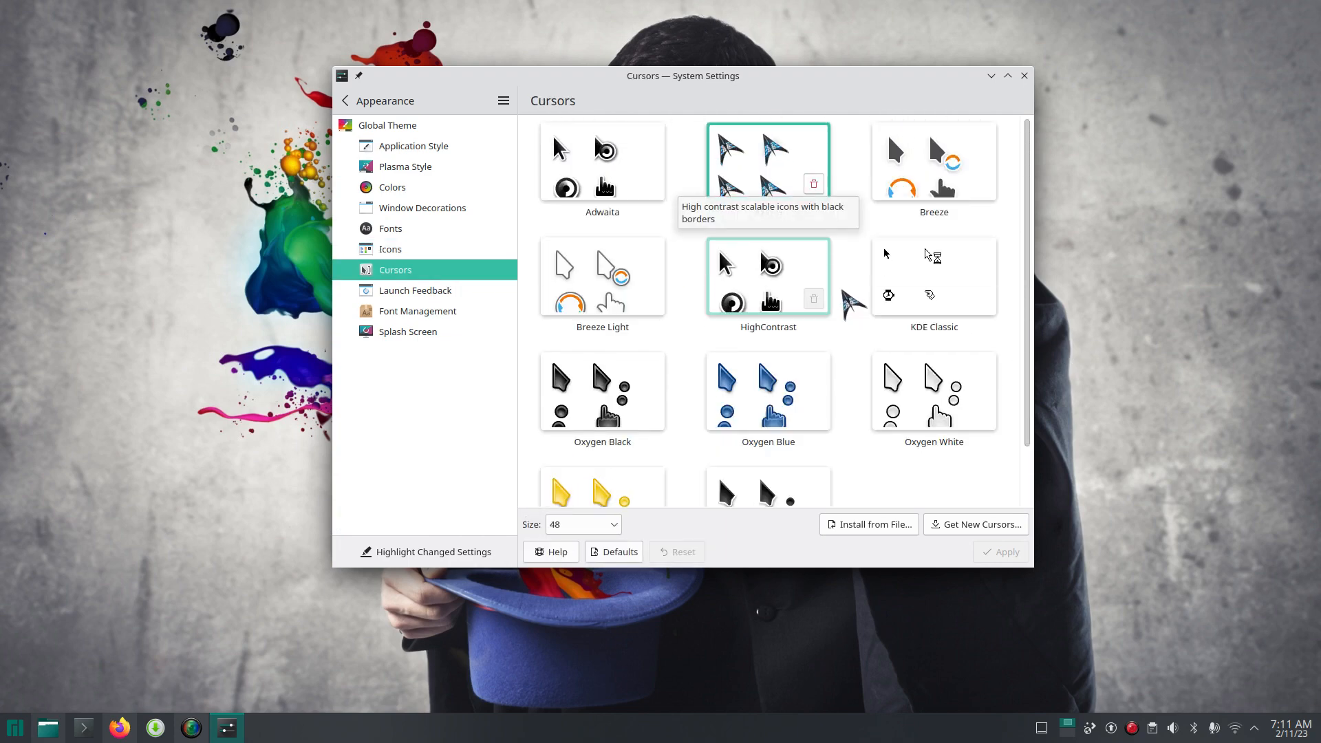
pyautogui.scroll(-1, 851, 302)
pyautogui.scroll(1, 851, 302)
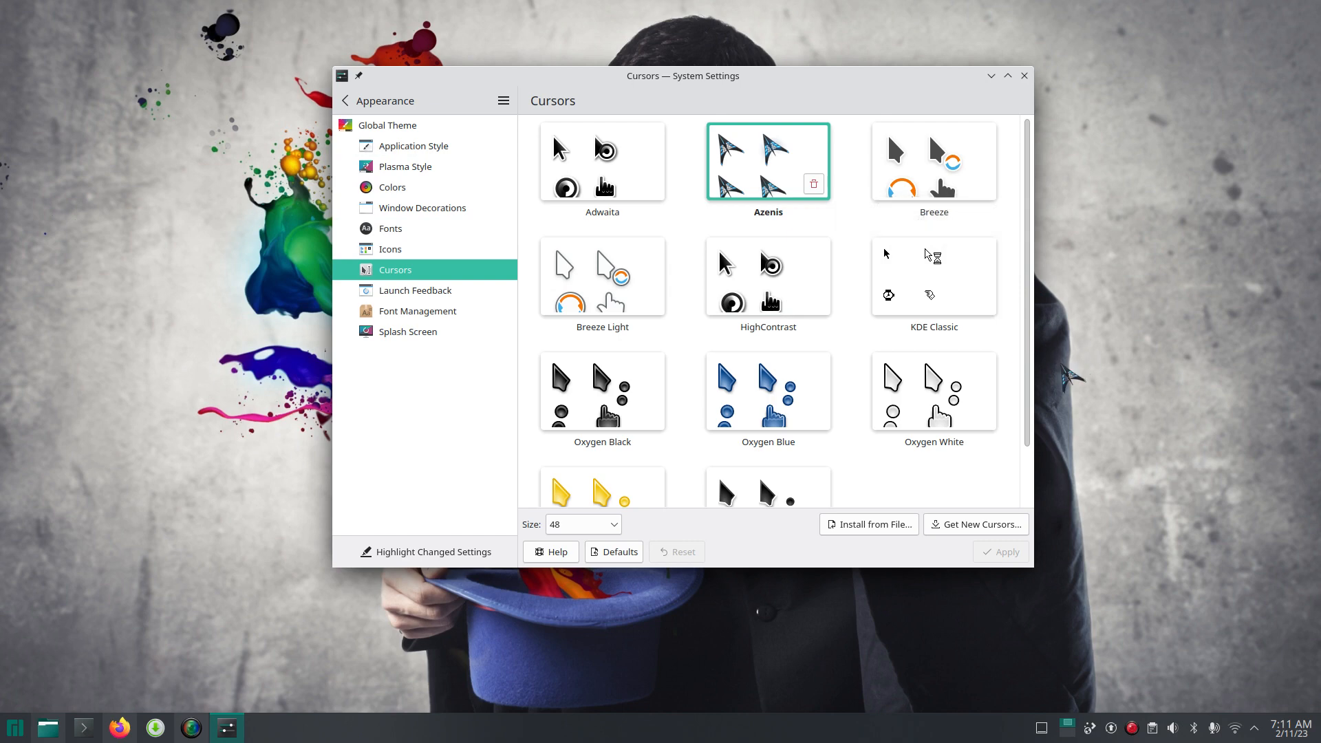
pyautogui.moveTo(1029, 325); pyautogui.dragTo(1038, 416)
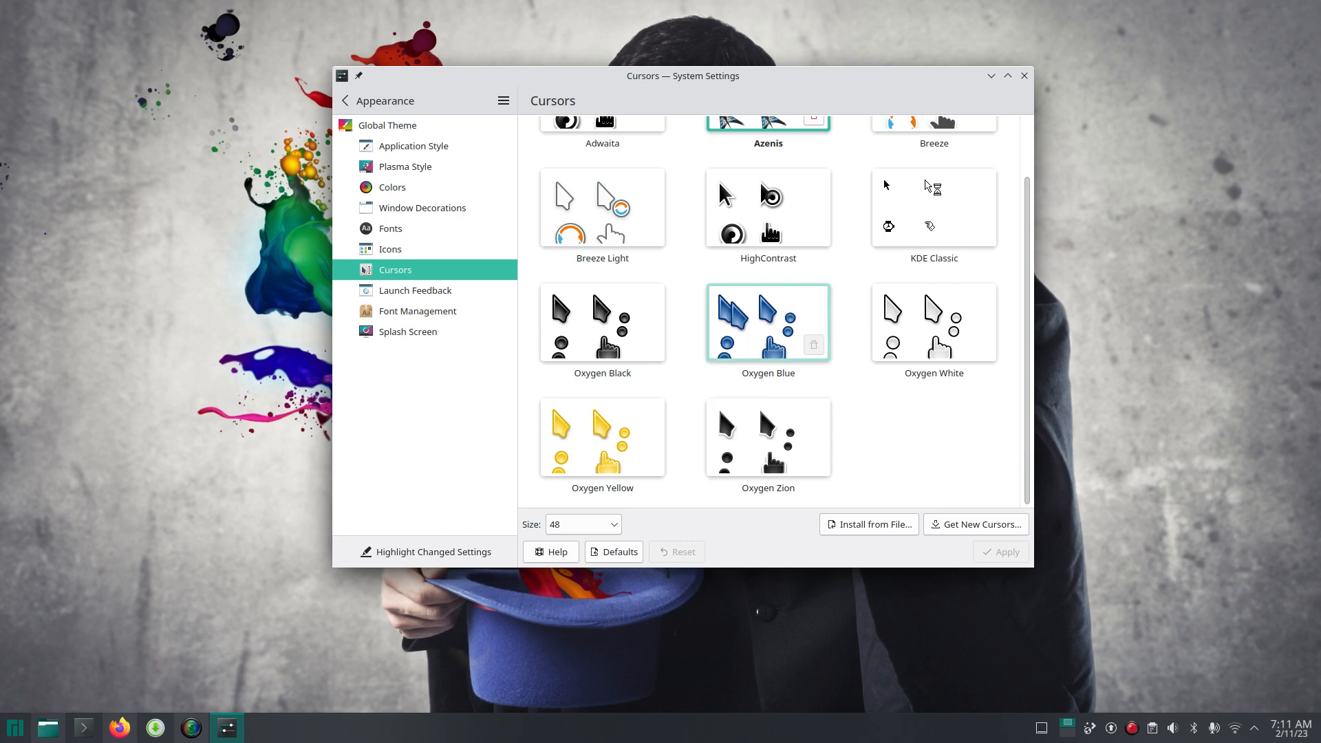
pyautogui.scroll(2, 995, 454)
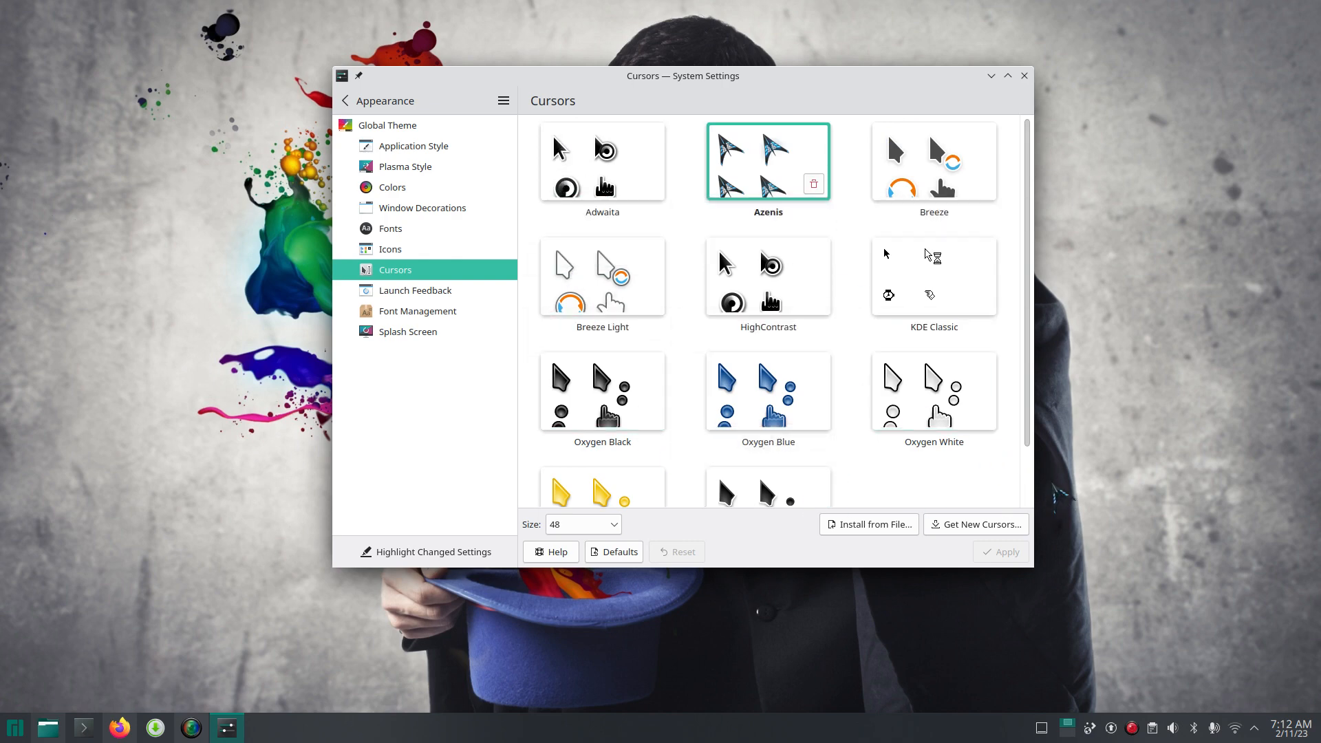
pyautogui.scroll(-2, 1030, 353)
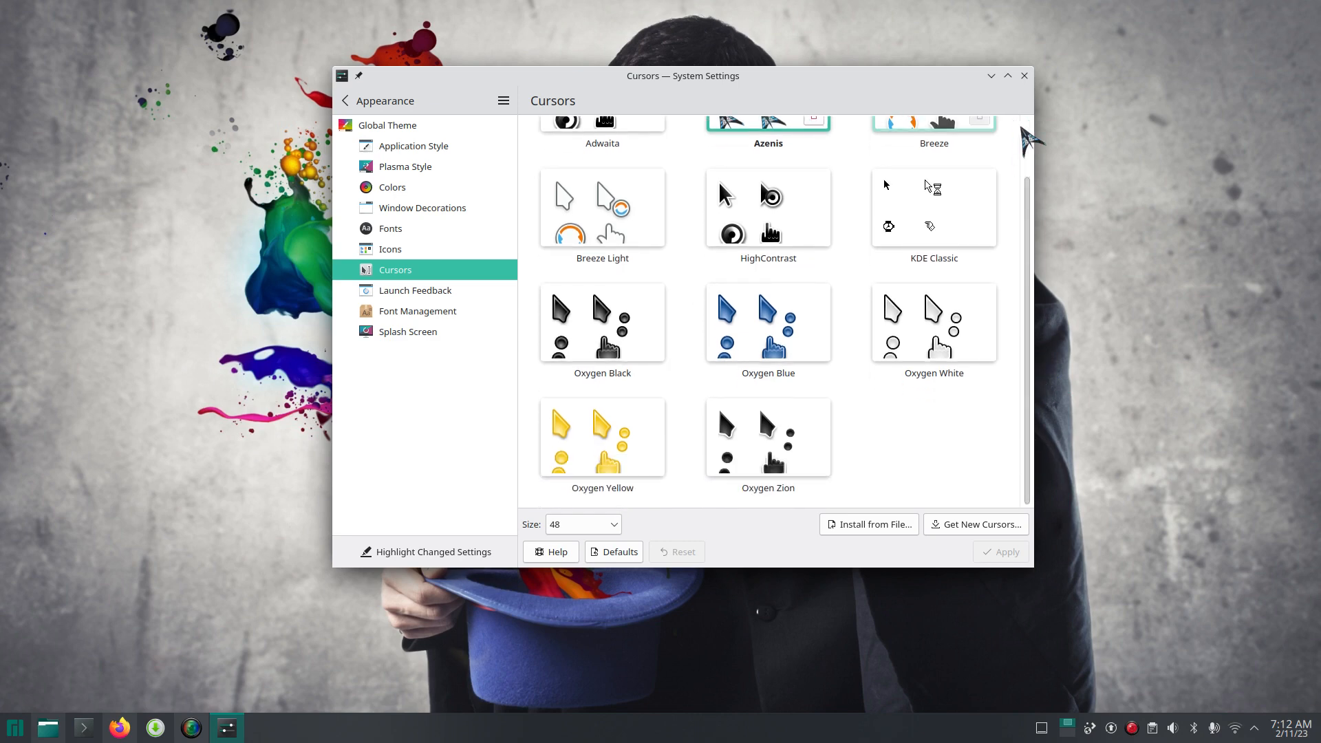
pyautogui.scroll(2, 1026, 135)
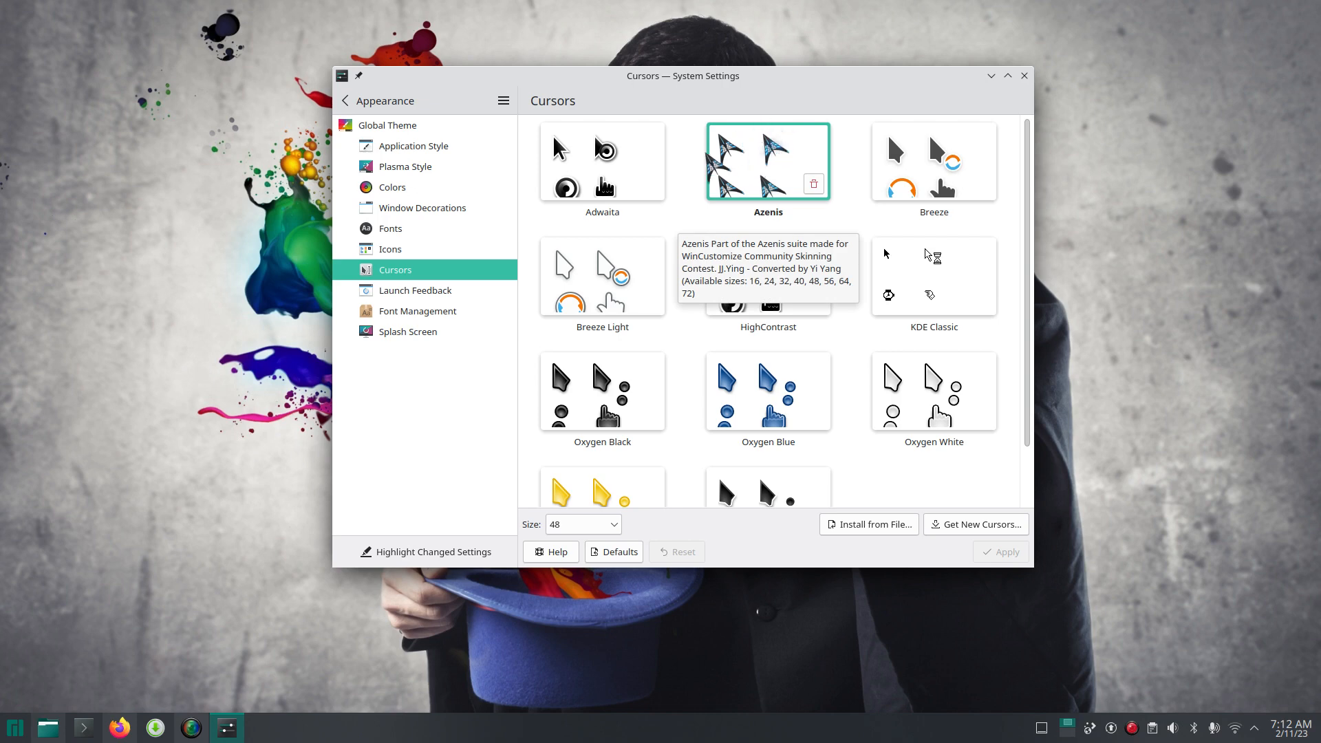
pyautogui.click(387, 102)
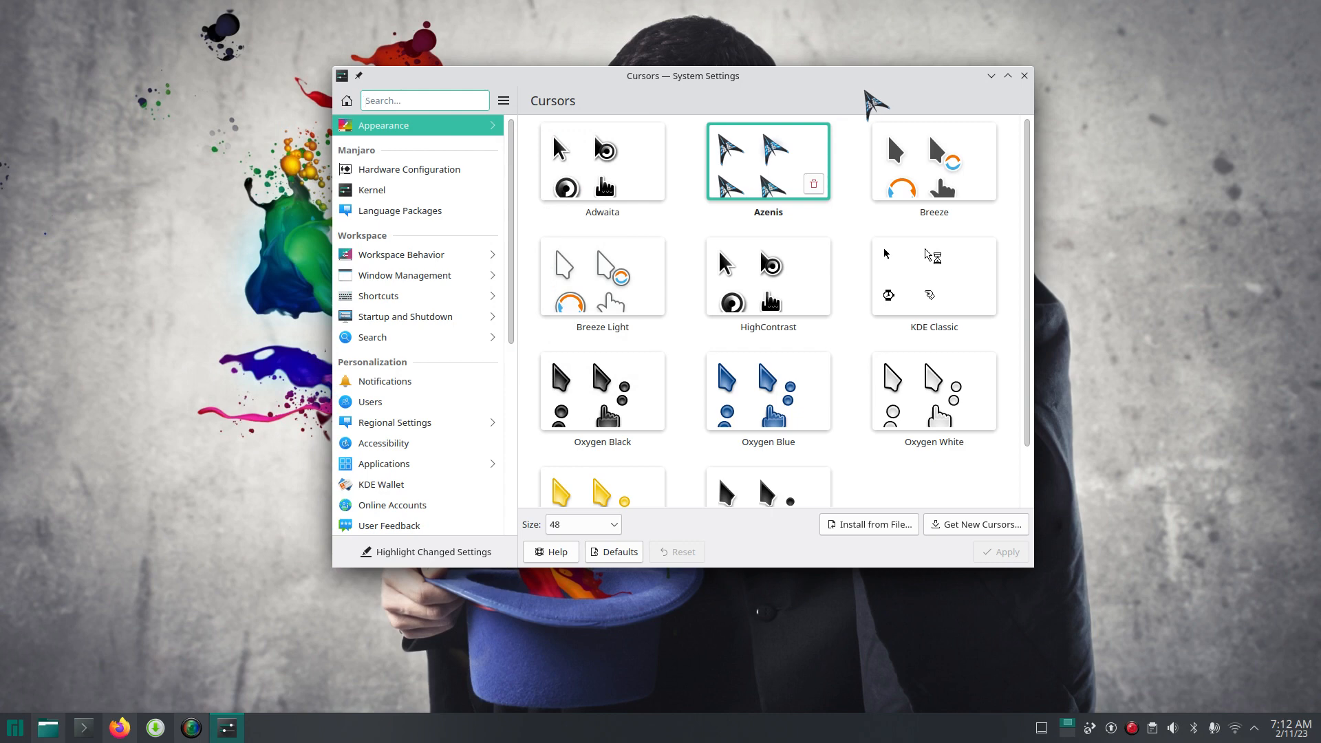
pyautogui.click(1024, 76)
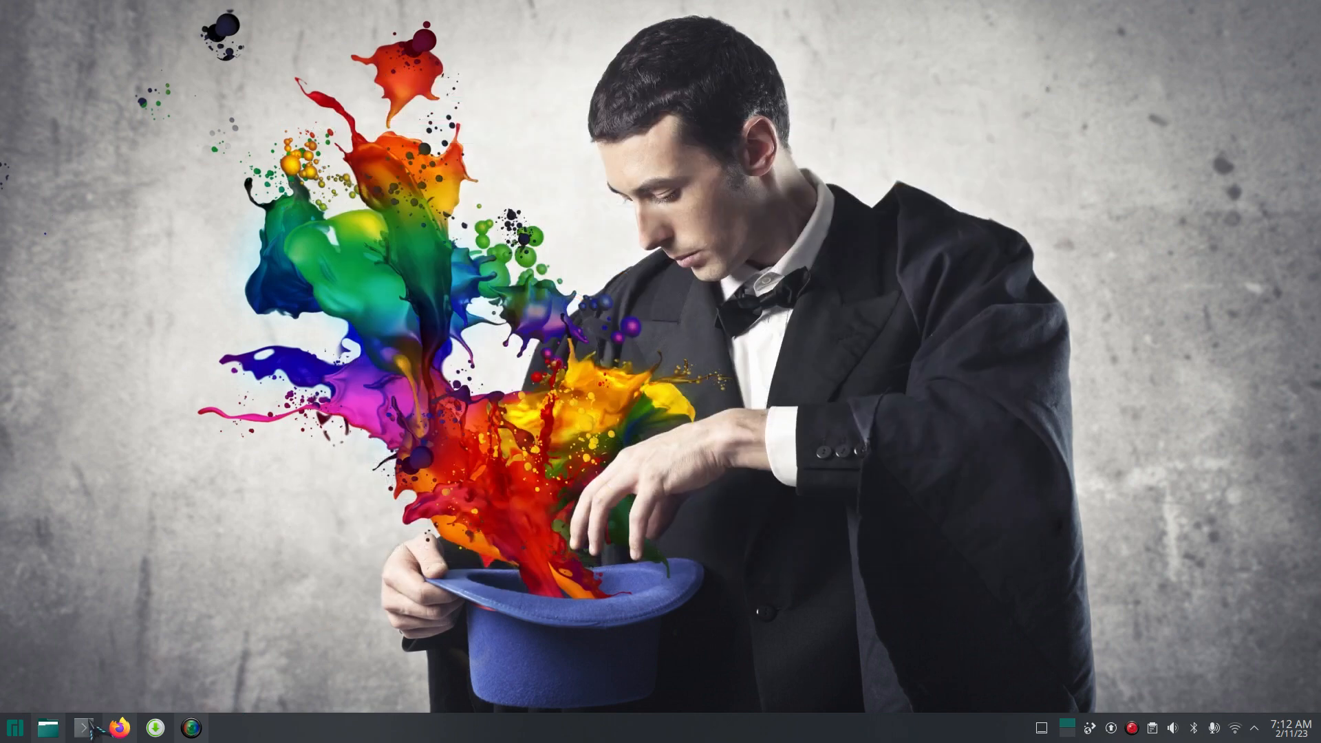
# - Restore Dolphin, go to the Home folder and hide its hidden files again
pyautogui.click(48, 728)
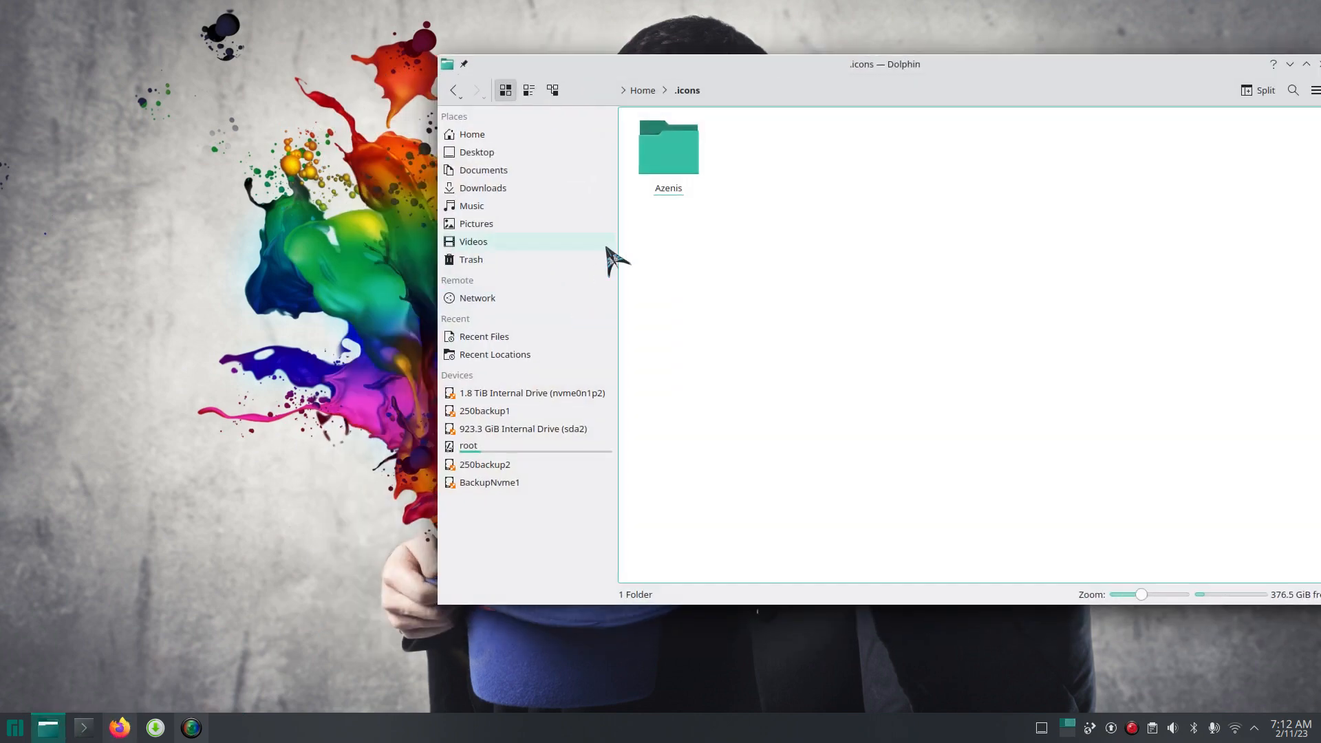
pyautogui.click(475, 136)
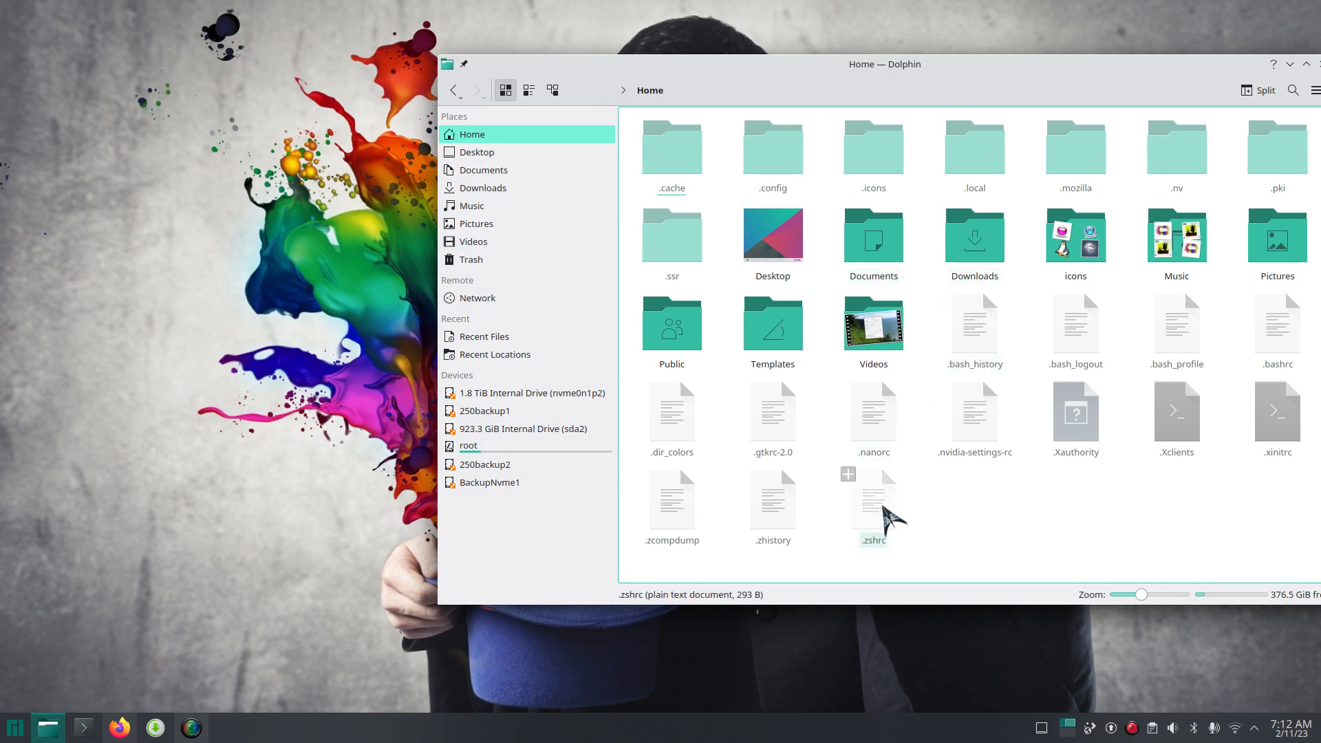
pyautogui.hotkey('ctrl', 'h')
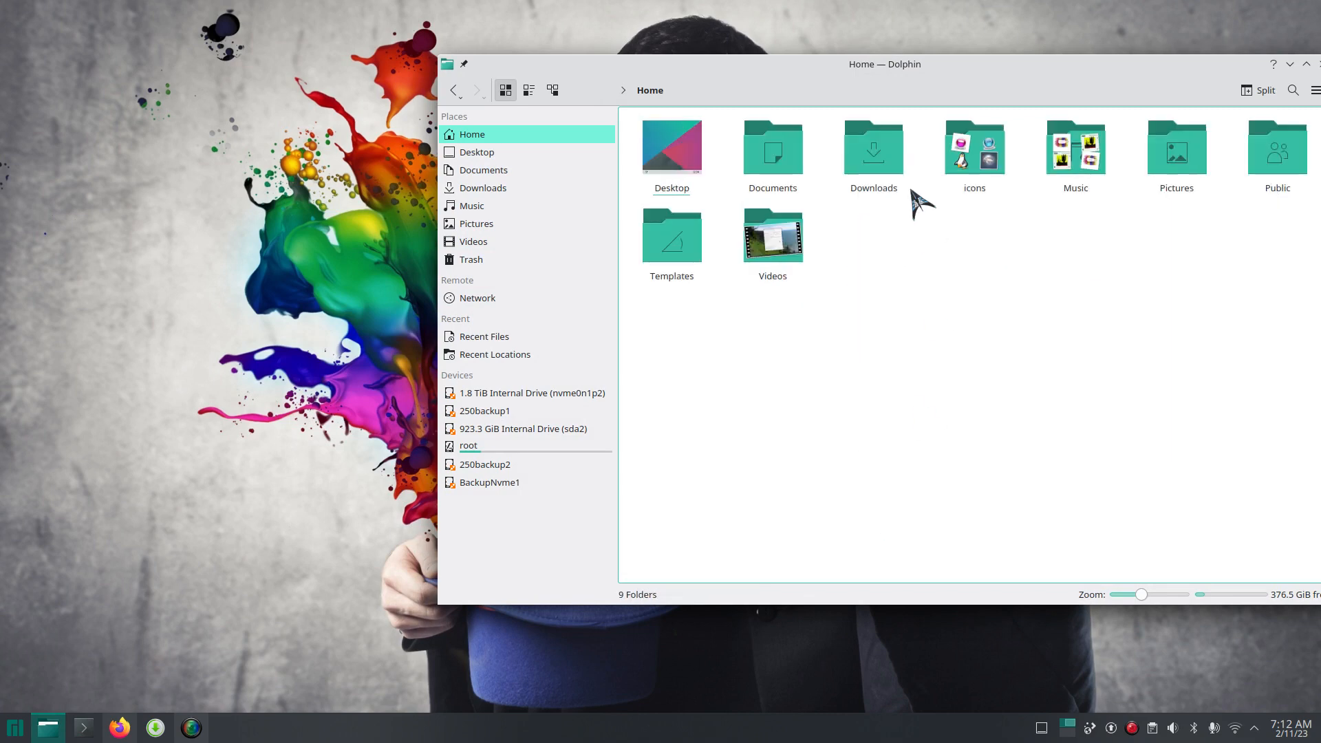
# - View the Desktop, Documents and Downloads folders and return to the Home folder
pyautogui.click(495, 153)
pyautogui.click(495, 170)
pyautogui.click(502, 189)
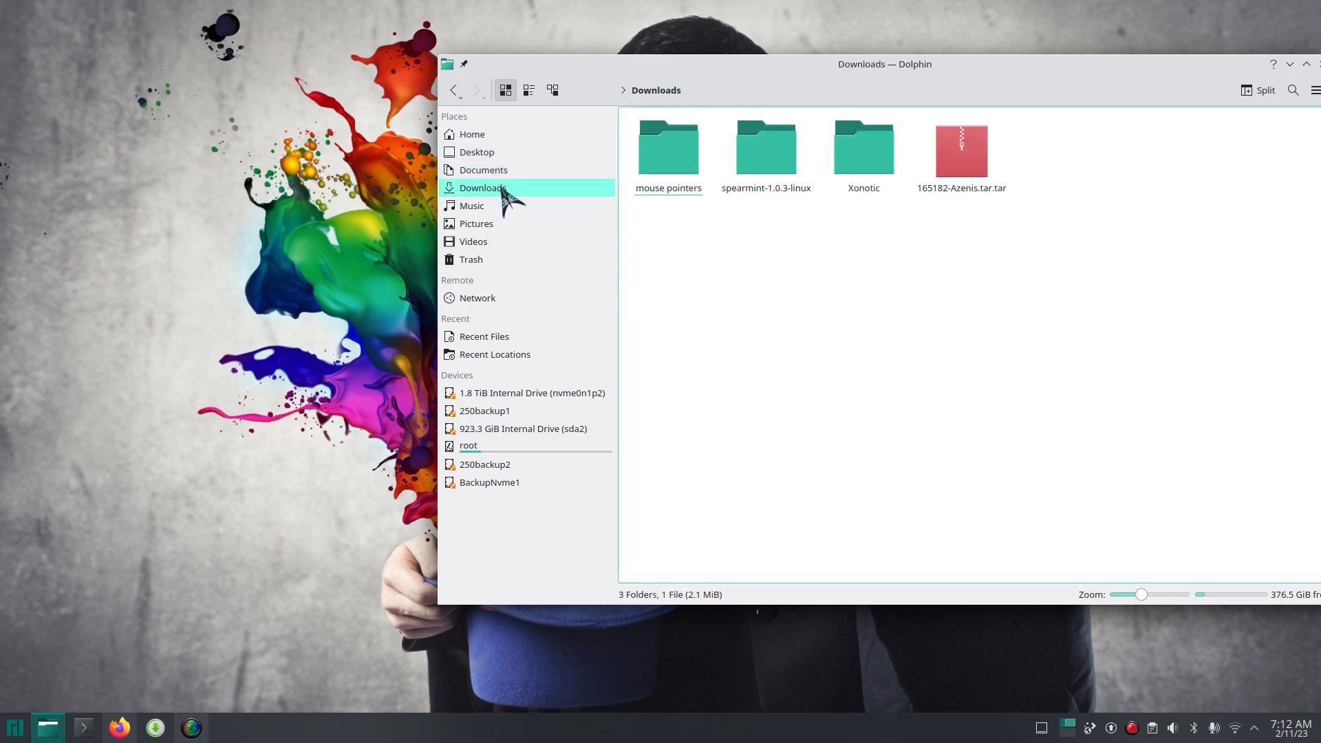
pyautogui.click(493, 135)
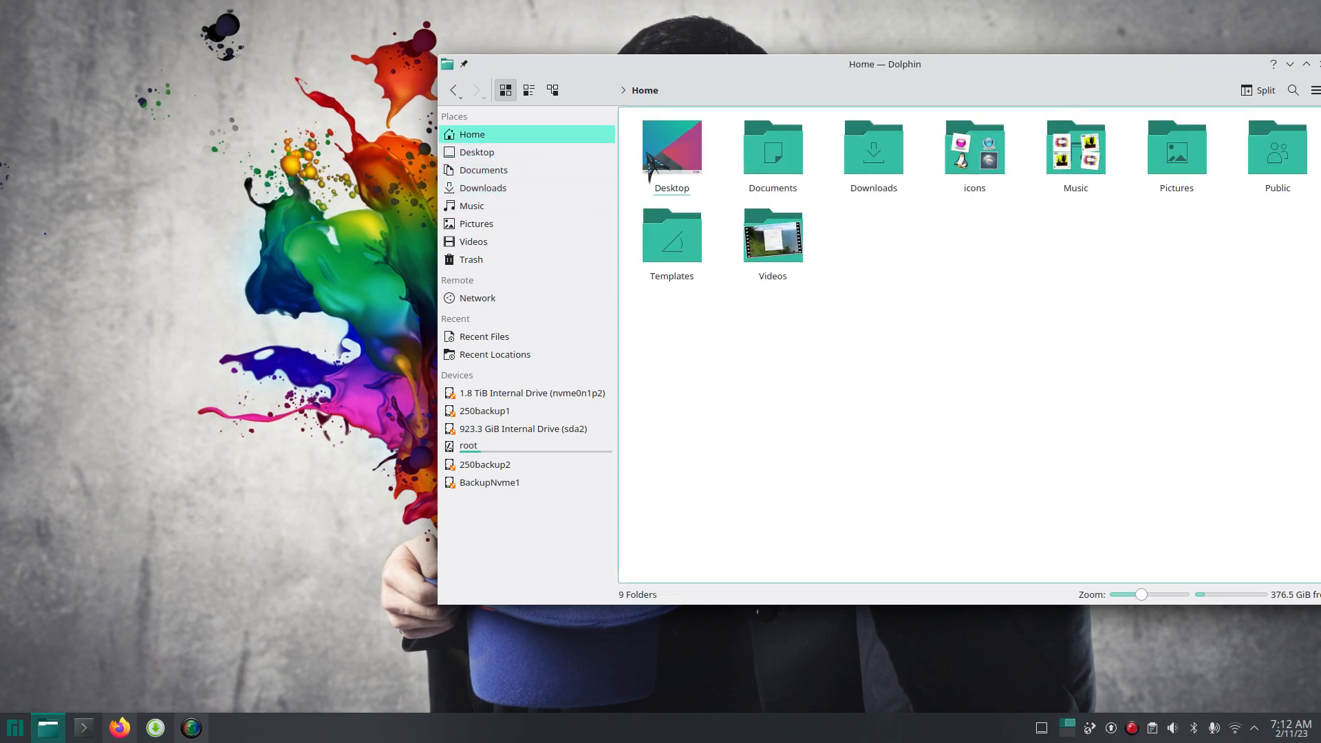
# - Create a new folder named Test in the Home folder
pyautogui.rightClick(890, 251)
pyautogui.moveTo(971, 265)
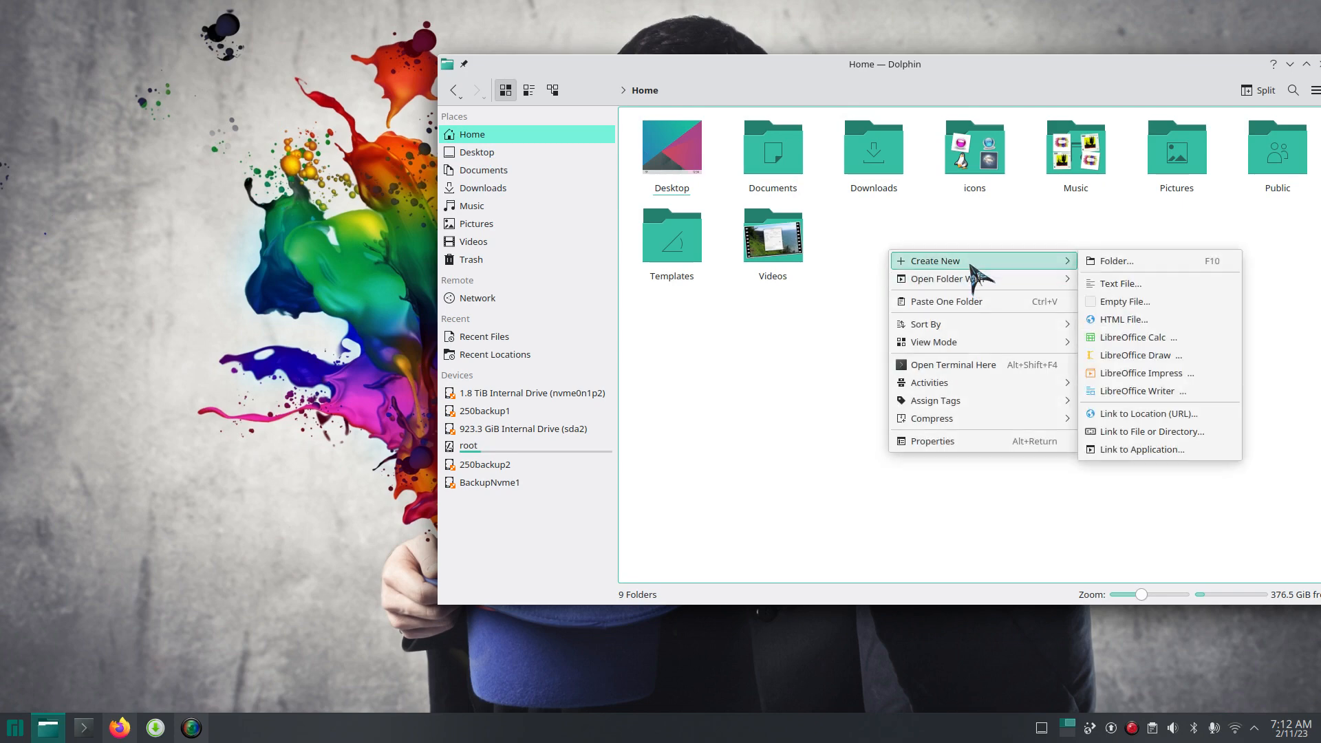
pyautogui.click(1162, 268)
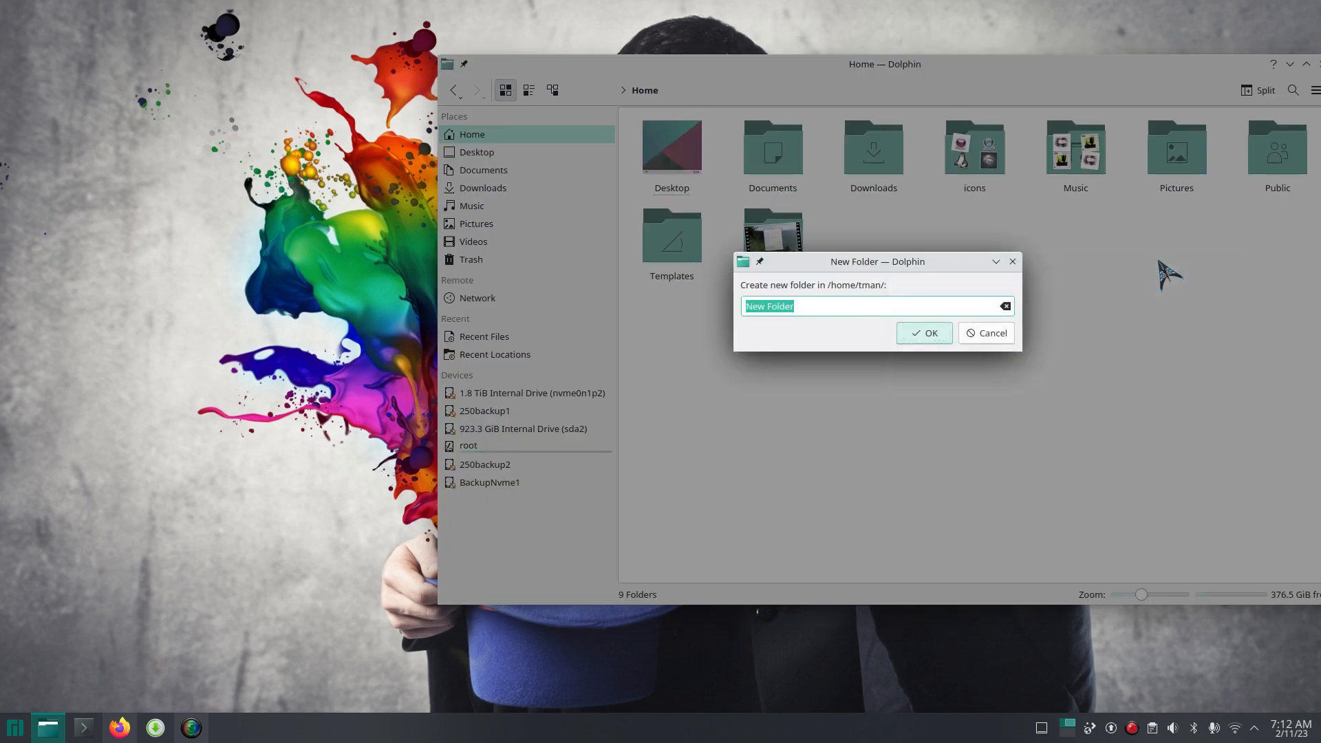
pyautogui.write('Test')
pyautogui.press('Return')
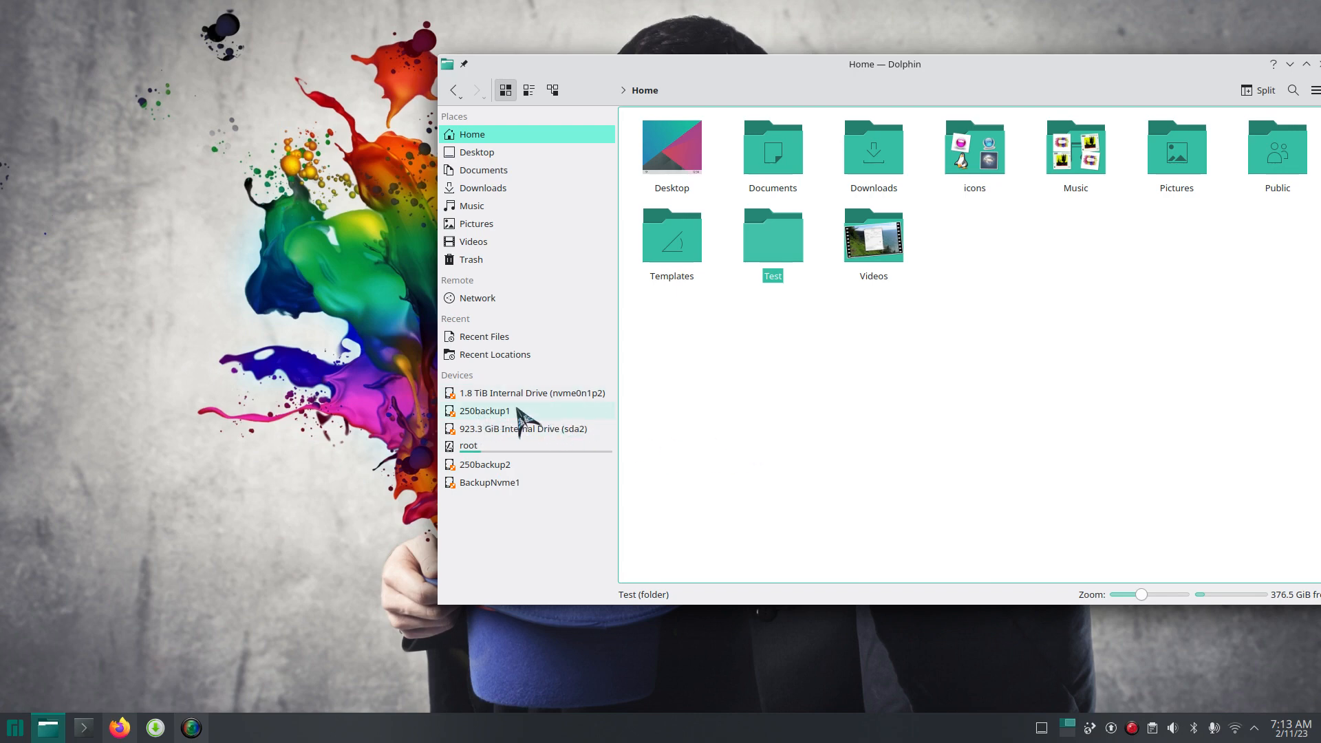
# - Open the 250backup1 drive, view its iso folder and return to the drive's top level
pyautogui.click(484, 414)
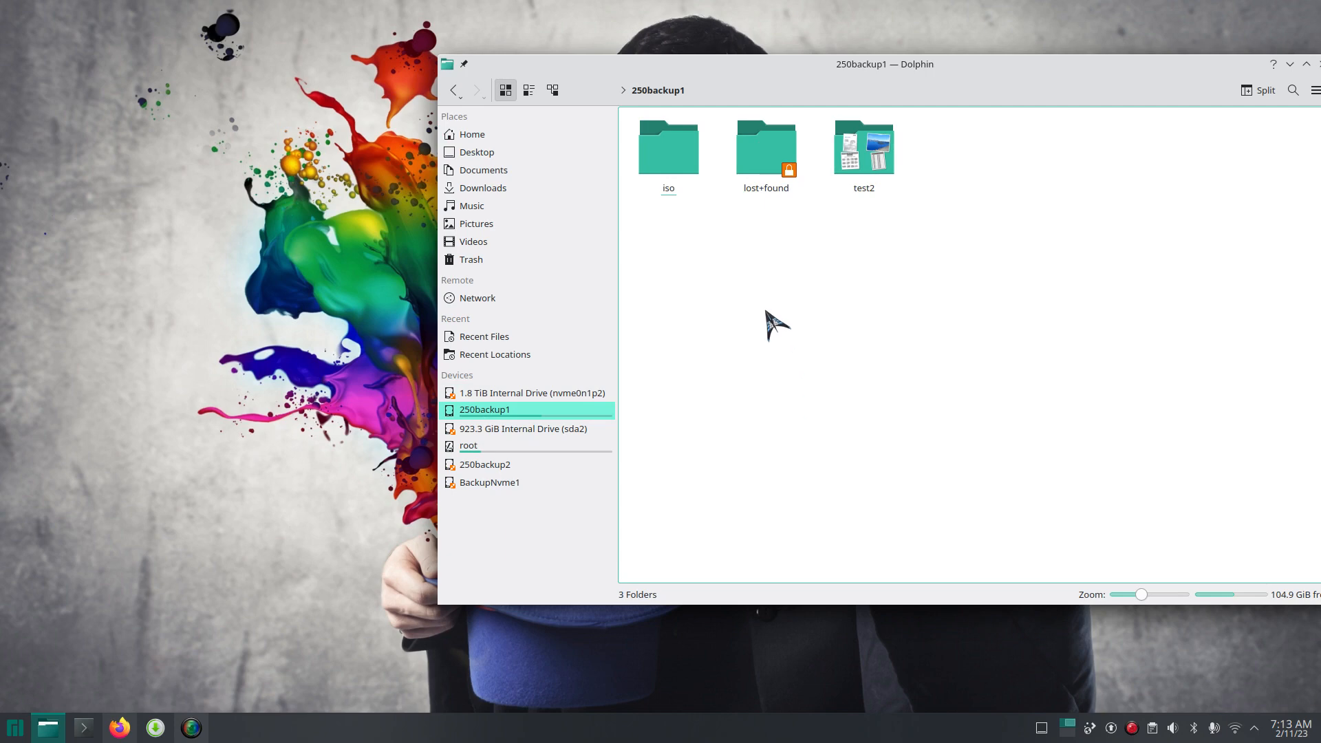
pyautogui.click(657, 154)
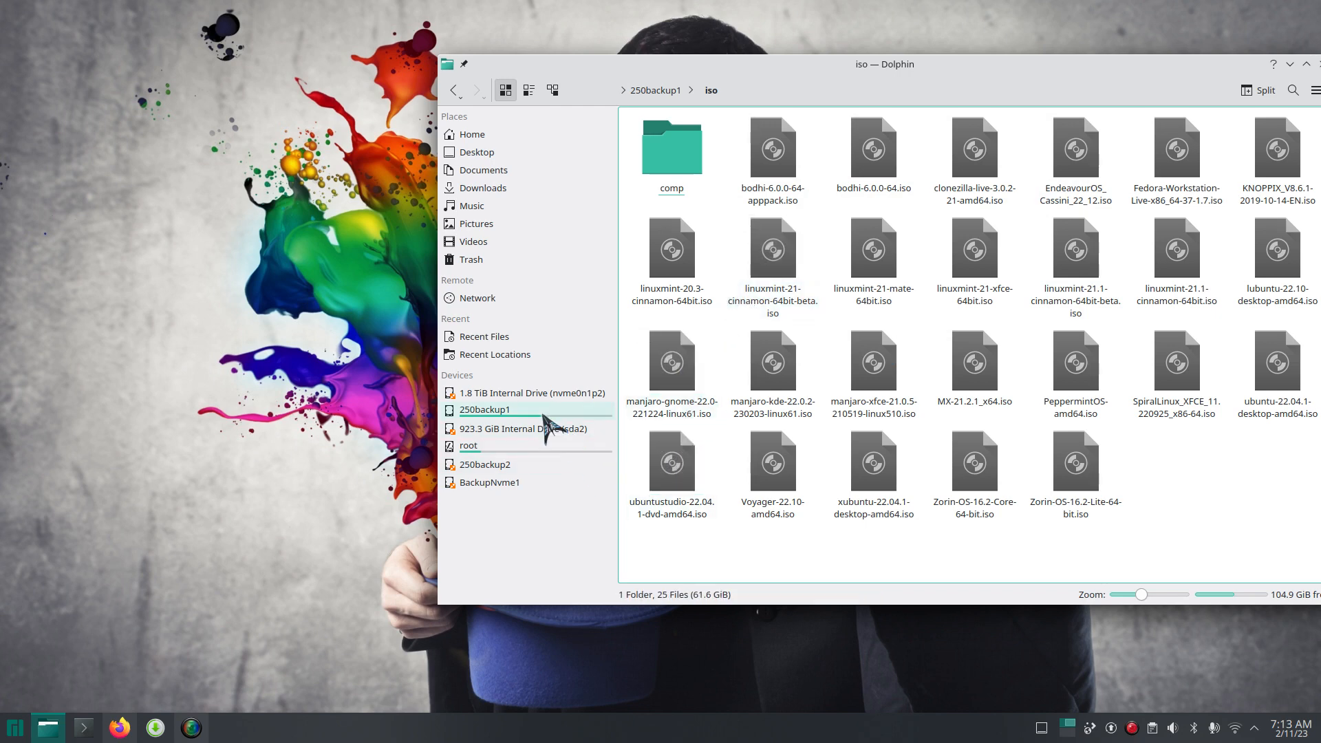
pyautogui.click(647, 92)
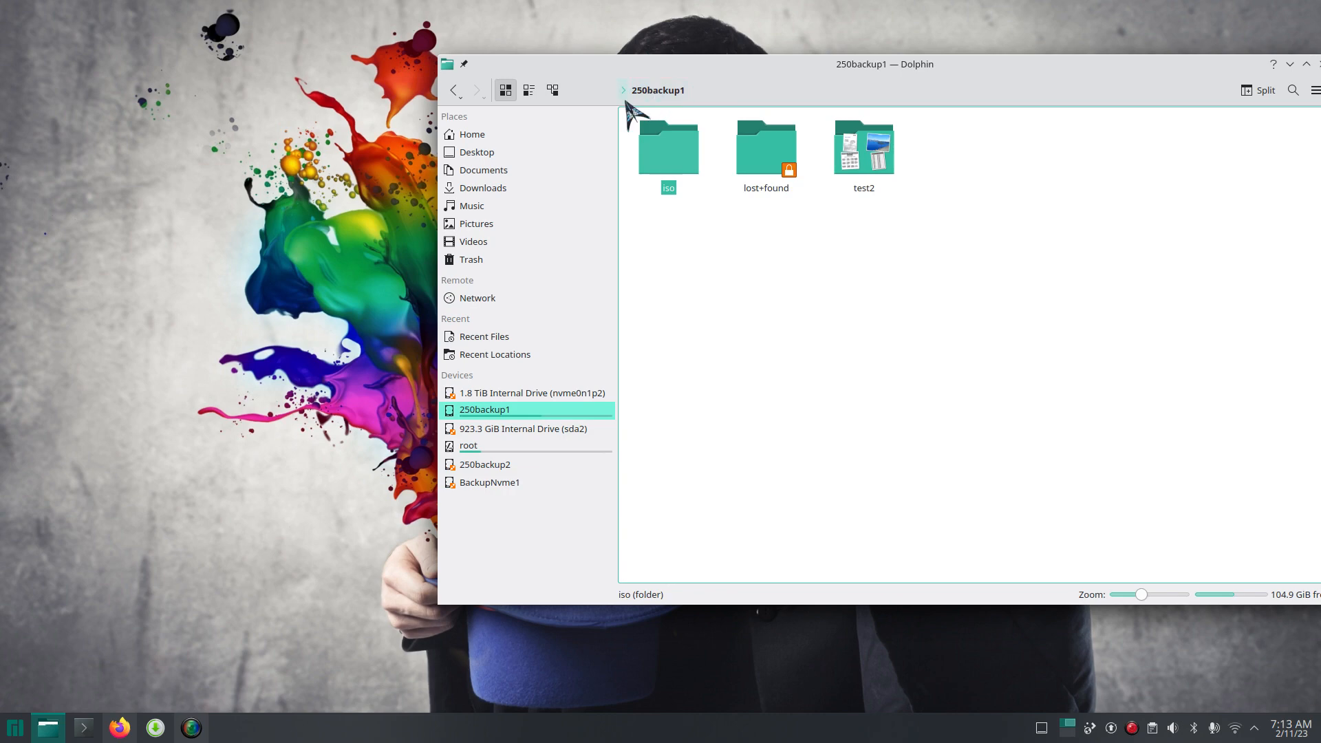
# - Launch Timeshift, authenticate with the account password, and move its window clear of Dolphin's folders
pyautogui.click(15, 728)
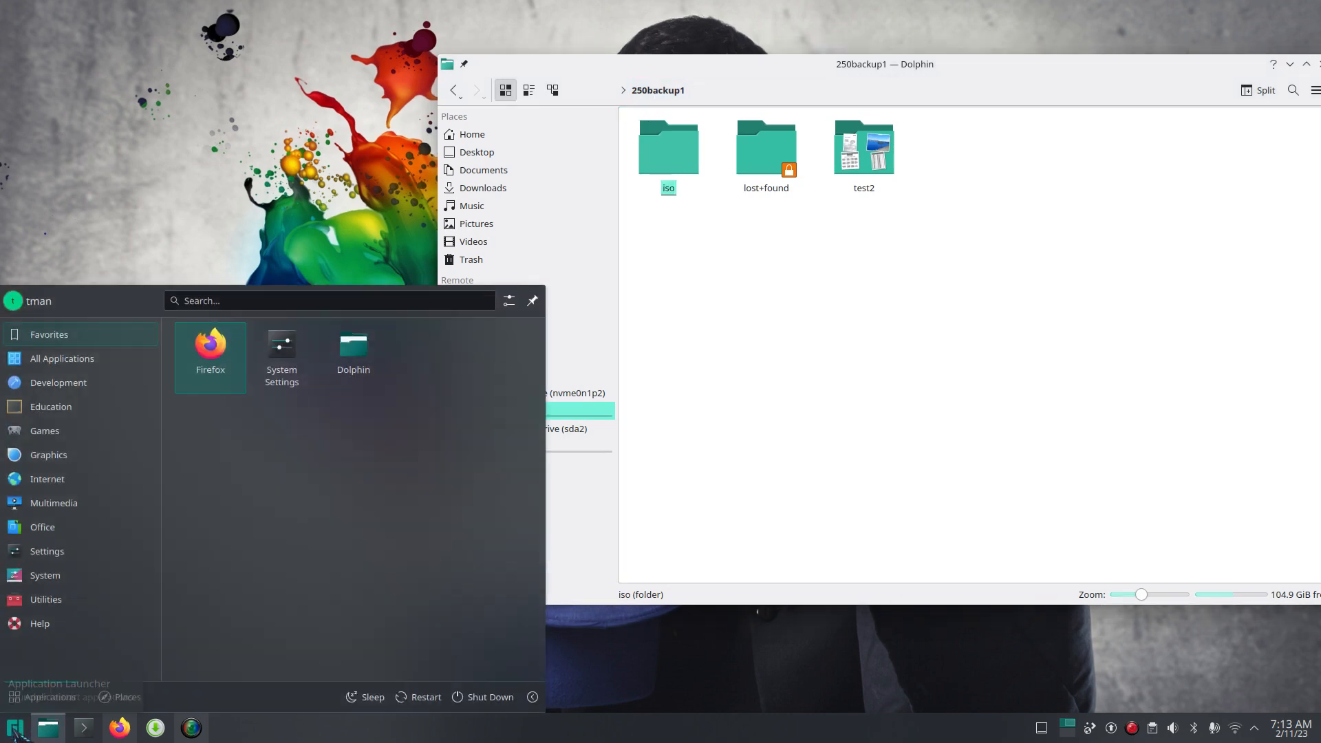
pyautogui.write('t')
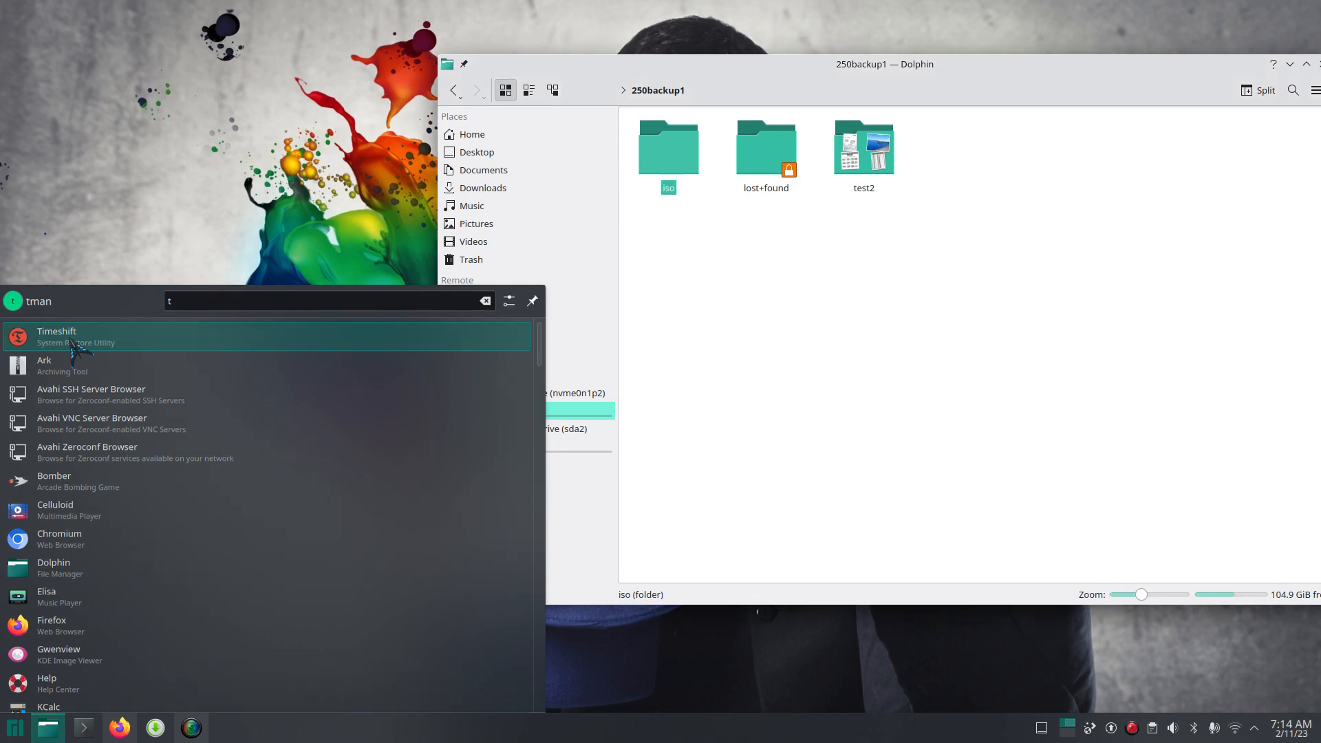
pyautogui.click(72, 337)
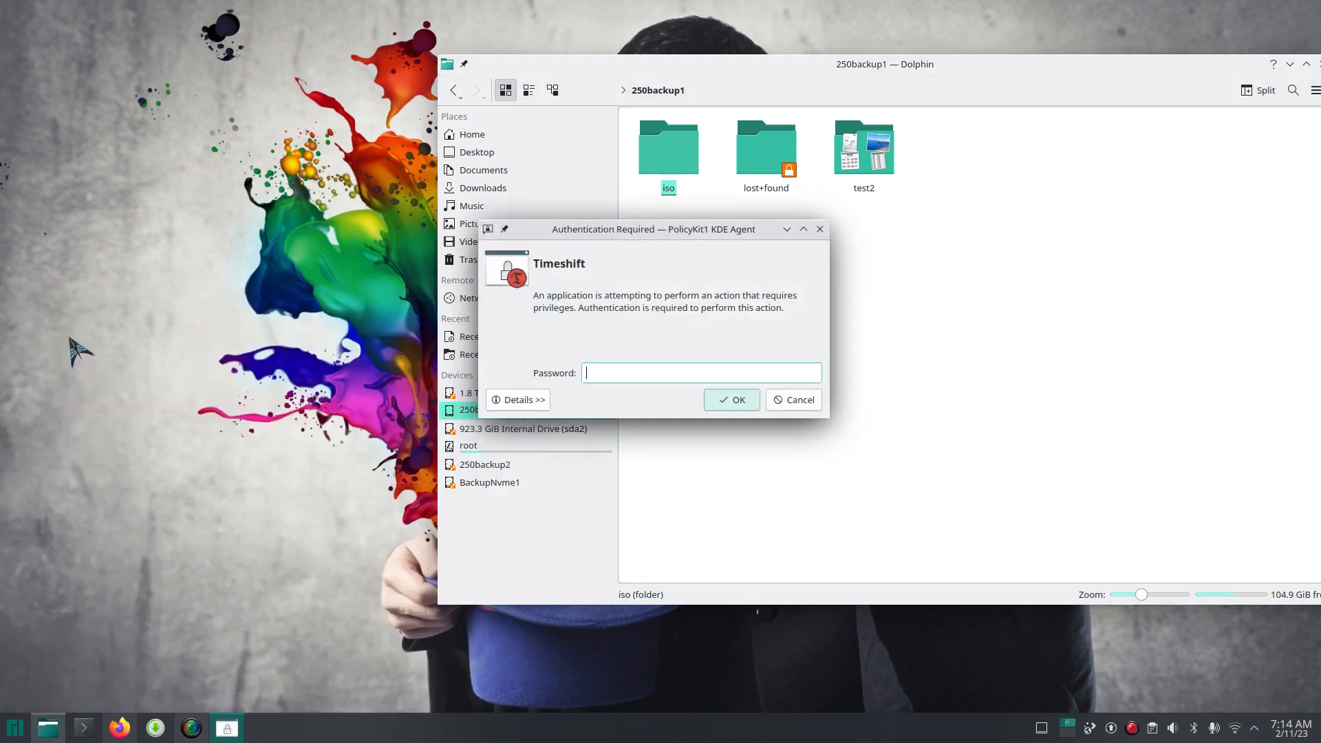
pyautogui.write('*******')
pyautogui.press('Return')
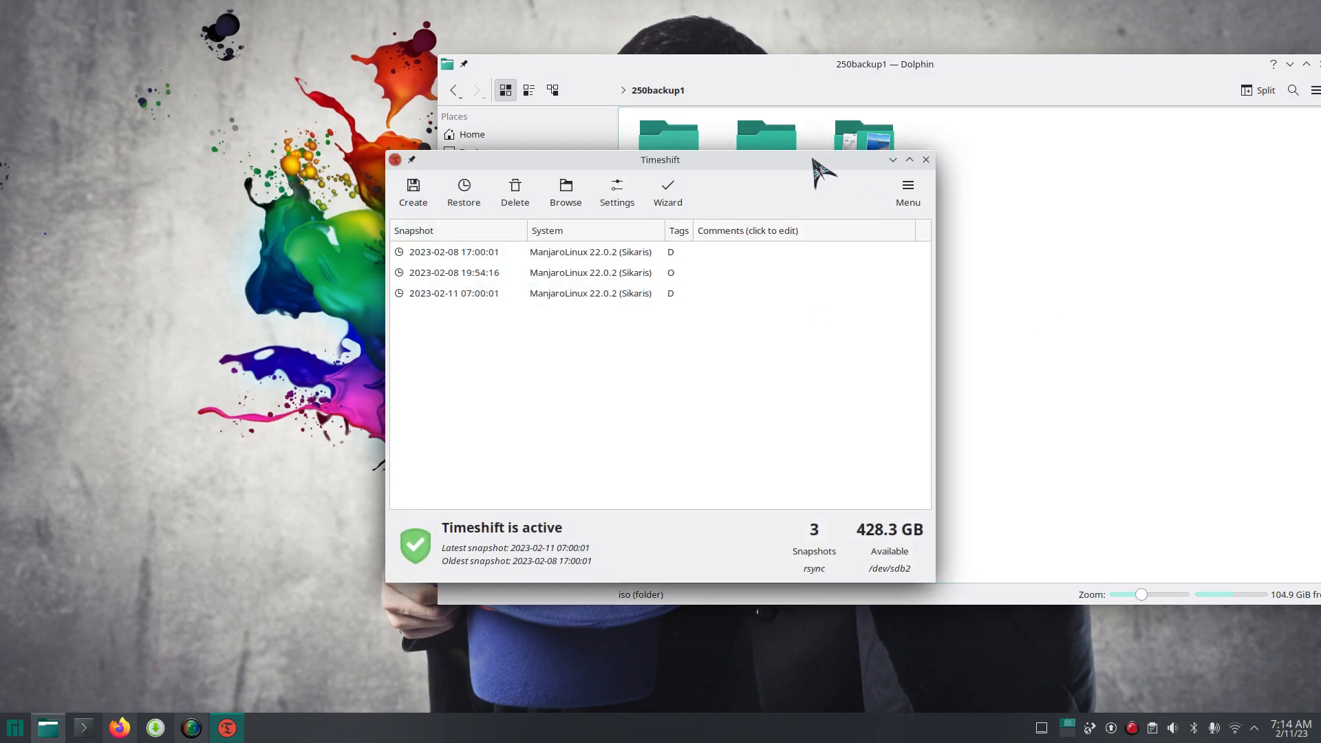
pyautogui.moveTo(828, 168); pyautogui.dragTo(1000, 278)
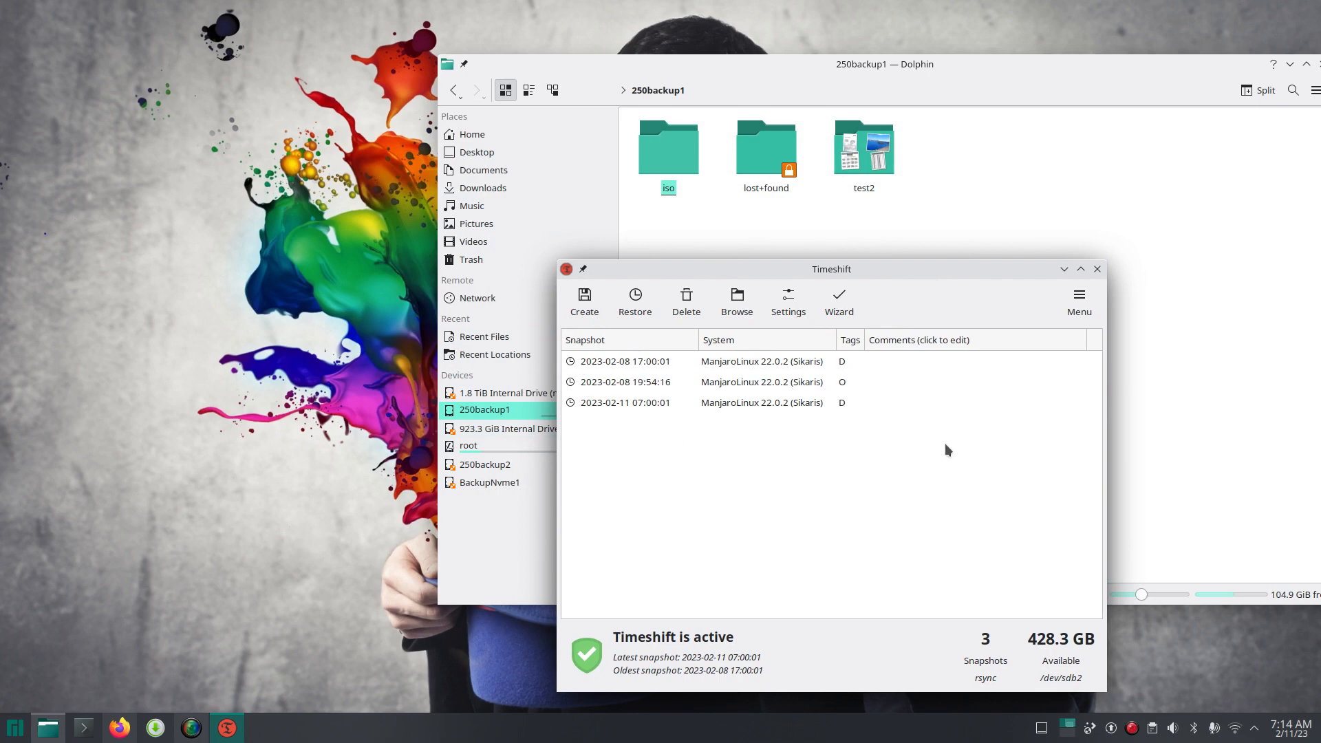
# - Review the snapshot location and user home directory options in Timeshift's settings without changing them, and close Timeshift
pyautogui.click(786, 313)
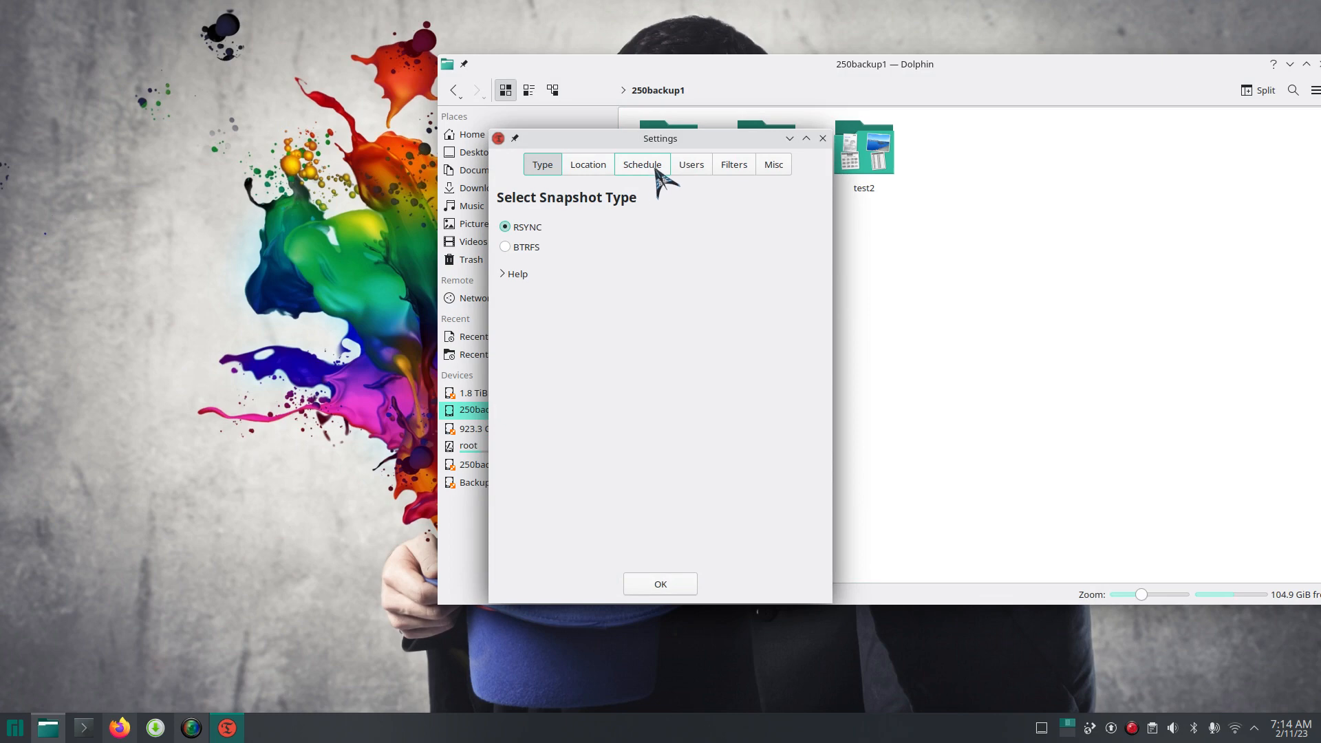
pyautogui.click(582, 166)
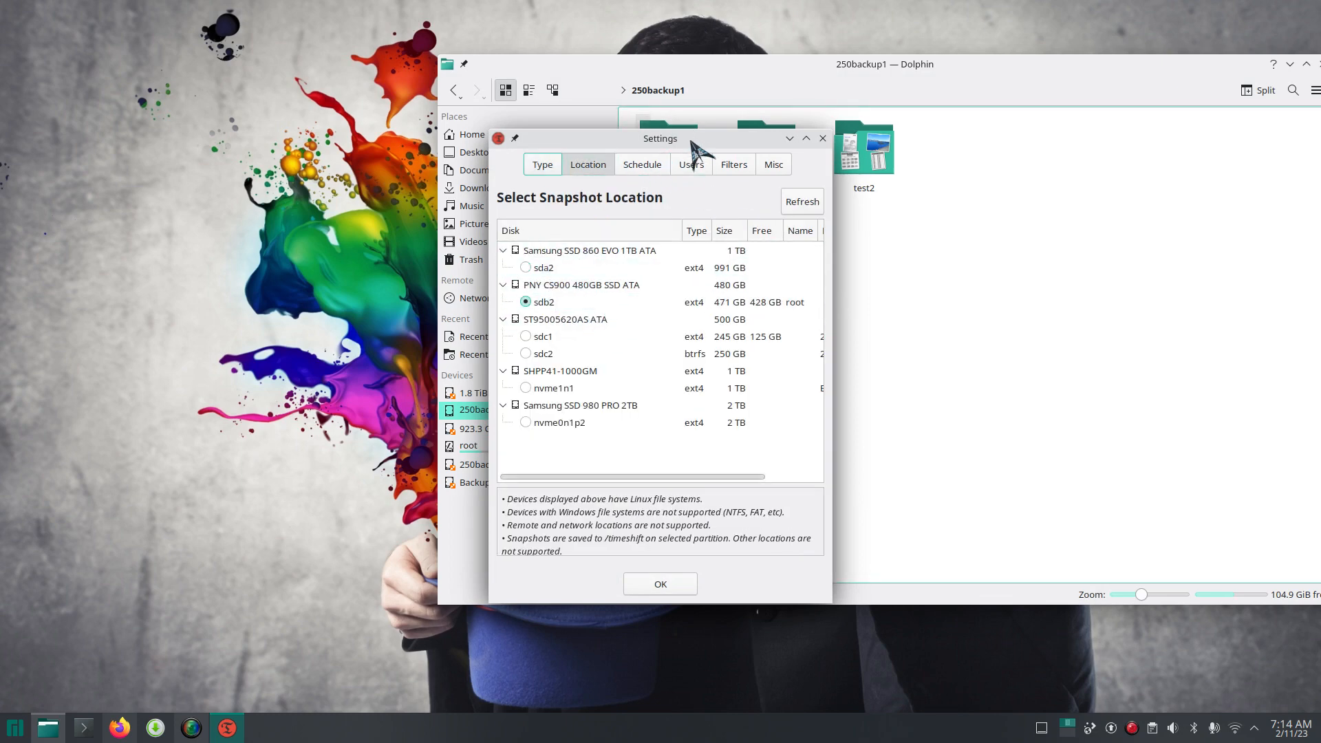
pyautogui.click(677, 167)
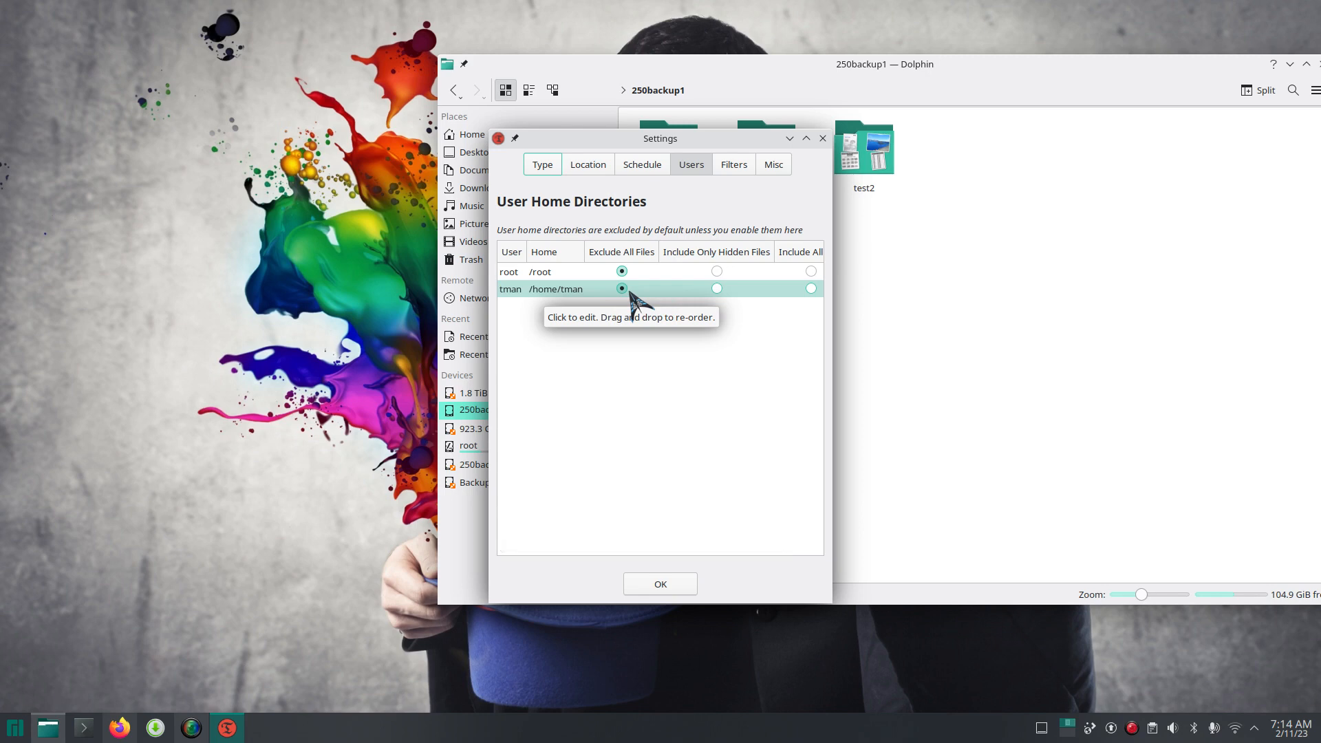
pyautogui.click(790, 550)
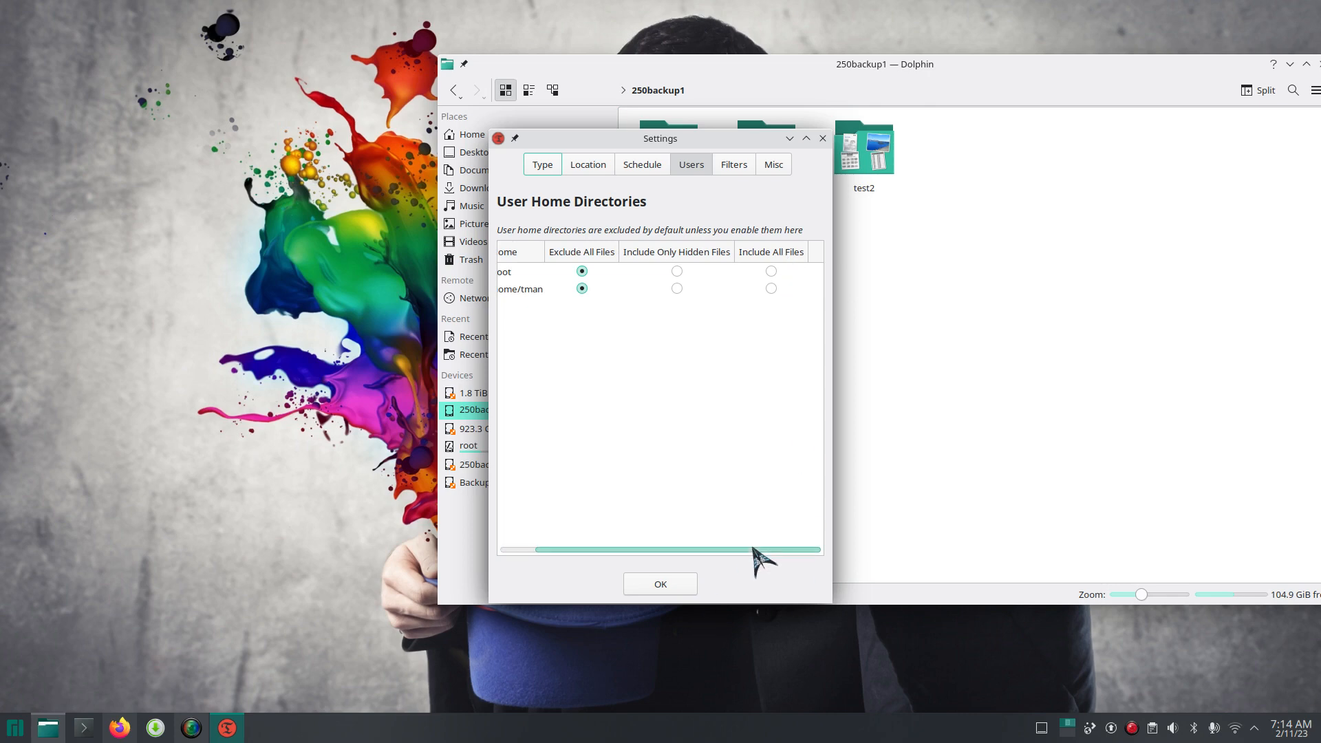
pyautogui.moveTo(753, 549); pyautogui.dragTo(692, 552)
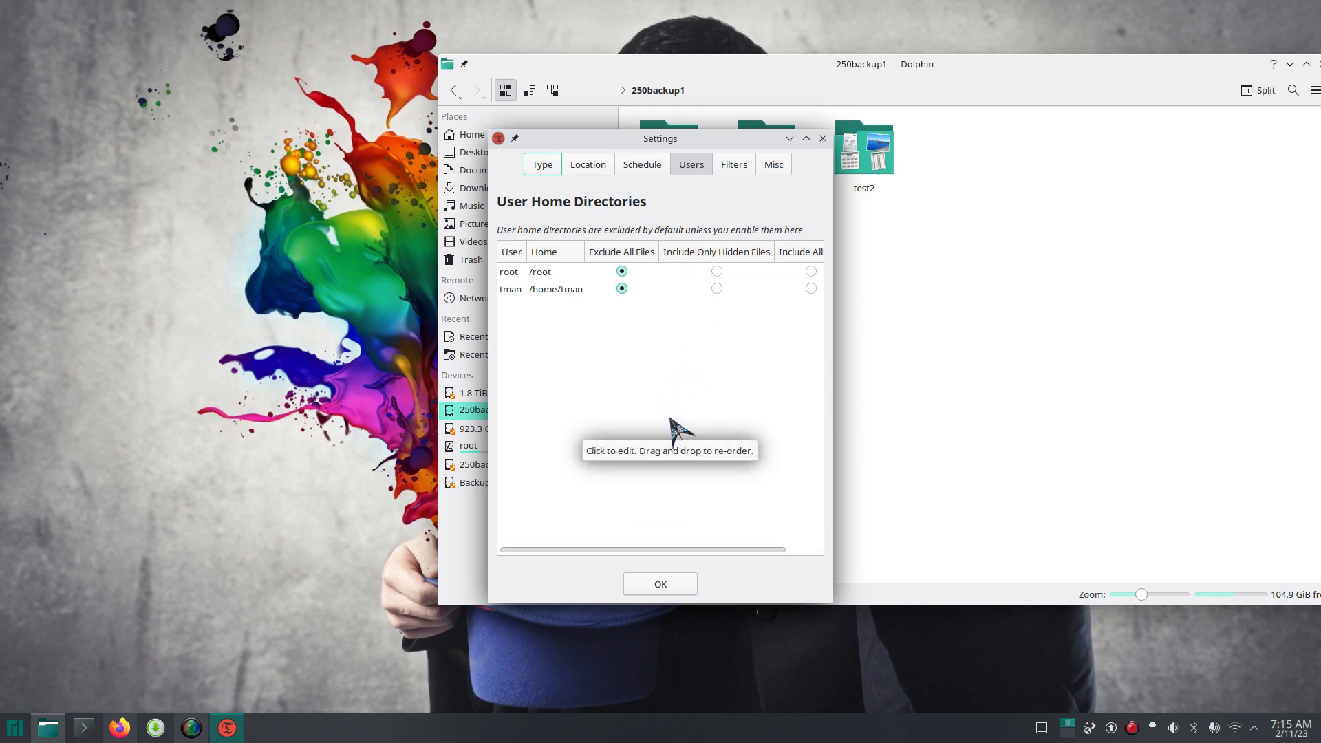
pyautogui.click(823, 138)
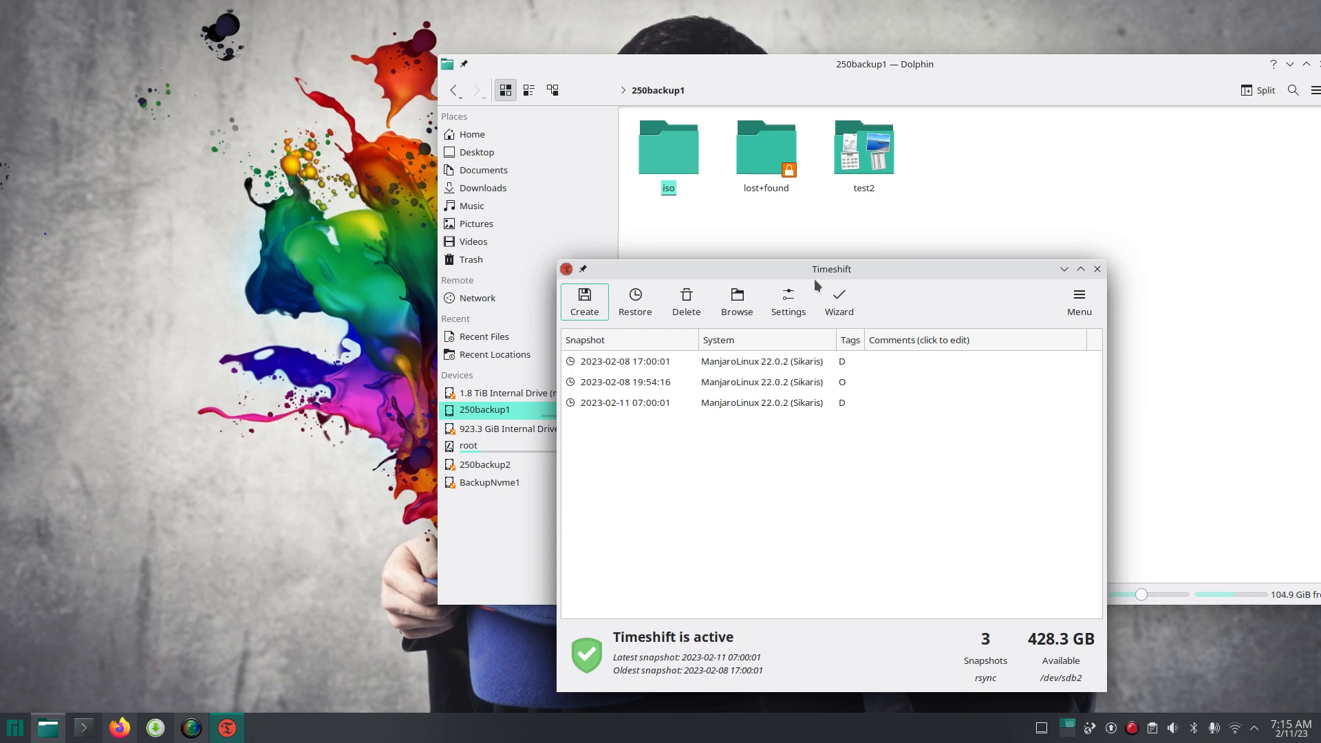
pyautogui.click(1097, 271)
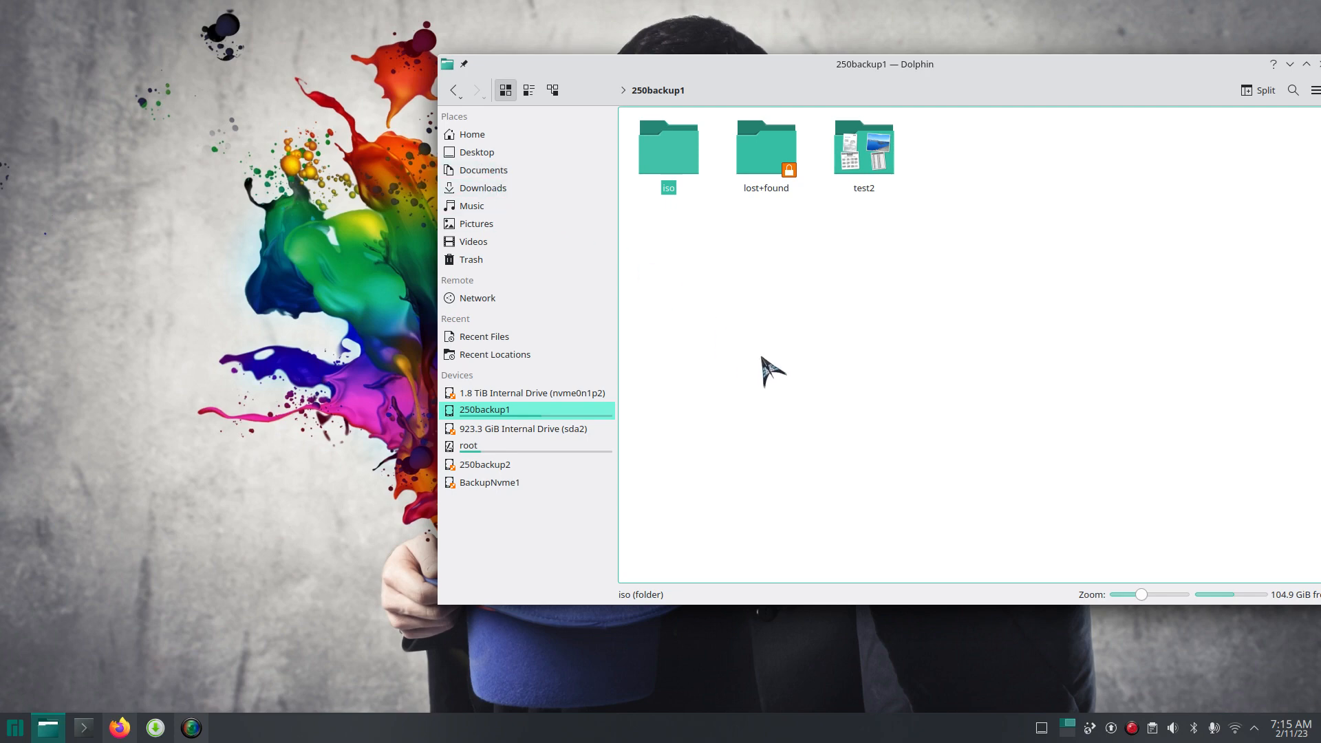
# - View the contents of the 250backup2, 250backup1 and BackupNvme1 drives
pyautogui.click(490, 466)
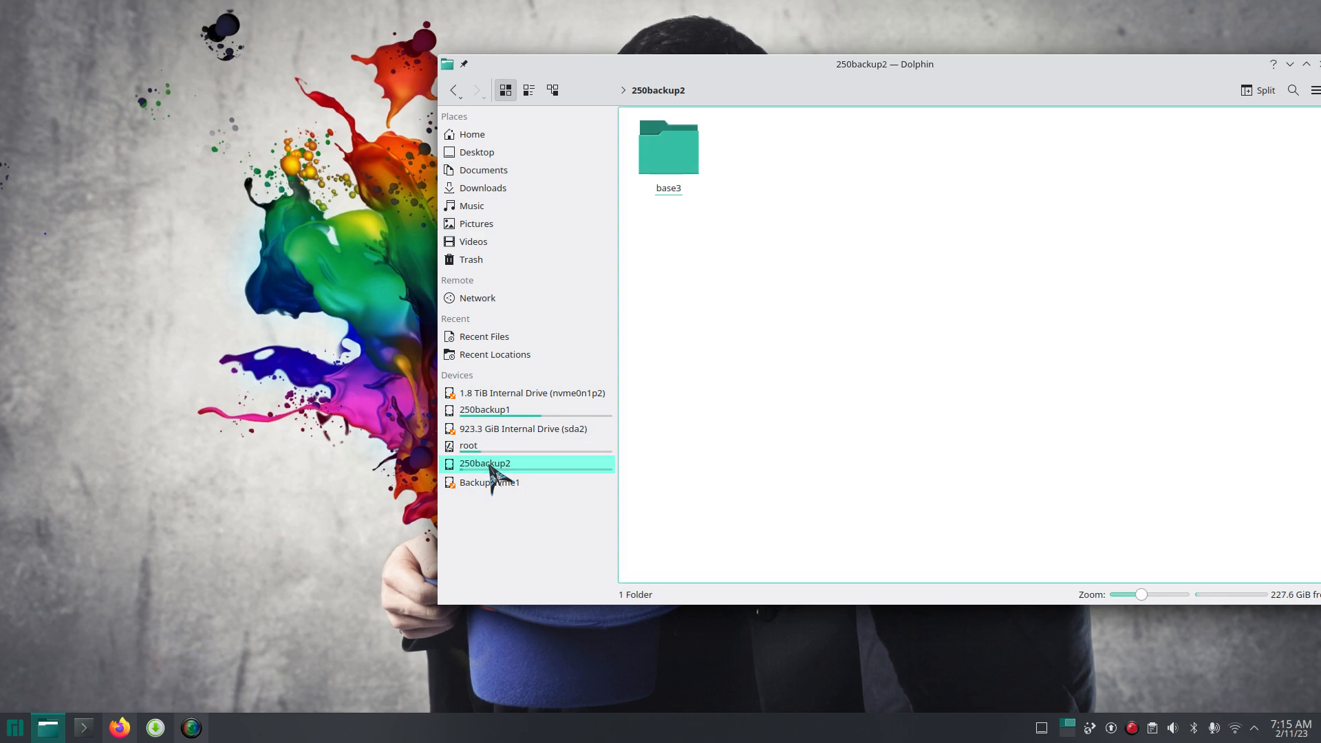
pyautogui.click(502, 412)
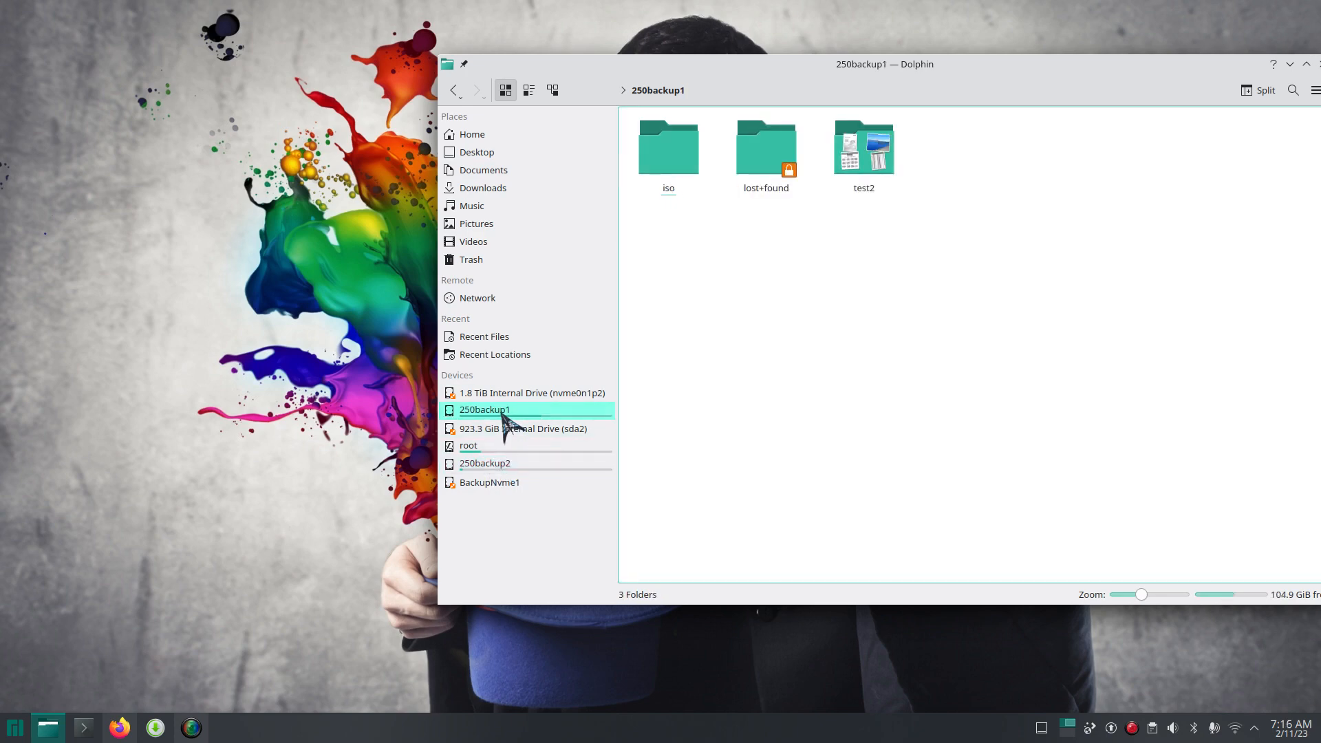
pyautogui.click(506, 482)
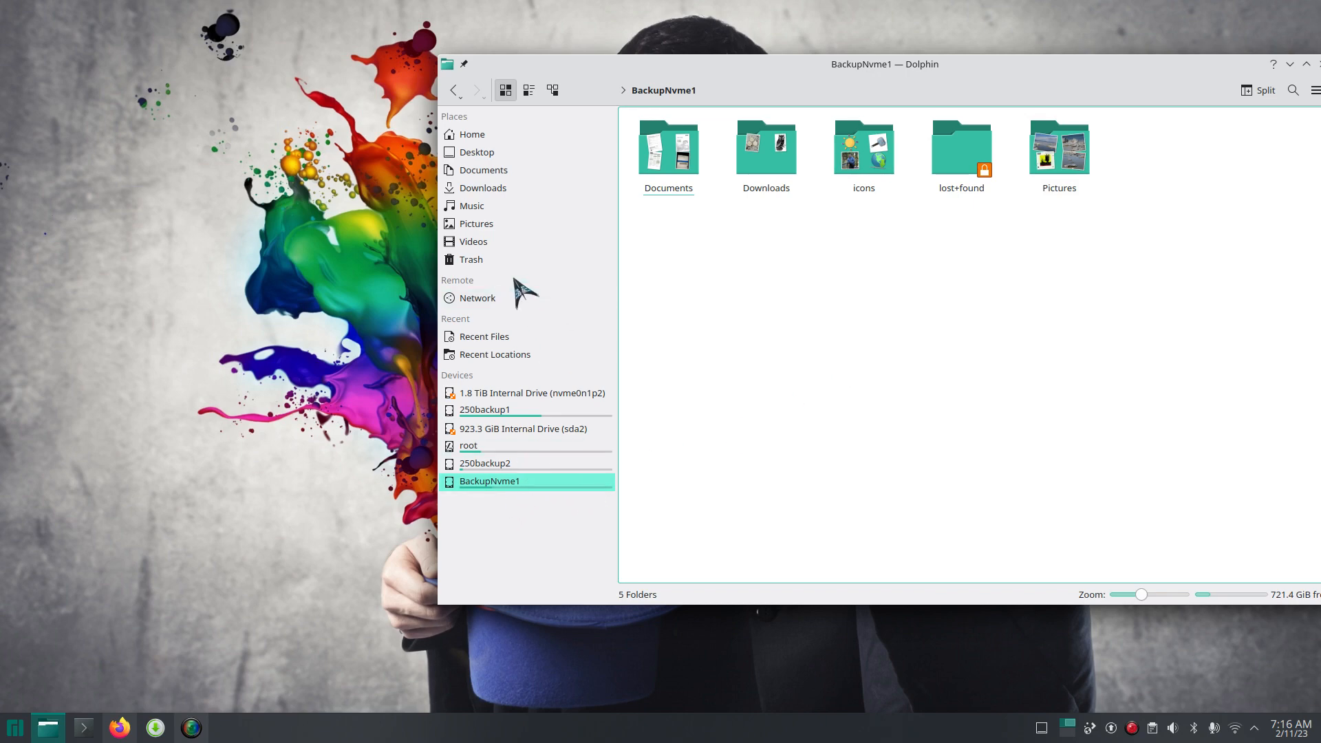
# - View the contents of the Documents, Pictures and Music folders
pyautogui.click(486, 171)
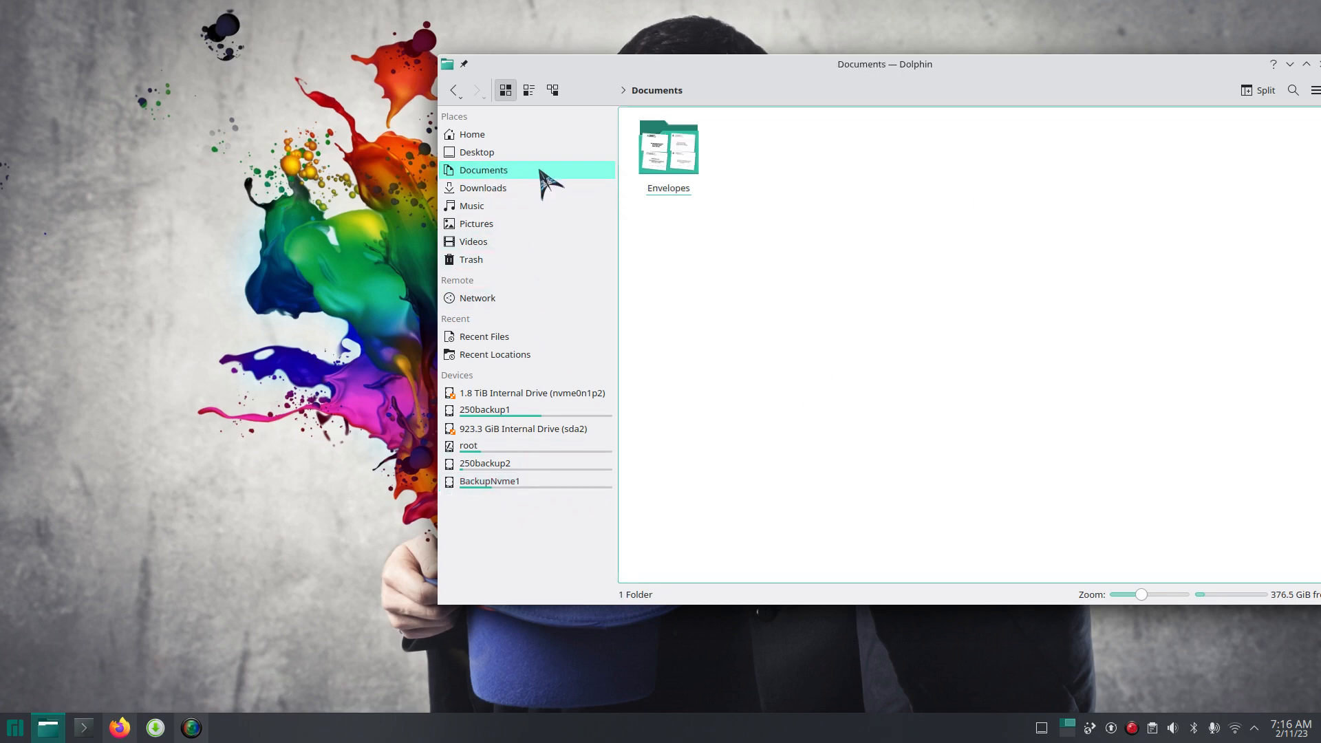
pyautogui.click(484, 226)
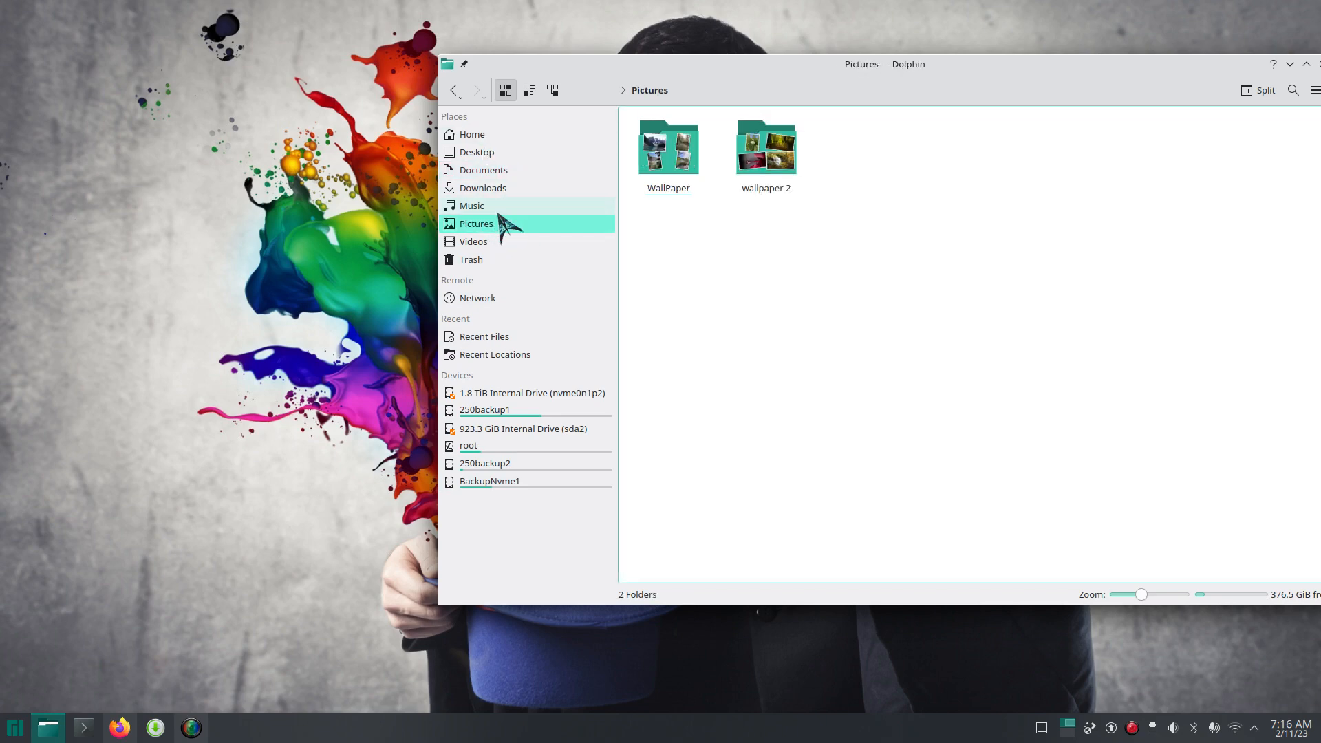
pyautogui.click(493, 209)
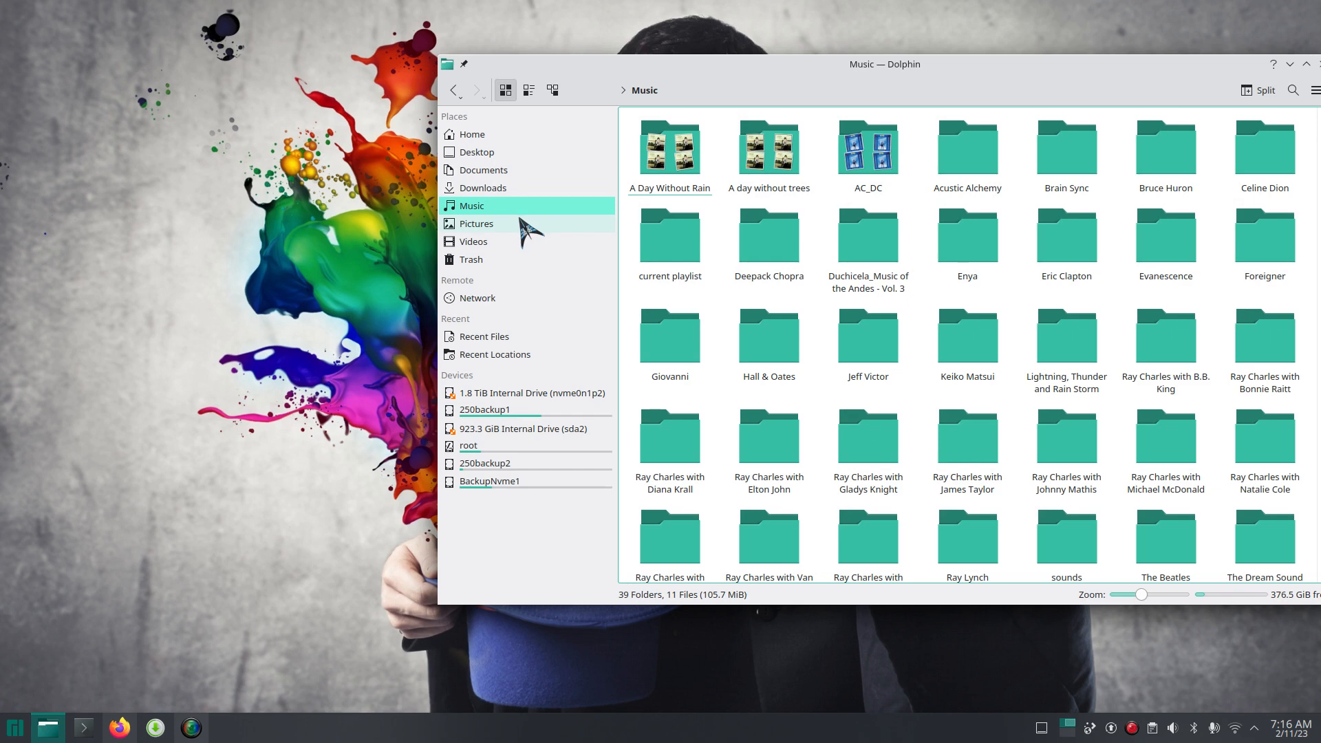
# - Return to the Home folder and view the Recent Files and Recent Locations listings
pyautogui.click(467, 136)
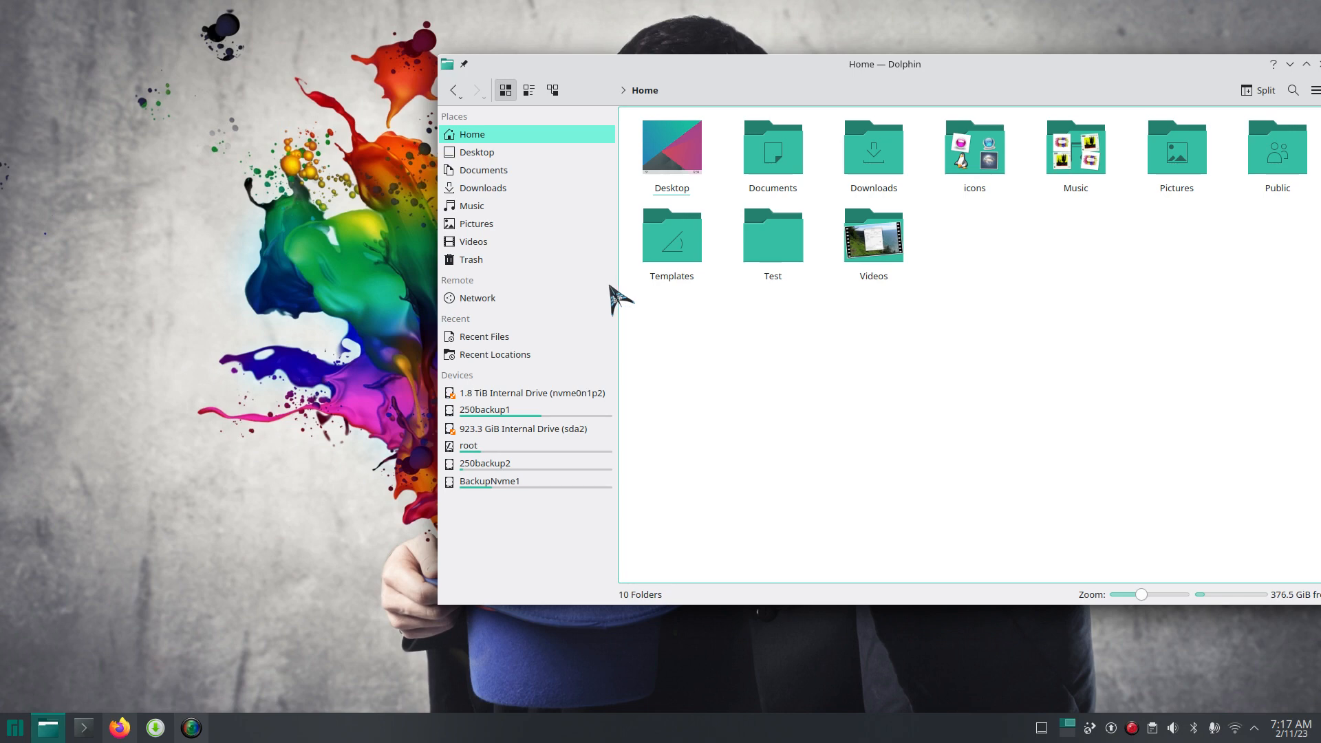
pyautogui.click(504, 341)
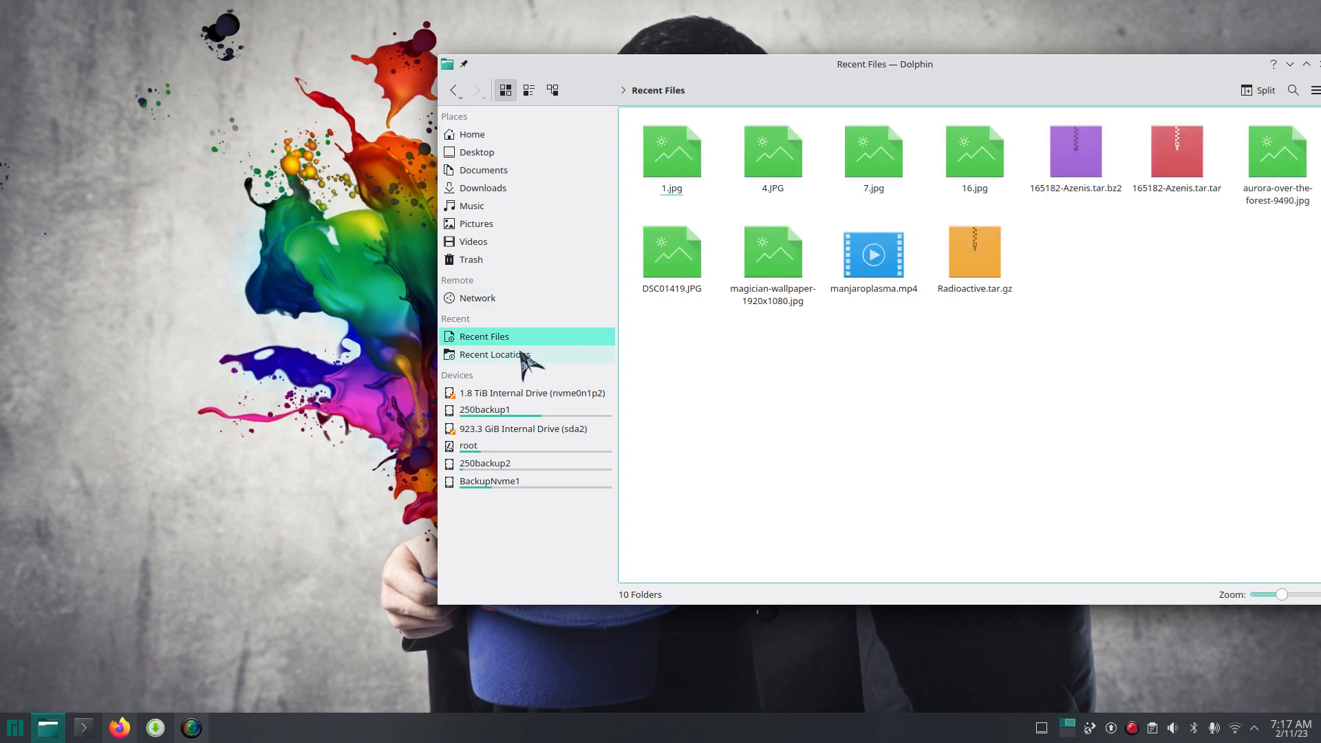
pyautogui.click(520, 354)
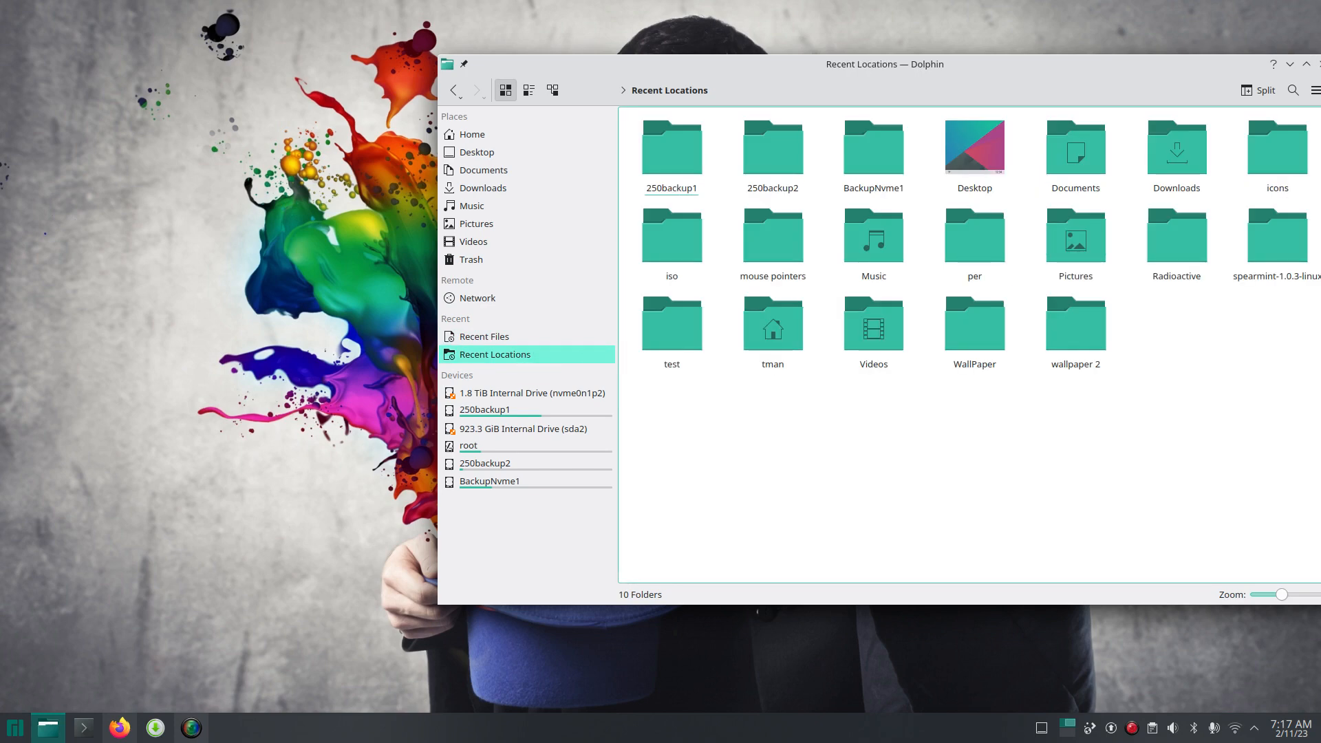
# - Bring the Dolphin window fully on screen and split its view, with Documents in the new pane and Downloads in the original pane
pyautogui.moveTo(1082, 67); pyautogui.dragTo(897, 61)
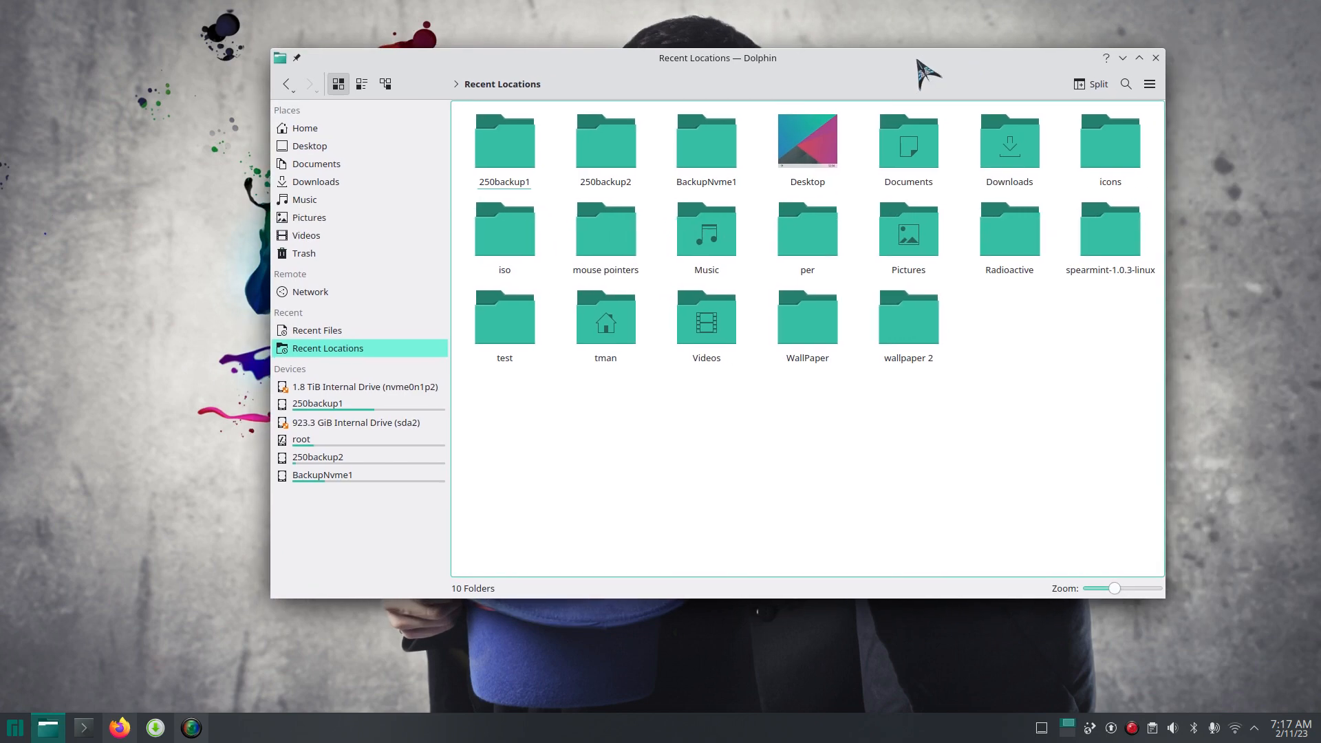
pyautogui.click(1093, 84)
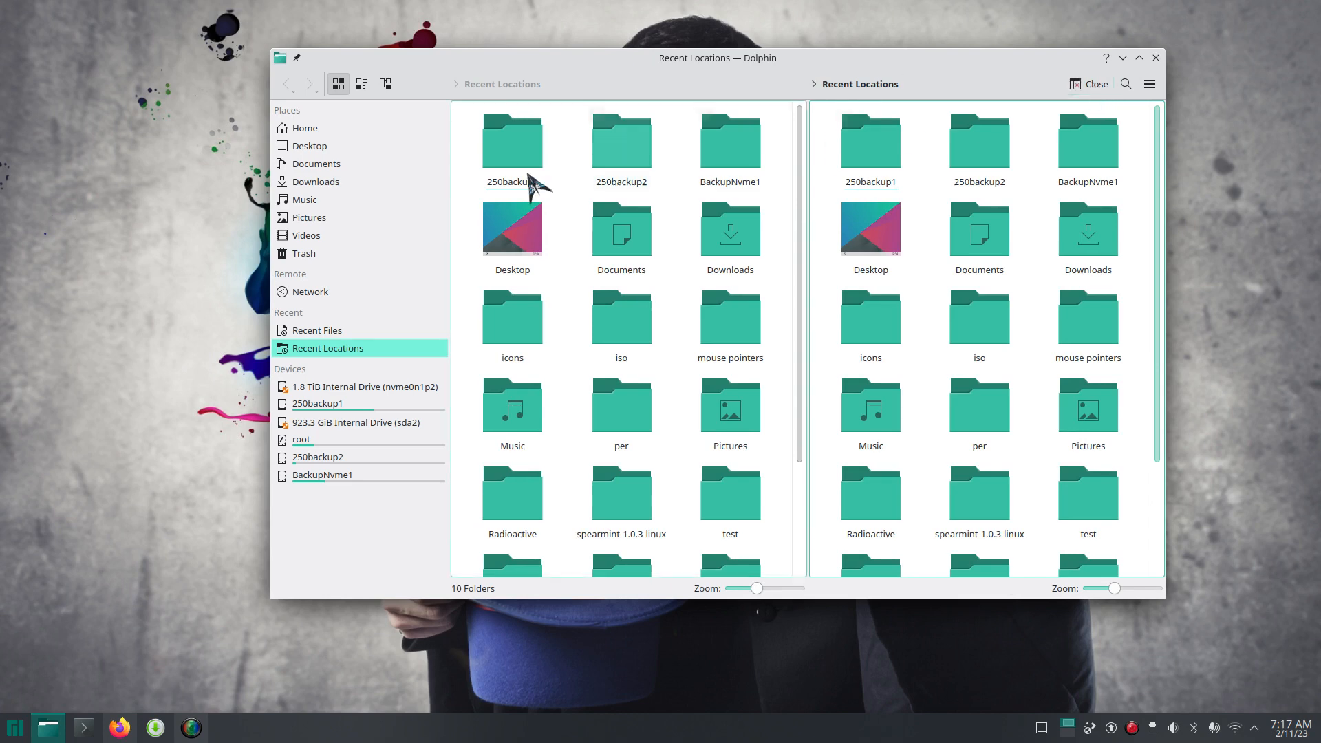
pyautogui.click(358, 194)
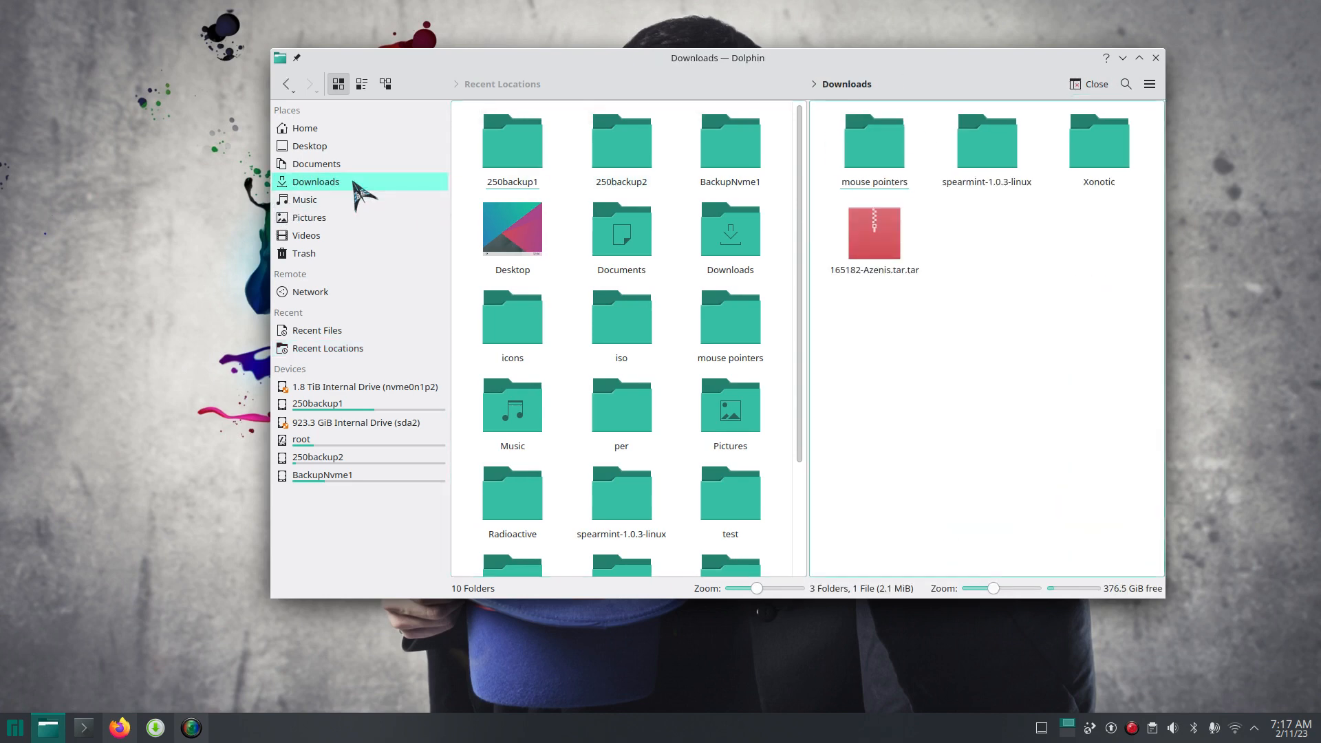
pyautogui.click(347, 164)
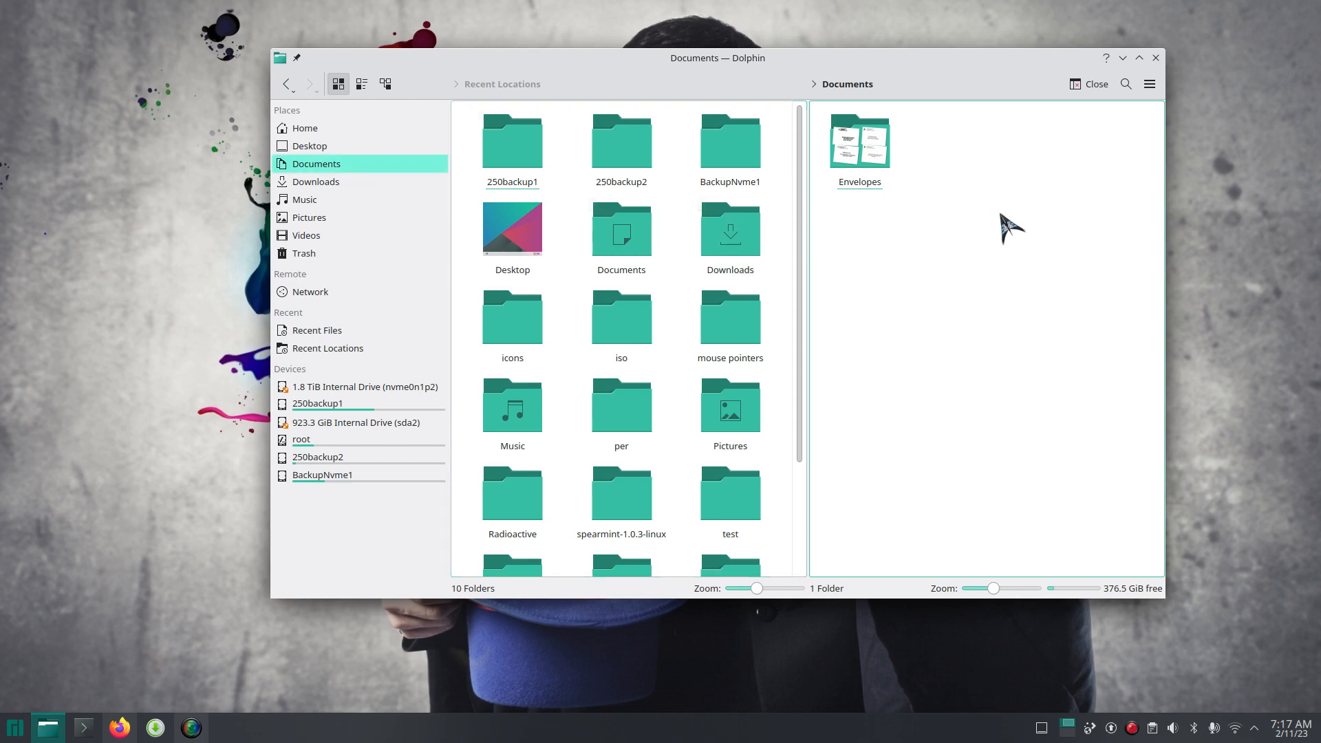
pyautogui.click(664, 250)
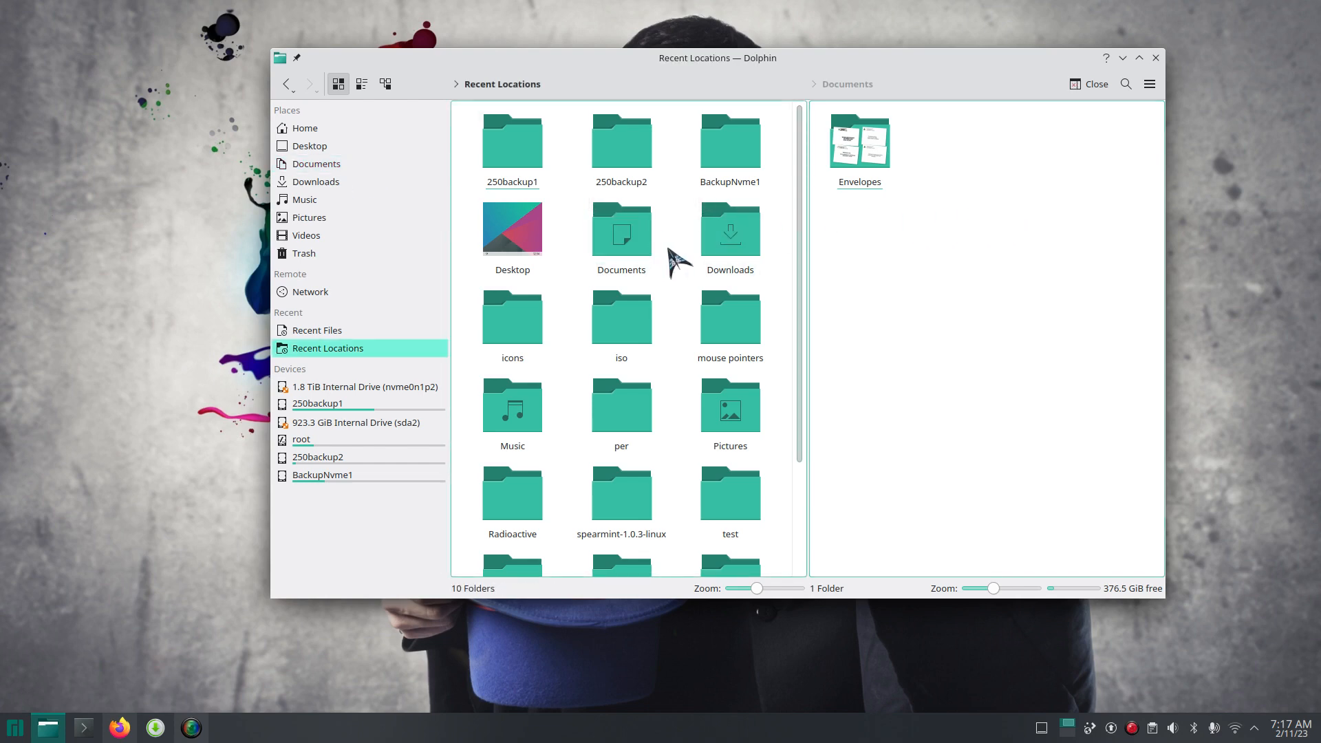
pyautogui.click(727, 234)
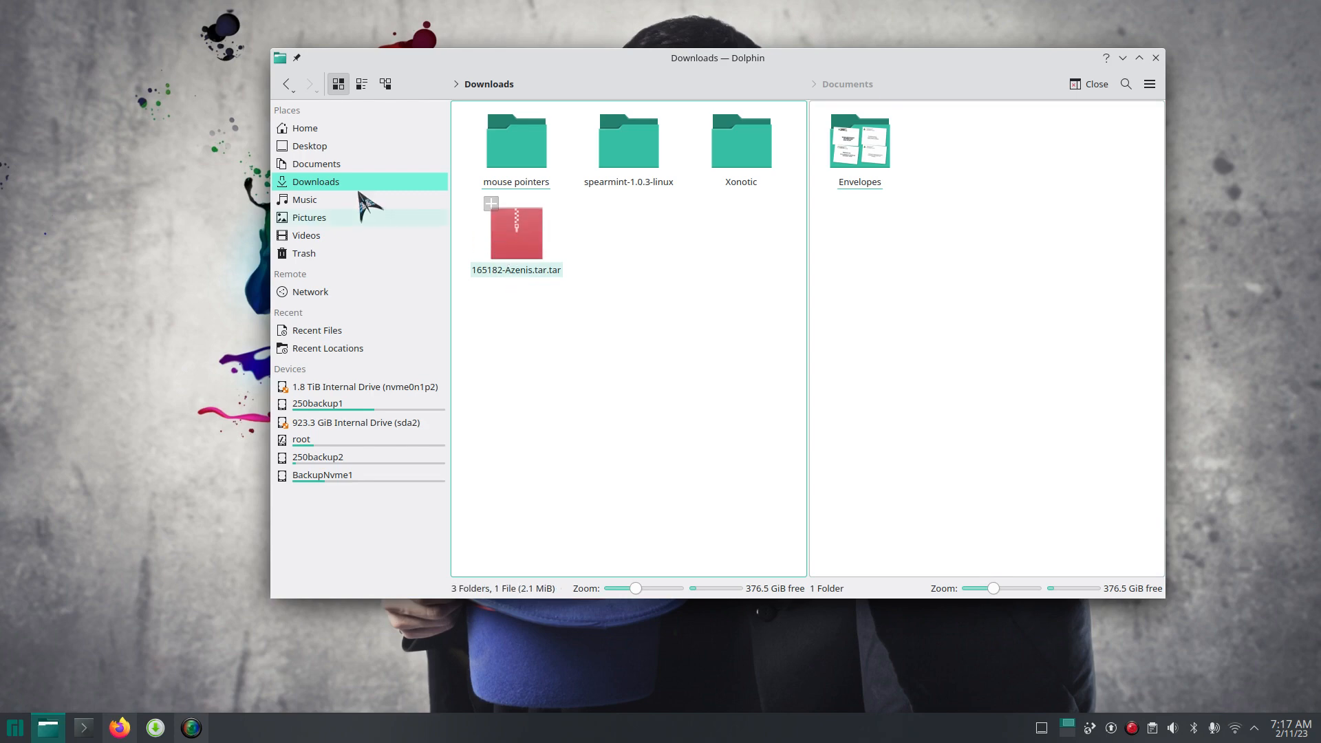
# - Move the 165182-Azenis.tar.tar archive from Downloads to Documents across the split panes
pyautogui.click(523, 240)
pyautogui.moveTo(516, 234); pyautogui.dragTo(913, 243)
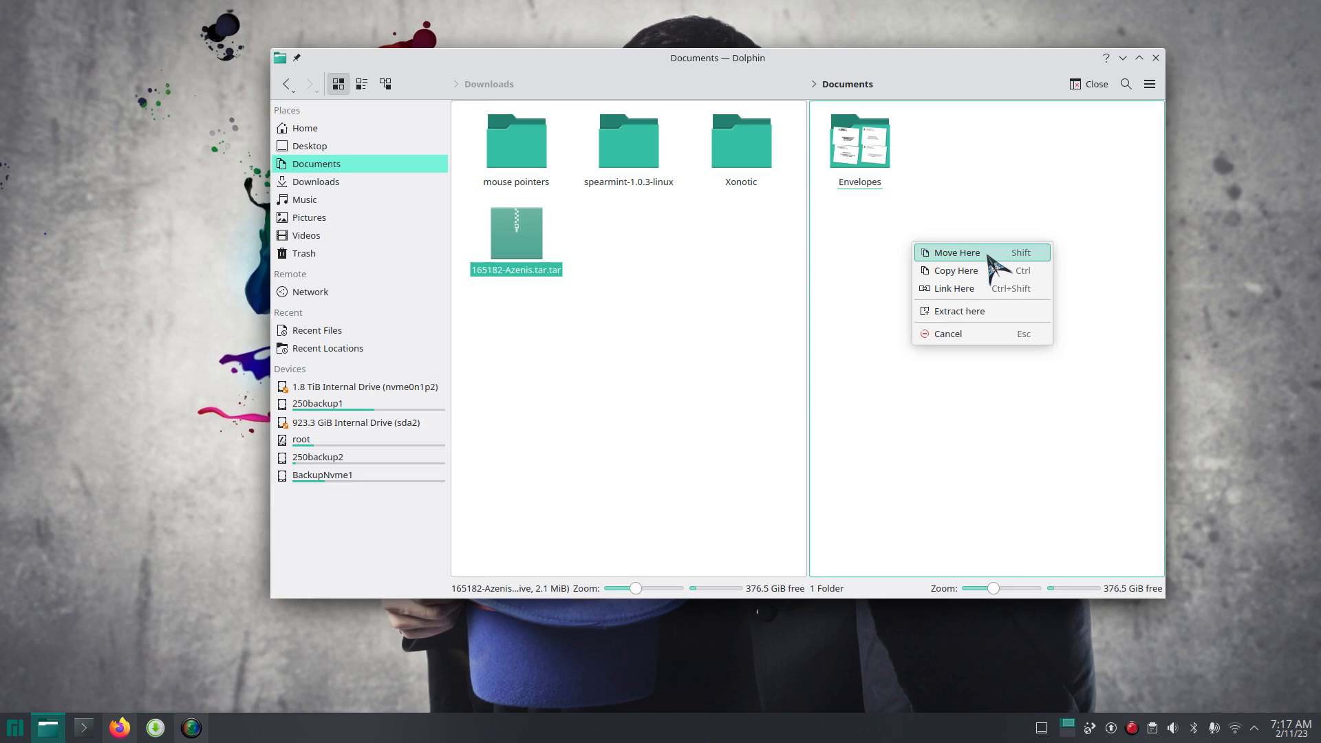
pyautogui.click(987, 254)
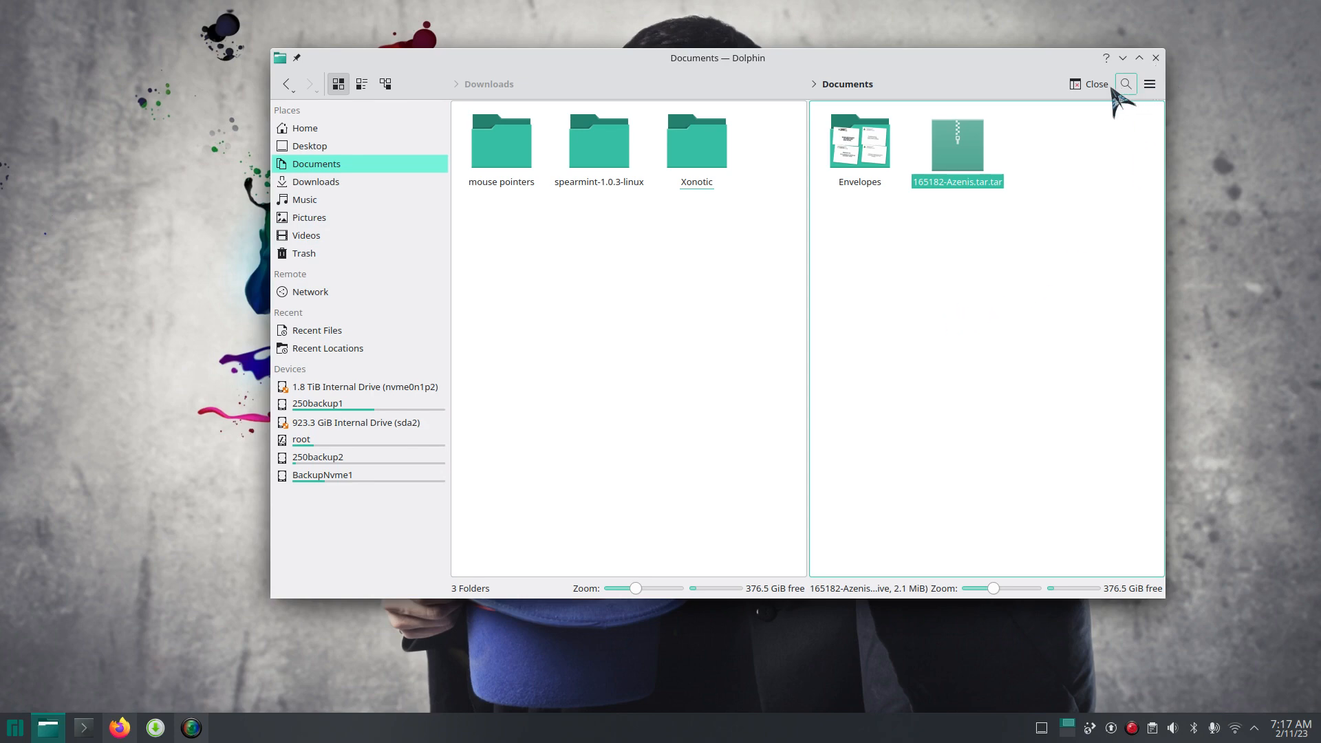
# - Close the split Documents pane and open a second Dolphin window, arranging the two windows side by side
pyautogui.click(1087, 85)
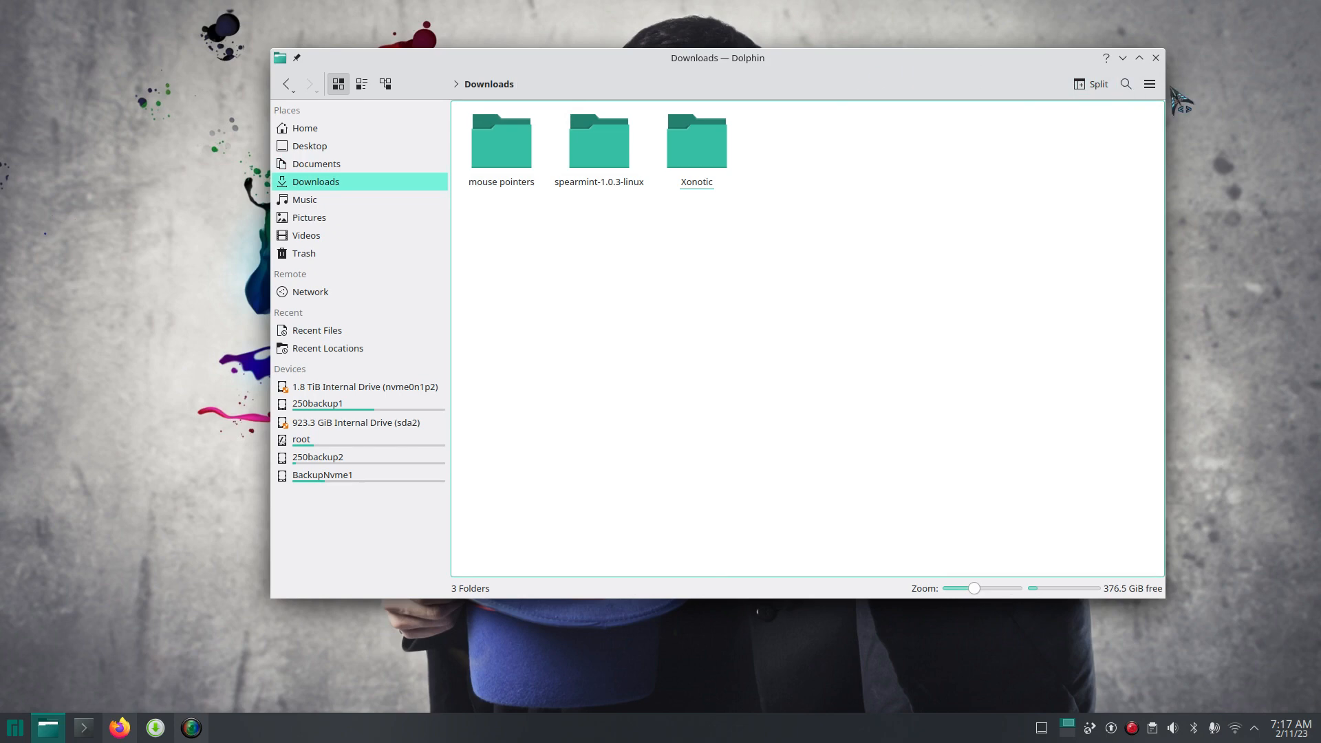
pyautogui.moveTo(1171, 92); pyautogui.dragTo(895, 121)
pyautogui.moveTo(683, 83); pyautogui.dragTo(1070, 70)
pyautogui.click(1271, 83)
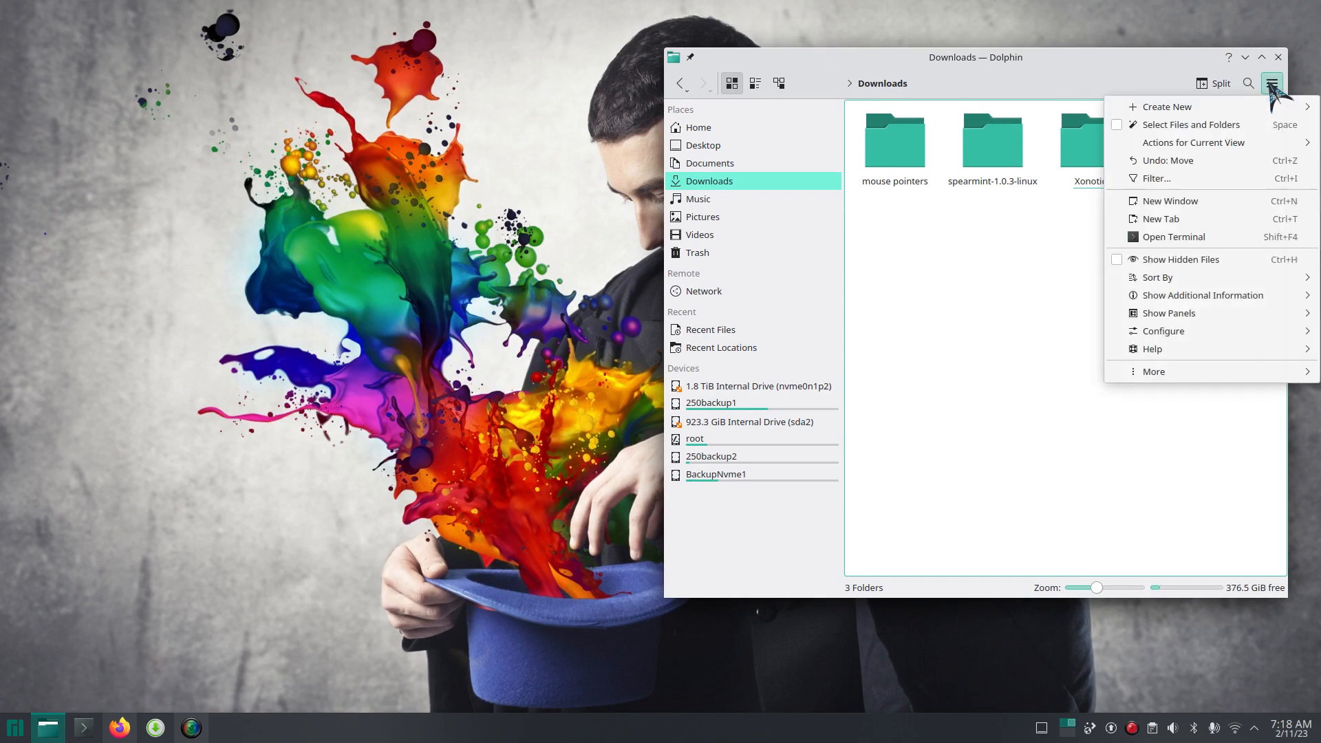
pyautogui.click(1216, 201)
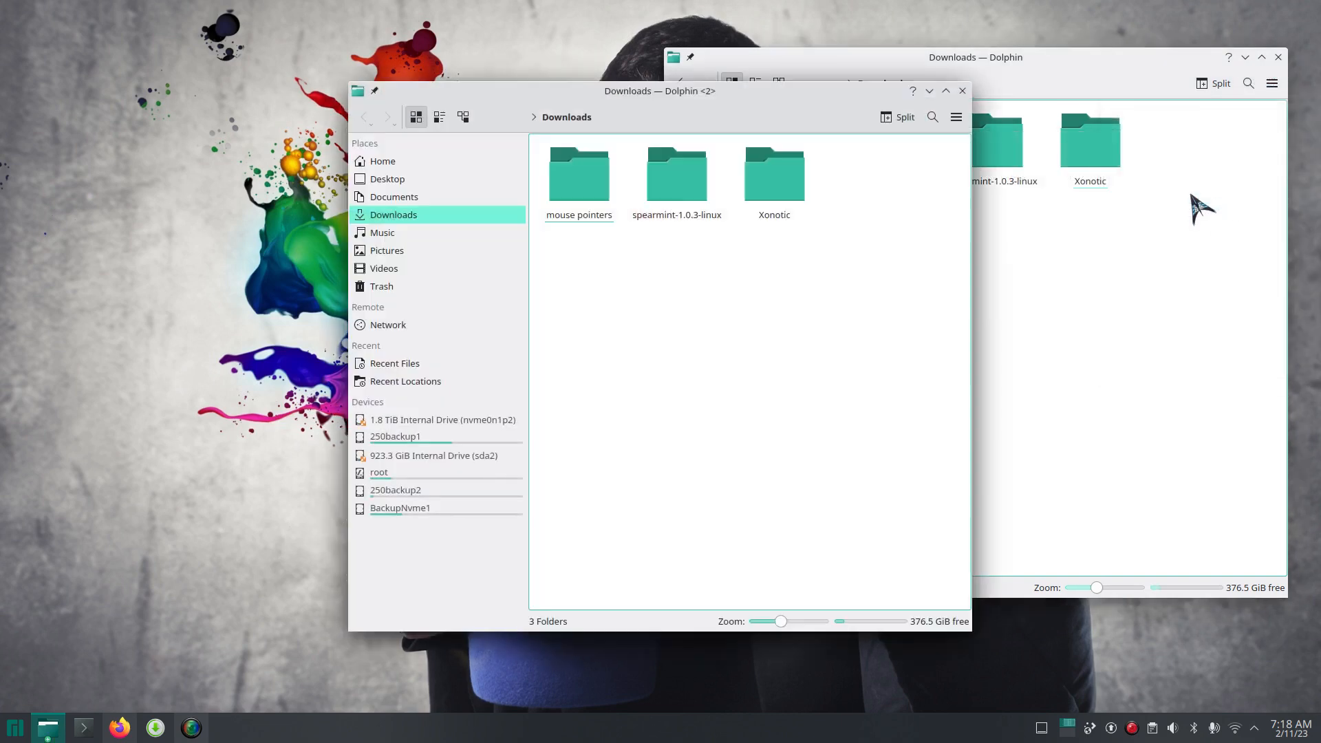
pyautogui.moveTo(746, 117); pyautogui.dragTo(411, 74)
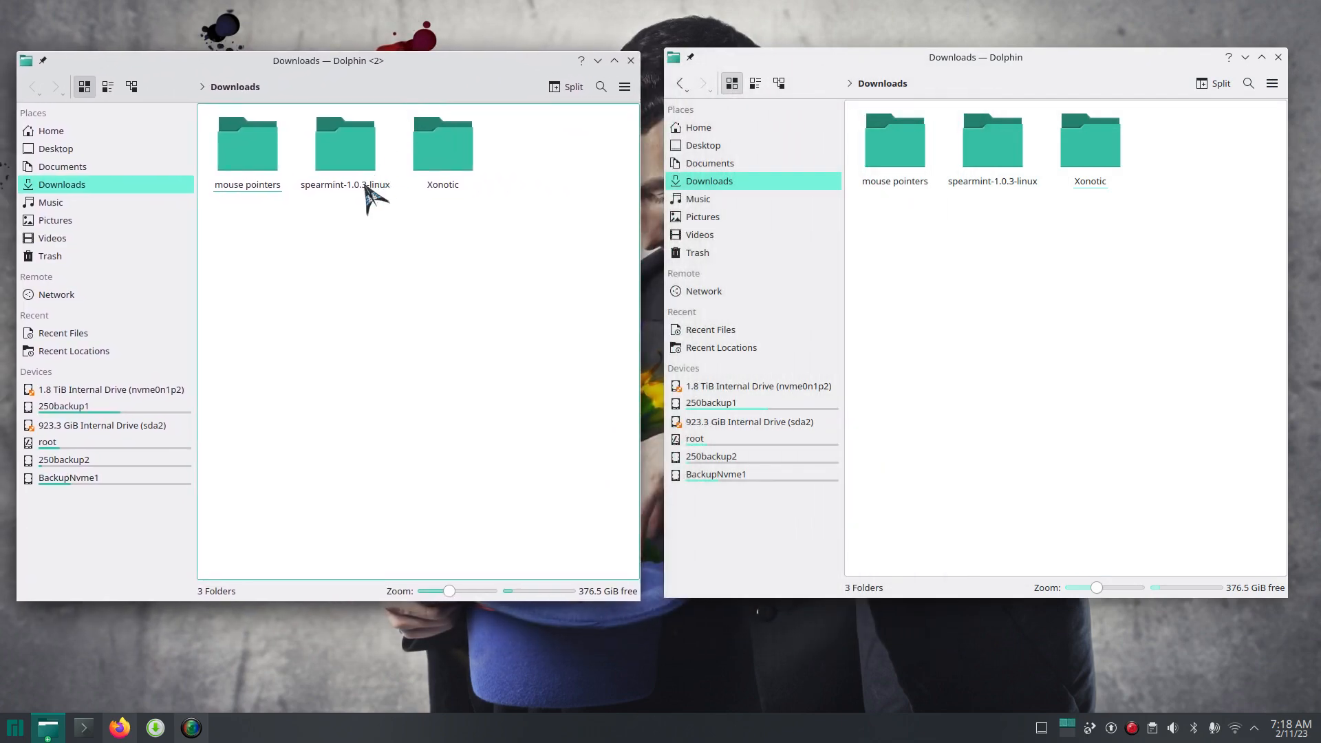
# - Show Documents in the new window and move the 165182-Azenis.tar.tar archive from there into Downloads in the other window
pyautogui.click(117, 167)
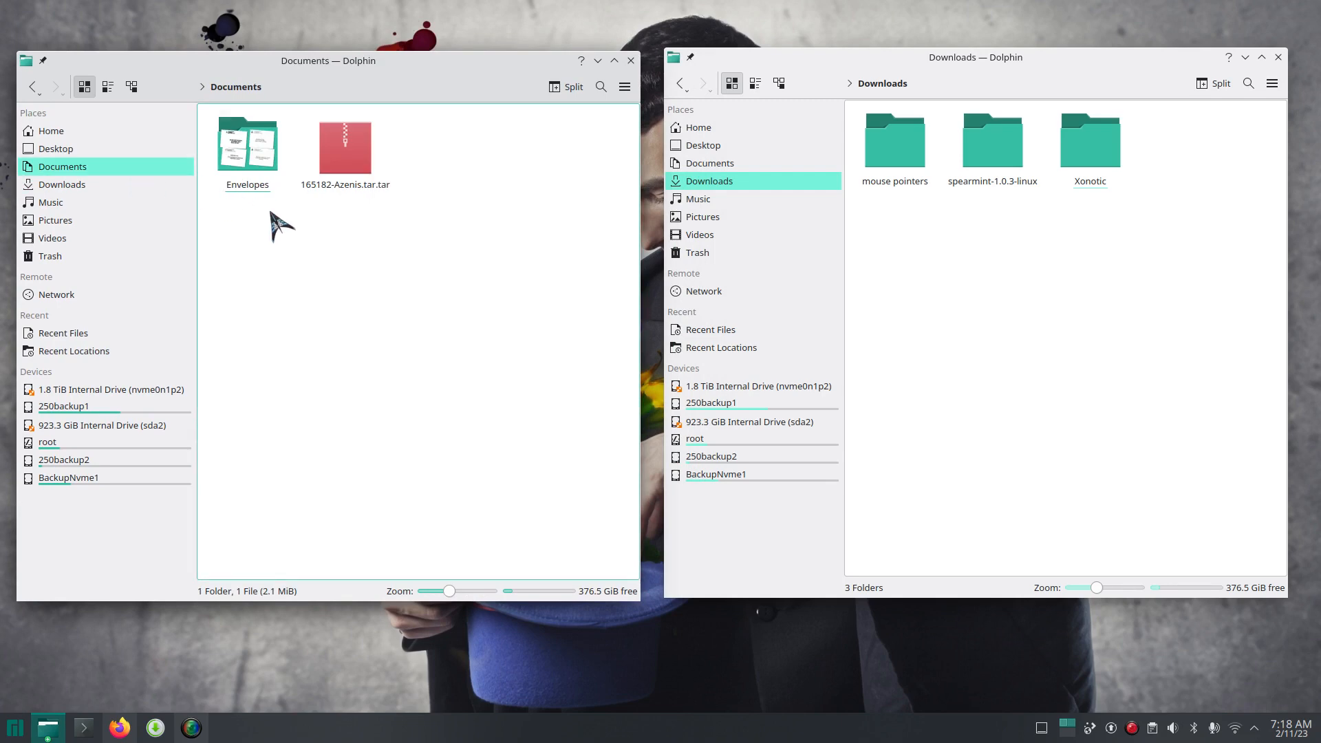
pyautogui.click(1063, 236)
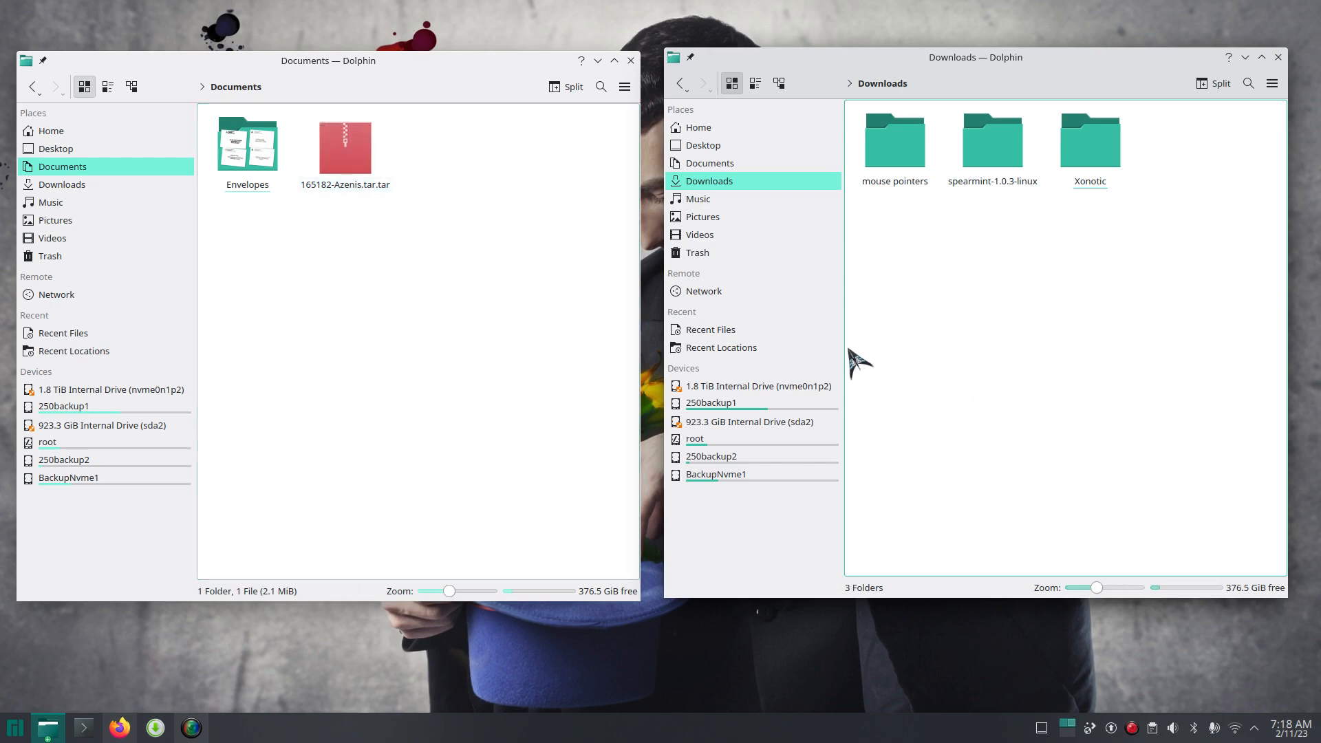
pyautogui.moveTo(349, 160); pyautogui.dragTo(1031, 249)
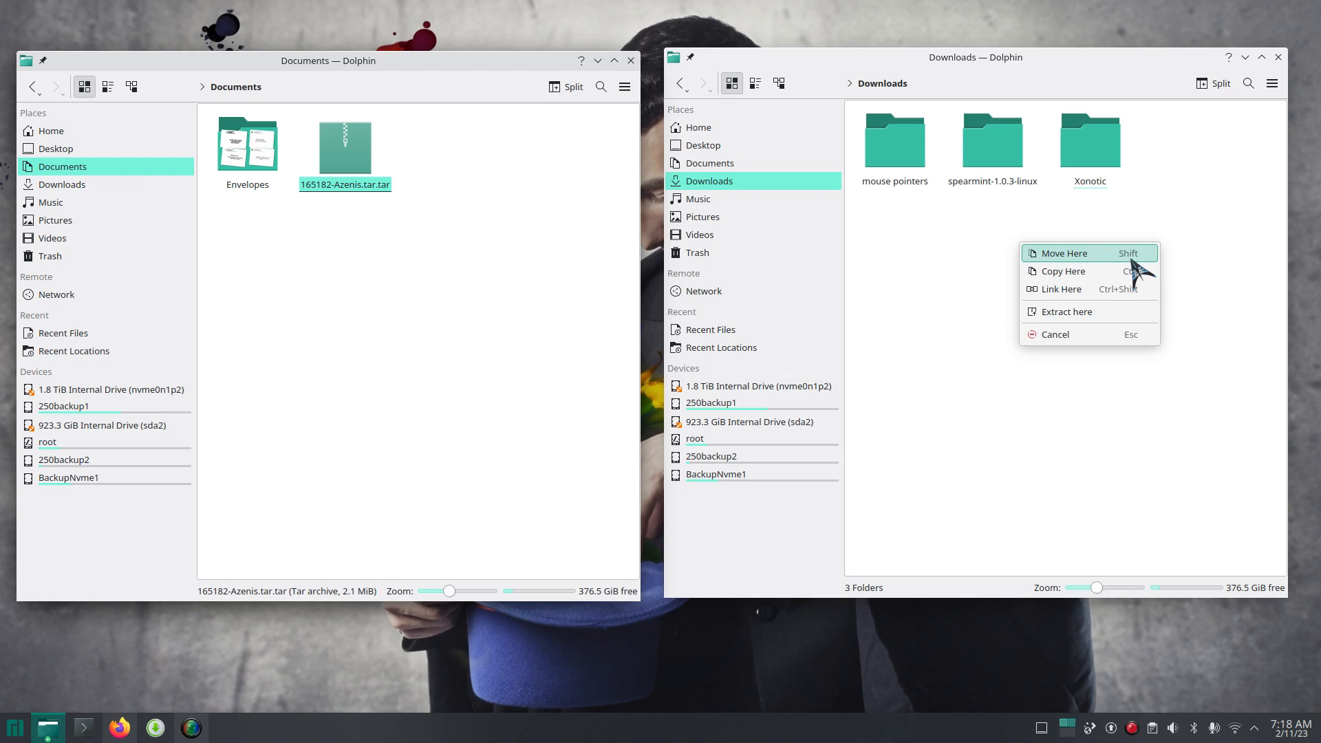
pyautogui.click(1085, 254)
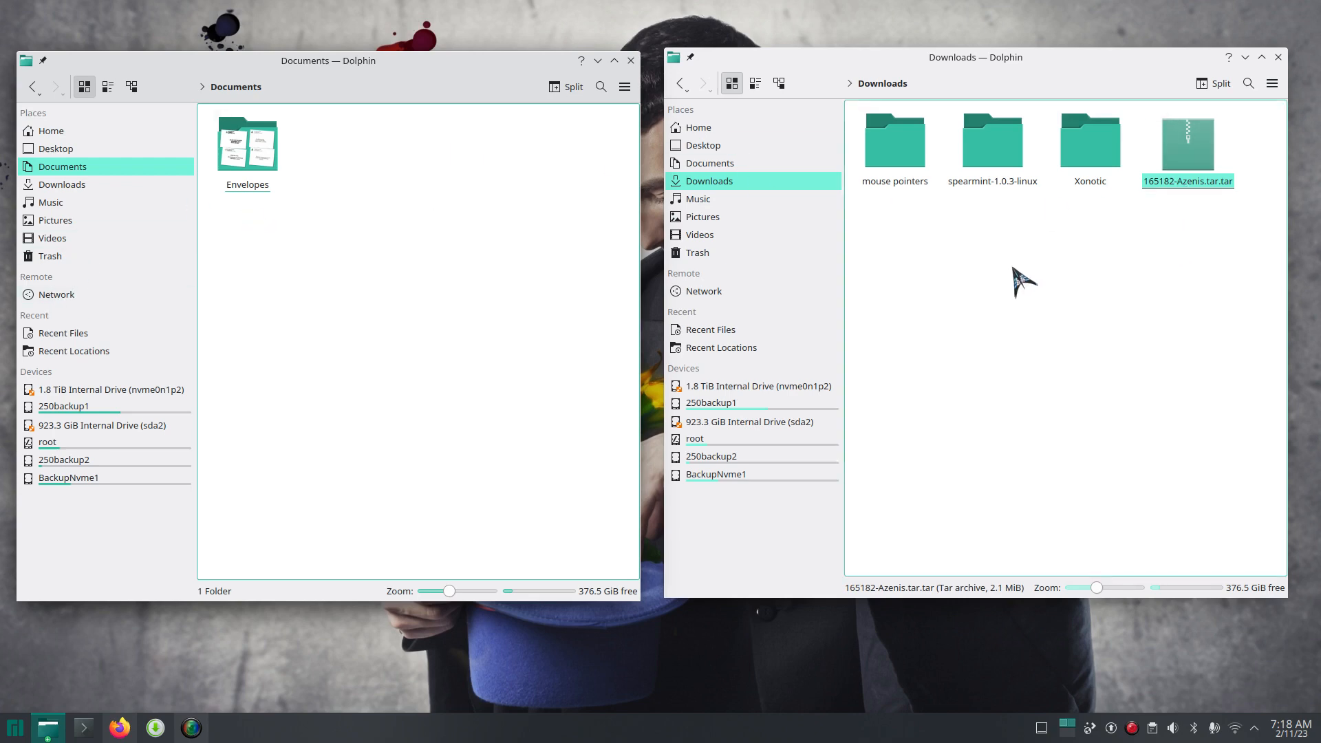
# - Switch the Downloads window to Music, view the contents of the A Day Without Rain folder and return to Music
pyautogui.click(718, 198)
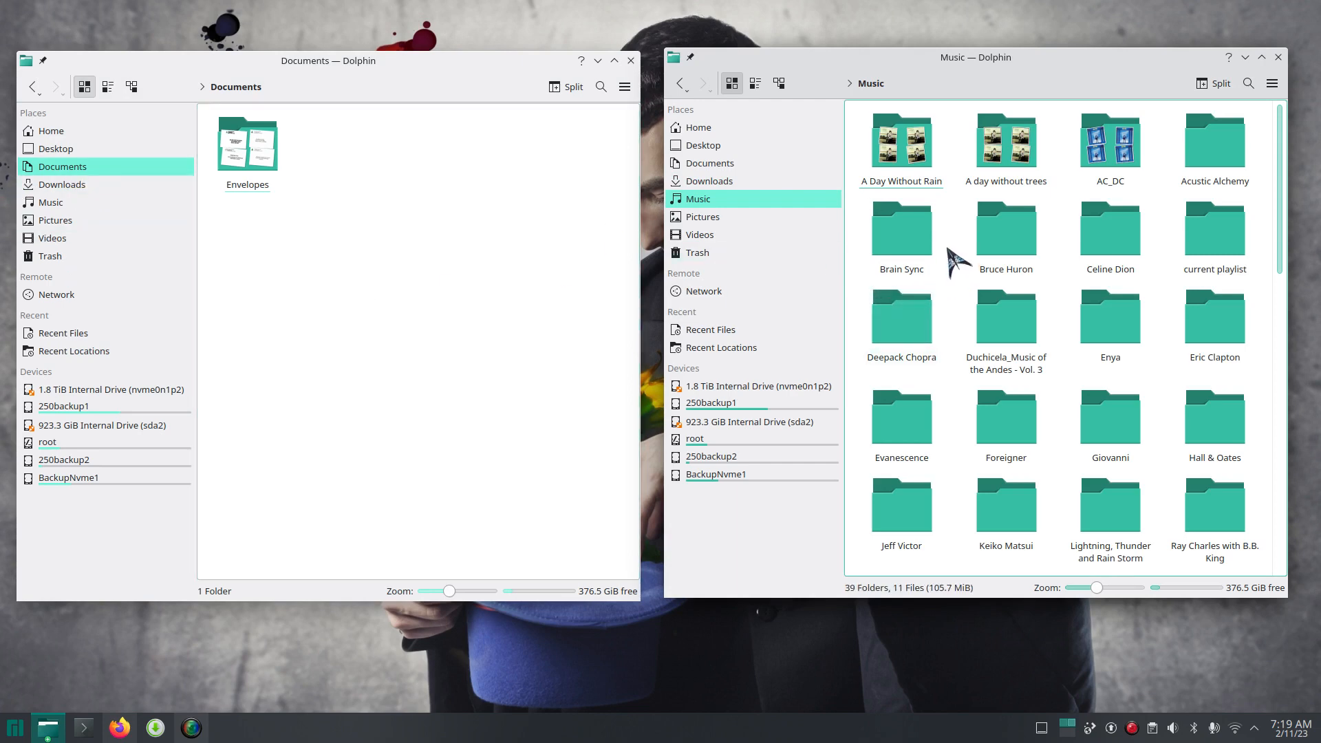
pyautogui.click(903, 136)
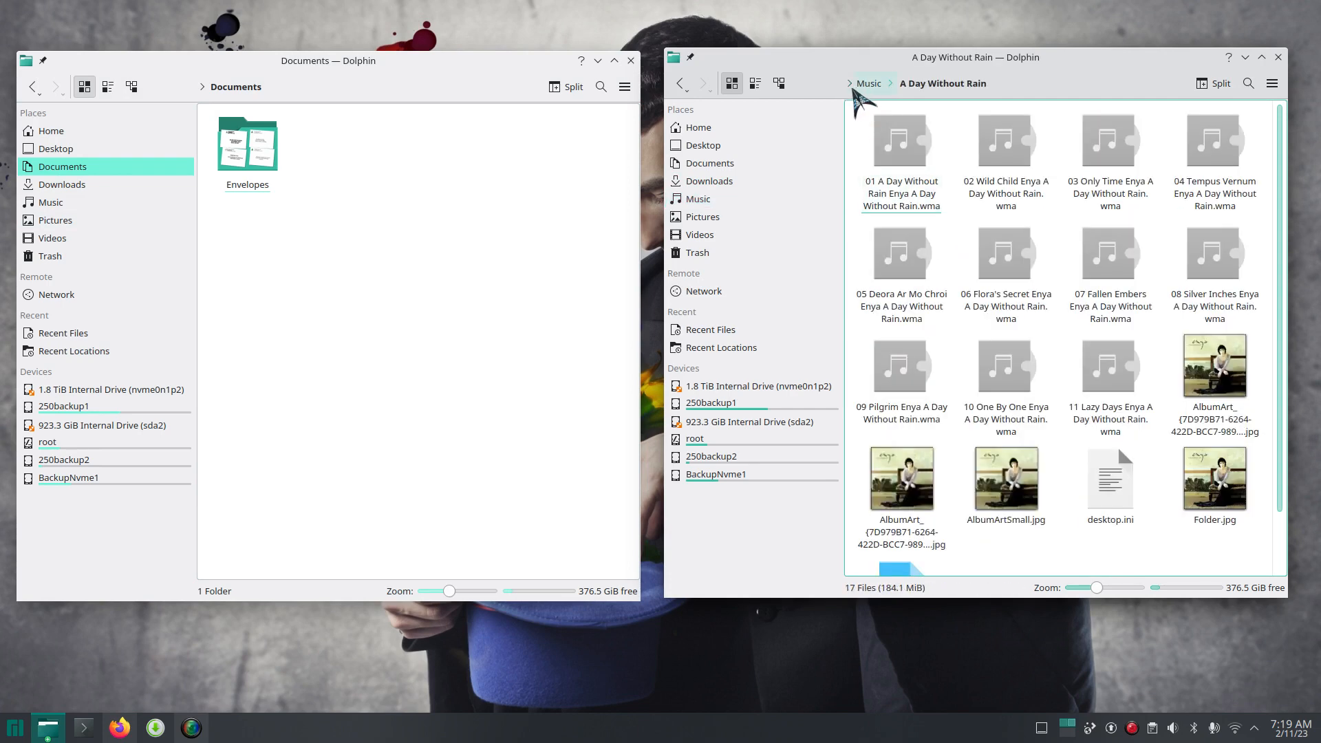
pyautogui.click(679, 84)
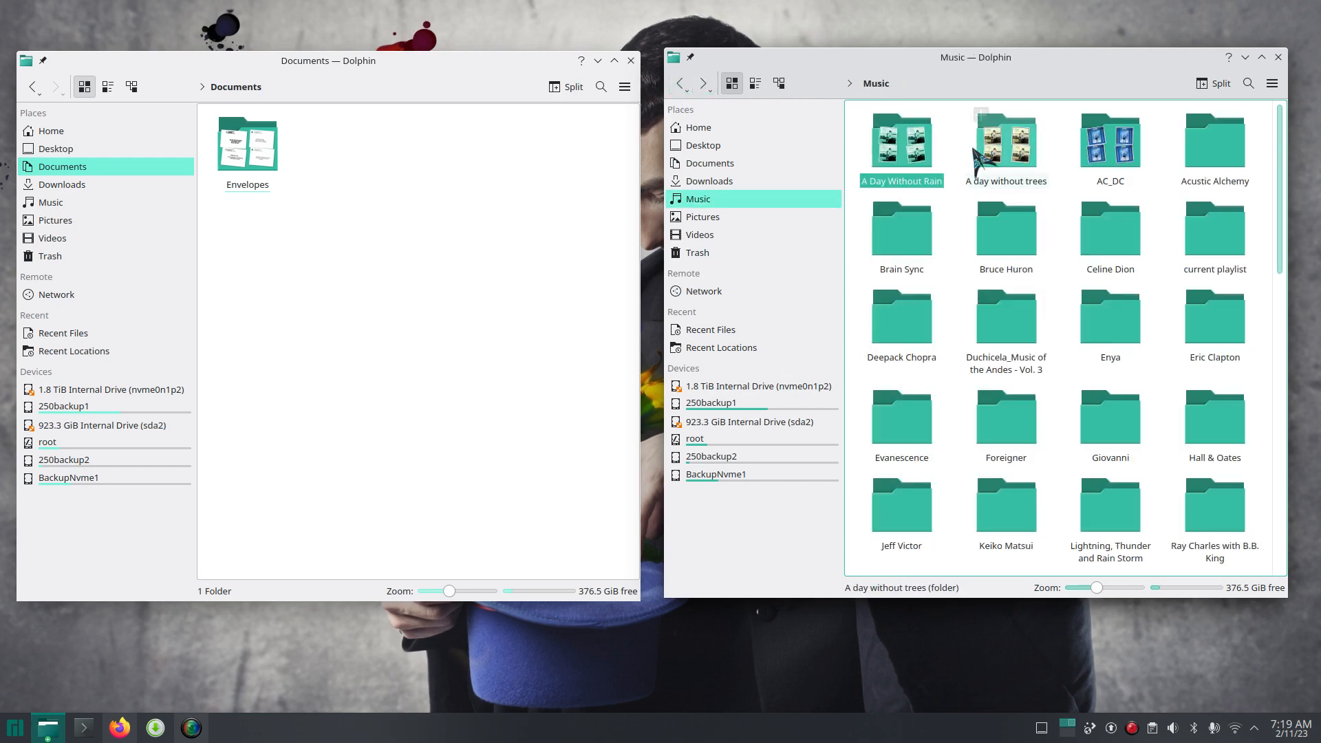
# - Copy the A Day Without Rain folder from Music and paste it into Documents in the other window
pyautogui.rightClick(891, 138)
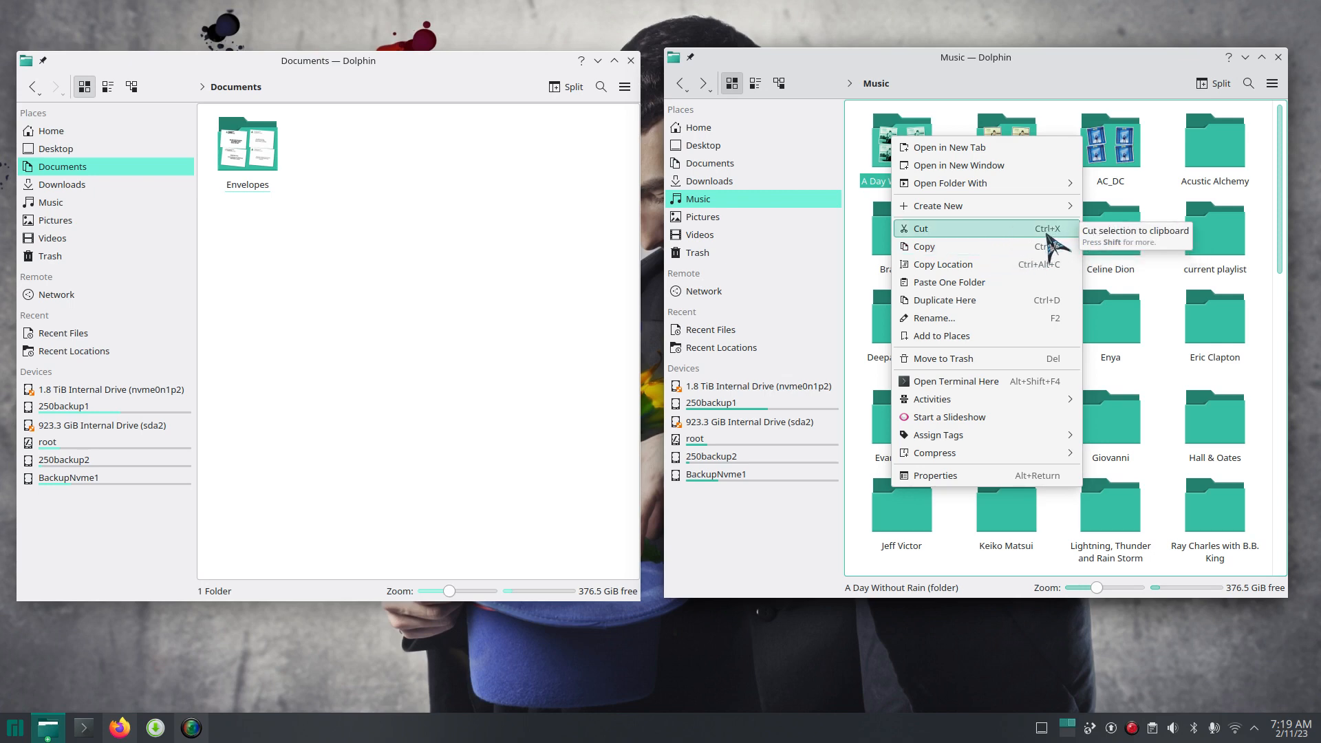
pyautogui.click(927, 249)
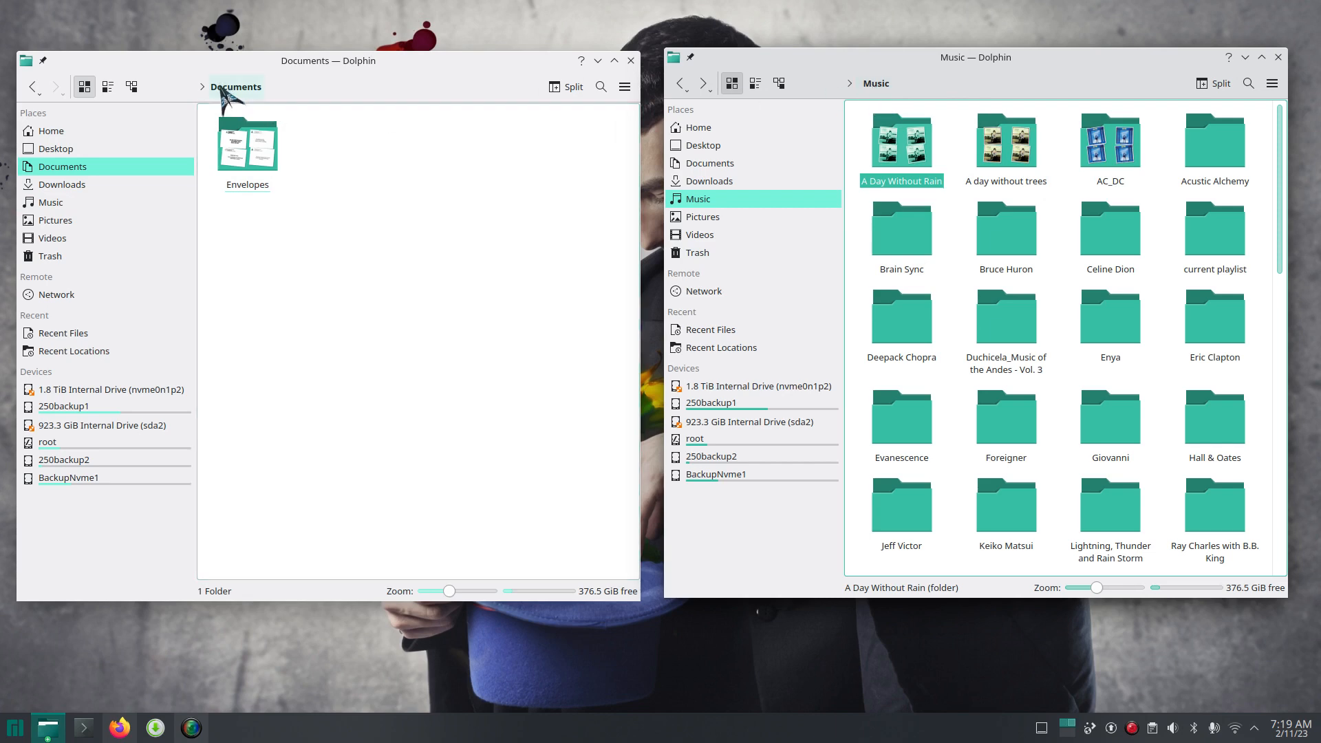
pyautogui.rightClick(416, 242)
pyautogui.moveTo(460, 273)
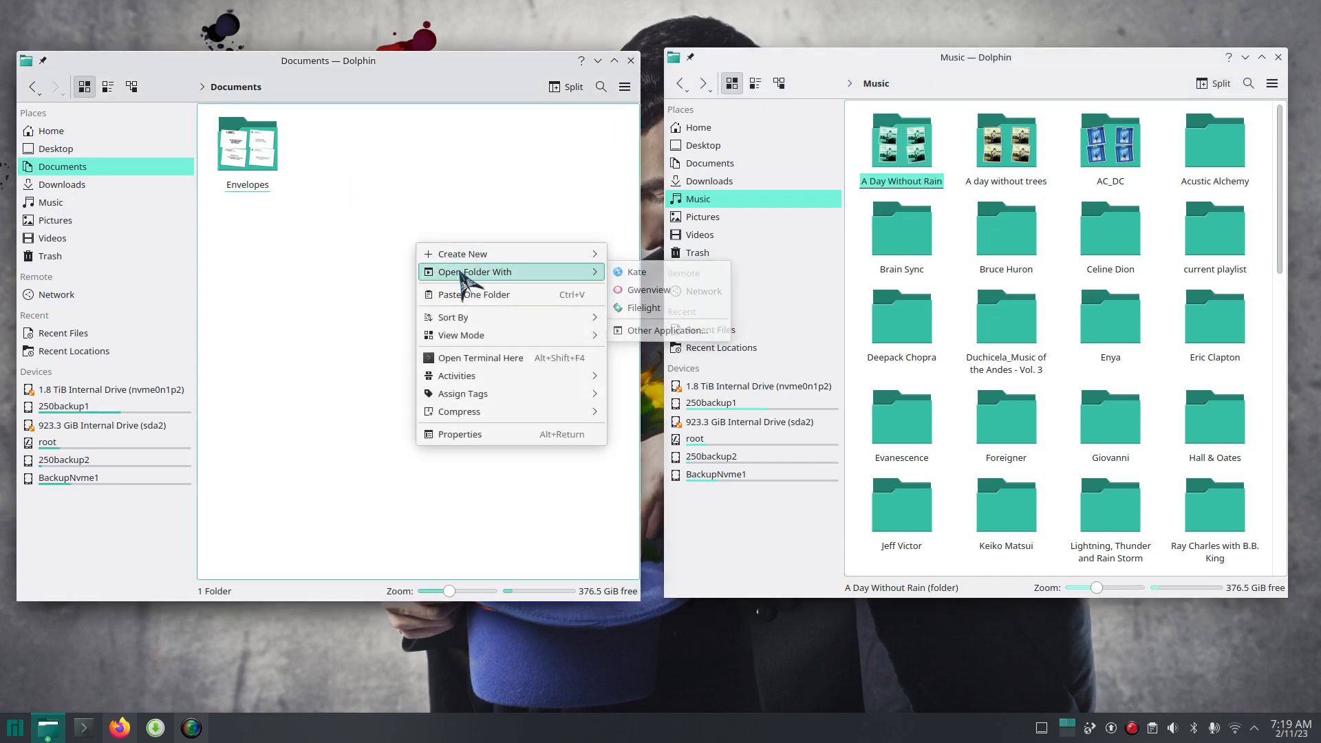
pyautogui.click(485, 295)
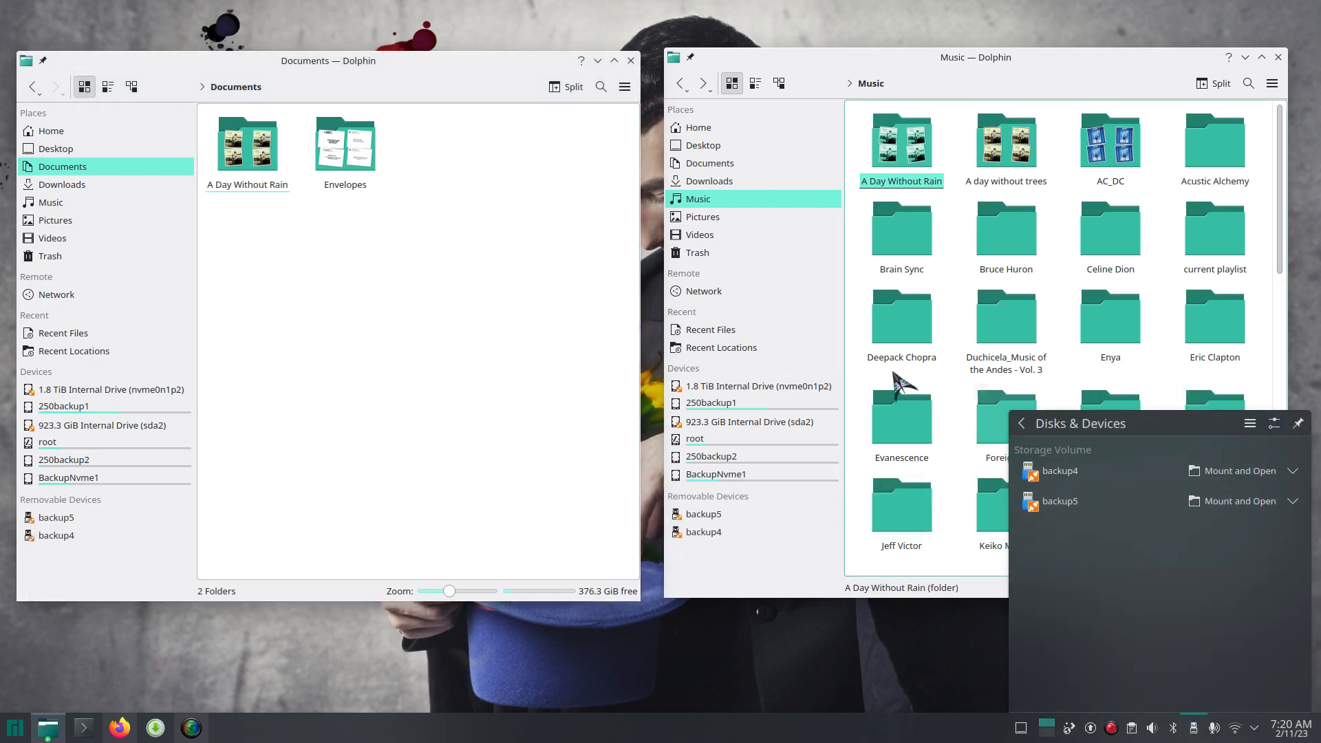
# - Mount the backup5 and backup4 removable drives in the Documents window, view their contents and check the actions available for backup5
pyautogui.click(431, 328)
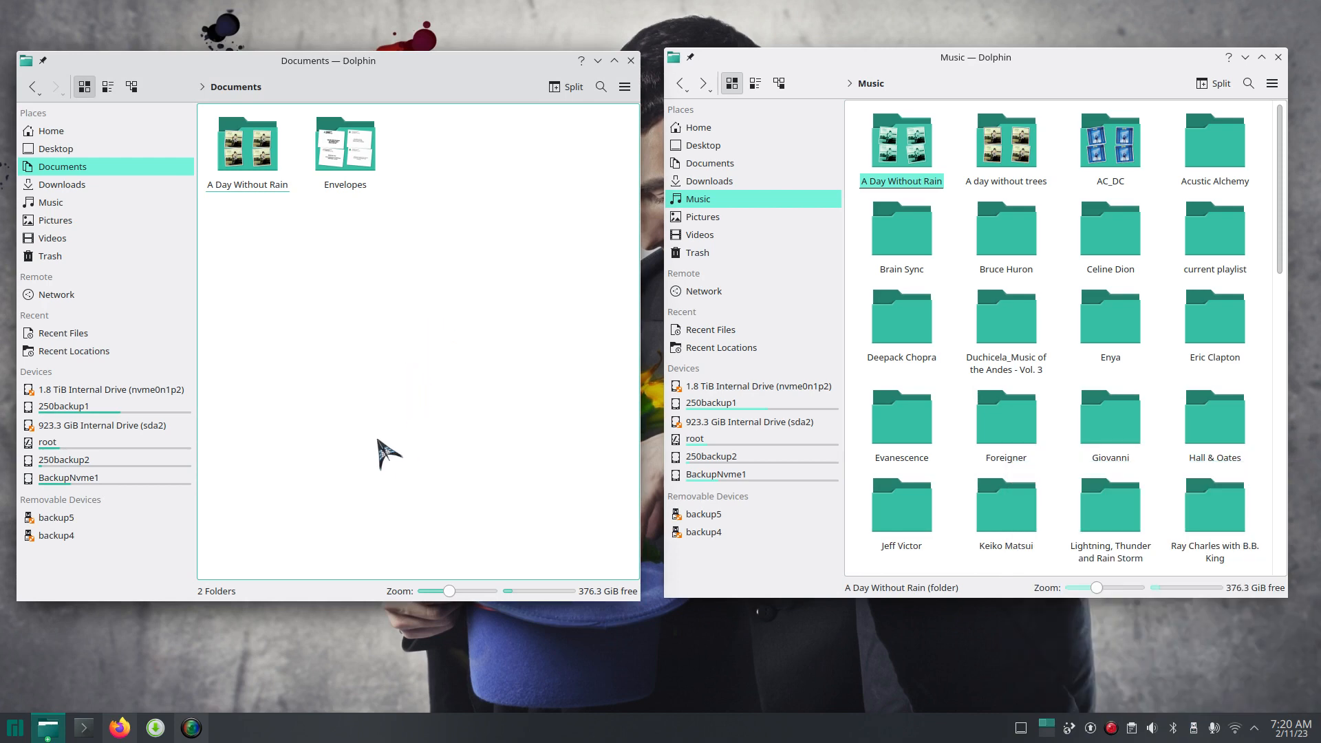
pyautogui.click(72, 517)
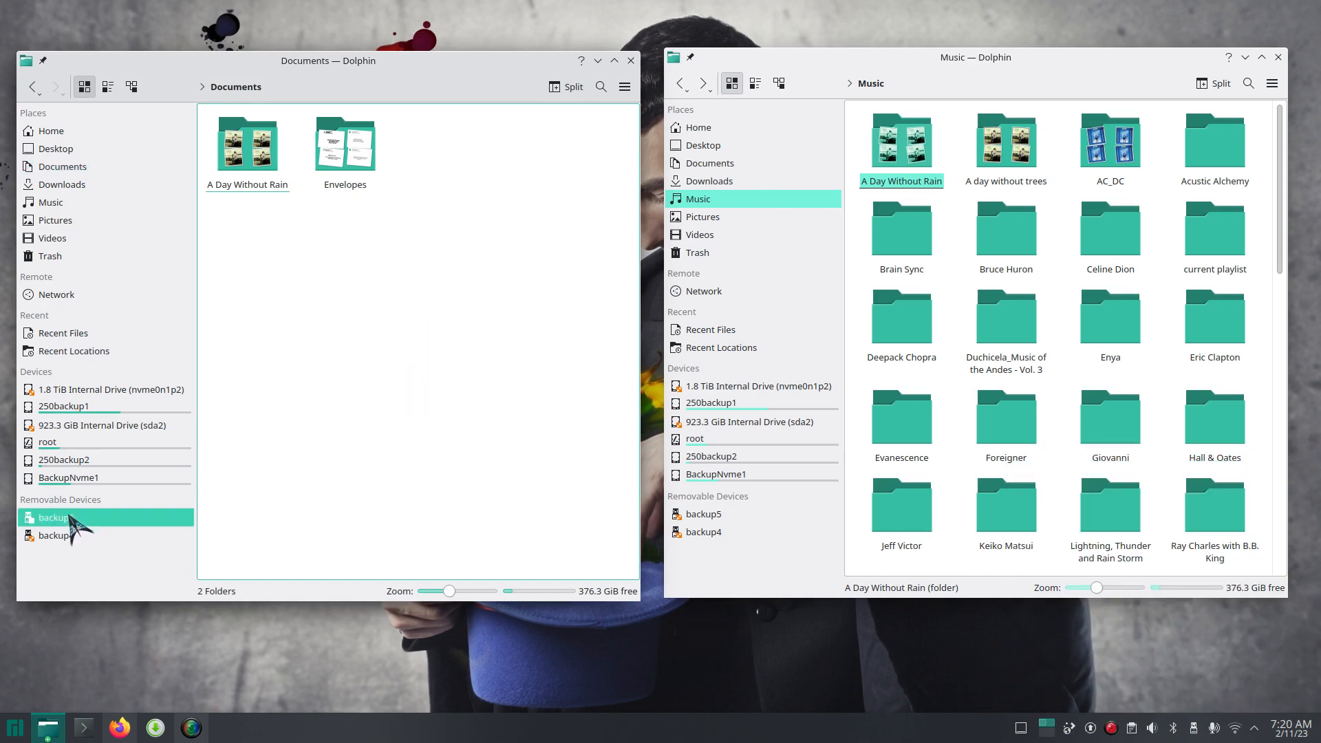
pyautogui.click(74, 533)
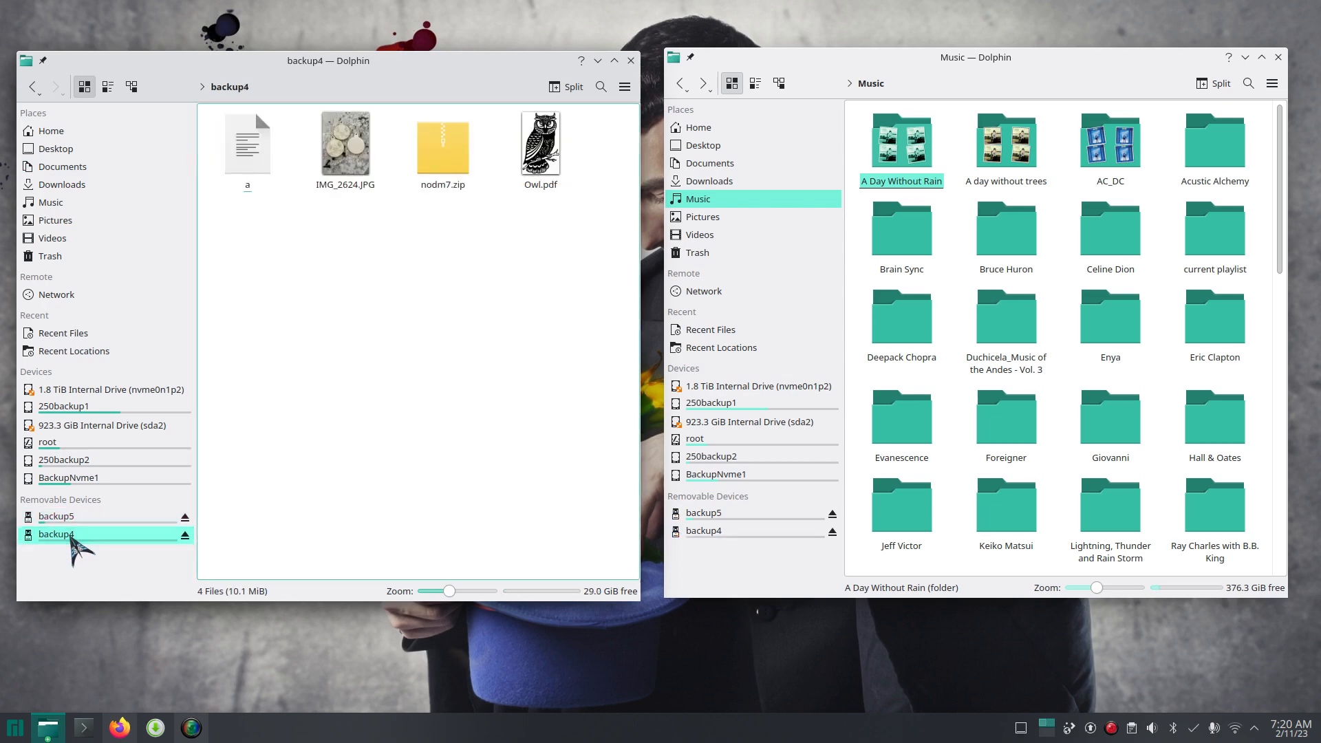
pyautogui.click(77, 515)
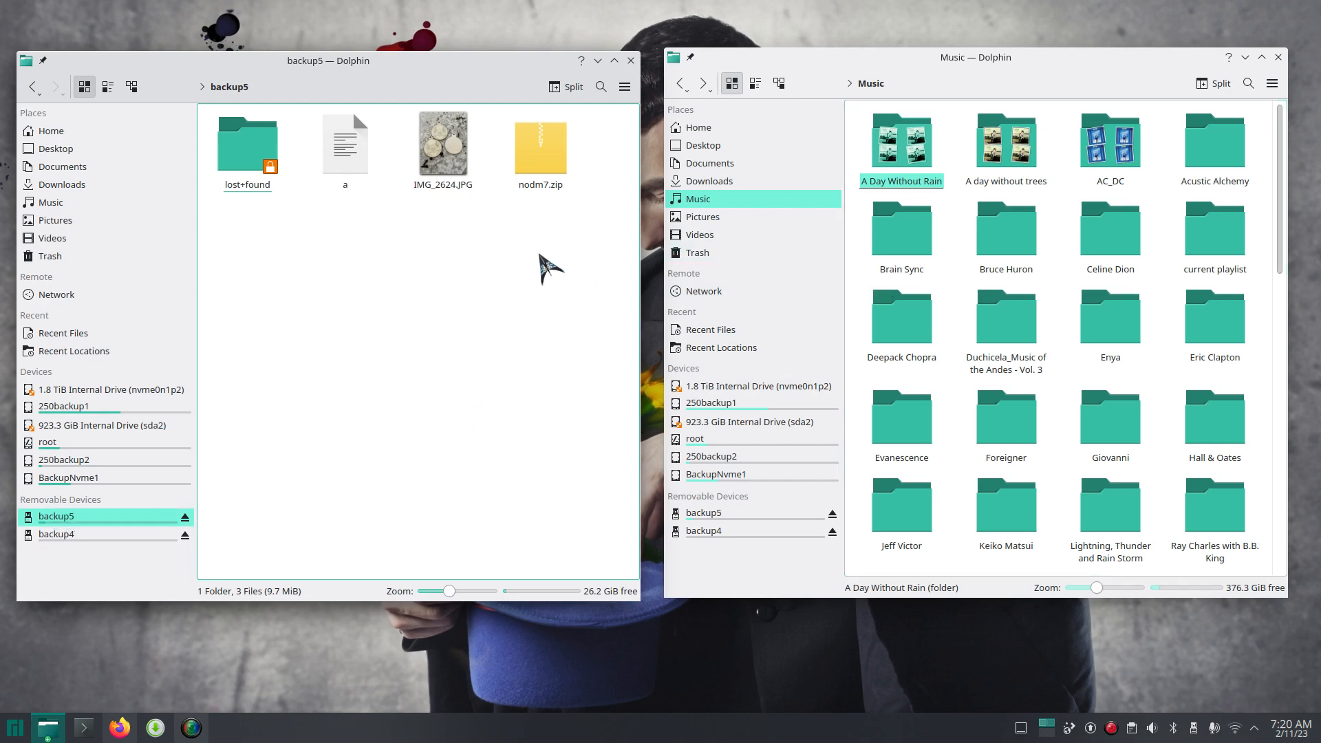
pyautogui.rightClick(137, 516)
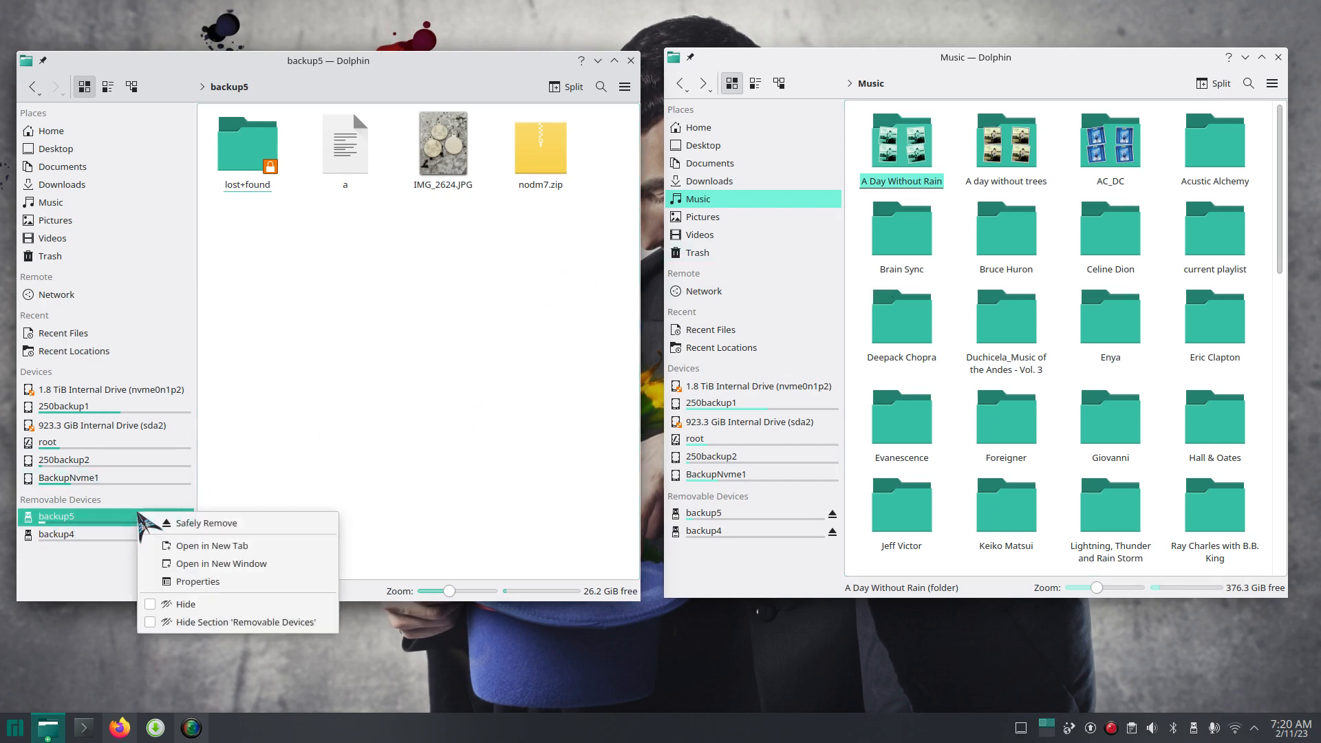
pyautogui.click(335, 460)
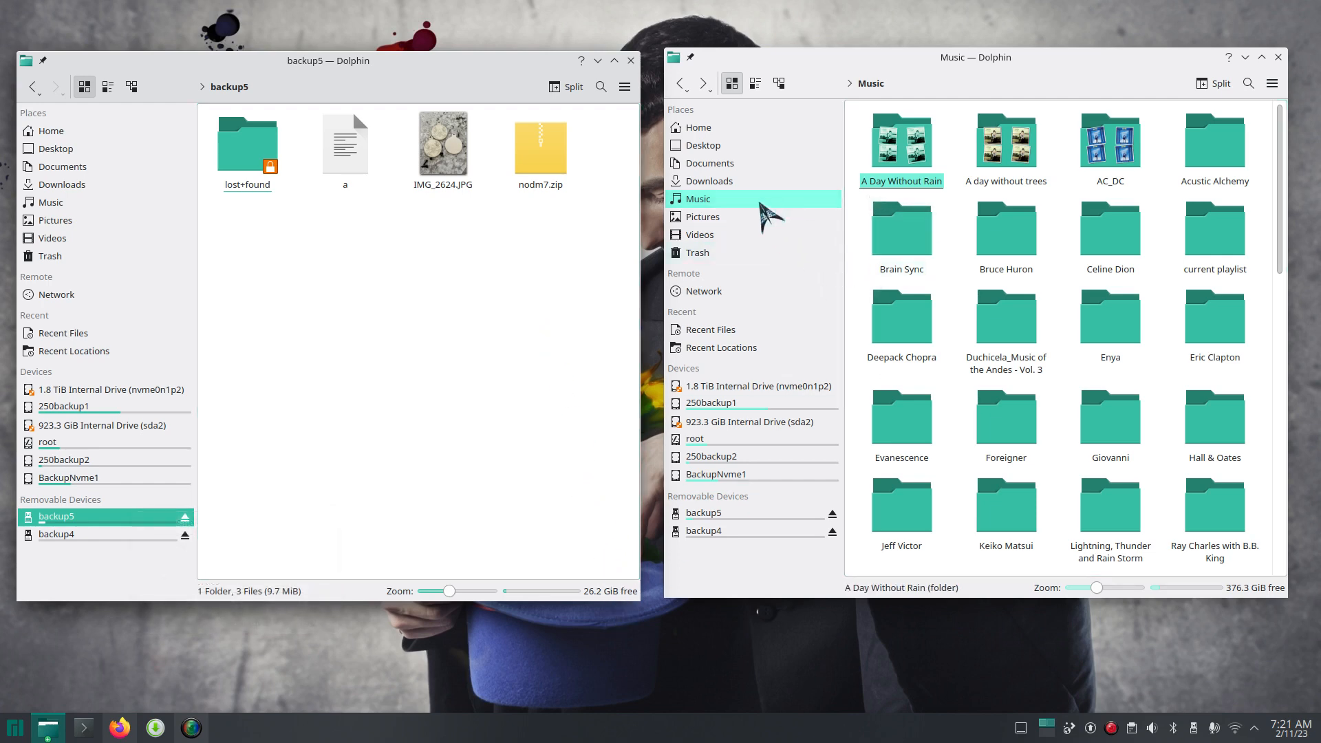
# - Show Documents in the Music window and move its A Day Without Rain folder onto the backup5 drive in the other window
pyautogui.click(732, 165)
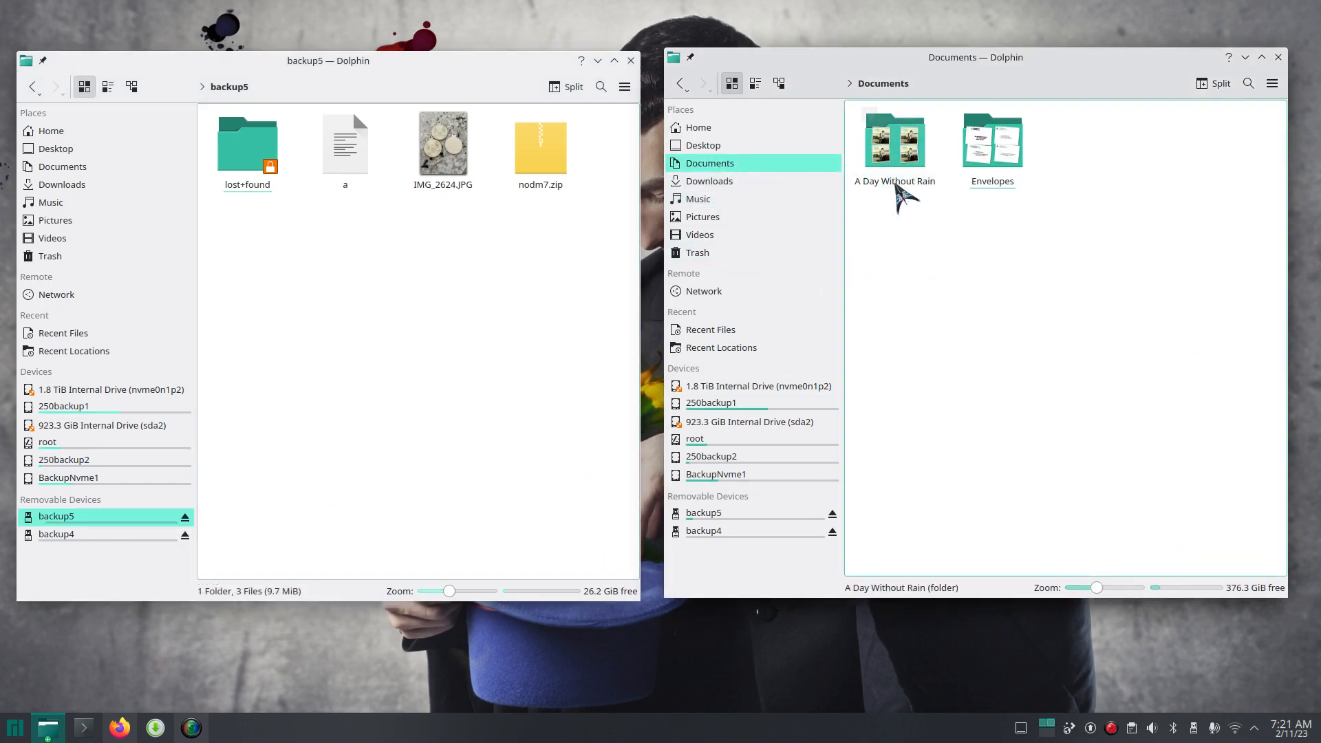
pyautogui.click(910, 142)
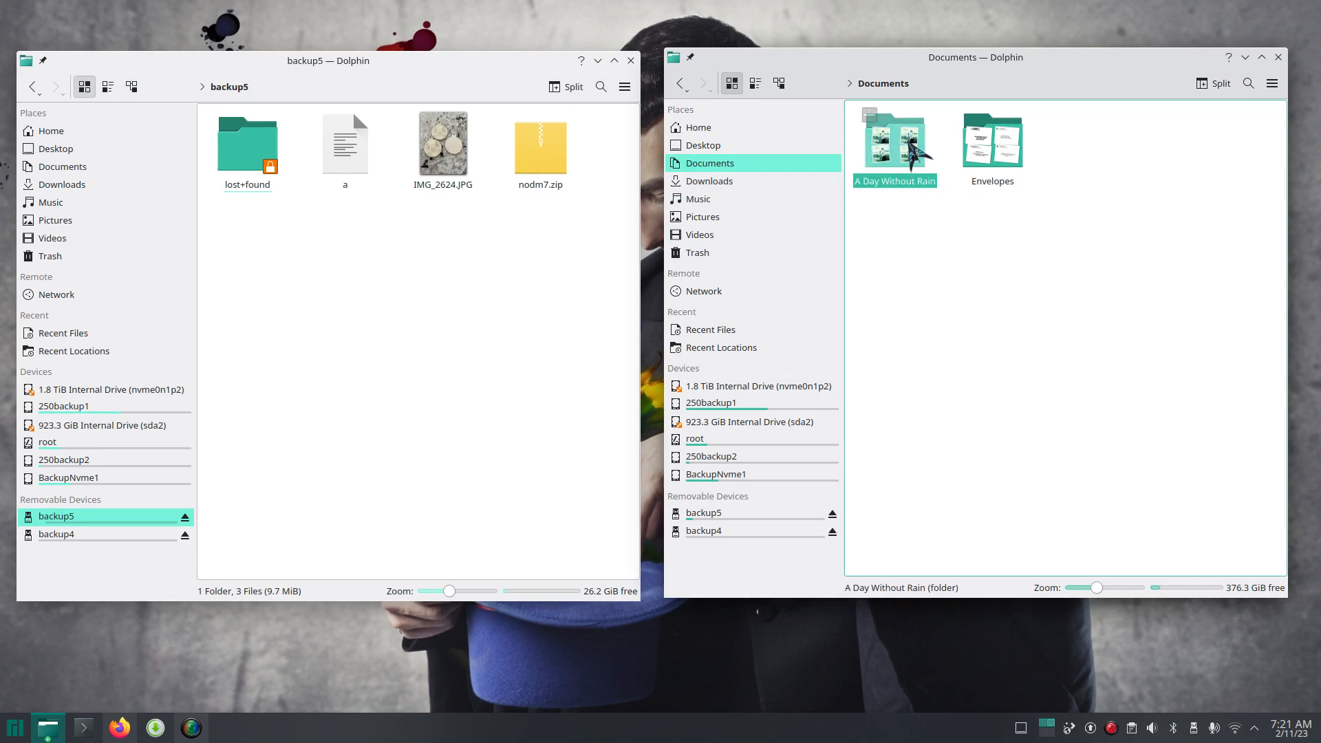
pyautogui.moveTo(910, 142); pyautogui.dragTo(423, 342)
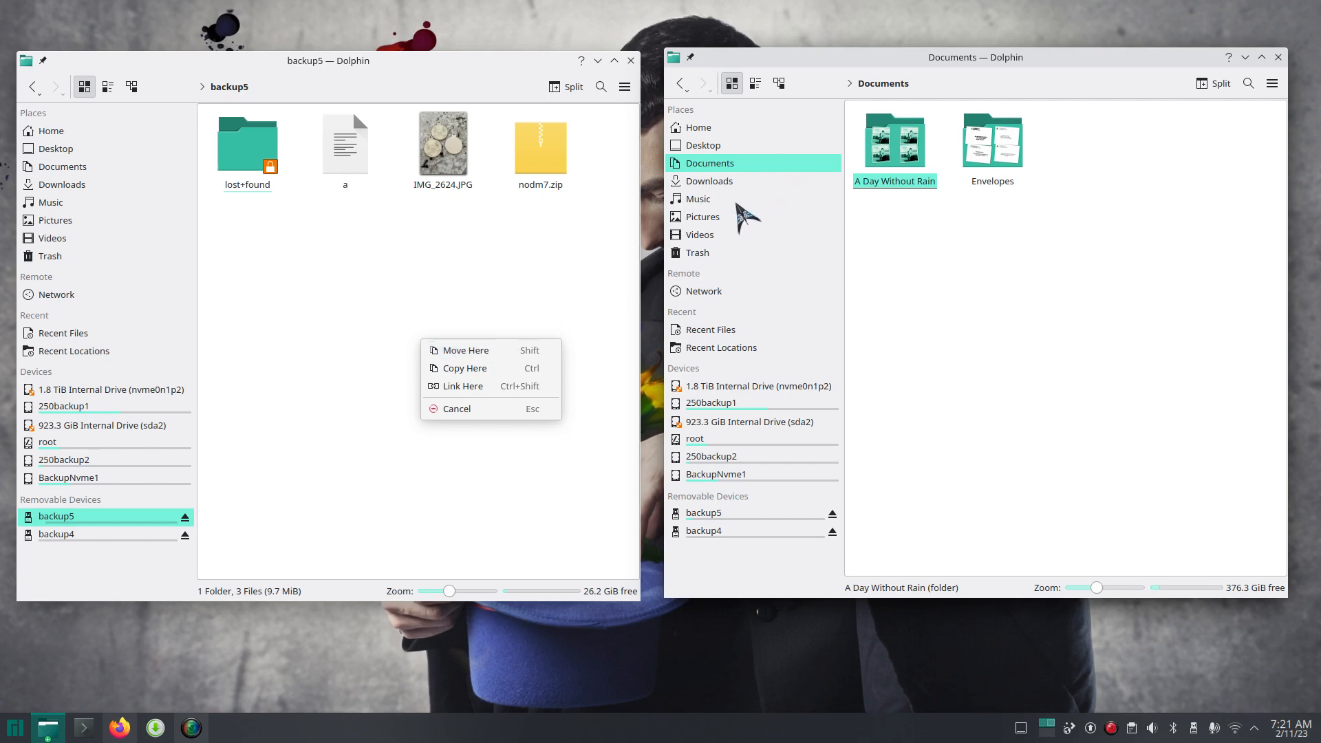
pyautogui.click(494, 350)
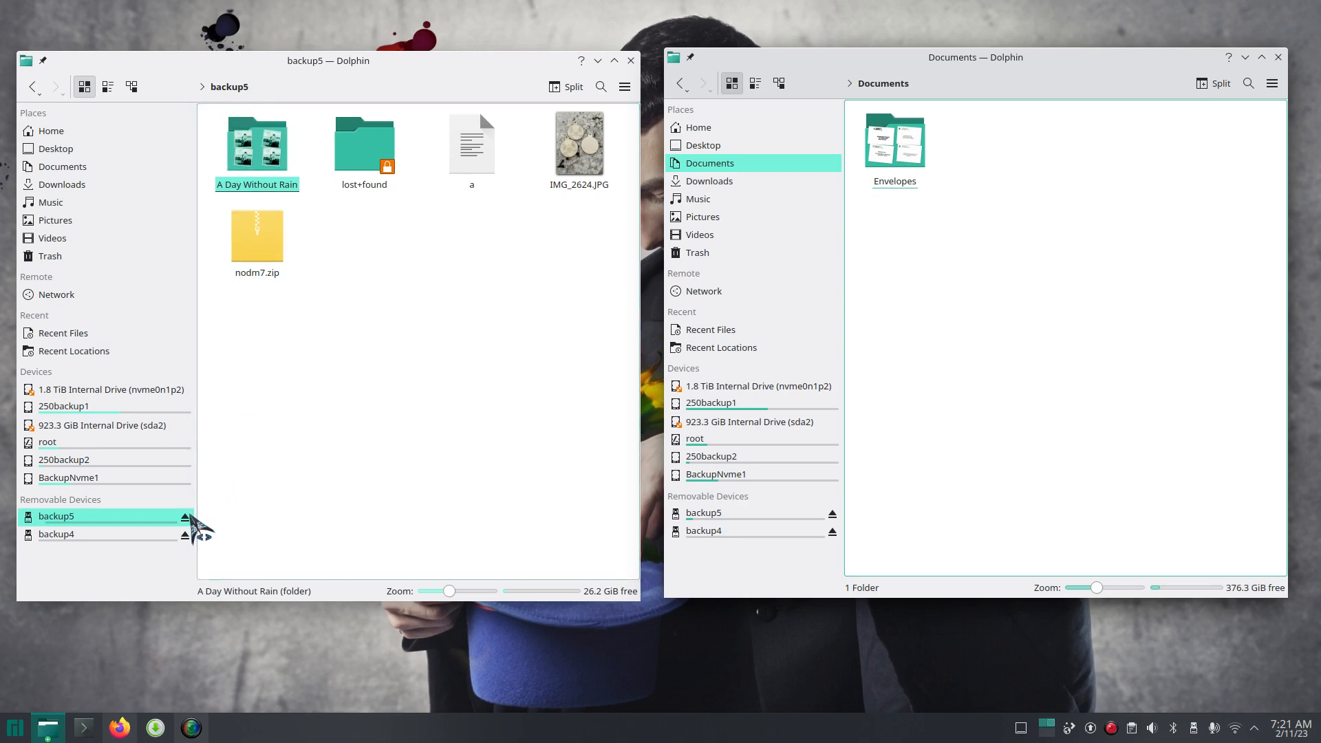
# - Safely remove the backup5 and backup4 drives, and close the second window after viewing Music in it
pyautogui.click(186, 516)
pyautogui.click(185, 535)
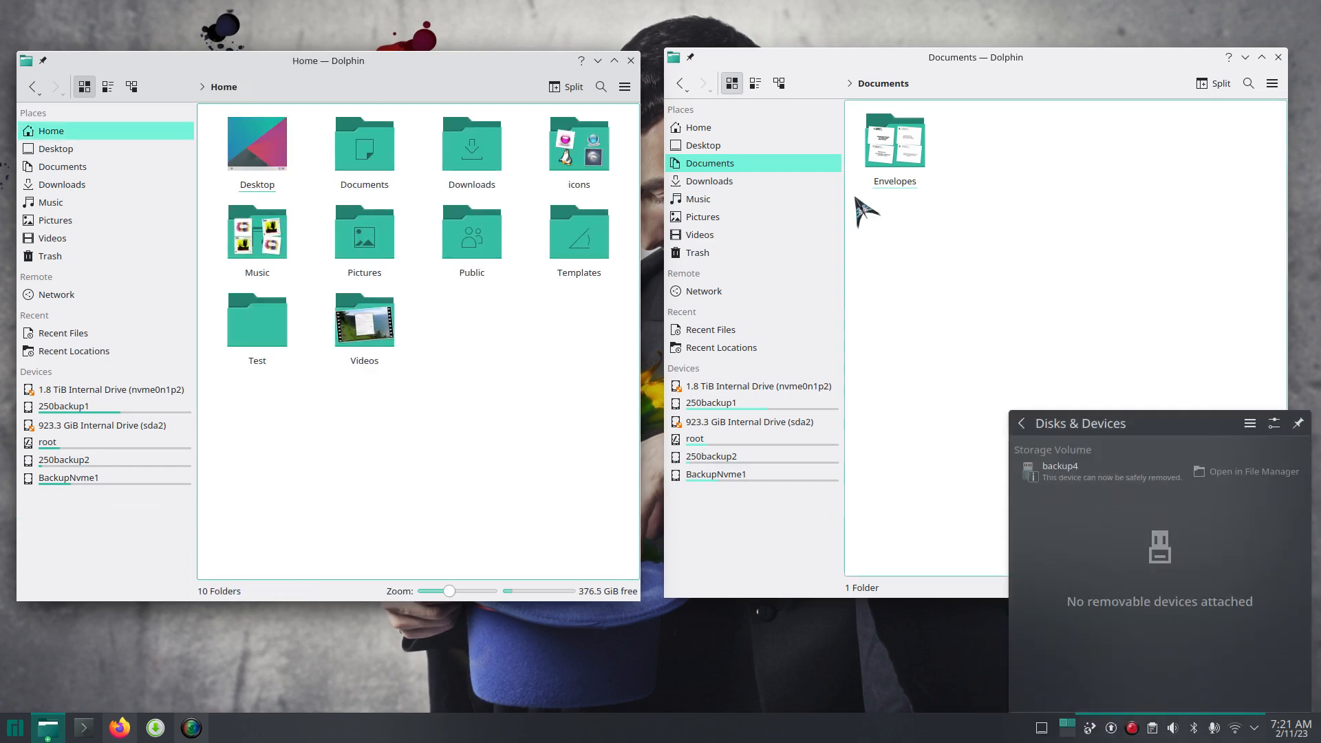
pyautogui.click(698, 199)
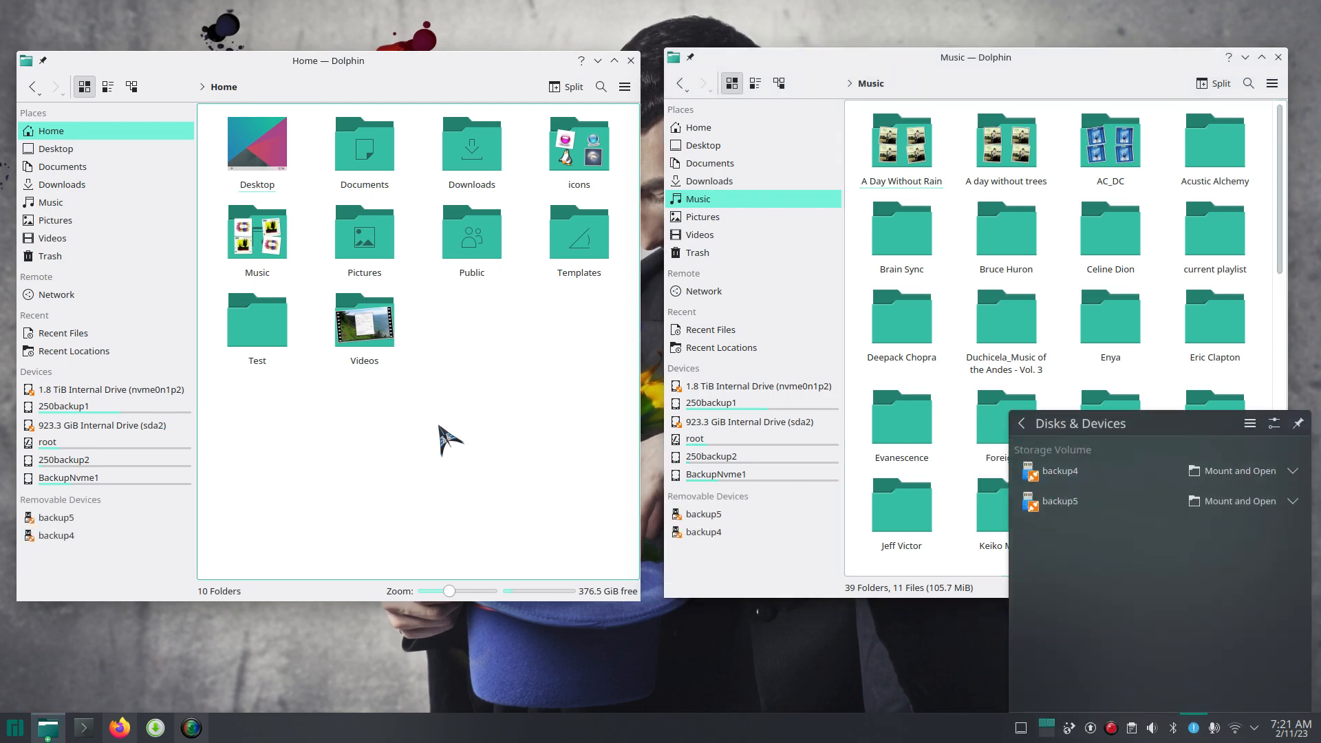
pyautogui.click(1277, 57)
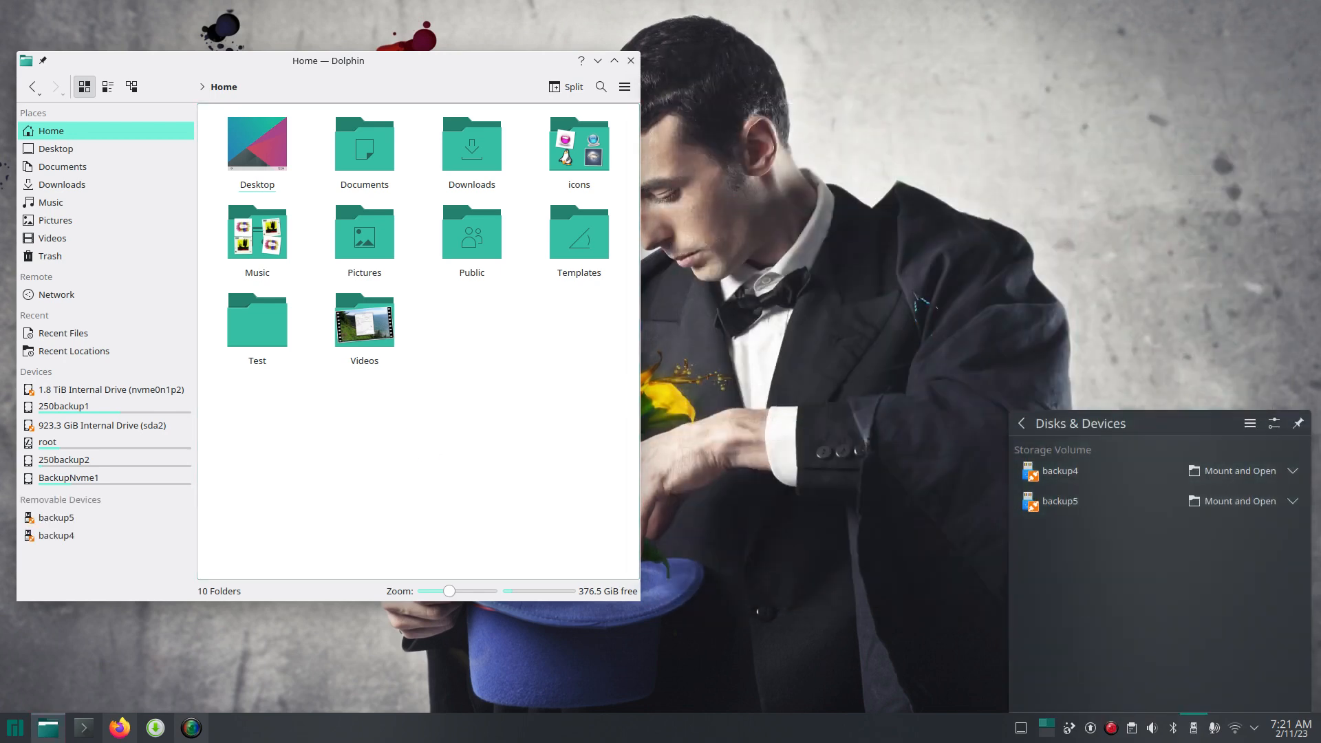
# - Mount the backup5 drive again and view its text file a in Kate, closing the editor when finished
pyautogui.click(103, 518)
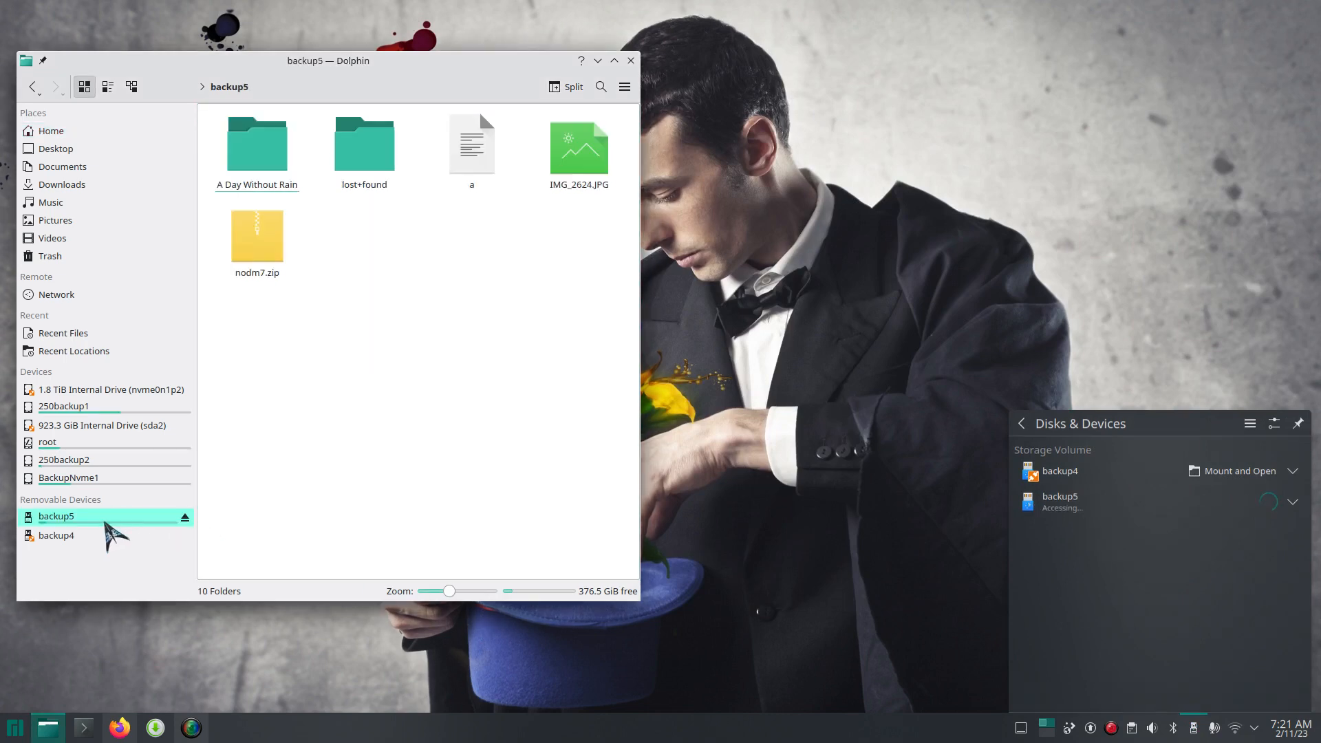
pyautogui.click(269, 163)
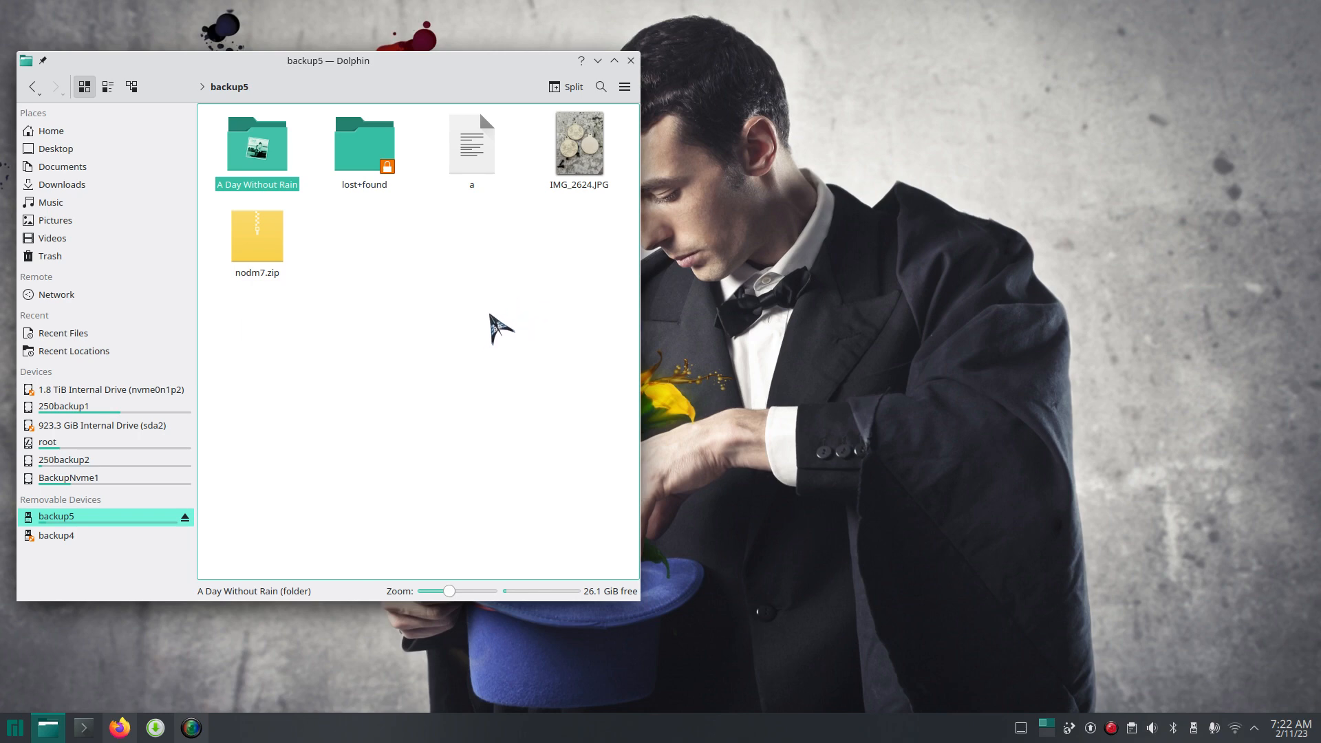
pyautogui.click(470, 147)
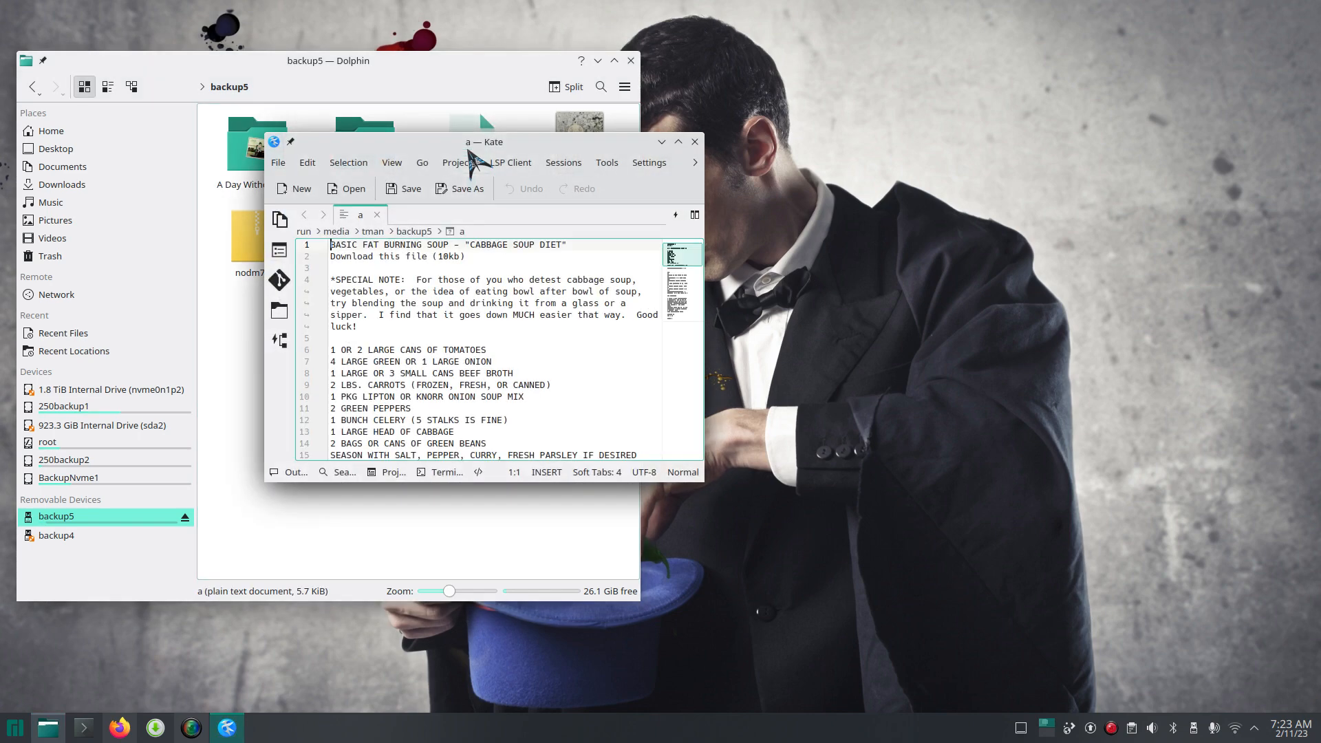
pyautogui.click(695, 142)
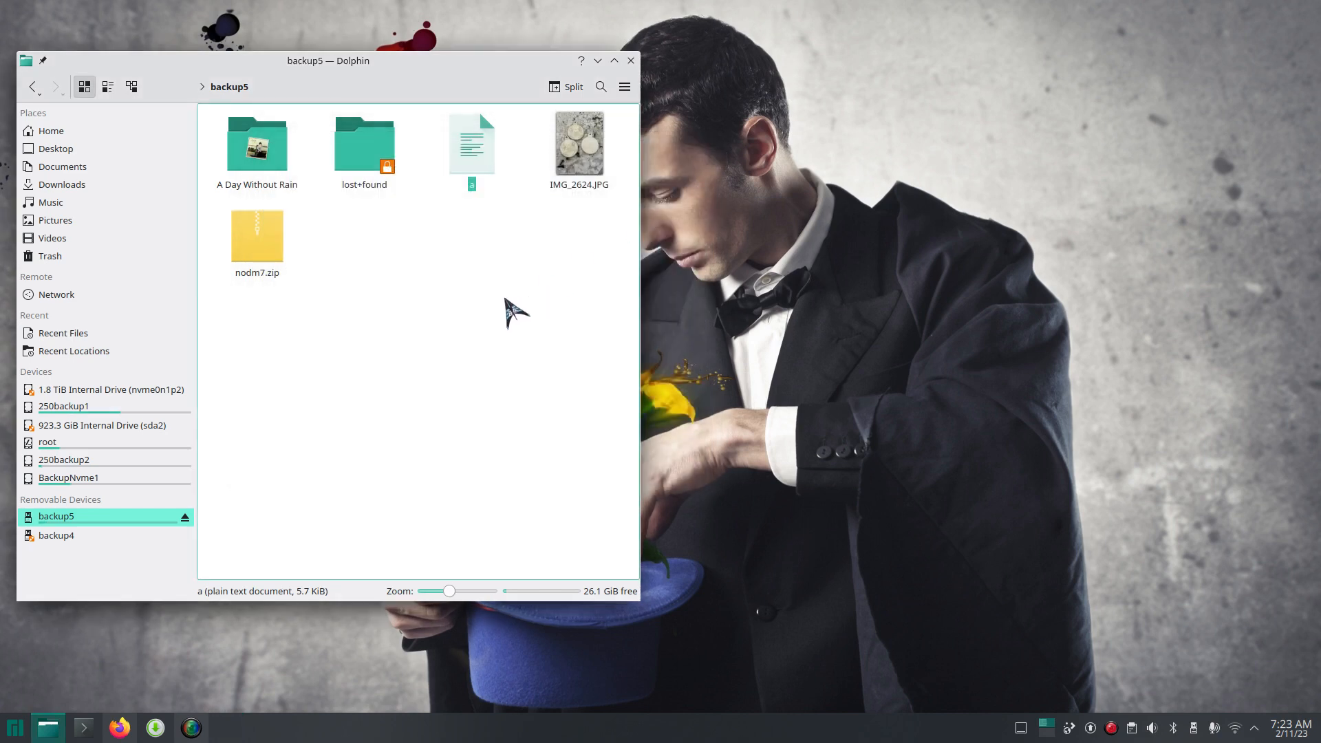
# - Rename the text file a on the backup5 drive as a.txt
pyautogui.rightClick(475, 164)
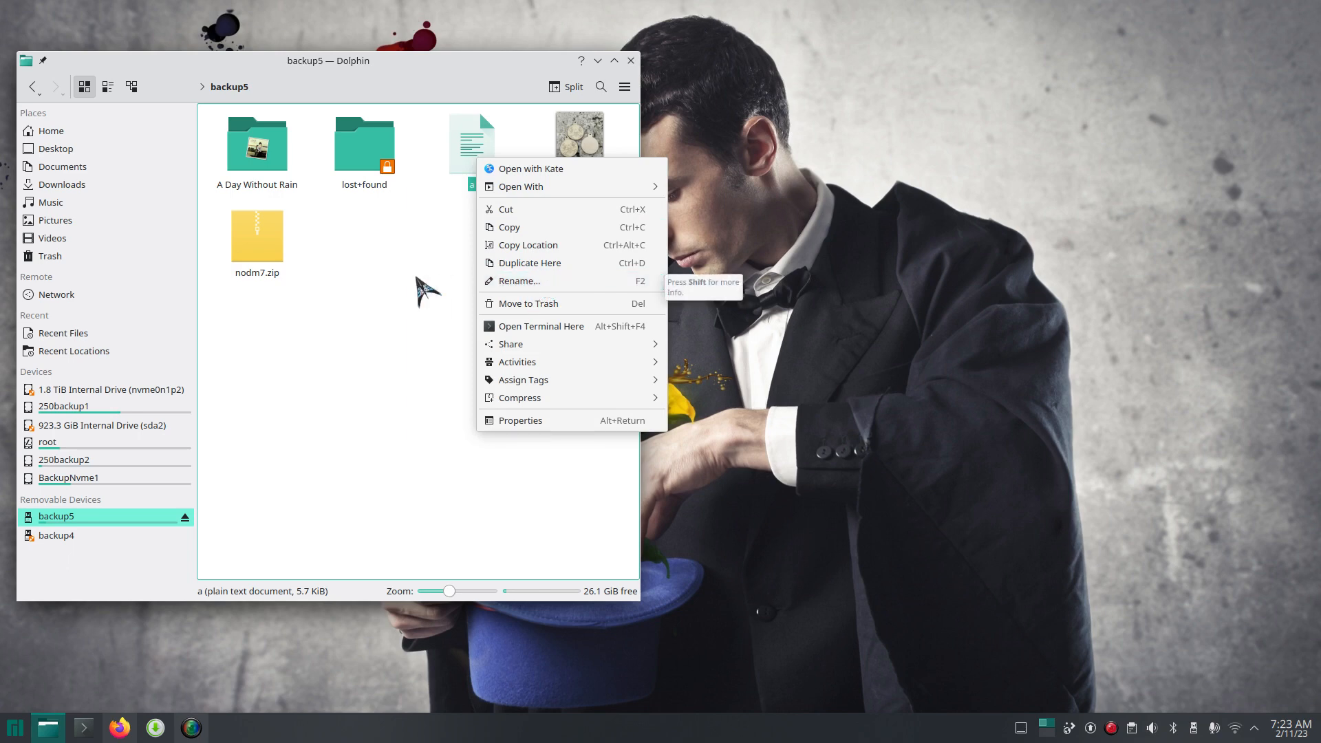
pyautogui.click(513, 282)
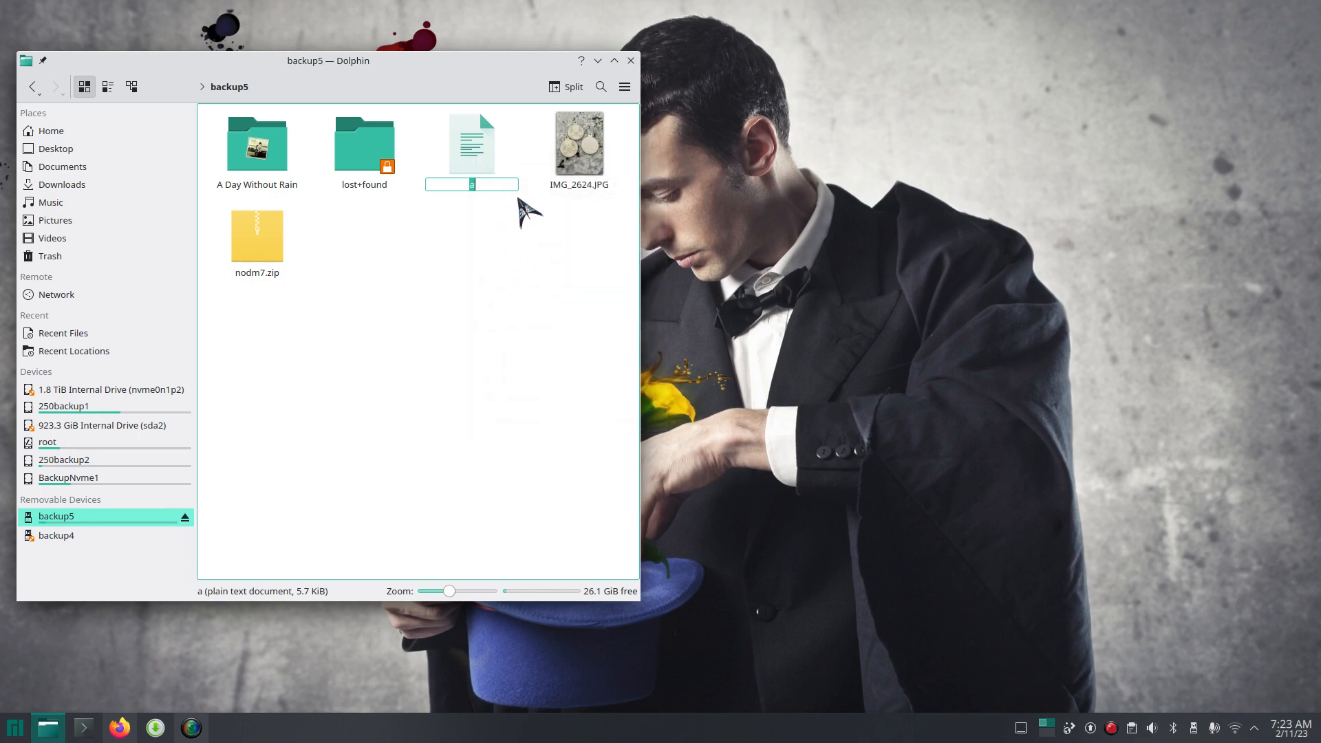
pyautogui.write('.')
pyautogui.press('BackSpace')
pyautogui.write('a.')
pyautogui.write('txt')
pyautogui.press('Return')
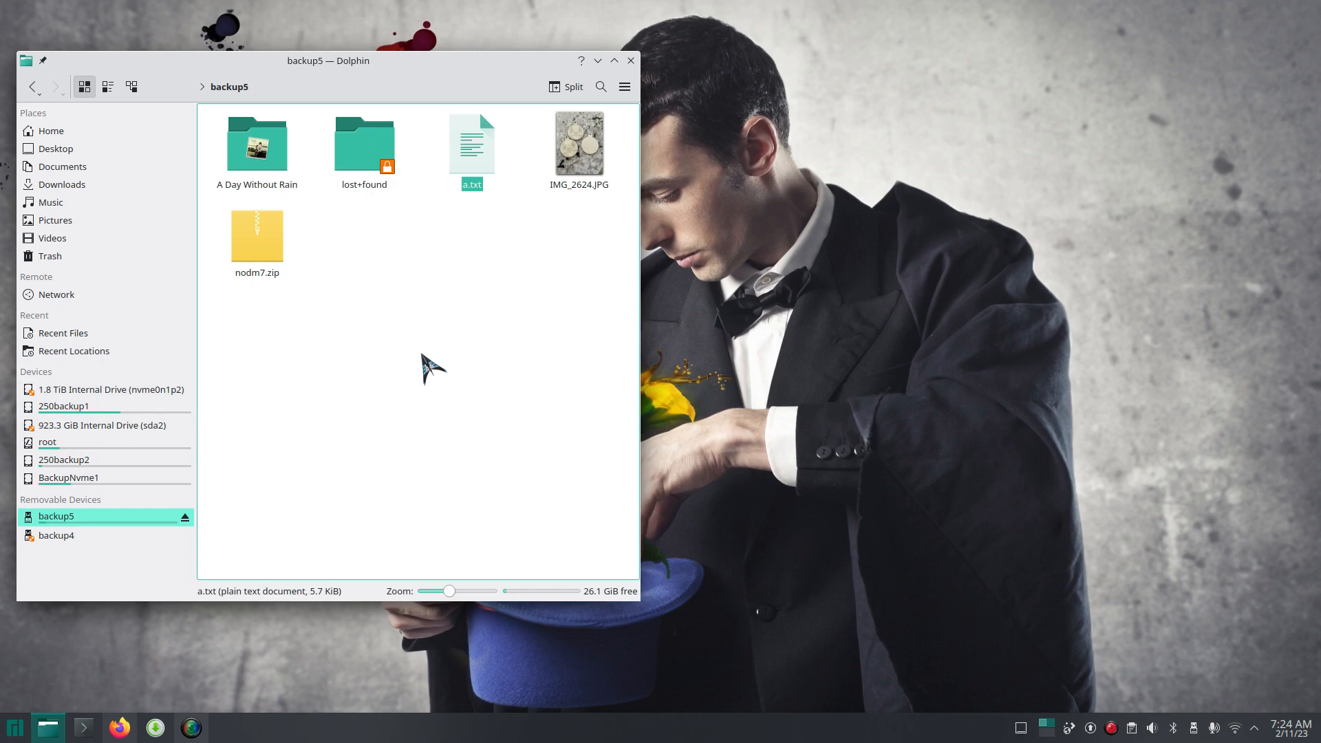
pyautogui.rightClick(481, 150)
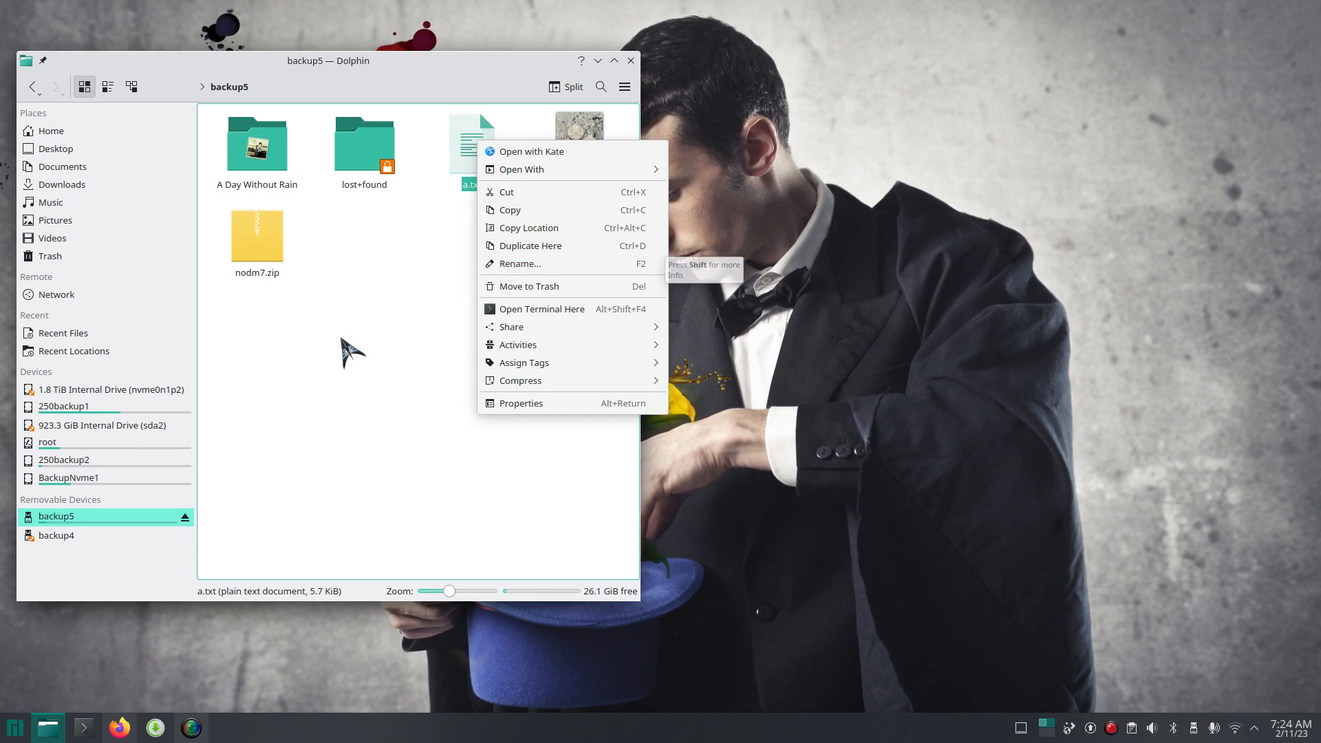
pyautogui.click(395, 324)
# - Return to the Home folder, move the Dolphin window toward the middle of the desktop and close it
pyautogui.click(42, 131)
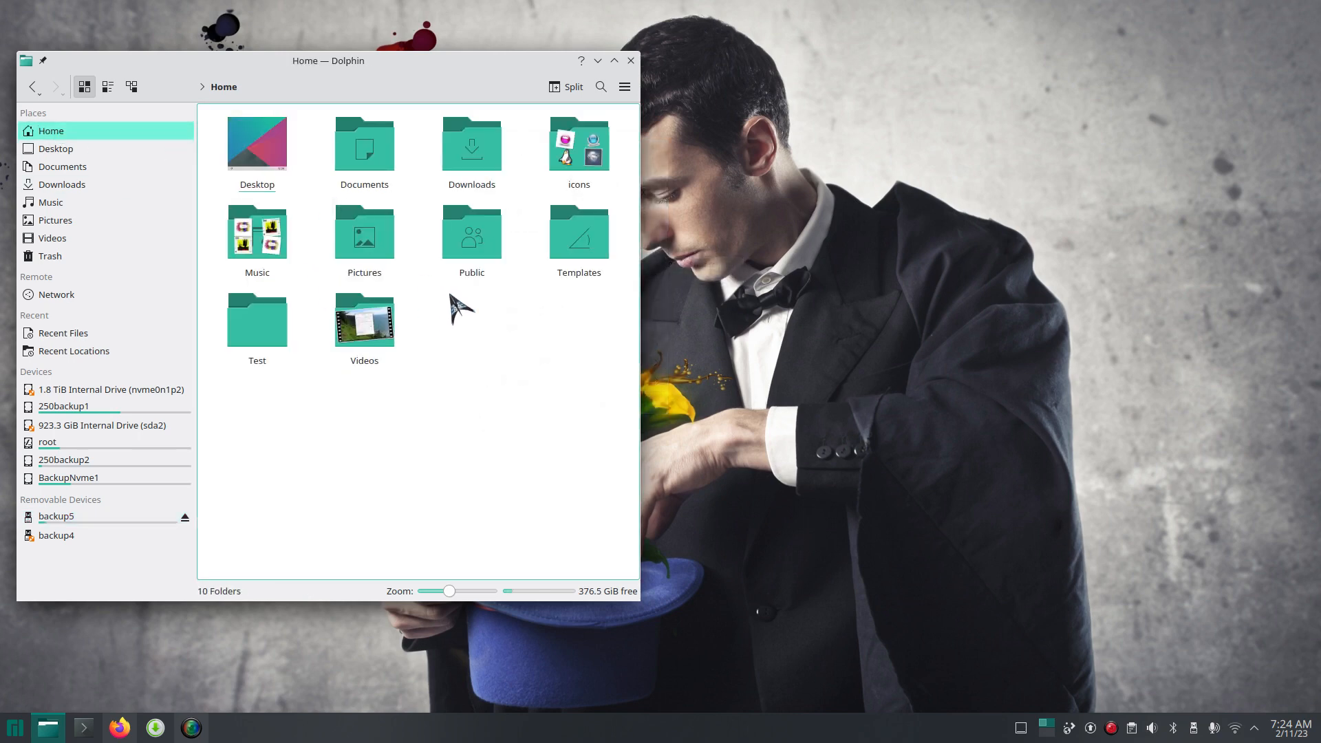
pyautogui.moveTo(446, 63); pyautogui.dragTo(850, 66)
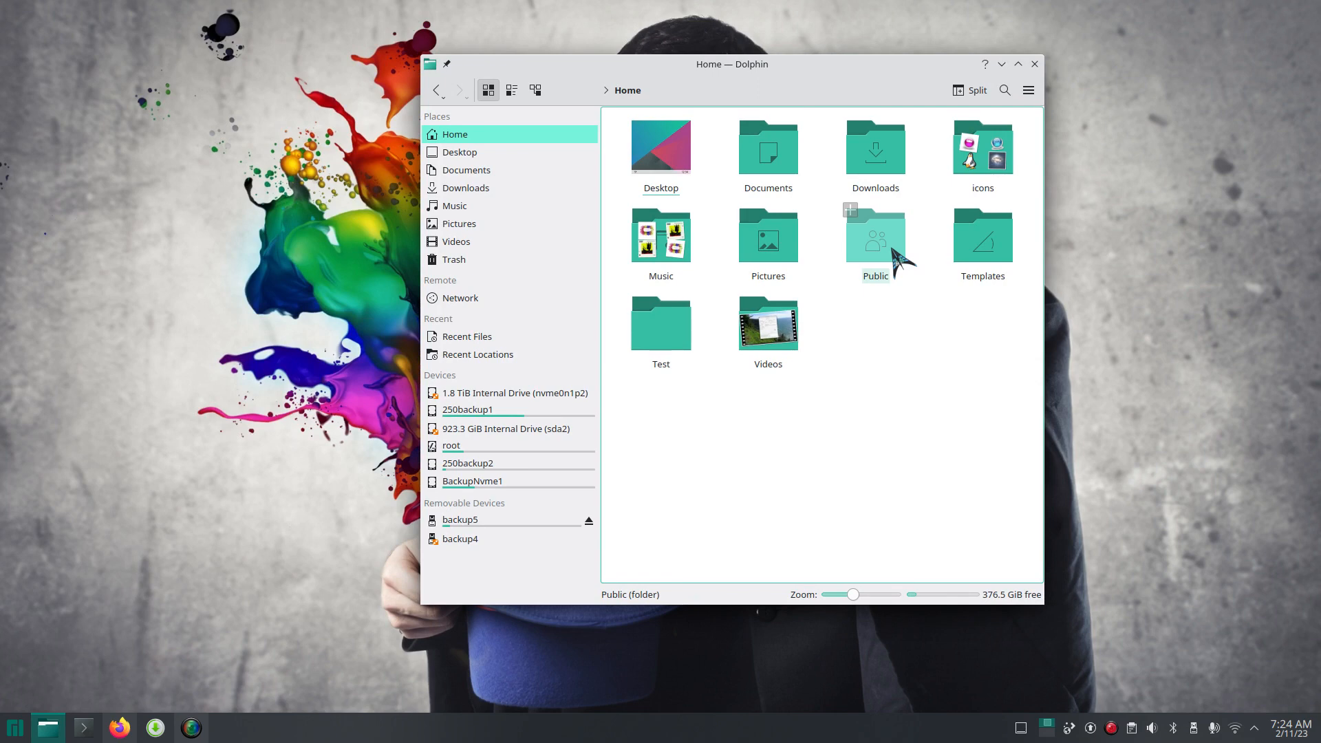
pyautogui.click(1033, 65)
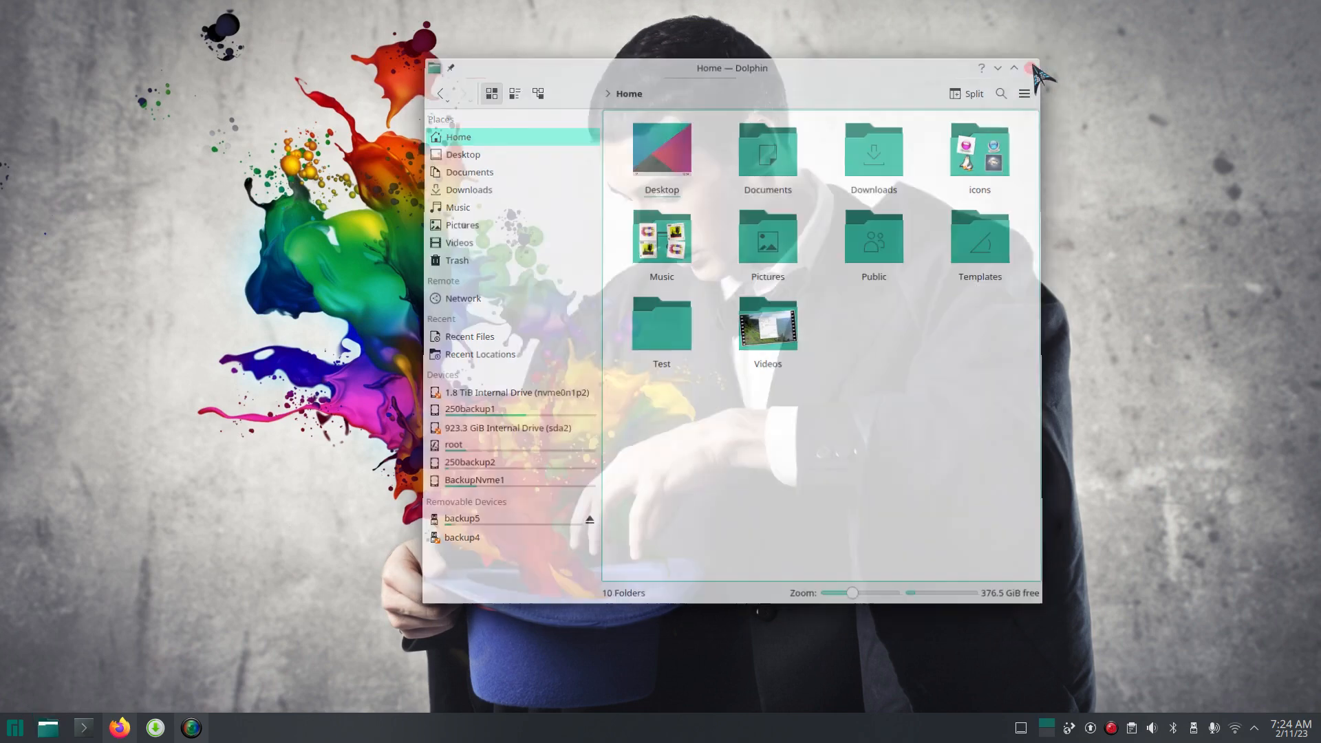